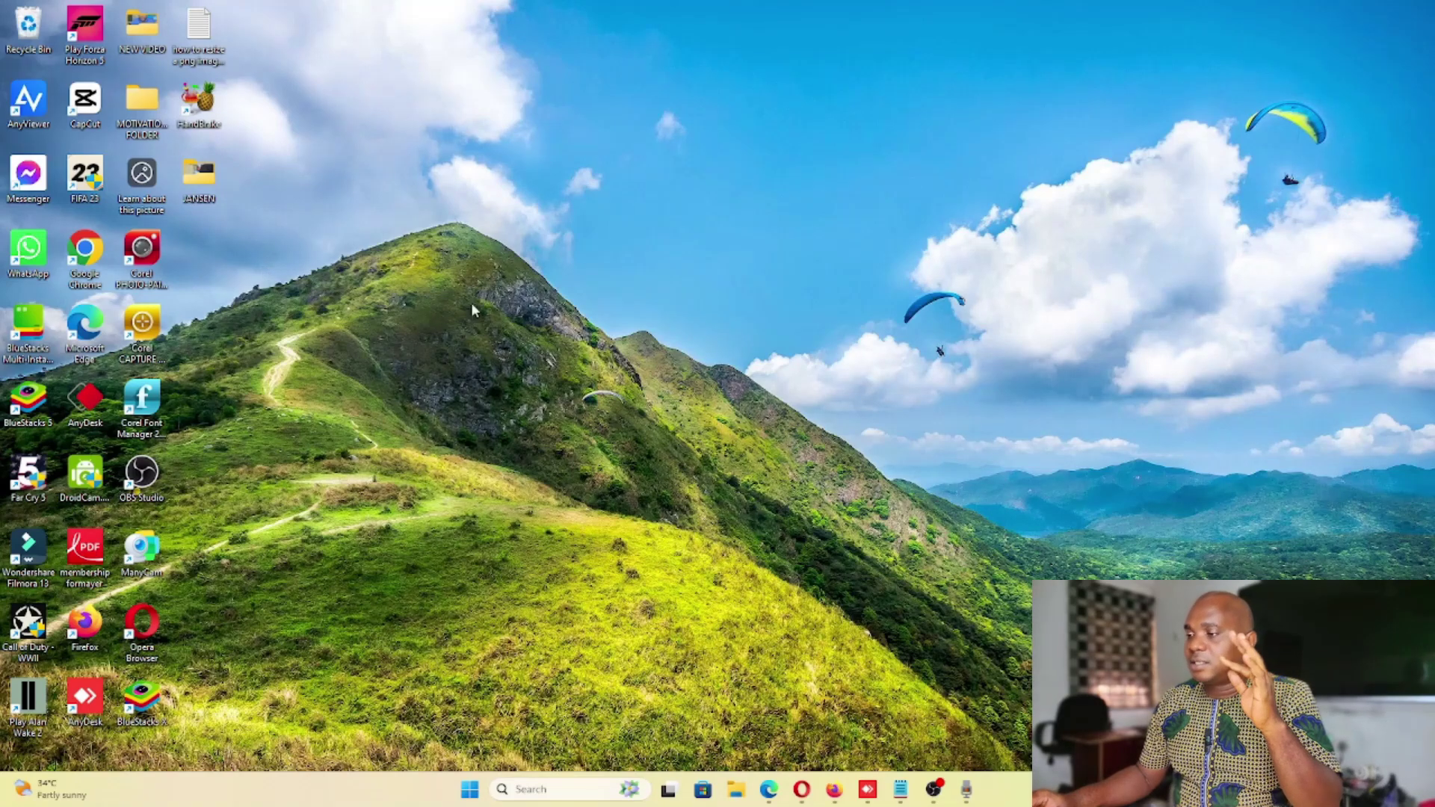
Step: Open the Pictures folder in File Explorer and view the hq720 image full size, closing the viewer when done
{"action": "left_click", "coordinate": [736, 791]}
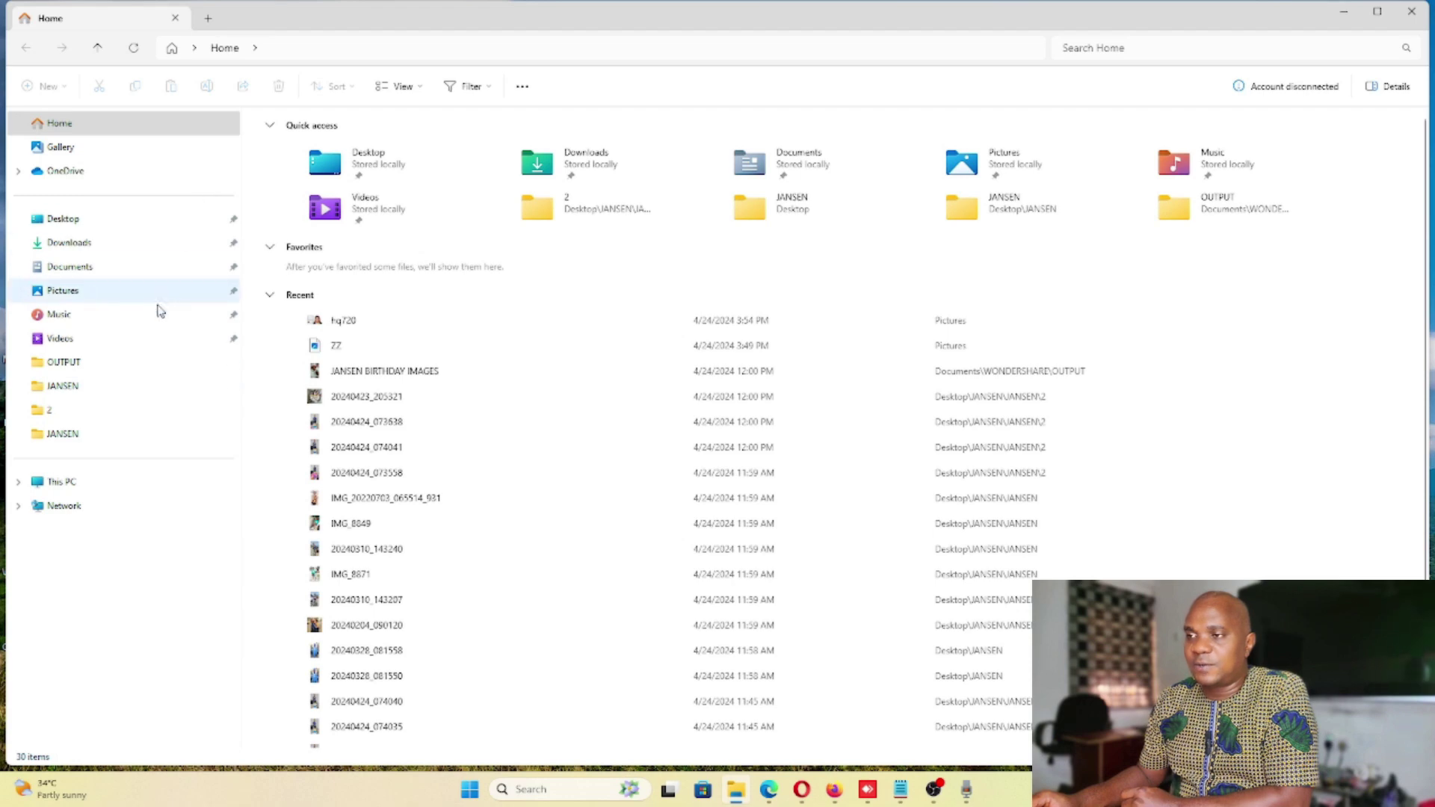
{"action": "left_click", "coordinate": [90, 298]}
{"action": "double_click", "coordinate": [653, 275]}
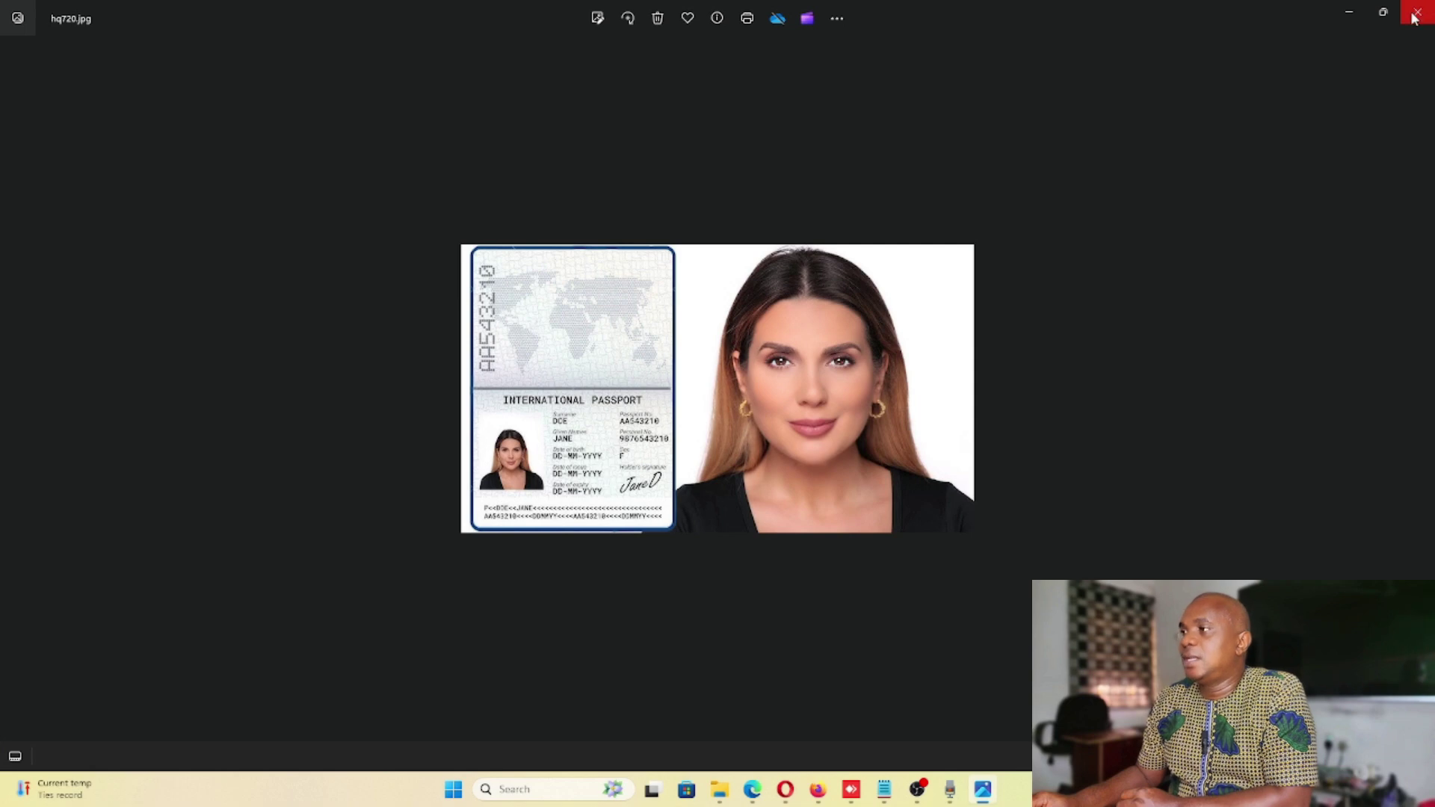
{"action": "left_click", "coordinate": [1415, 19]}
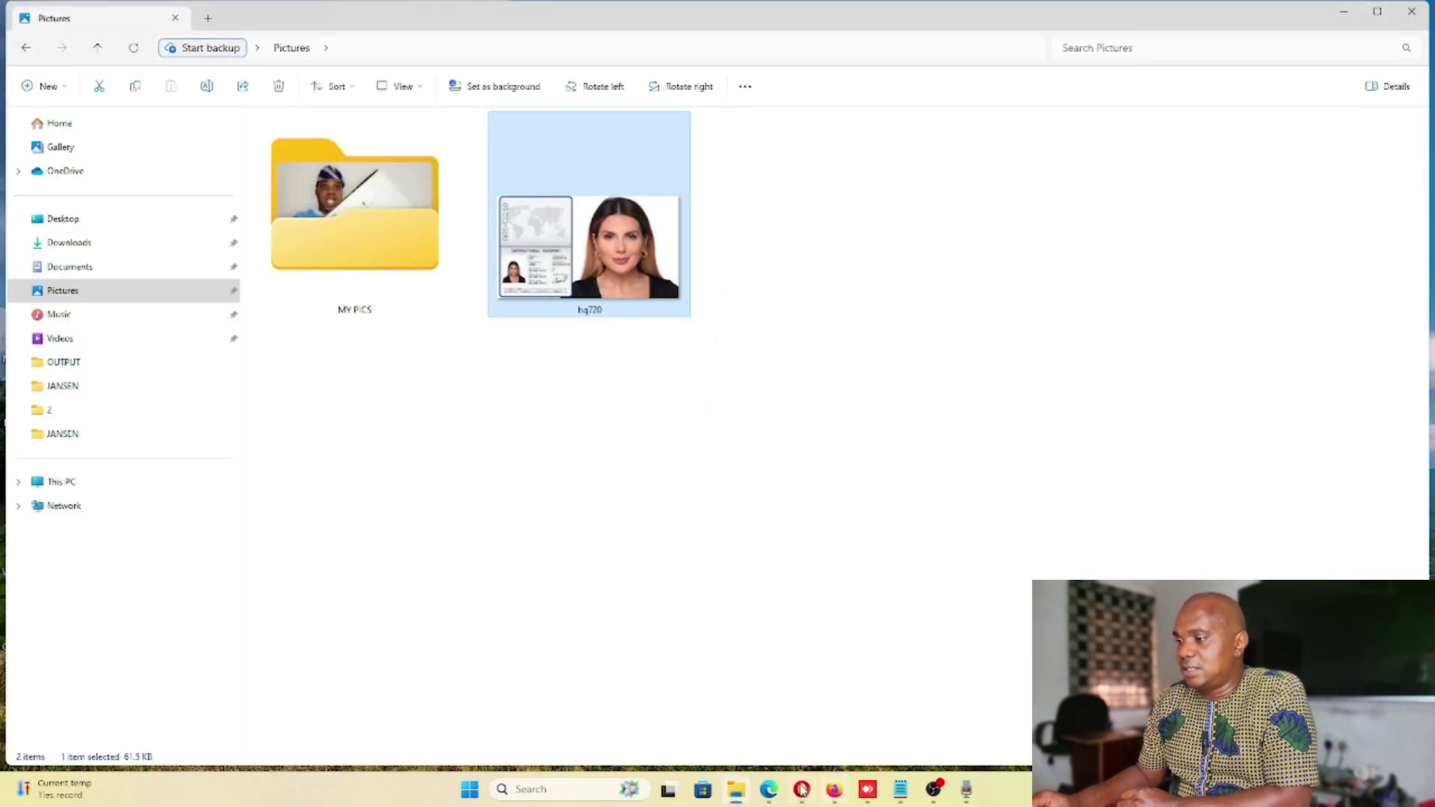
Step: Switch to Microsoft Edge and search Google Images for "PASSPORT PHOTO"
{"action": "mouse_move", "coordinate": [769, 795]}
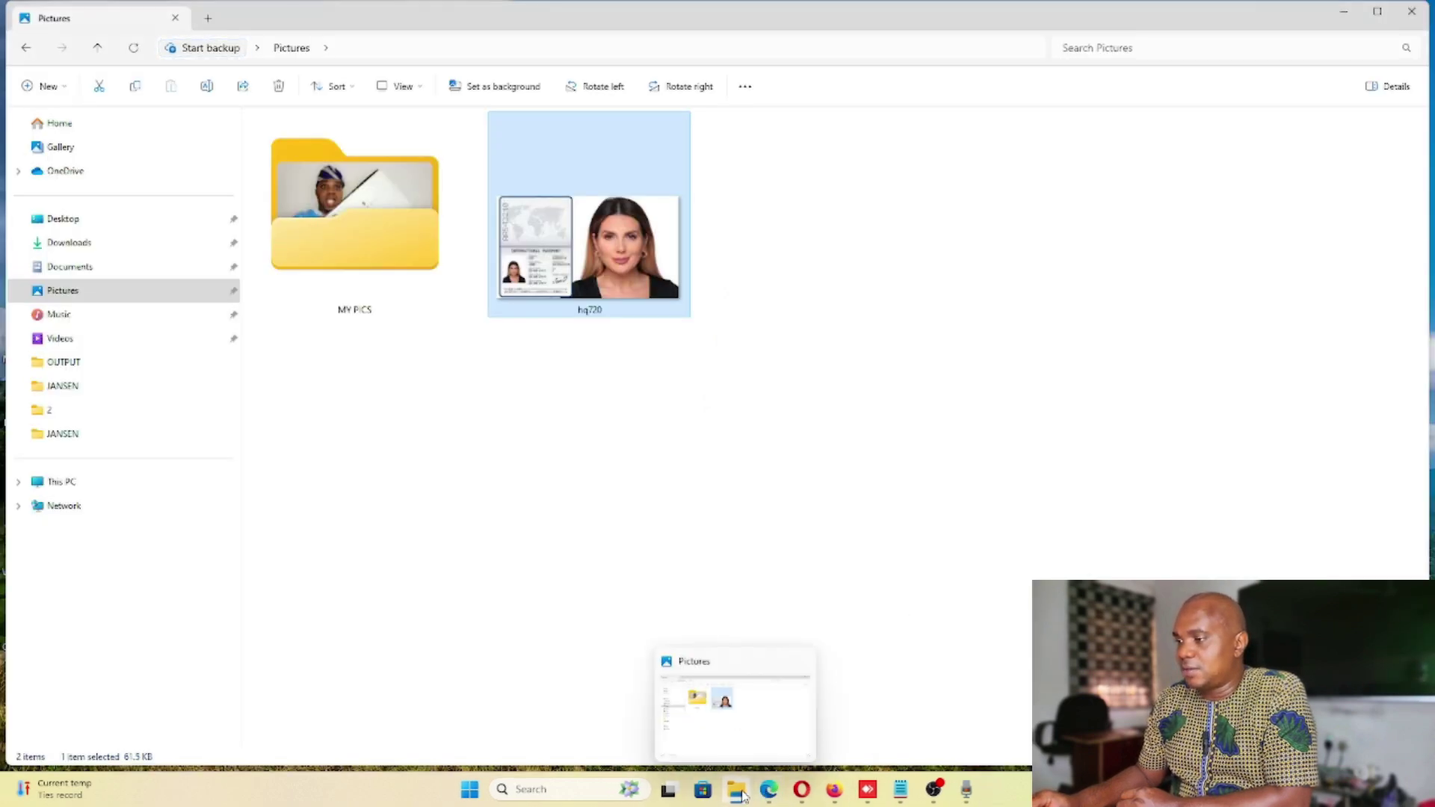
{"action": "left_click", "coordinate": [769, 792]}
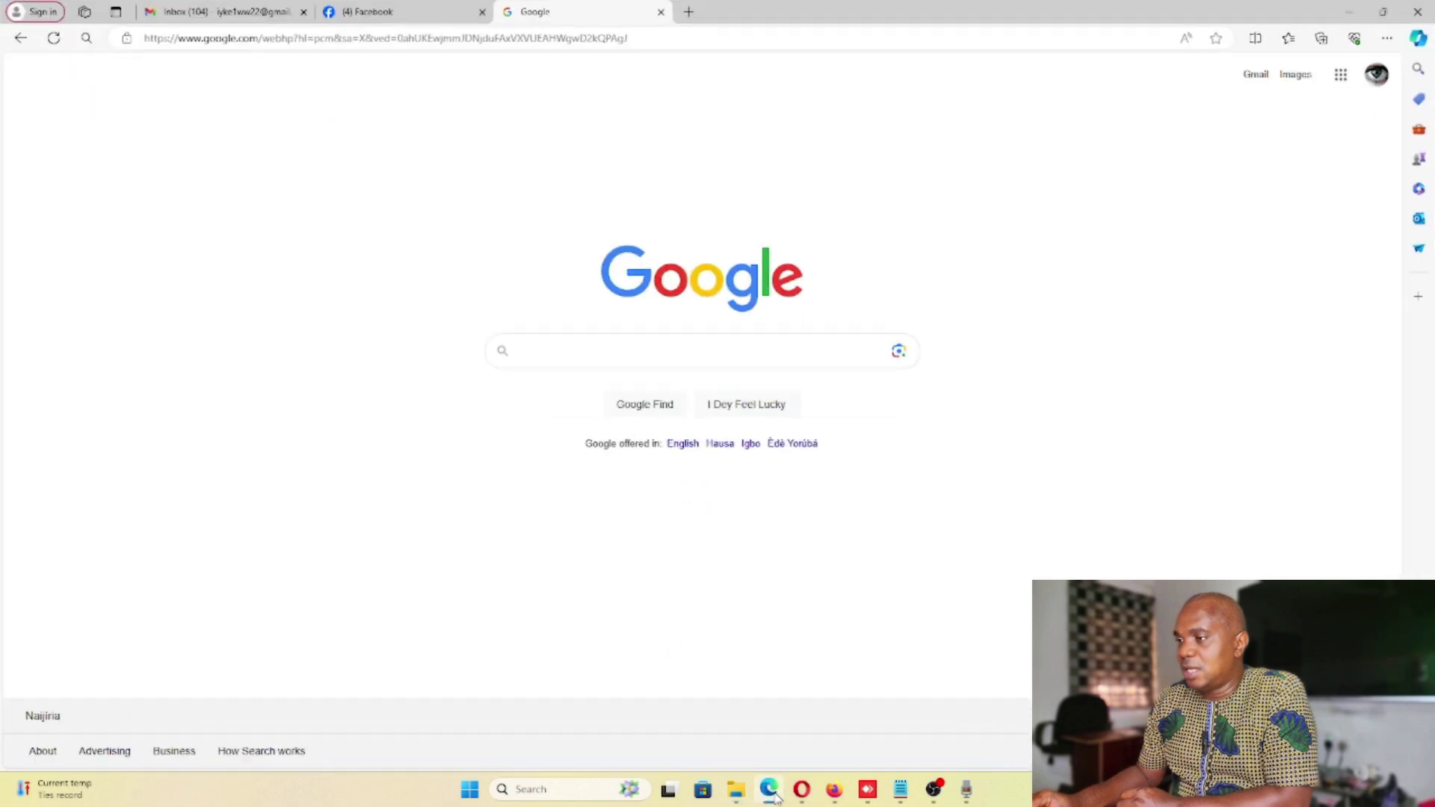
{"action": "right_click", "coordinate": [599, 351]}
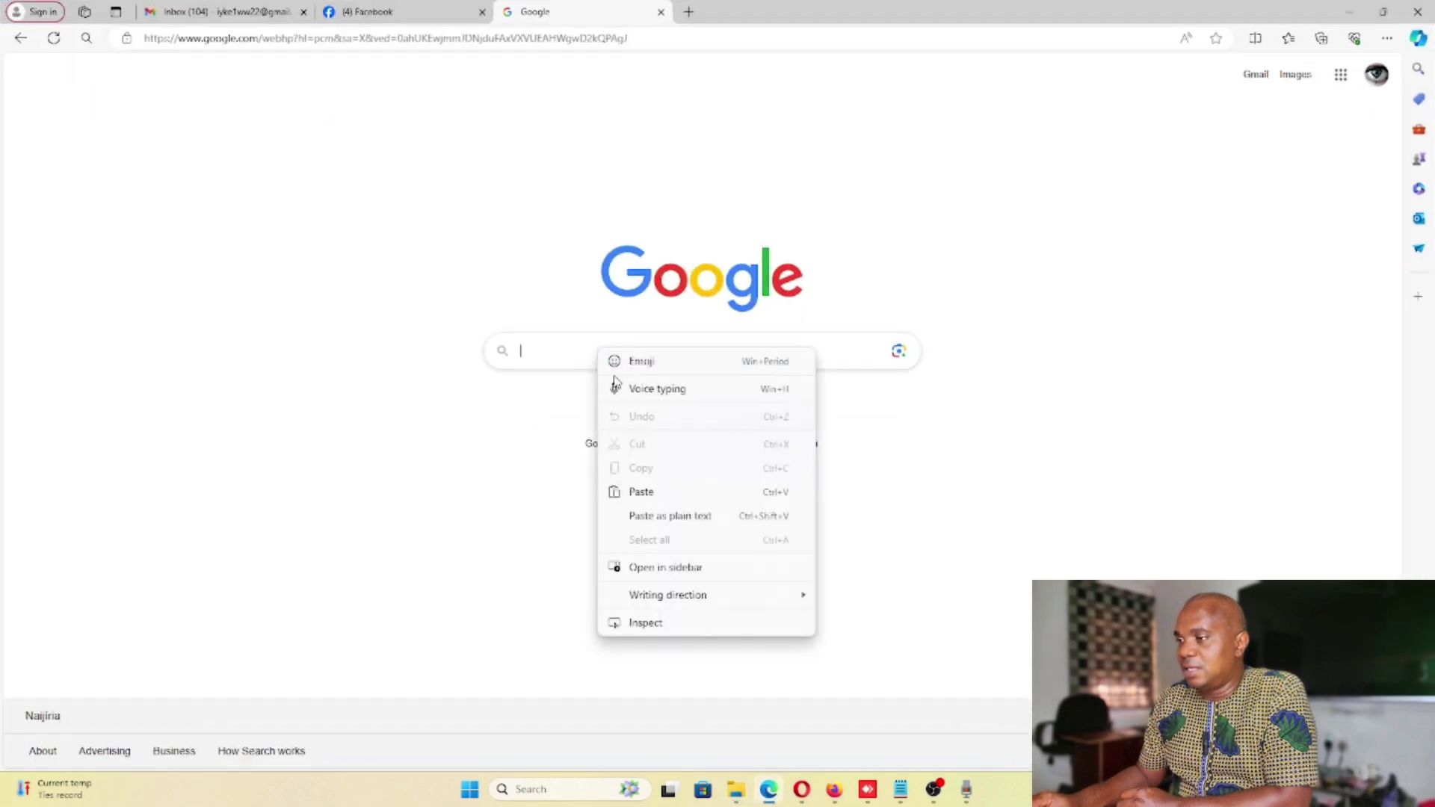
{"action": "left_click", "coordinate": [669, 493]}
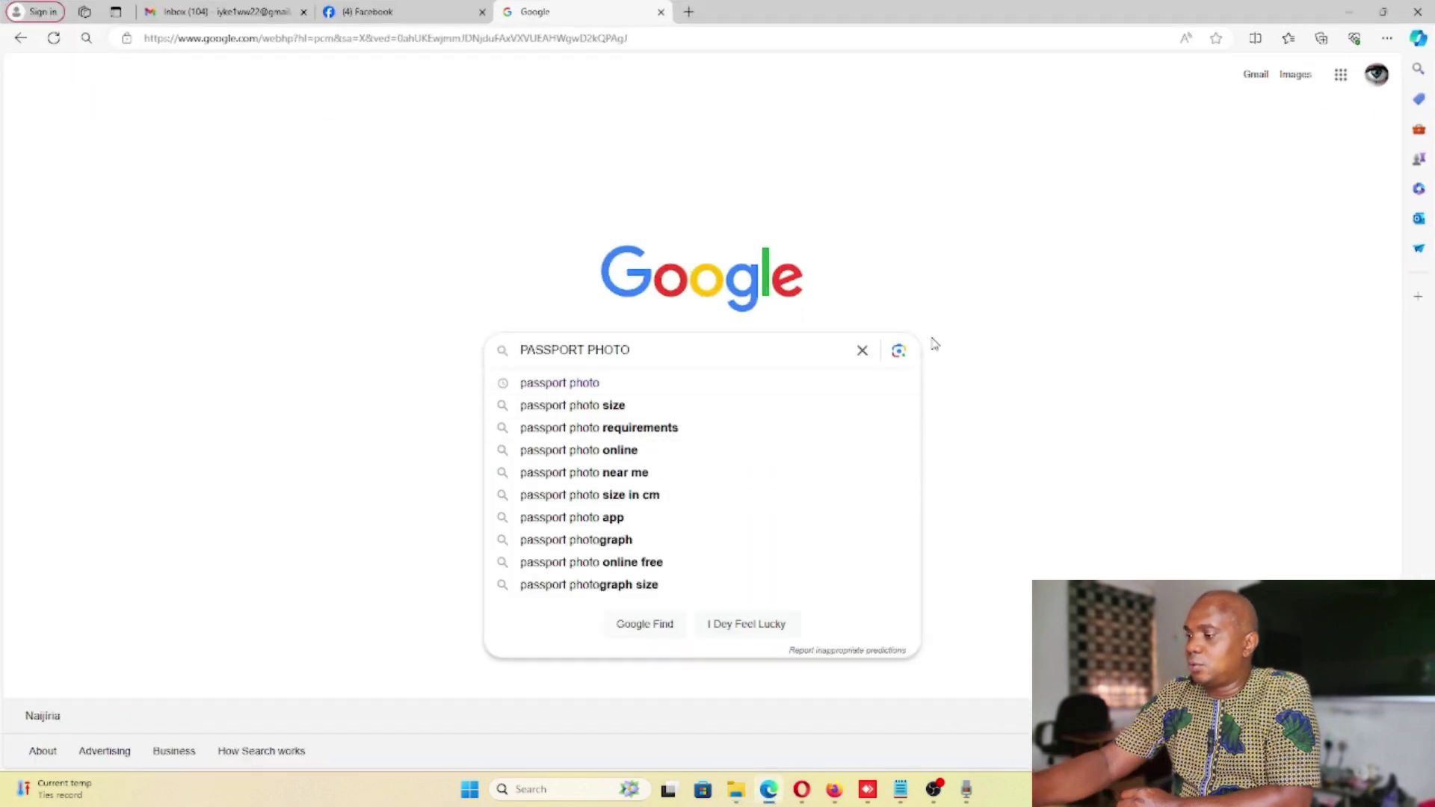
{"action": "key", "text": "Return"}
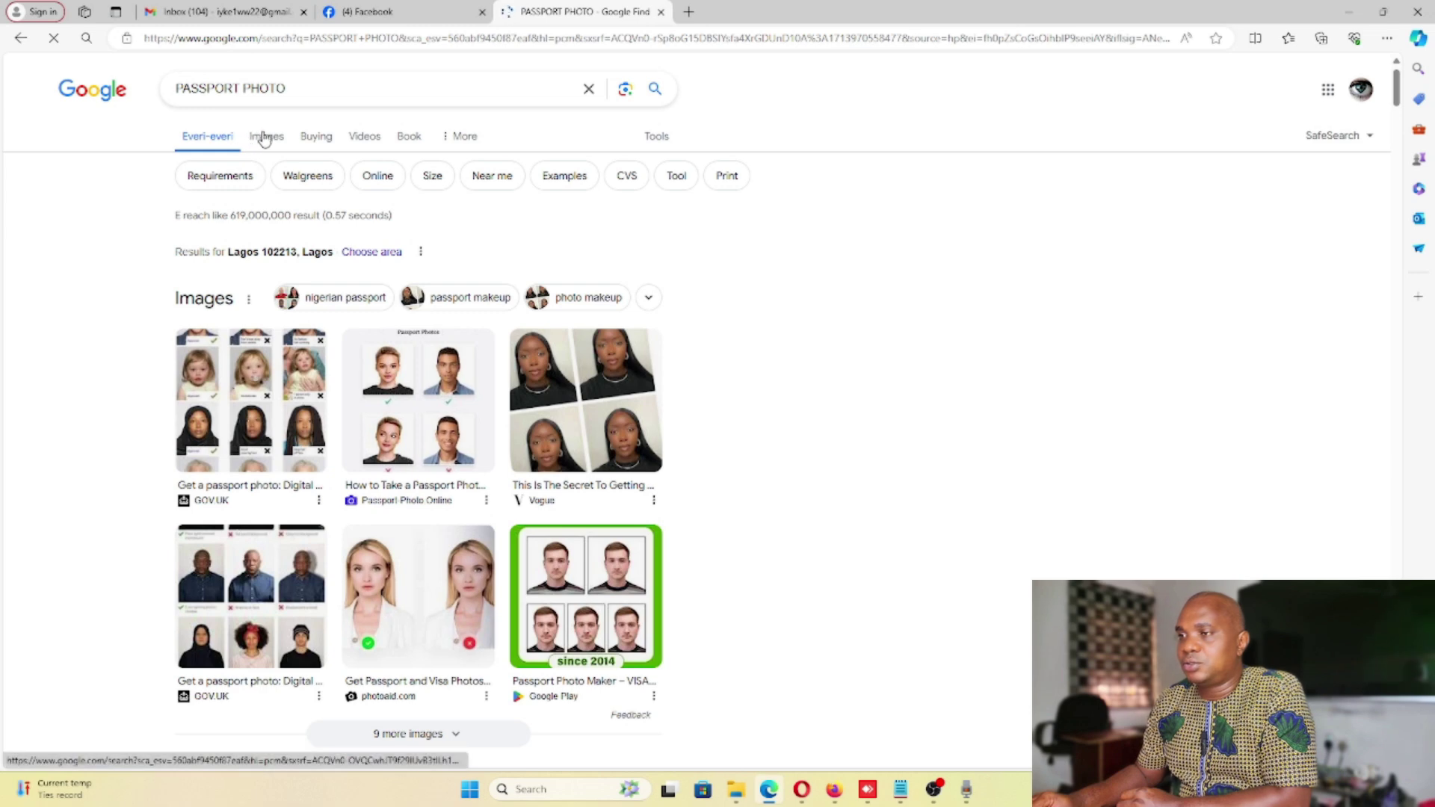
{"action": "left_click", "coordinate": [264, 140]}
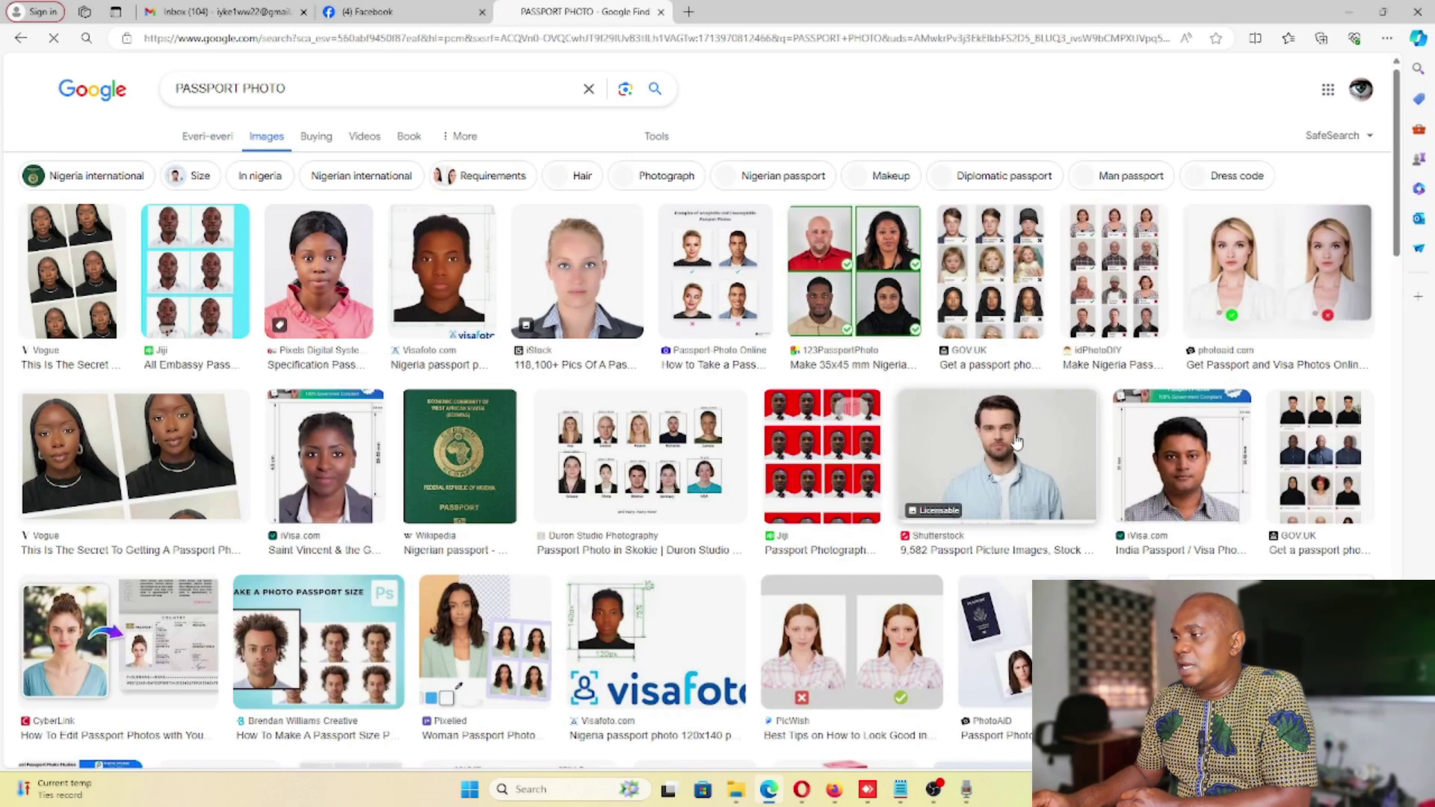
{"action": "left_click", "coordinate": [1006, 443]}
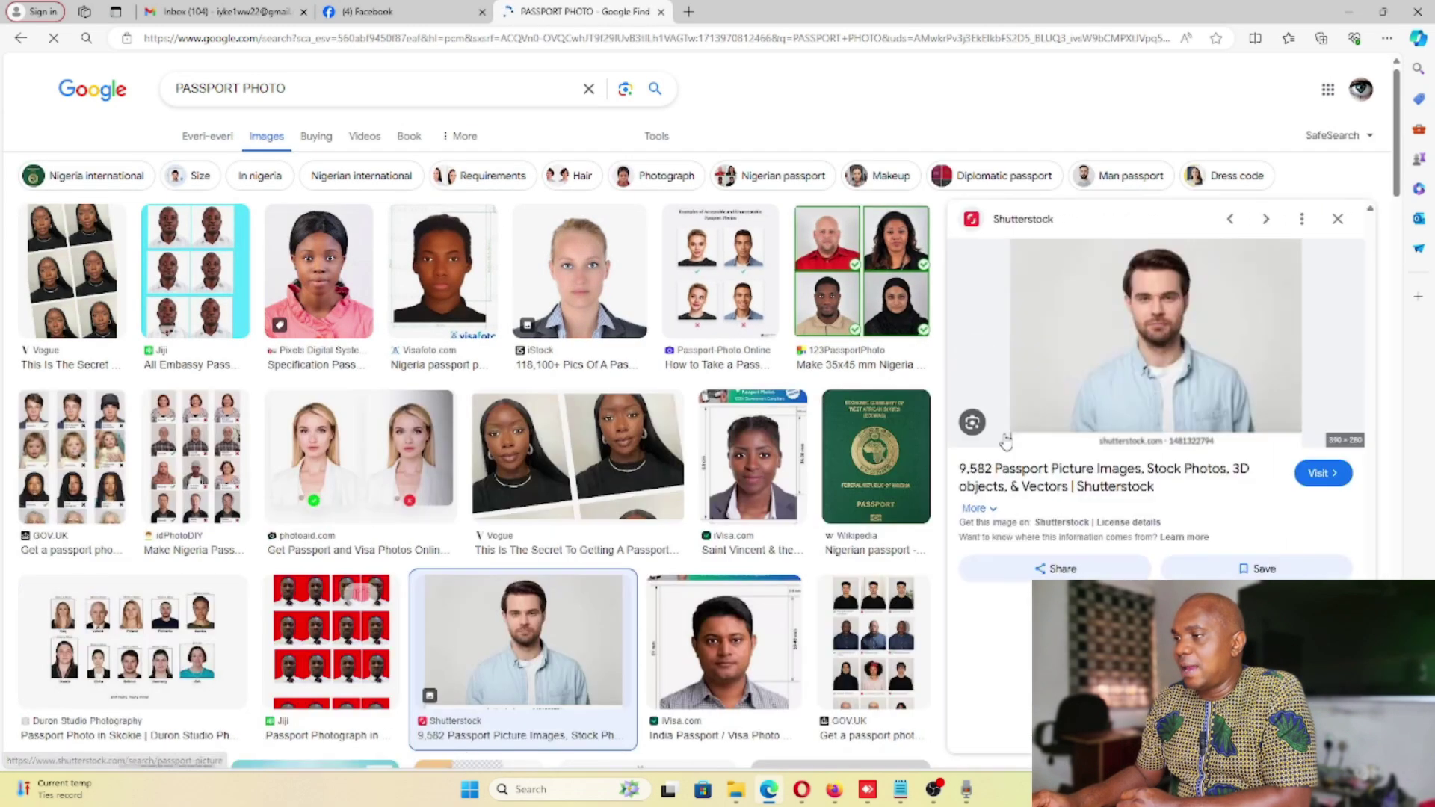
{"action": "scroll", "coordinate": [746, 494], "scroll_direction": "down", "scroll_amount": 8}
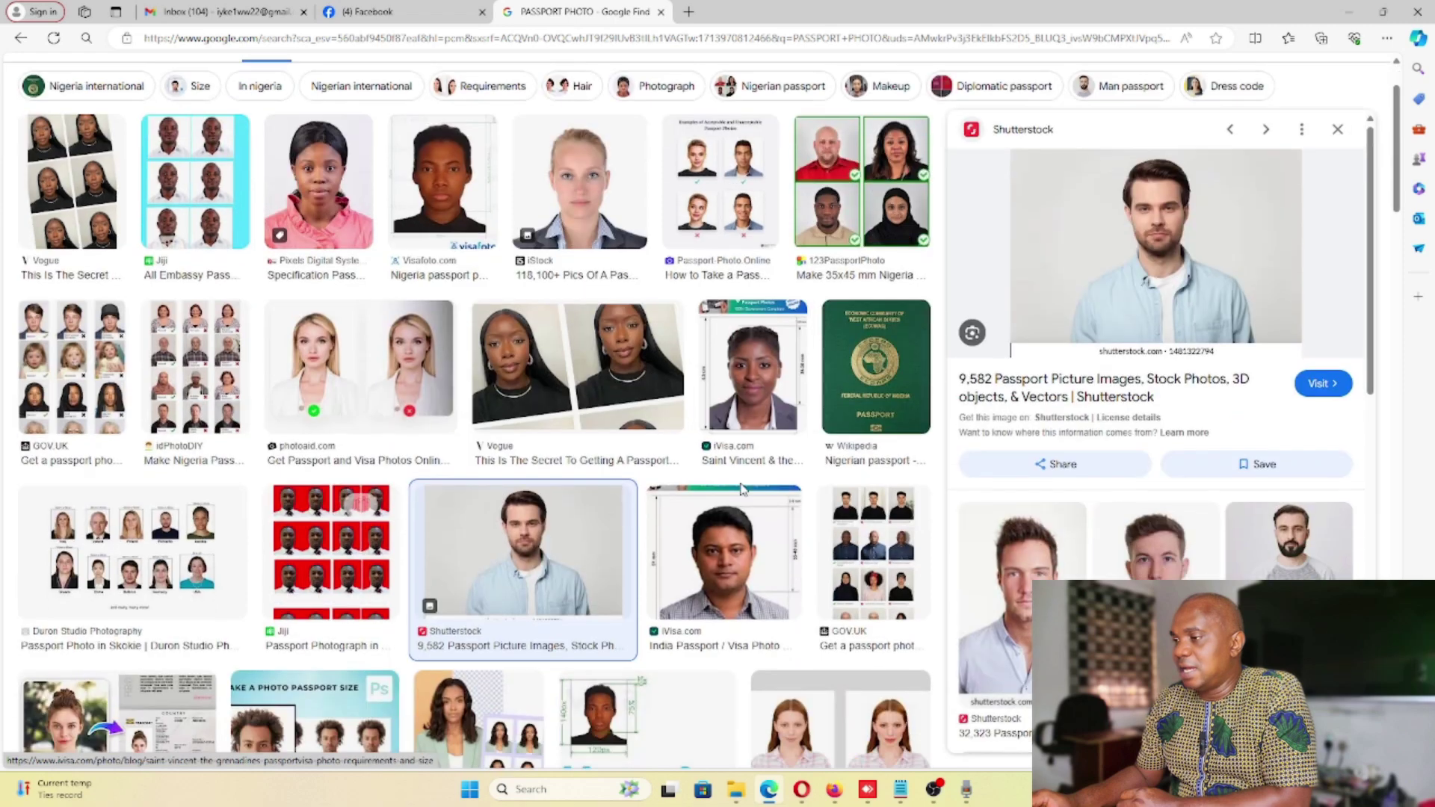
{"action": "scroll", "coordinate": [747, 494], "scroll_direction": "down", "scroll_amount": 7}
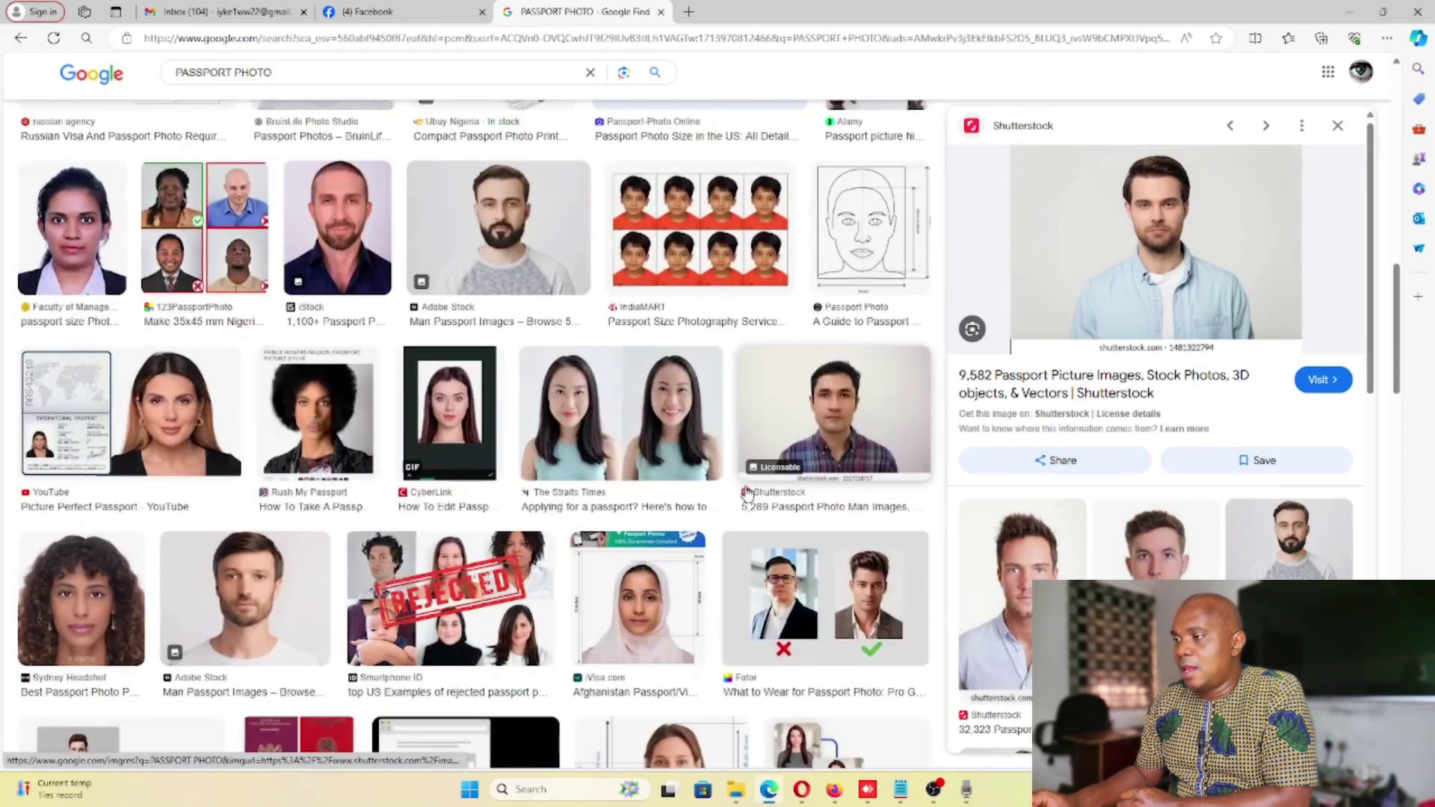
{"action": "right_click", "coordinate": [1156, 218]}
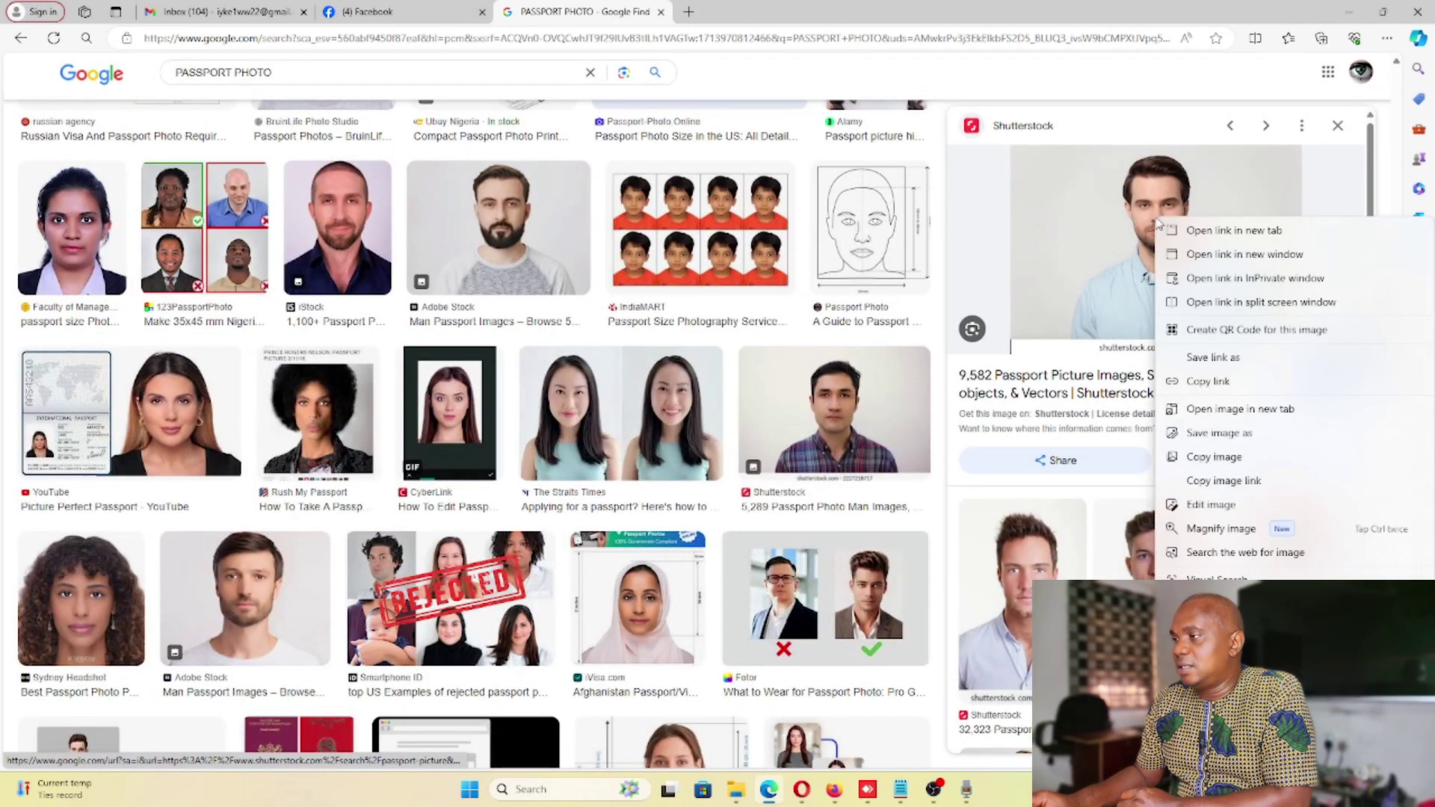
{"action": "left_click", "coordinate": [1218, 433]}
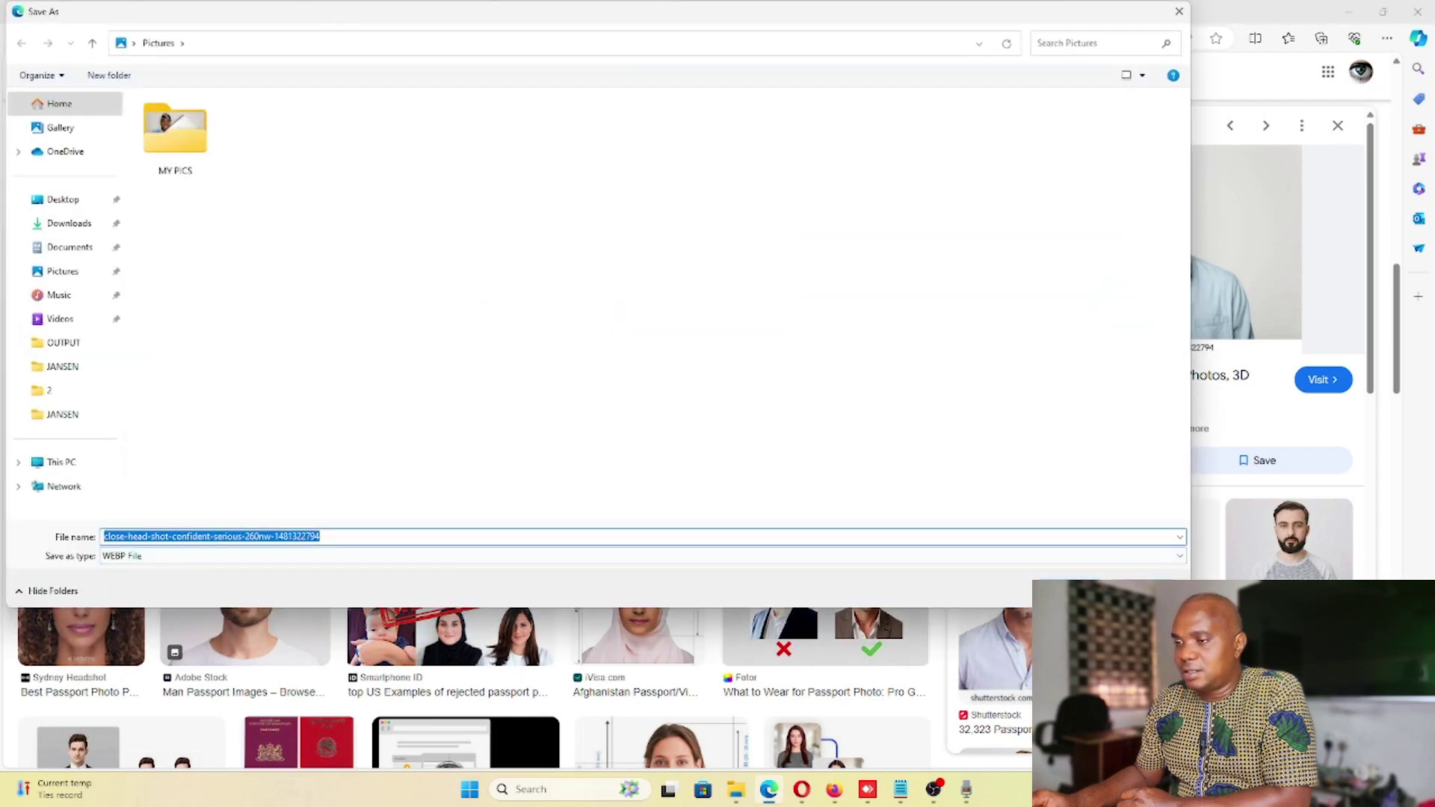
{"action": "key", "text": "Return"}
Step: Save the Adobe Stock portrait of the bearded man in a grey and white shirt to Pictures as a JPEG image
{"action": "scroll", "coordinate": [872, 554], "scroll_direction": "down", "scroll_amount": 7}
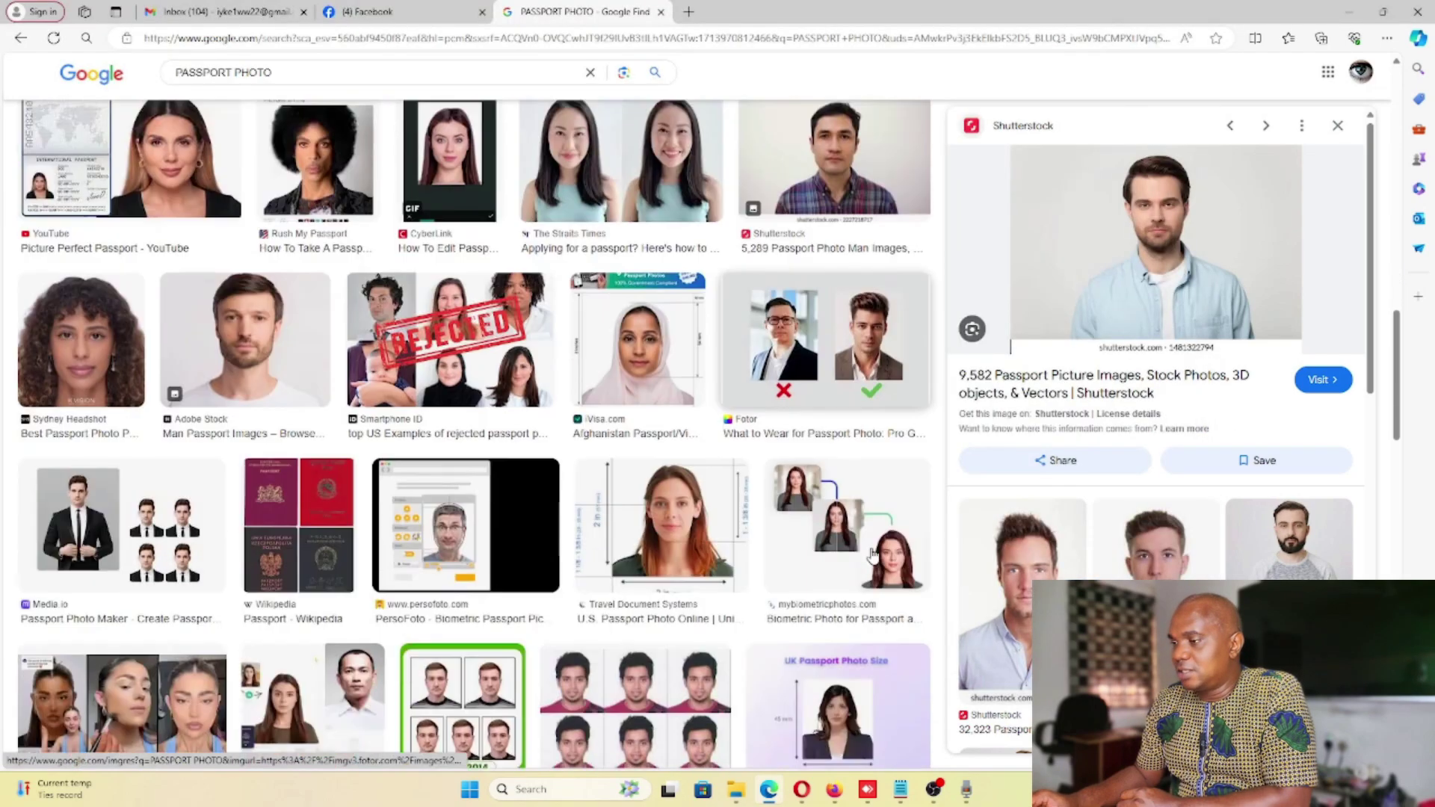
{"action": "scroll", "coordinate": [872, 554], "scroll_direction": "down", "scroll_amount": 5}
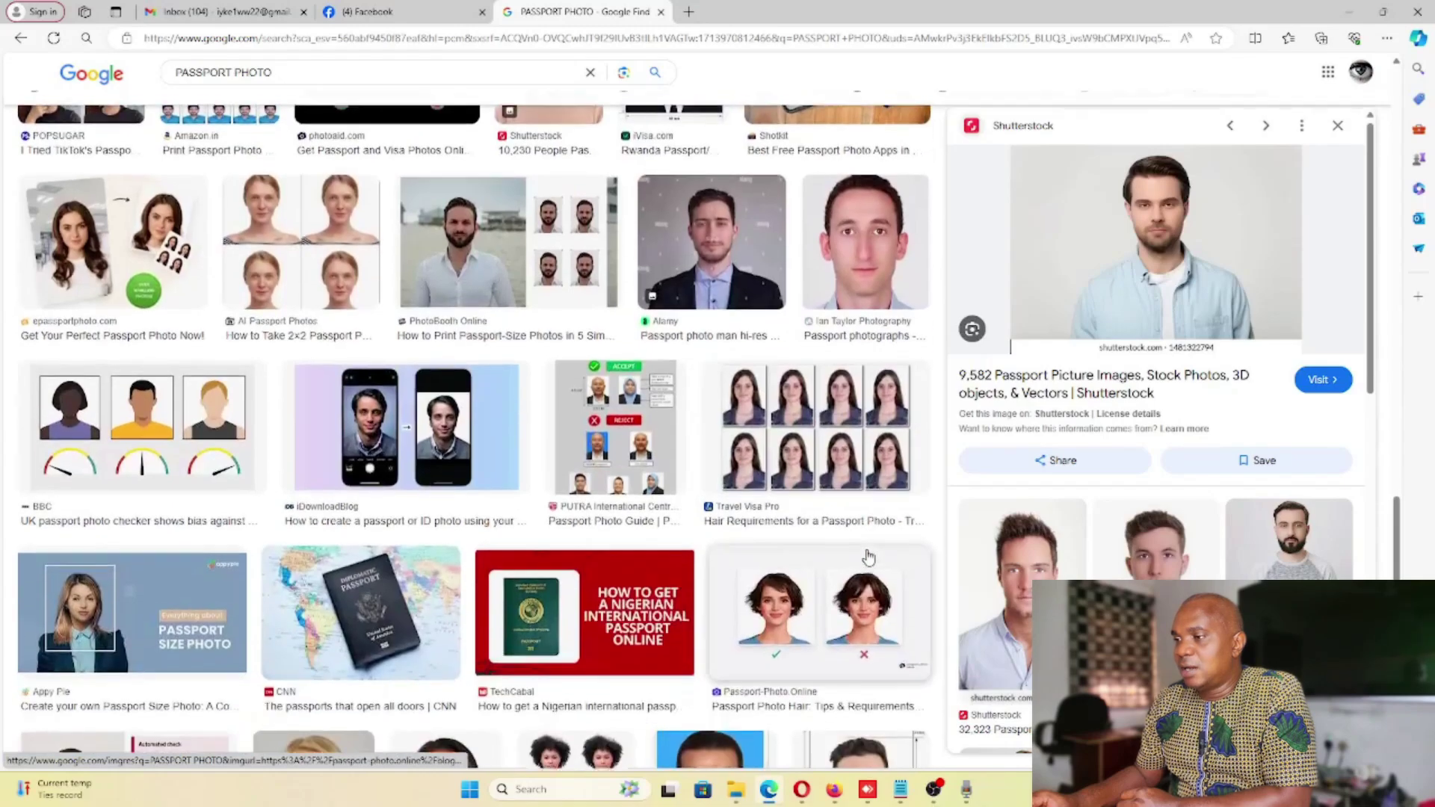
{"action": "scroll", "coordinate": [867, 554], "scroll_direction": "up", "scroll_amount": 10}
{"action": "scroll", "coordinate": [867, 554], "scroll_direction": "down", "scroll_amount": 10}
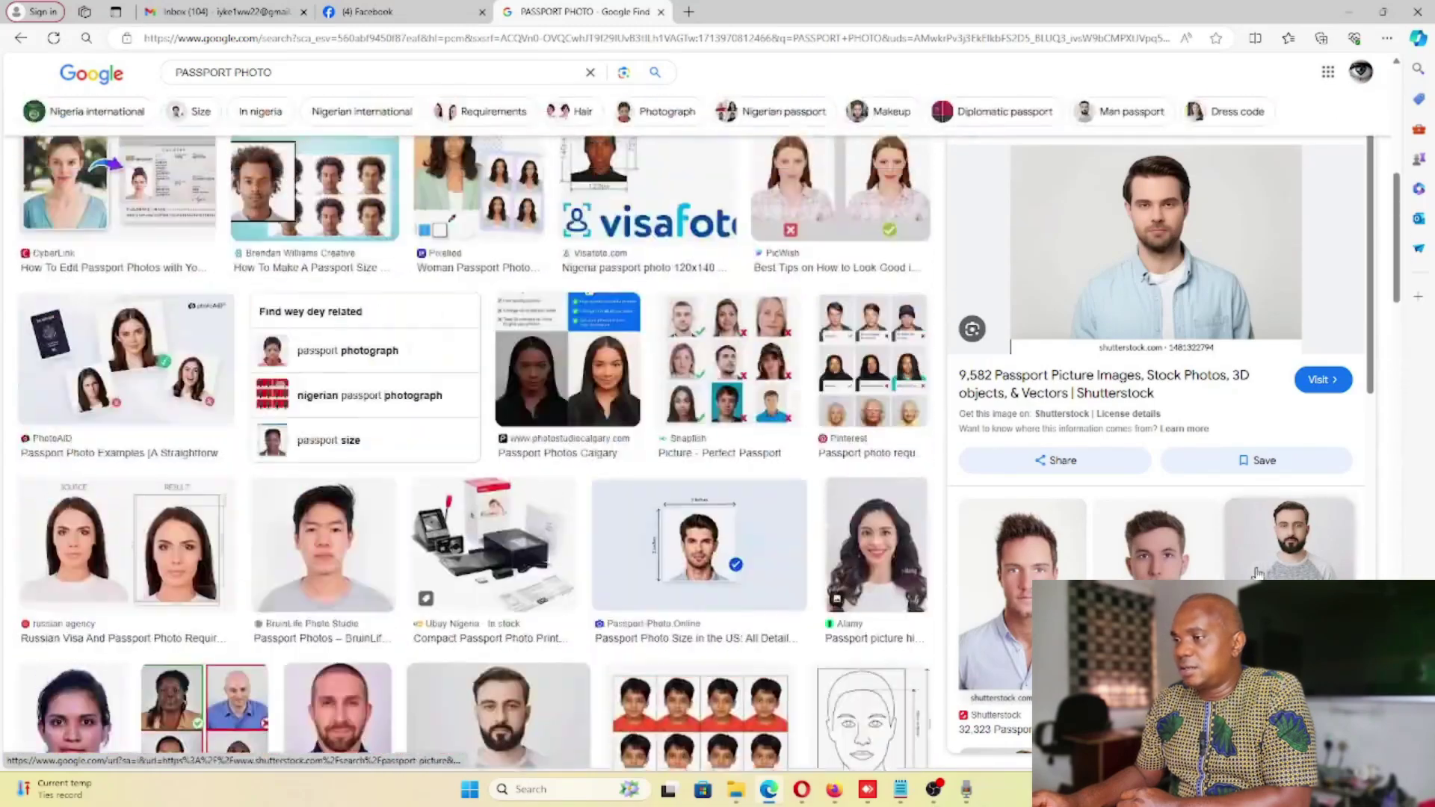
{"action": "left_click", "coordinate": [516, 747]}
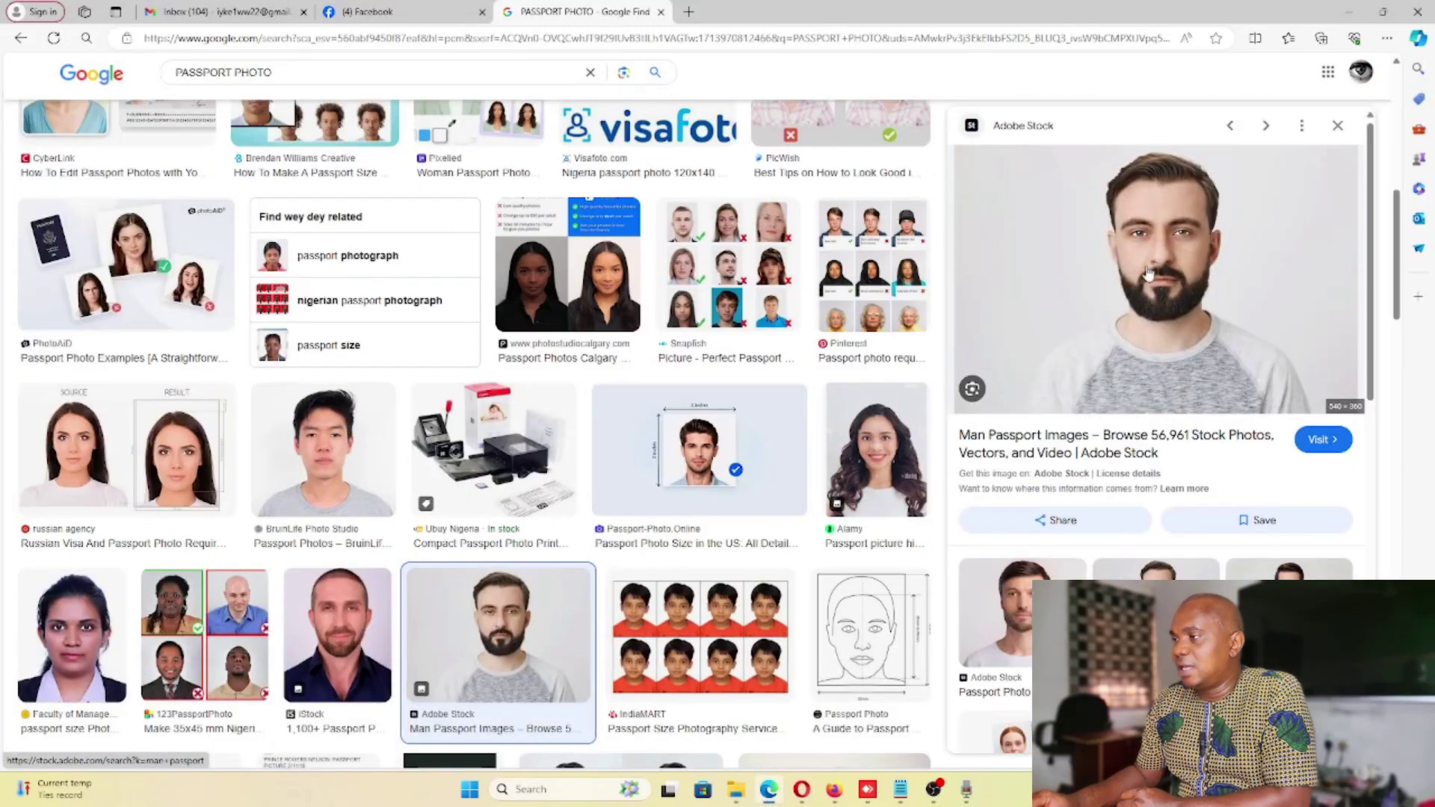
{"action": "right_click", "coordinate": [1136, 234]}
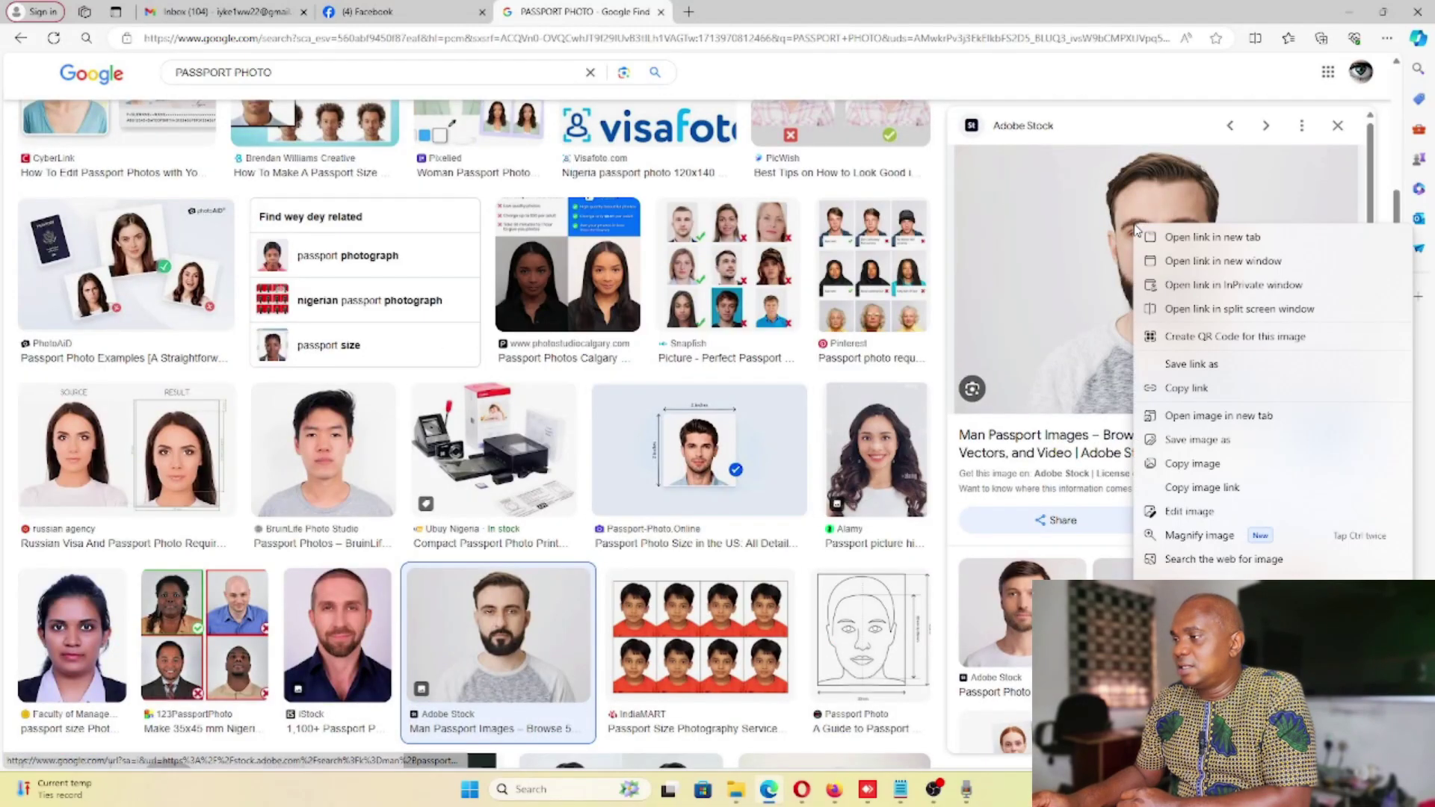
{"action": "left_click", "coordinate": [1212, 440]}
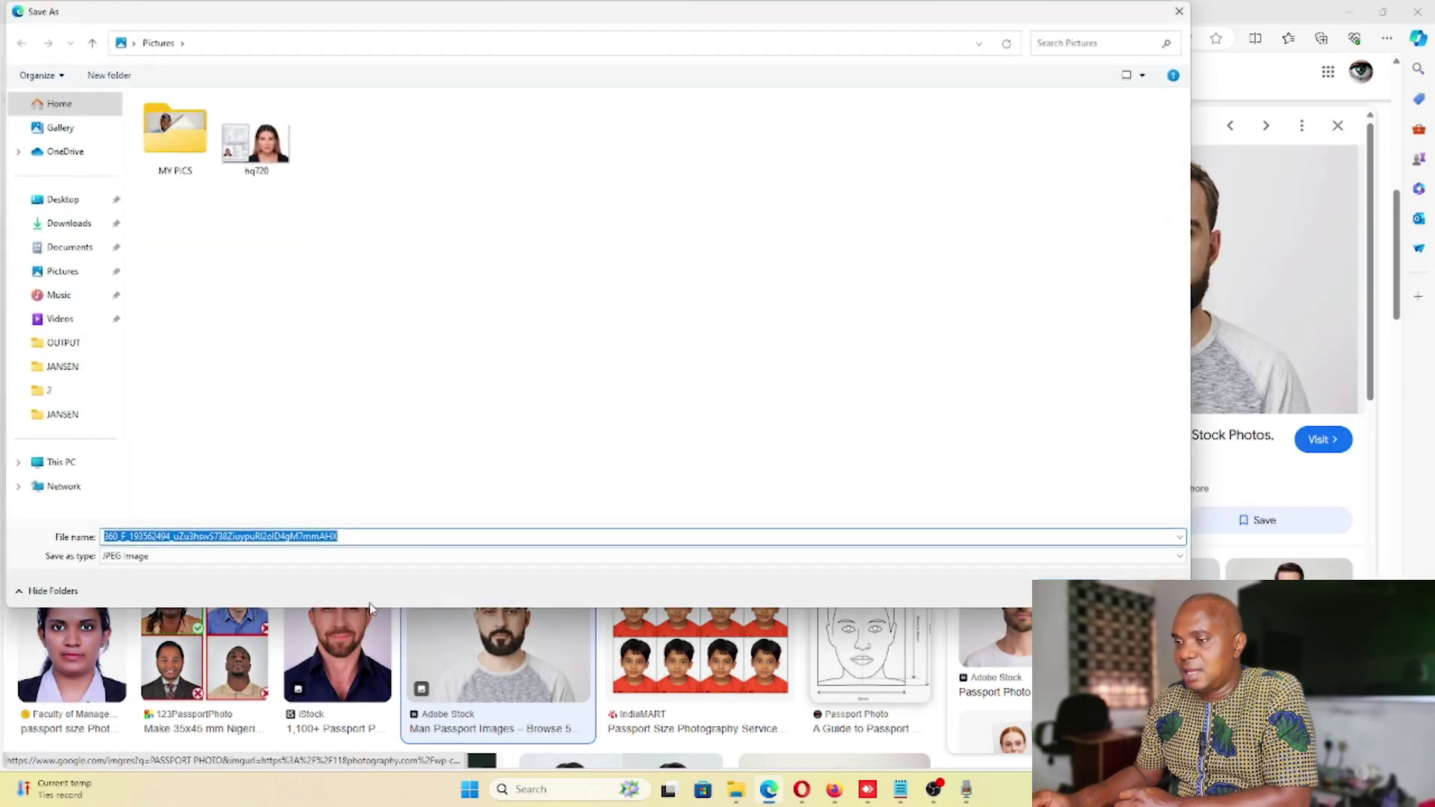
{"action": "left_click", "coordinate": [1065, 590]}
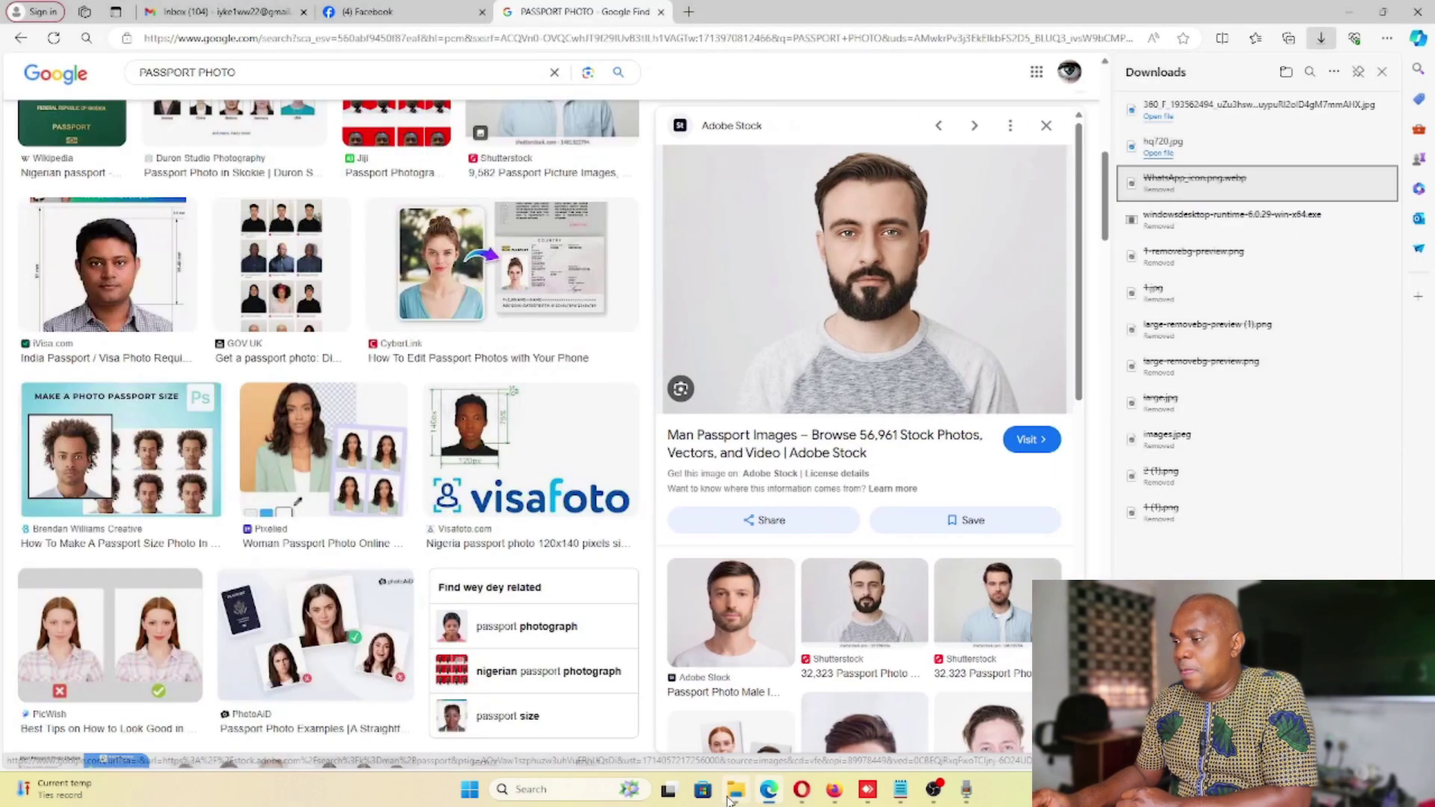
Step: Switch to the Pictures folder and view the downloaded portrait of the bearded man full size, closing the viewer when done
{"action": "left_click", "coordinate": [736, 789]}
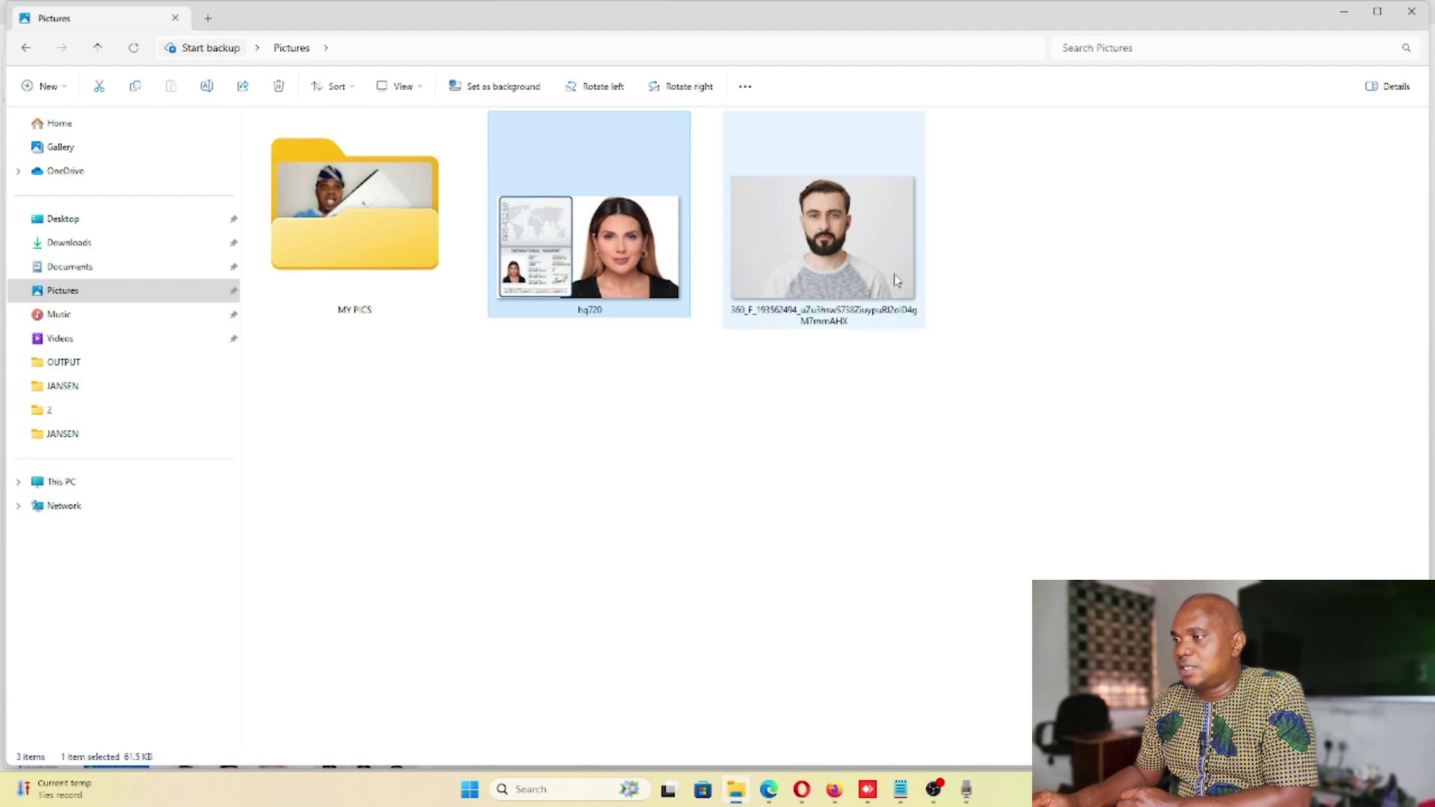
{"action": "left_click", "coordinate": [818, 245]}
{"action": "double_click", "coordinate": [819, 245]}
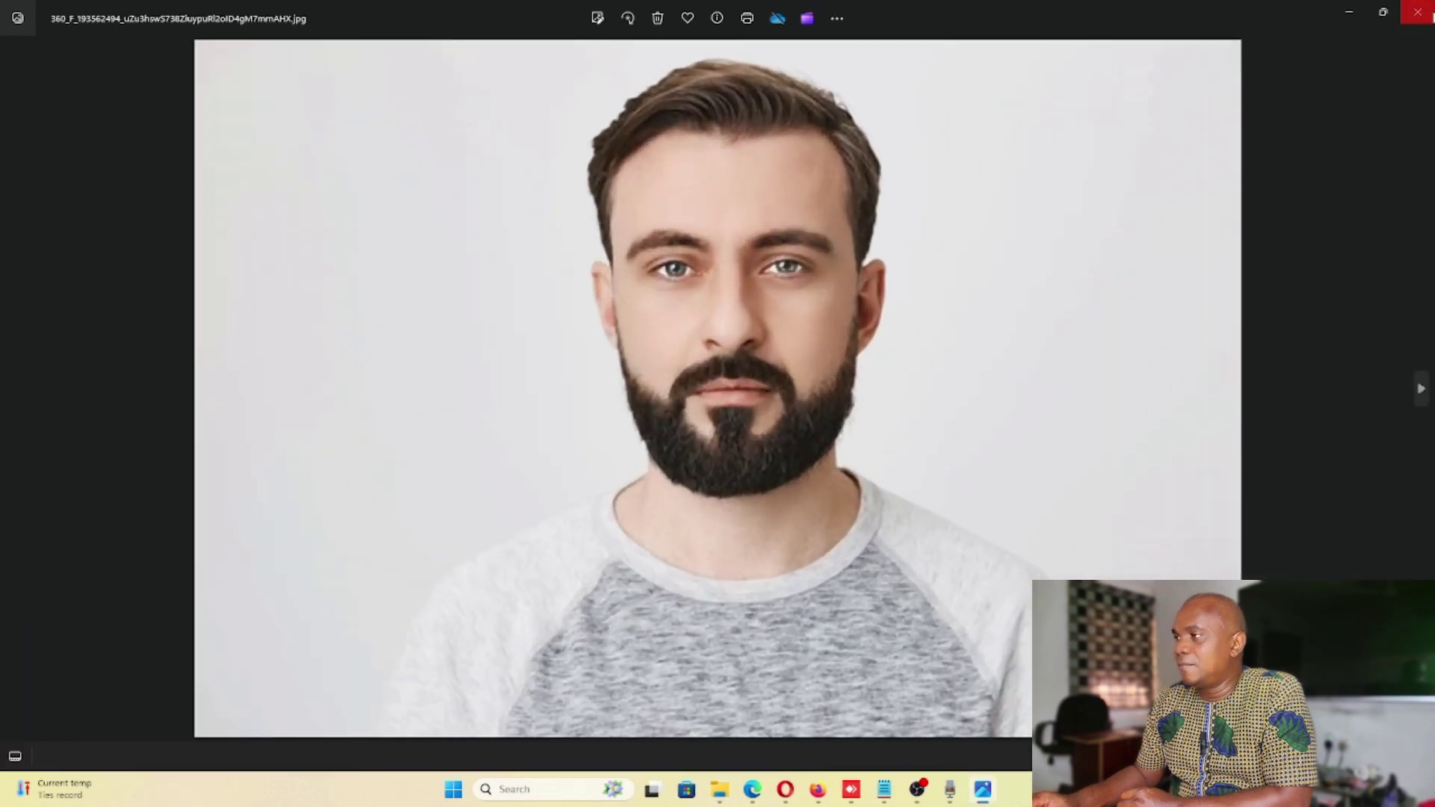
{"action": "left_click", "coordinate": [1427, 13]}
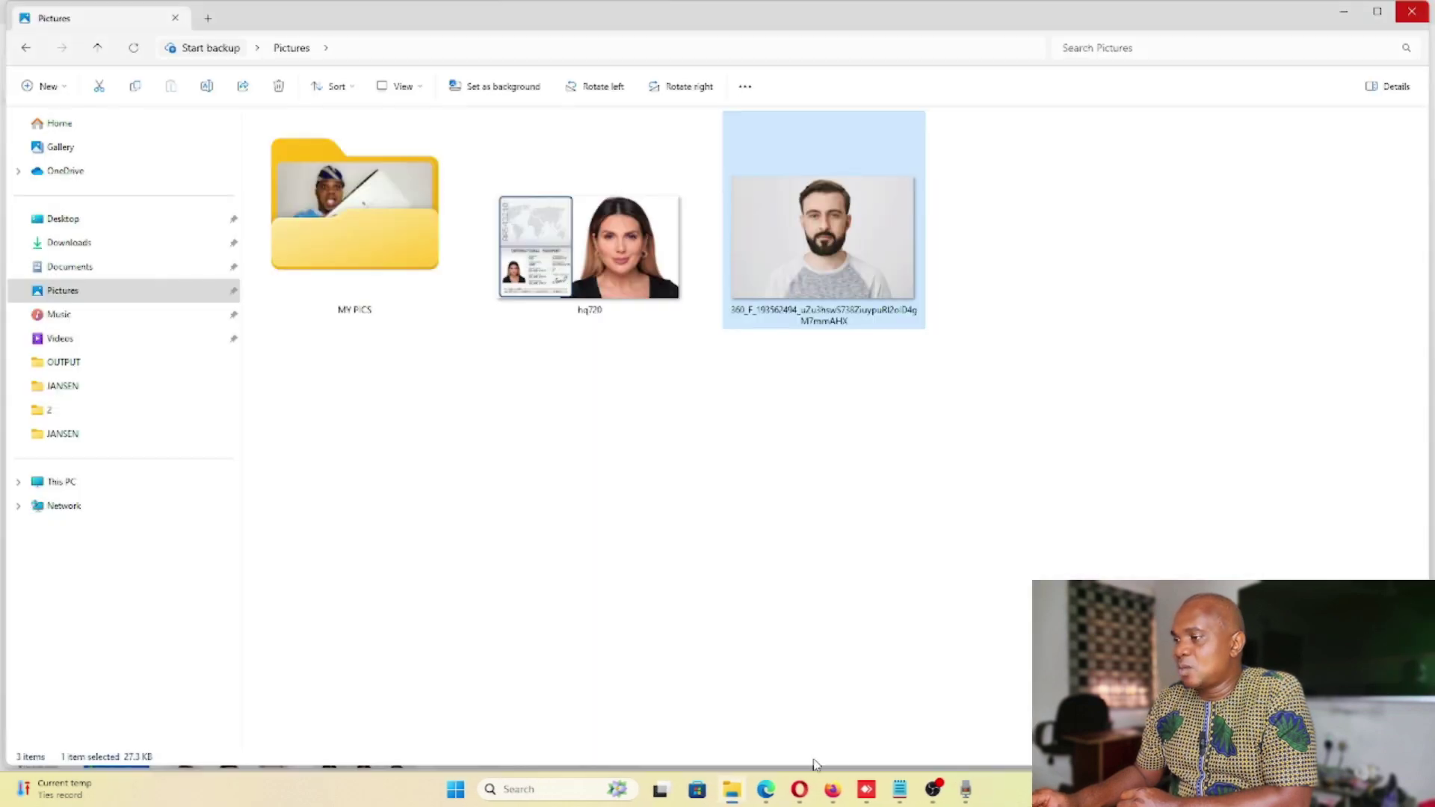
Step: Return to Edge and look through the passport photo results for another portrait, previewing the Shutterstock man in a plaid shirt
{"action": "left_click", "coordinate": [769, 790]}
{"action": "scroll", "coordinate": [523, 486], "scroll_direction": "down", "scroll_amount": 10}
{"action": "scroll", "coordinate": [984, 614], "scroll_direction": "down", "scroll_amount": 4}
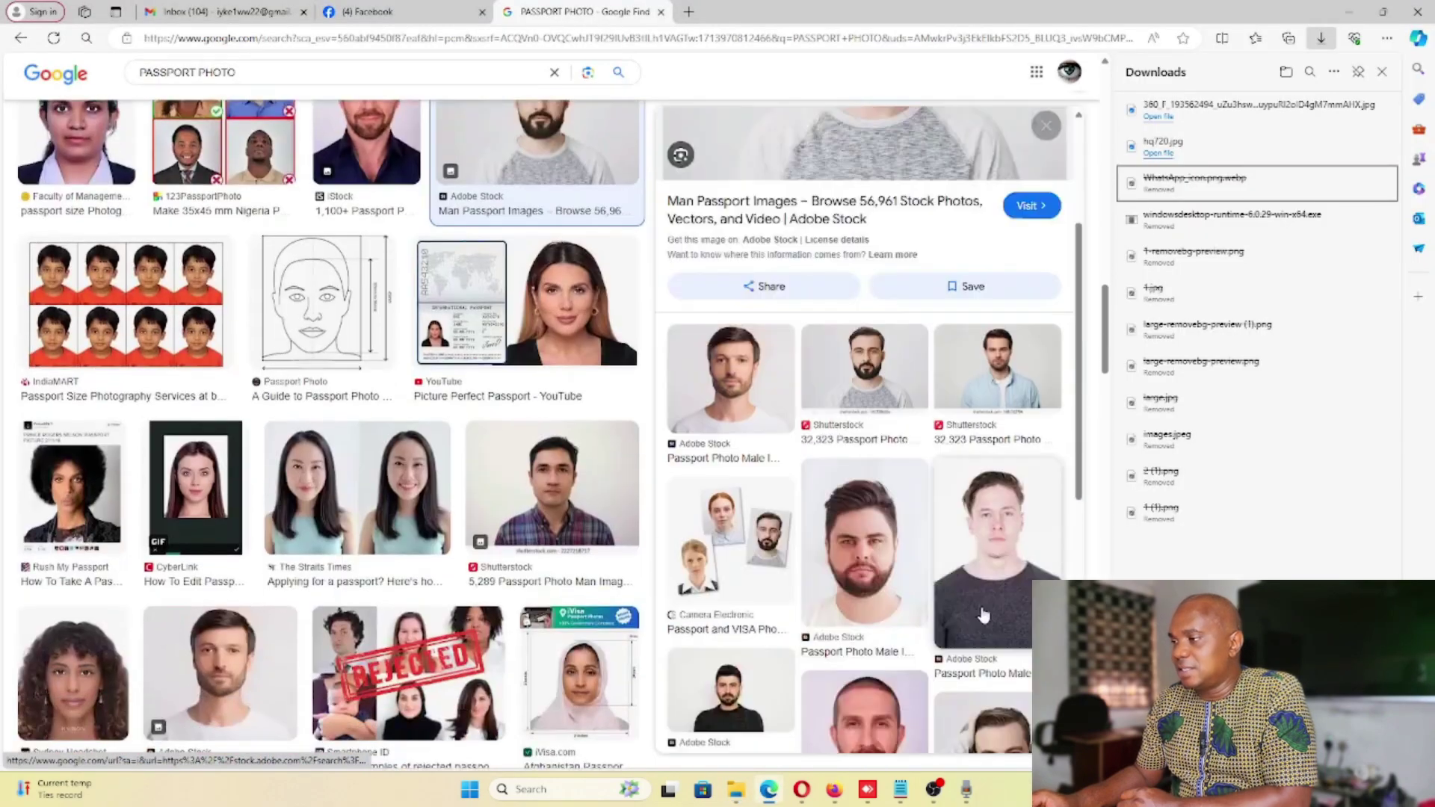
{"action": "scroll", "coordinate": [983, 615], "scroll_direction": "down", "scroll_amount": 5}
{"action": "scroll", "coordinate": [990, 611], "scroll_direction": "up", "scroll_amount": 5}
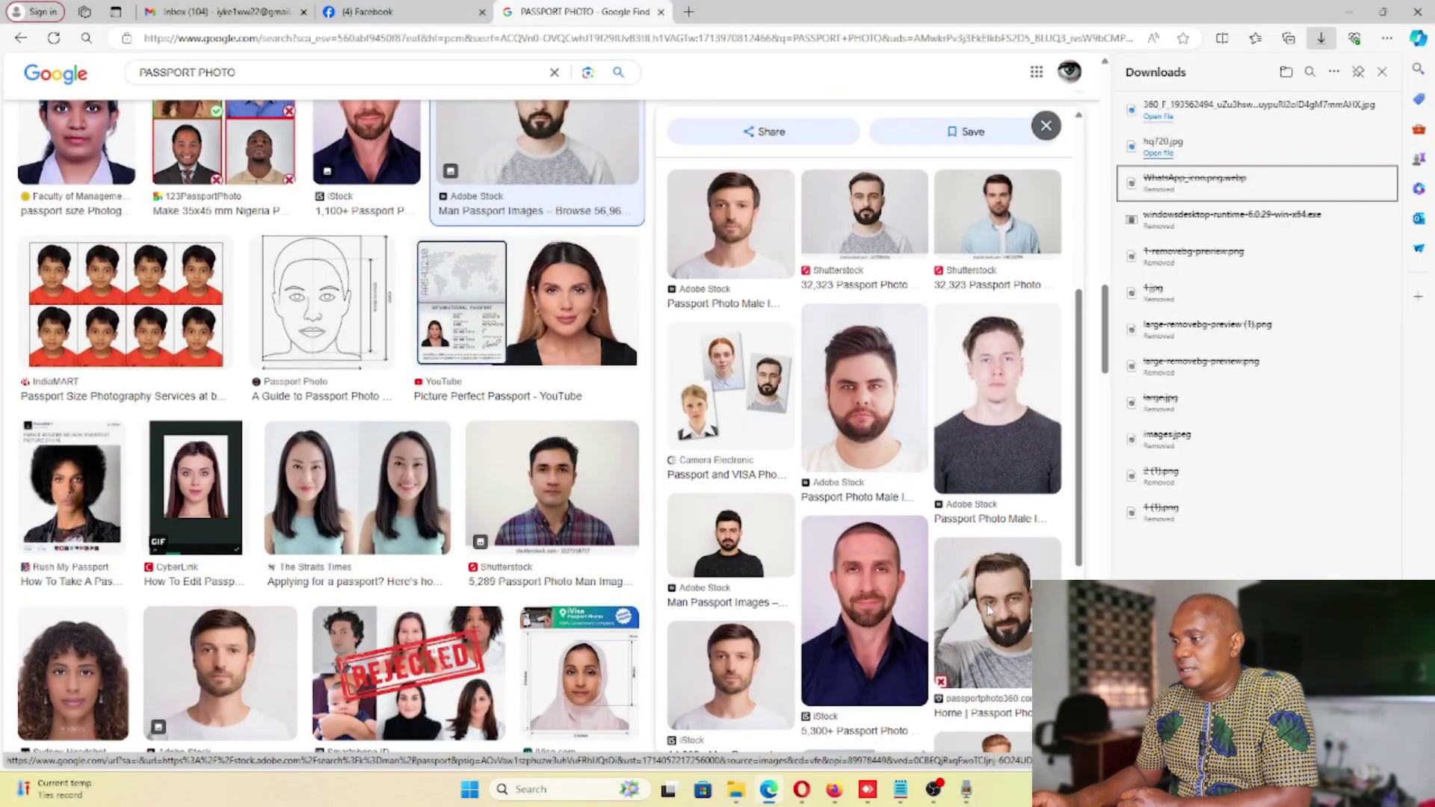
{"action": "scroll", "coordinate": [576, 585], "scroll_direction": "down", "scroll_amount": 4}
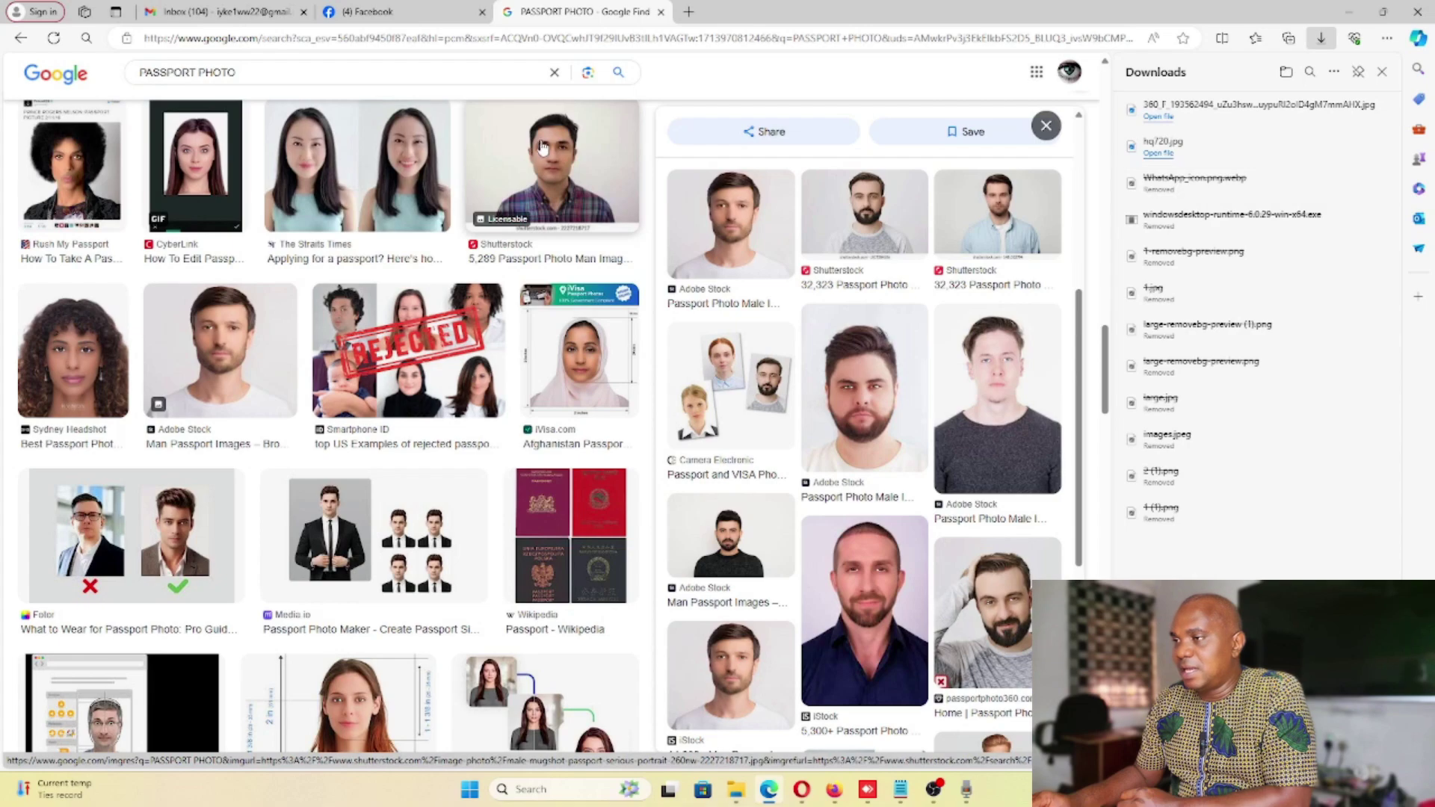
{"action": "left_click", "coordinate": [543, 146]}
{"action": "scroll", "coordinate": [403, 401], "scroll_direction": "down", "scroll_amount": 15}
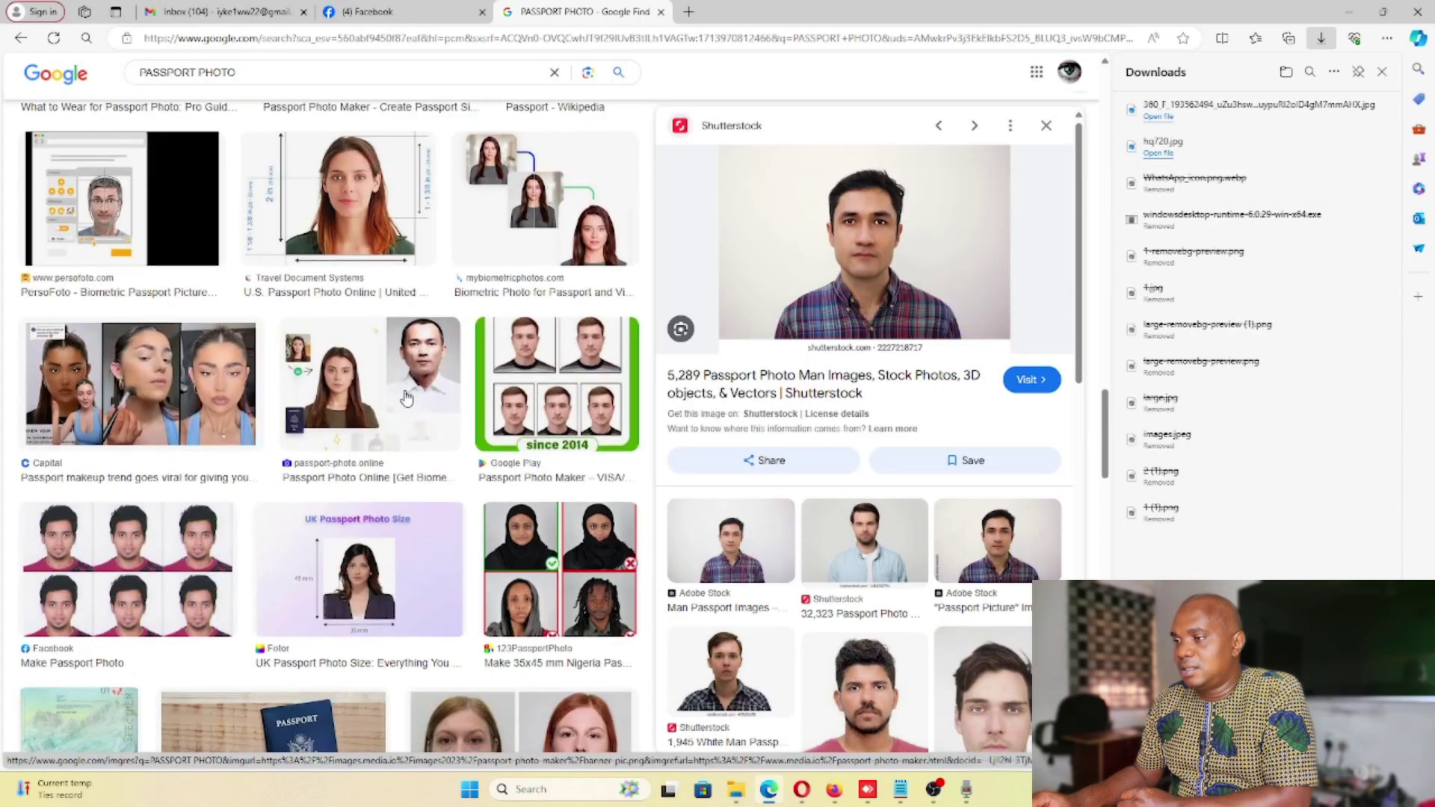
{"action": "scroll", "coordinate": [403, 401], "scroll_direction": "down", "scroll_amount": 15}
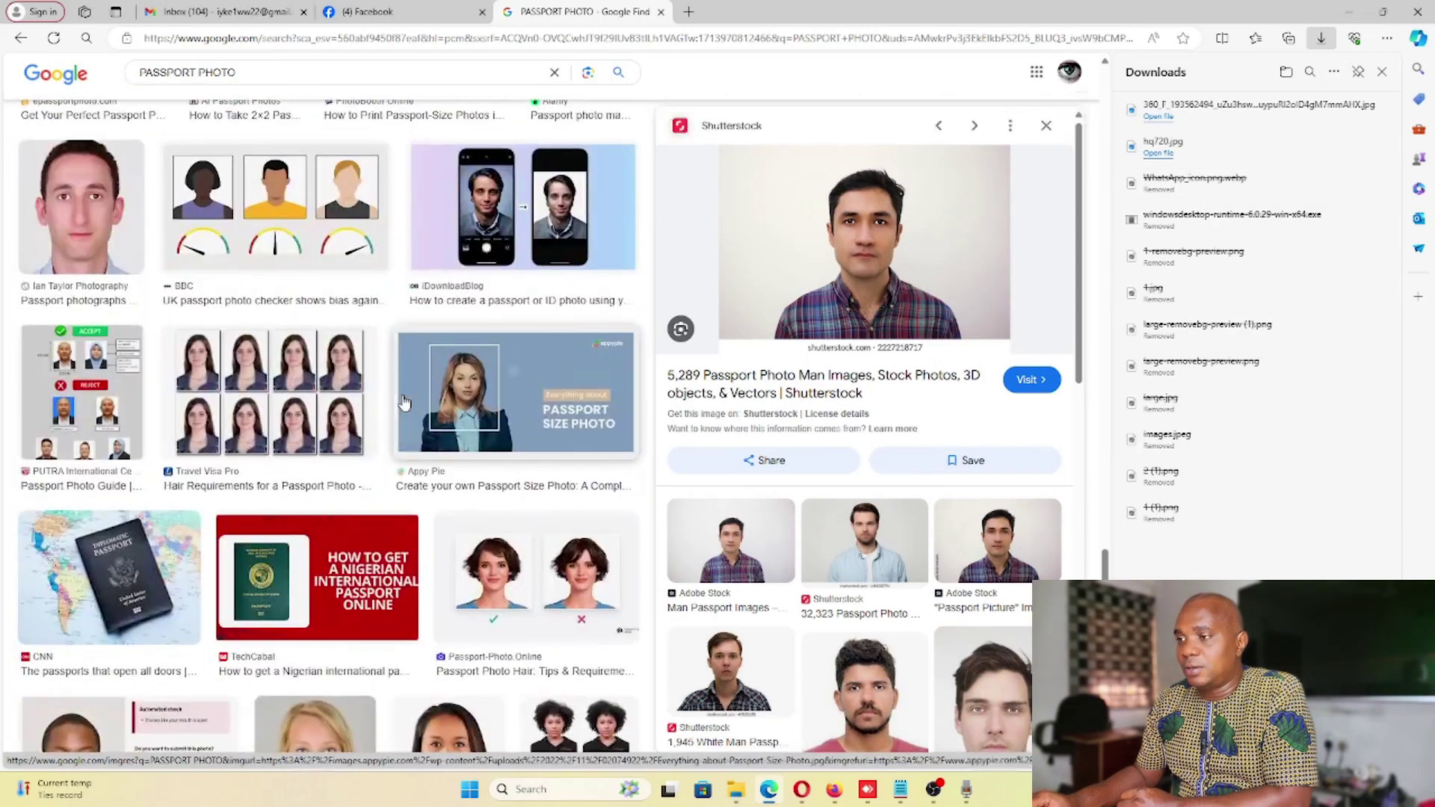
{"action": "scroll", "coordinate": [398, 409], "scroll_direction": "down", "scroll_amount": 3}
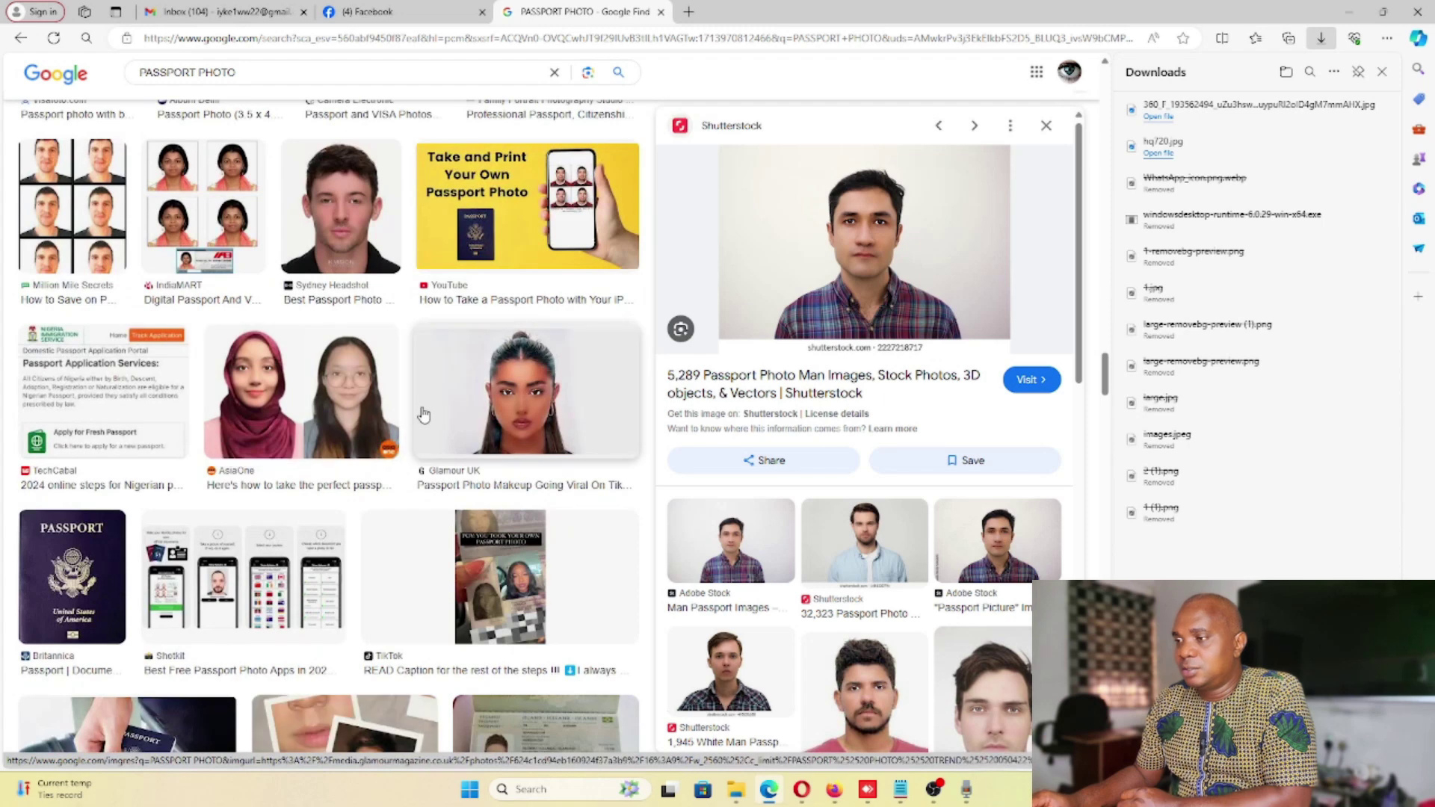
{"action": "left_click", "coordinate": [509, 404]}
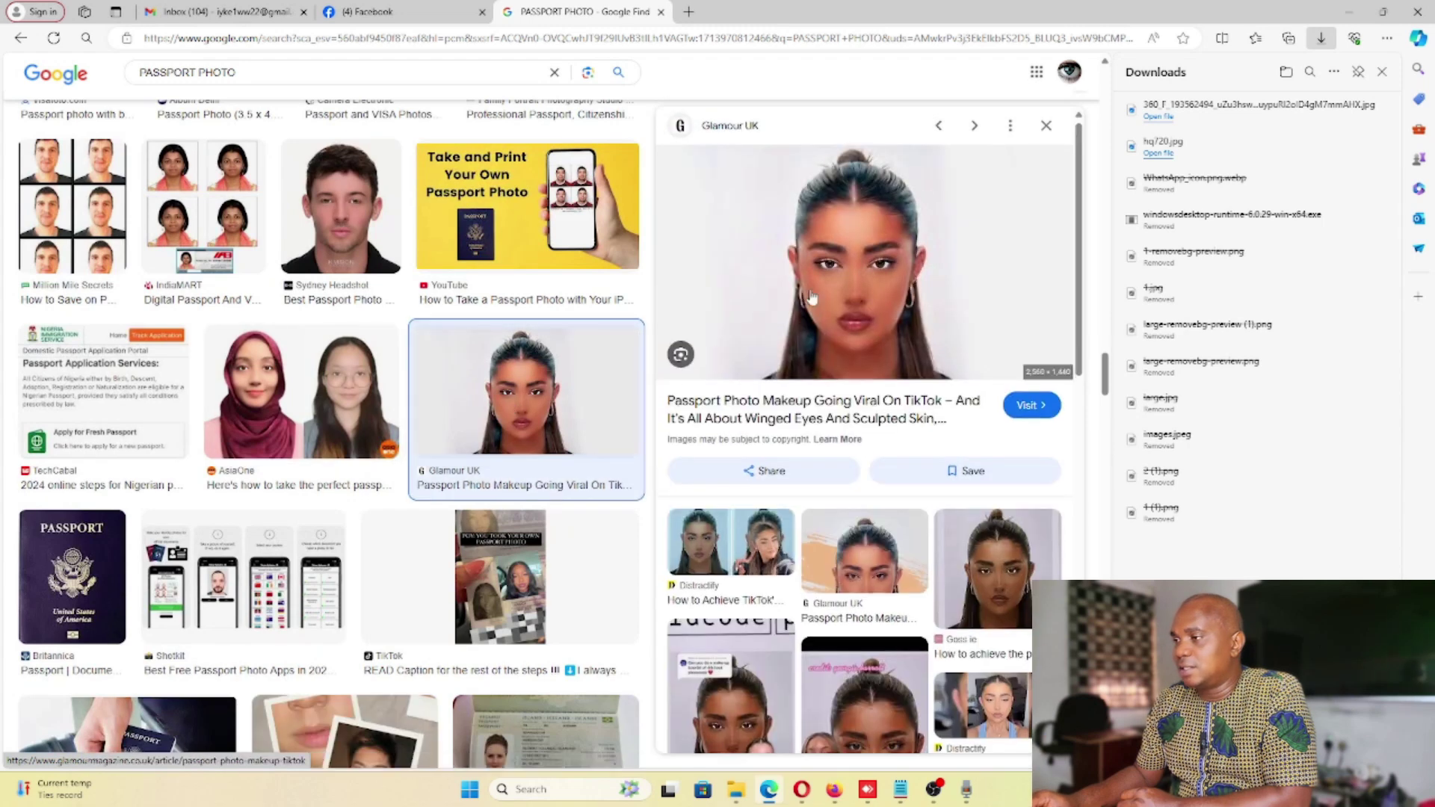
{"action": "right_click", "coordinate": [869, 218]}
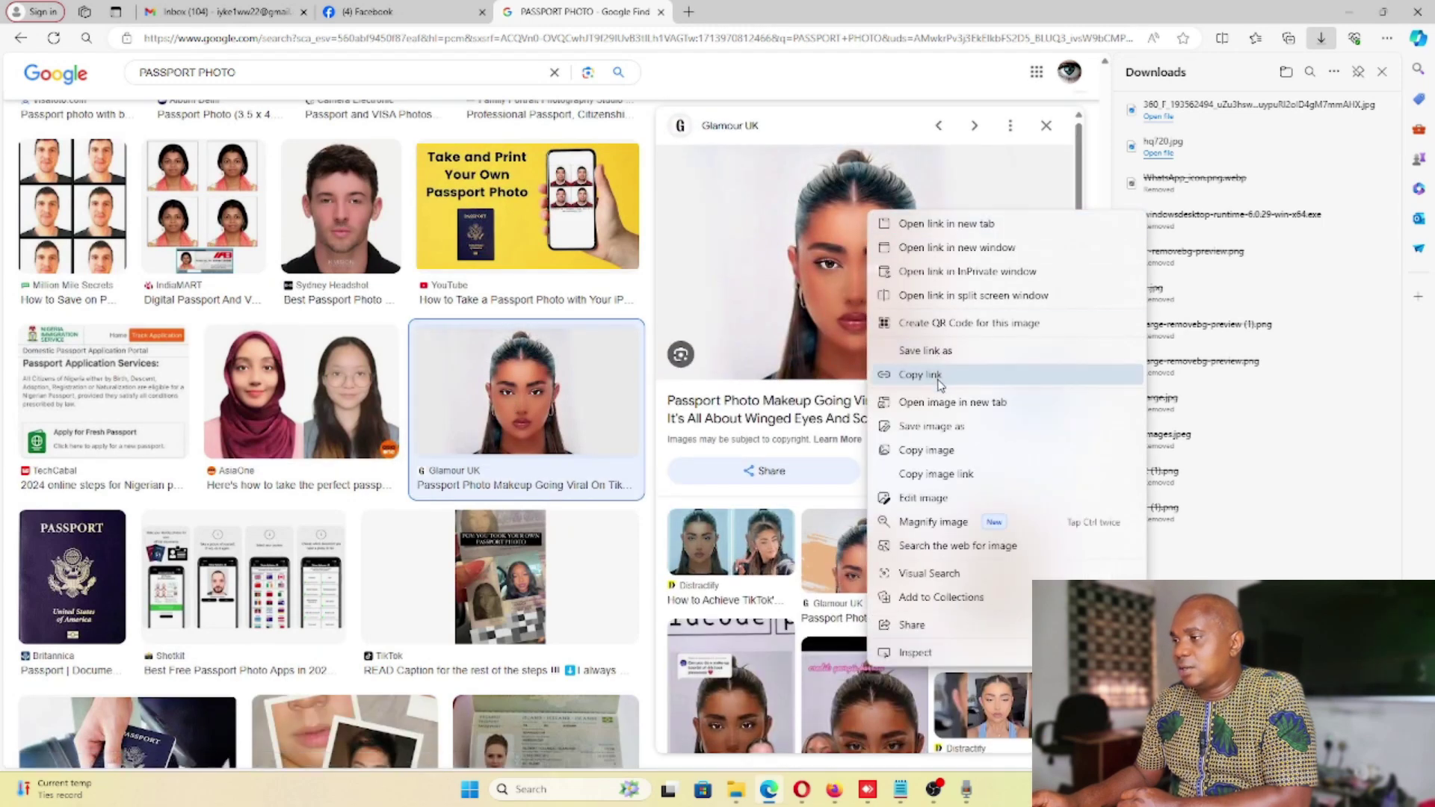
{"action": "left_click", "coordinate": [950, 429]}
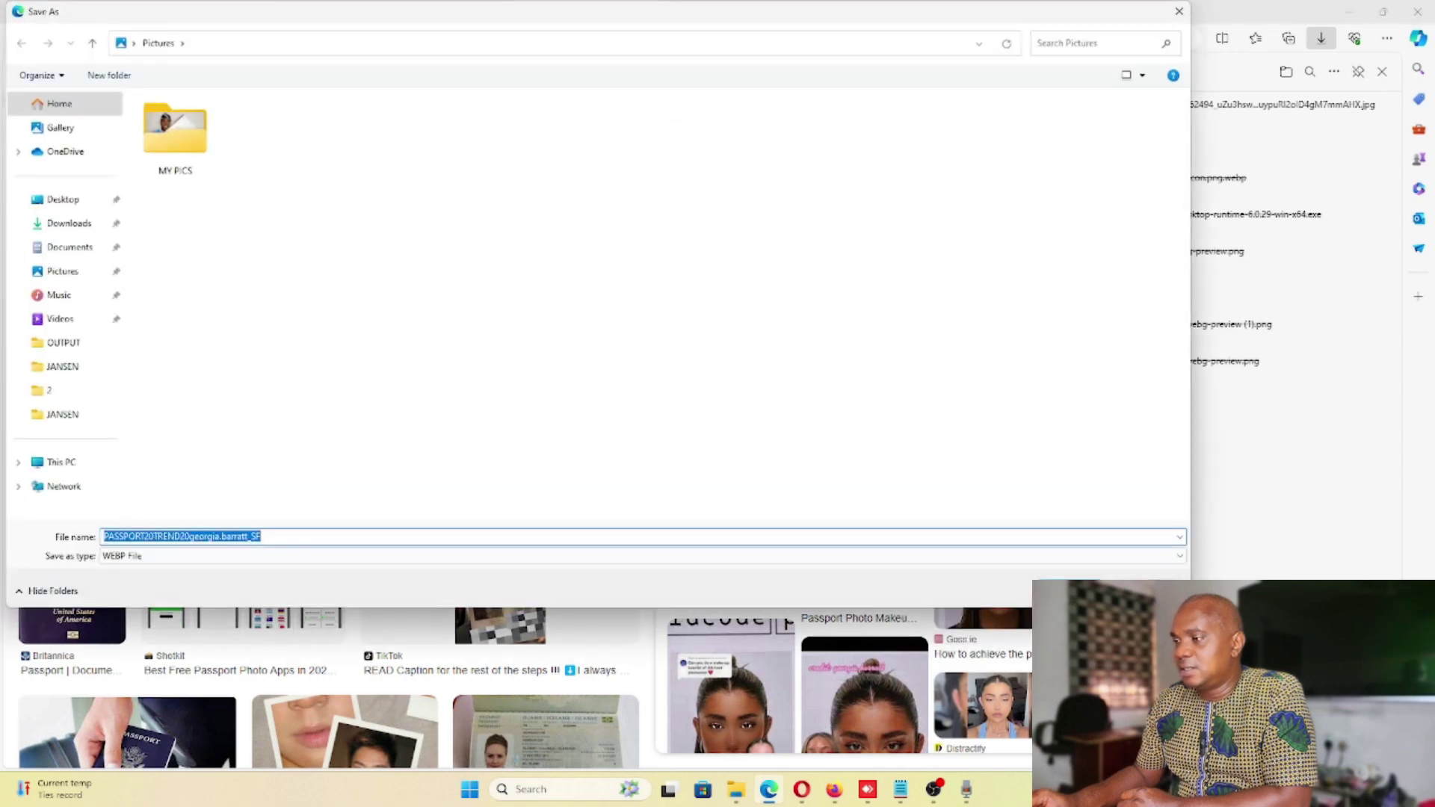
{"action": "key", "text": "Escape"}
Step: Browse further through the Google Images passport photo results and preview the Cutout.Pro portrait of the man in a light blue suit
{"action": "scroll", "coordinate": [354, 512], "scroll_direction": "down", "scroll_amount": 5}
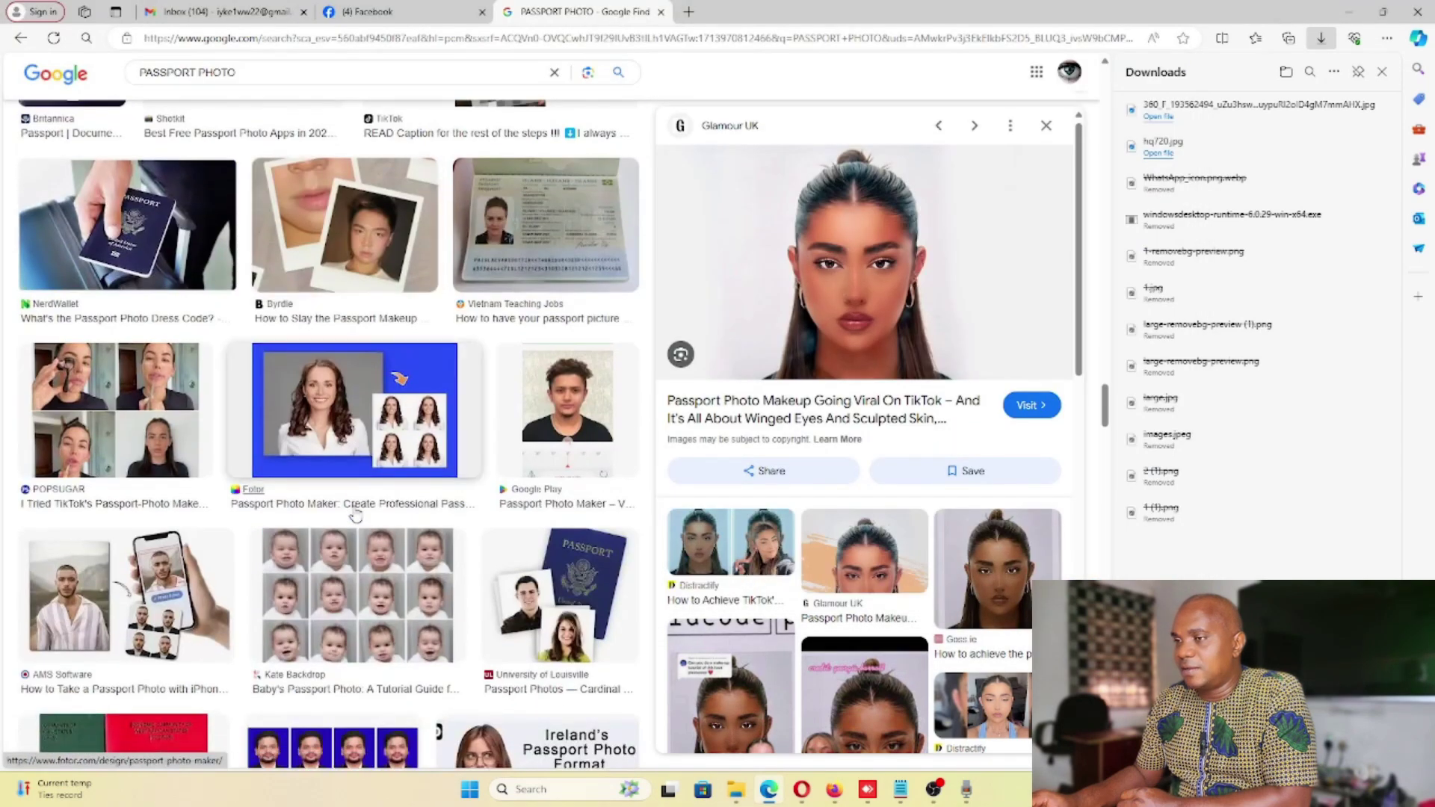
{"action": "scroll", "coordinate": [355, 513], "scroll_direction": "down", "scroll_amount": 7}
{"action": "scroll", "coordinate": [354, 513], "scroll_direction": "down", "scroll_amount": 10}
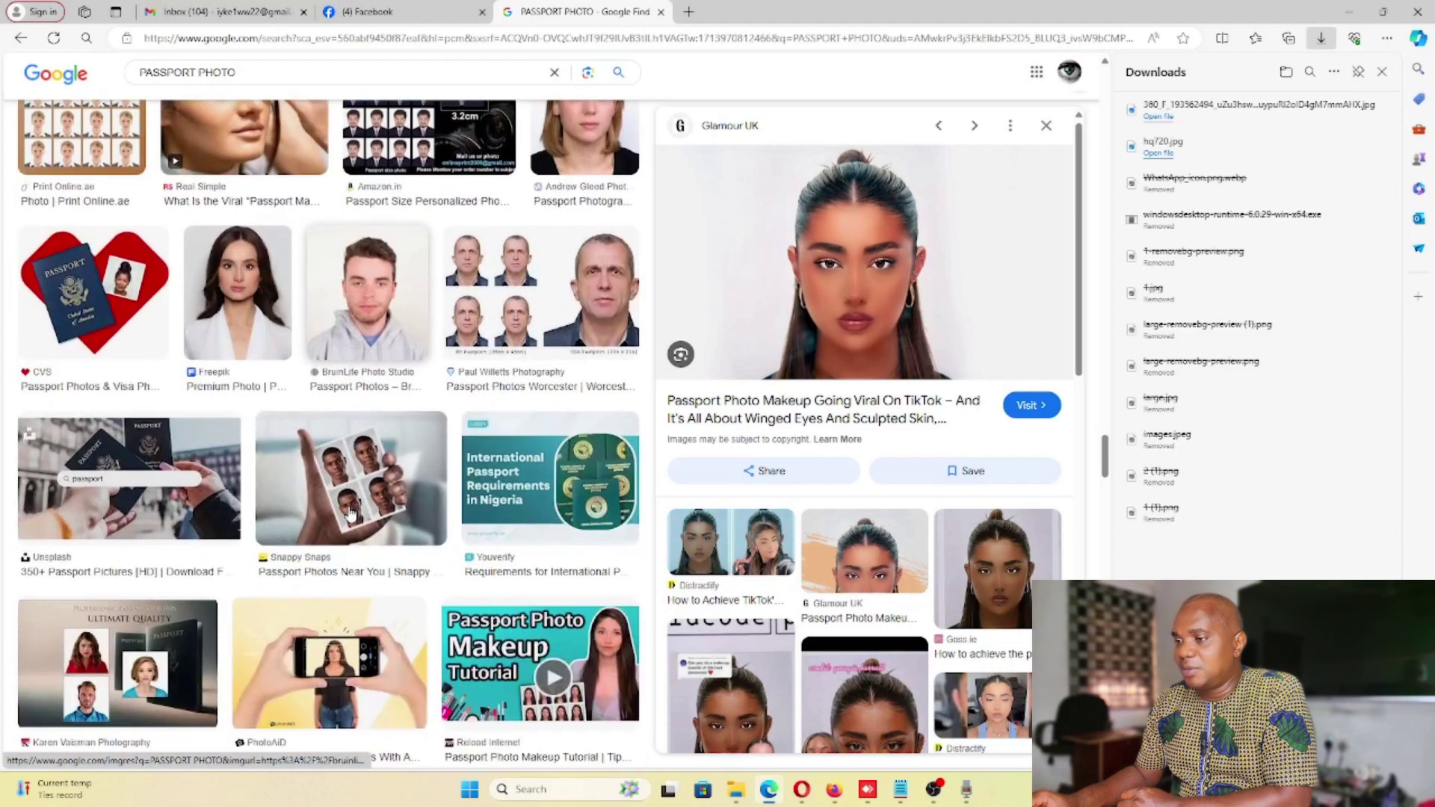
{"action": "scroll", "coordinate": [349, 514], "scroll_direction": "down", "scroll_amount": 7}
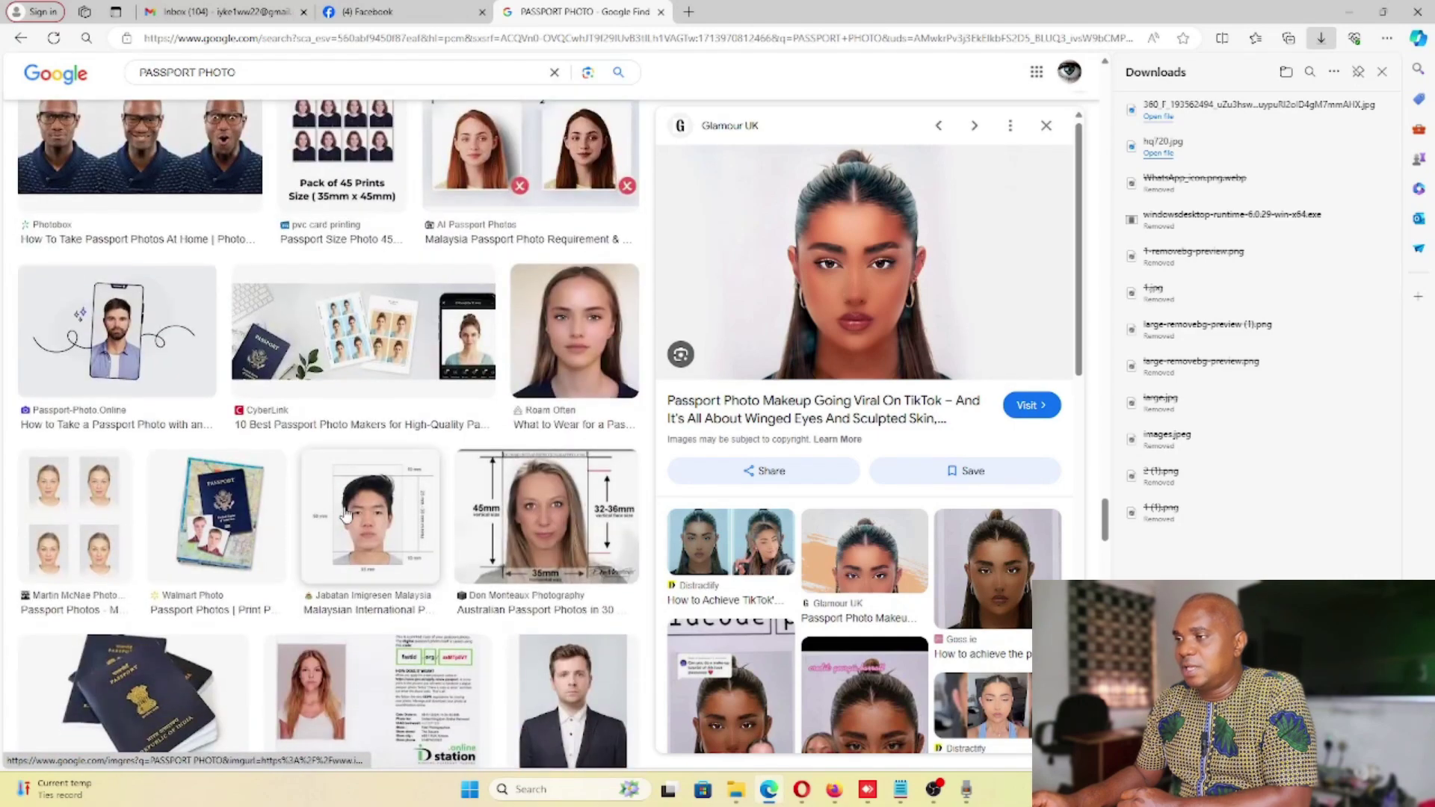
{"action": "scroll", "coordinate": [345, 514], "scroll_direction": "down", "scroll_amount": 2}
{"action": "scroll", "coordinate": [345, 514], "scroll_direction": "down", "scroll_amount": 10}
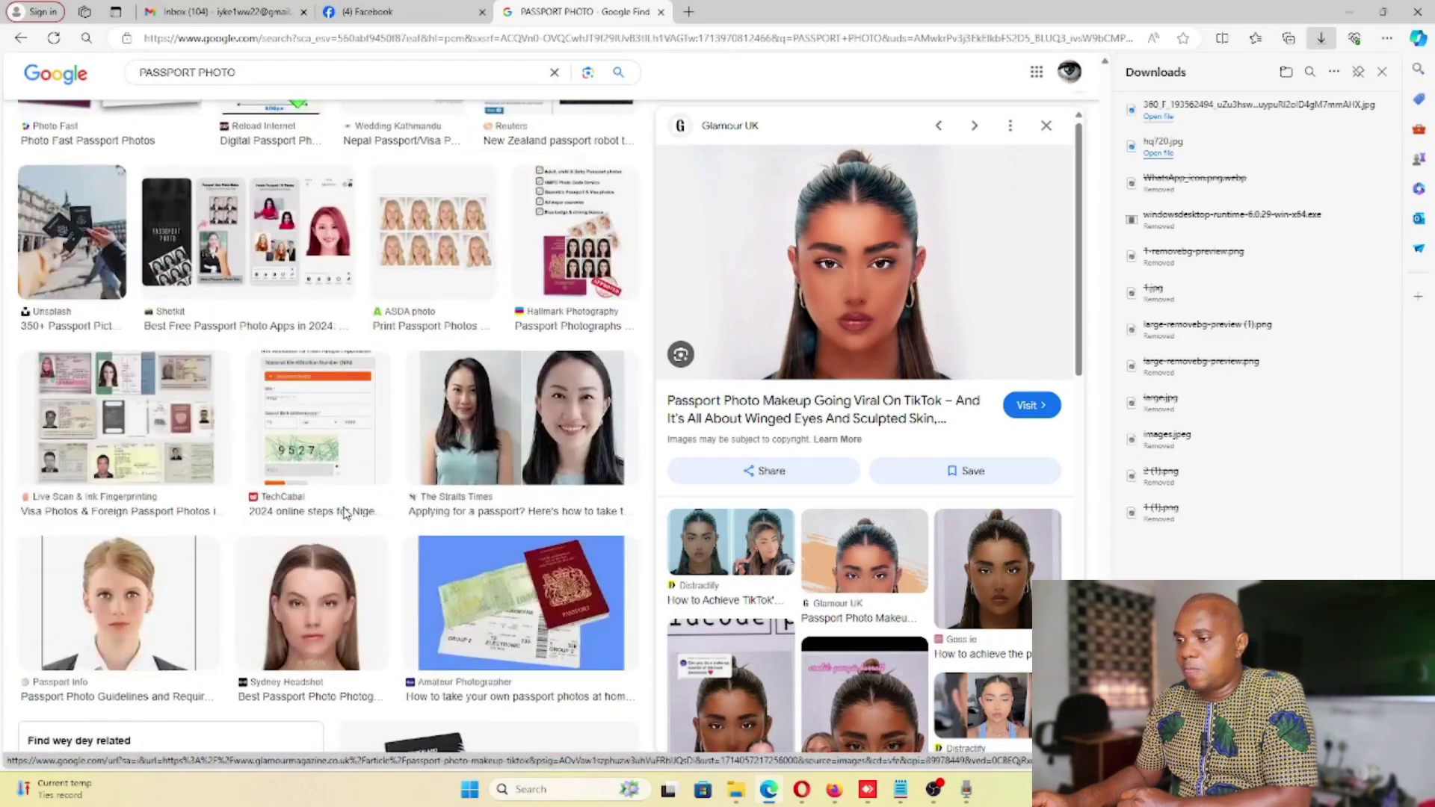
{"action": "scroll", "coordinate": [345, 515], "scroll_direction": "down", "scroll_amount": 10}
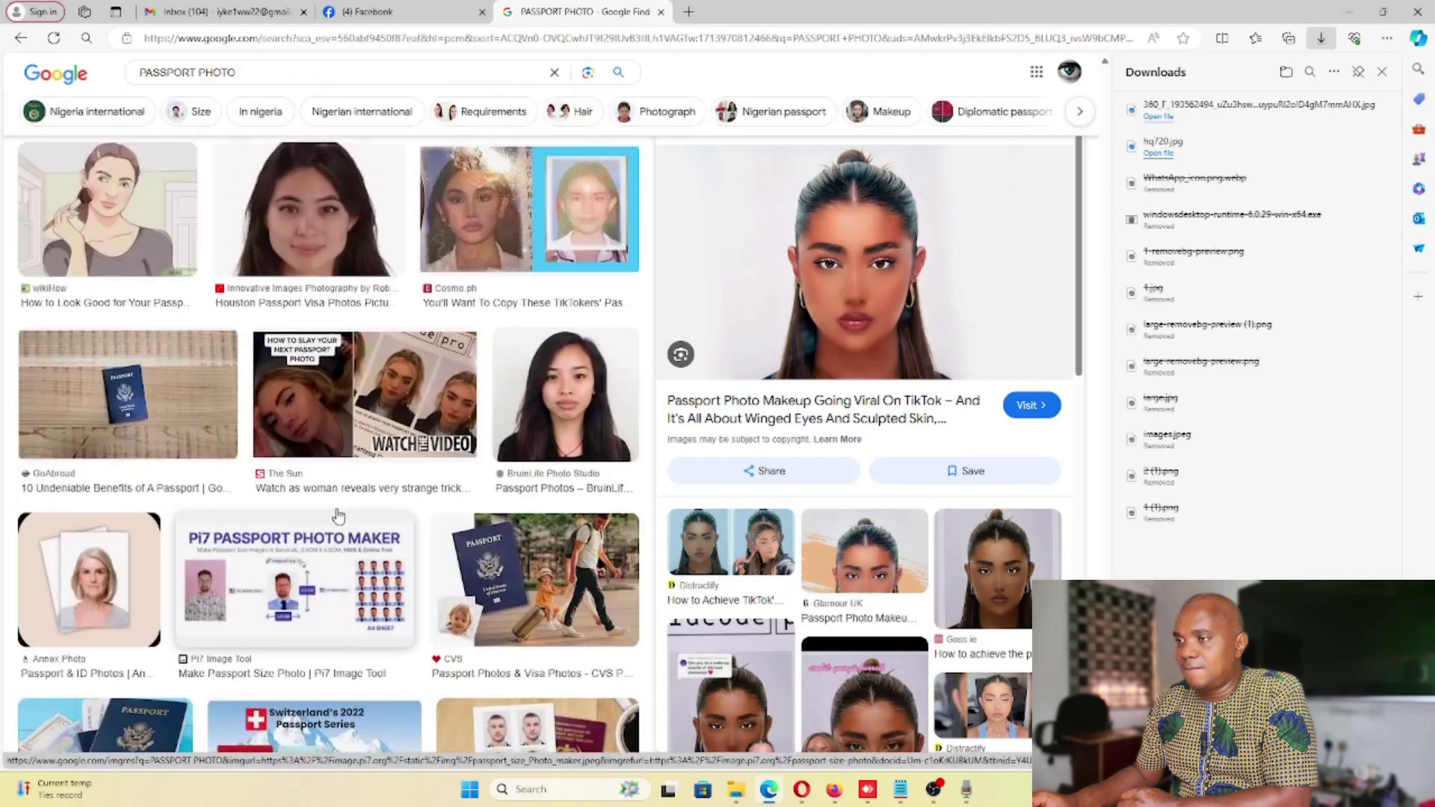
{"action": "scroll", "coordinate": [338, 515], "scroll_direction": "down", "scroll_amount": 8}
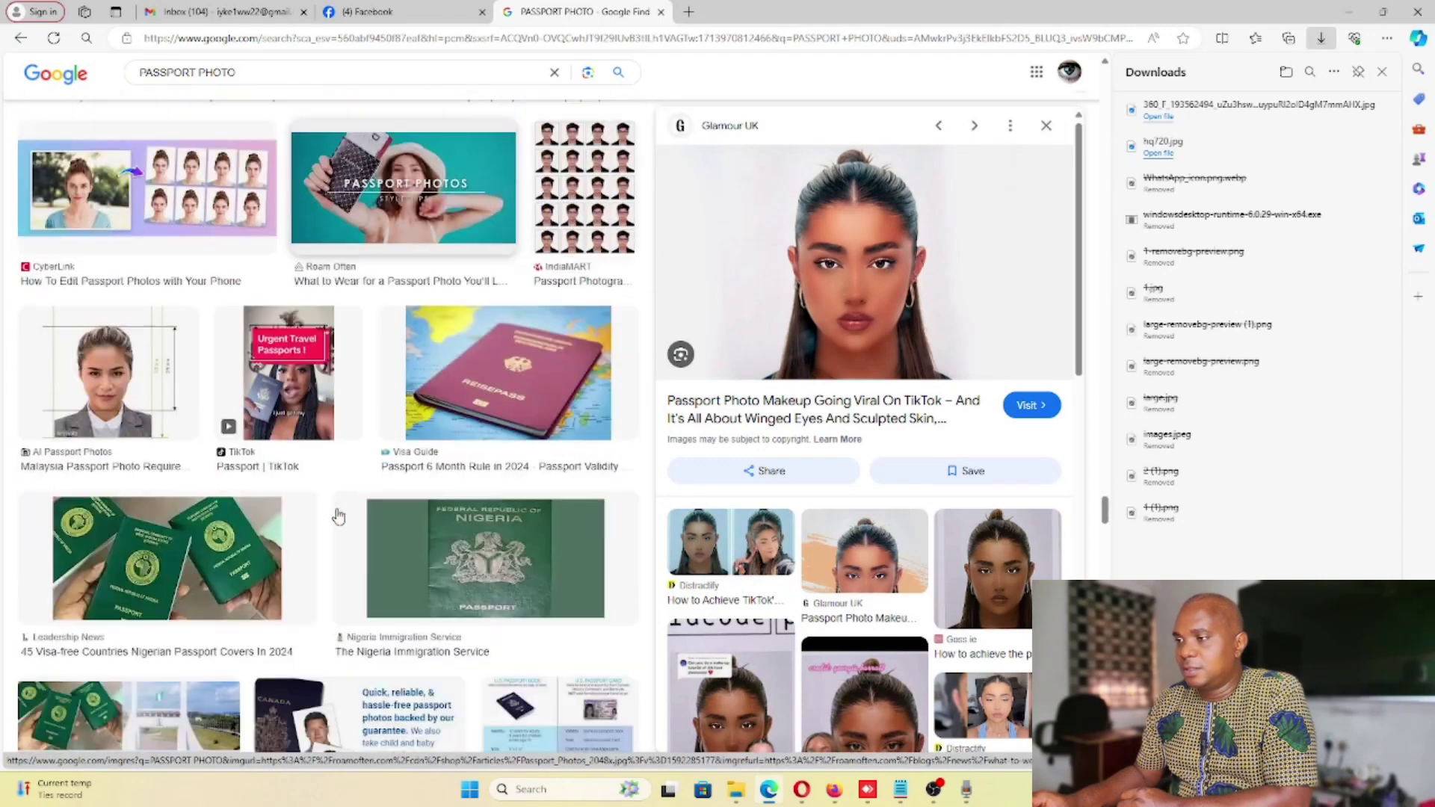
{"action": "scroll", "coordinate": [338, 516], "scroll_direction": "up", "scroll_amount": 4}
{"action": "left_click", "coordinate": [520, 294]}
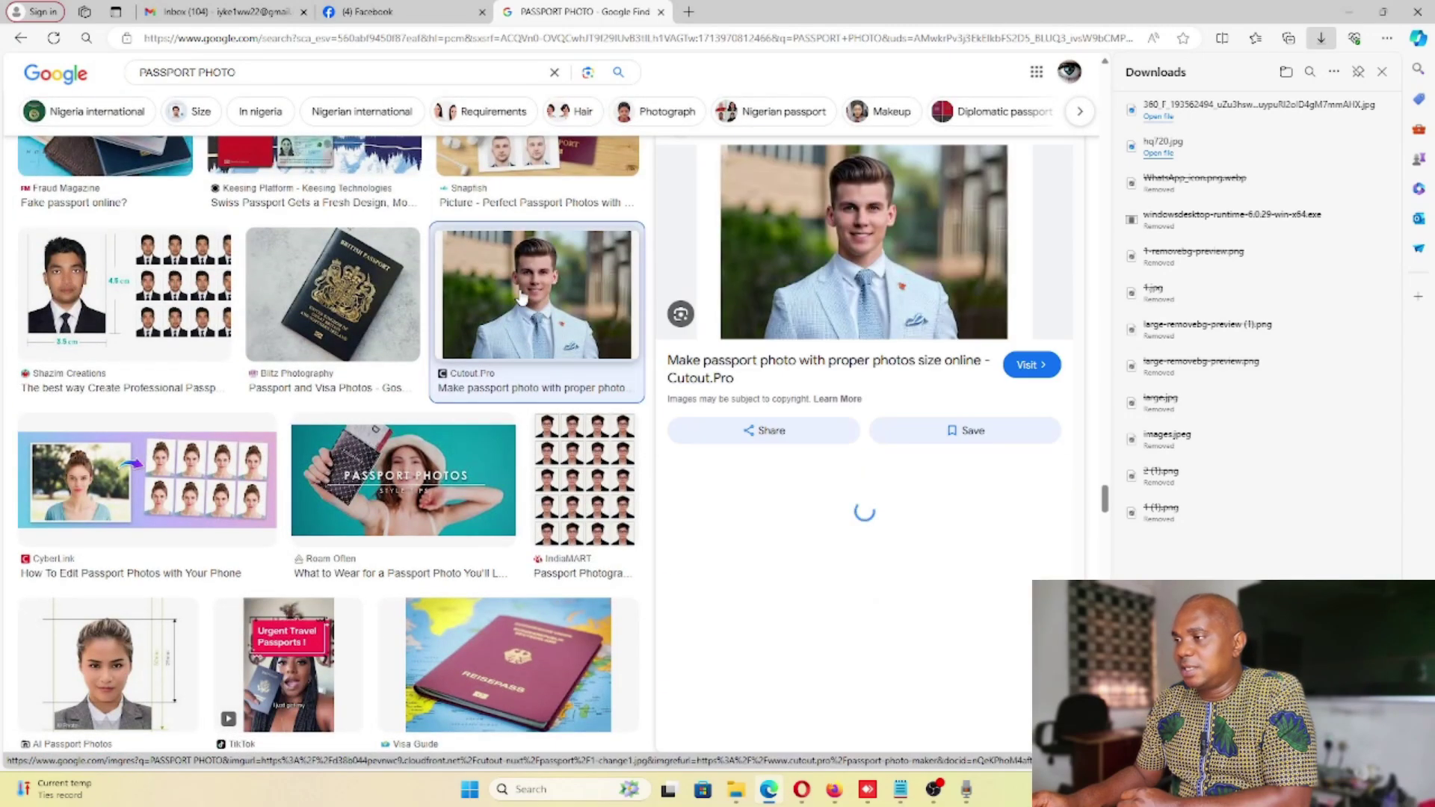
Step: Save the previewed Cutout.Pro portrait to the Pictures folder as the JPEG image 1-change1
{"action": "right_click", "coordinate": [845, 225]}
{"action": "left_click", "coordinate": [906, 436]}
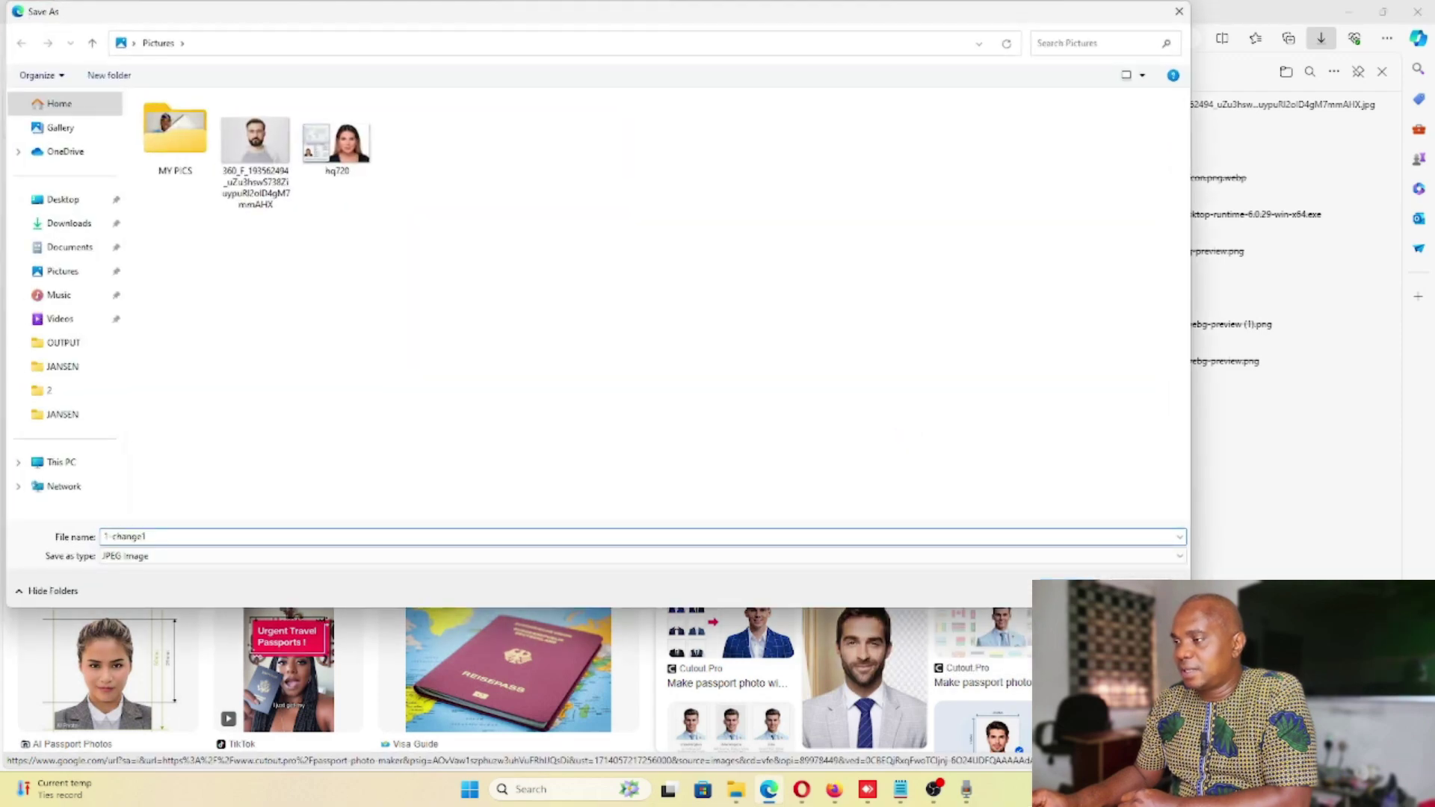
{"action": "key", "text": "Return"}
Step: Switch to the Pictures folder and view the 1-change1, bearded man and hq720 images full size one after another, closing the viewer each time
{"action": "left_click", "coordinate": [736, 790]}
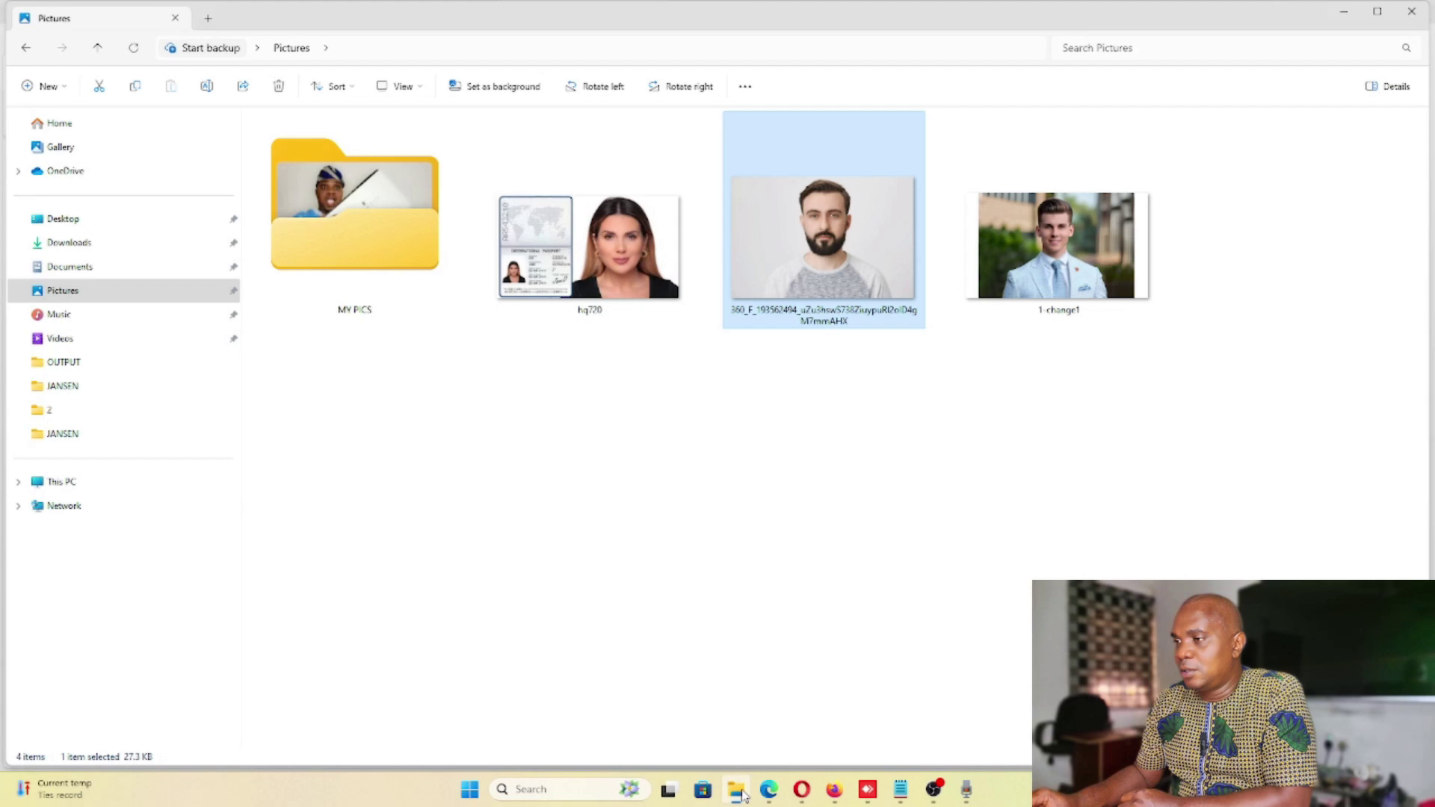
{"action": "double_click", "coordinate": [1027, 304]}
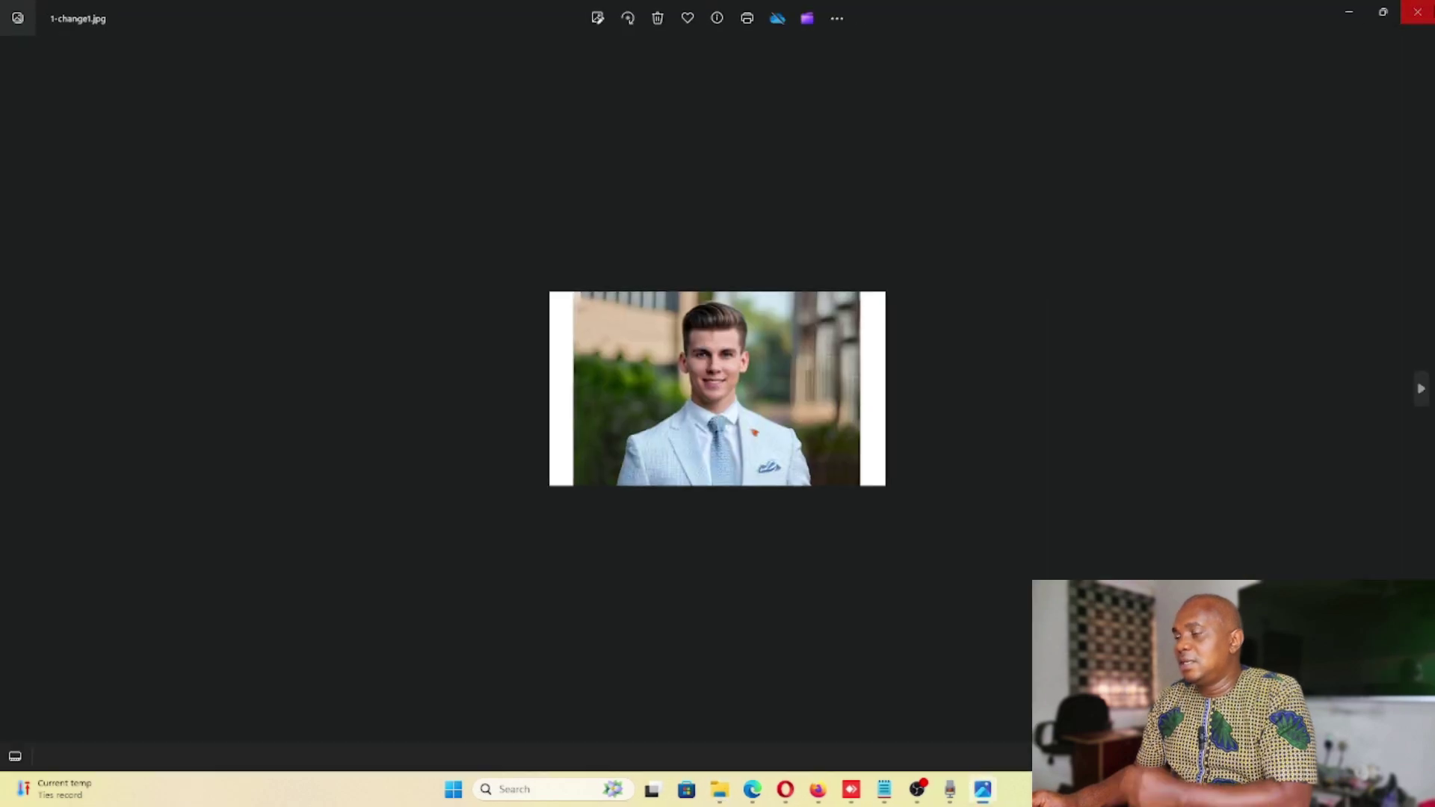
{"action": "left_click", "coordinate": [1418, 12]}
{"action": "double_click", "coordinate": [781, 285]}
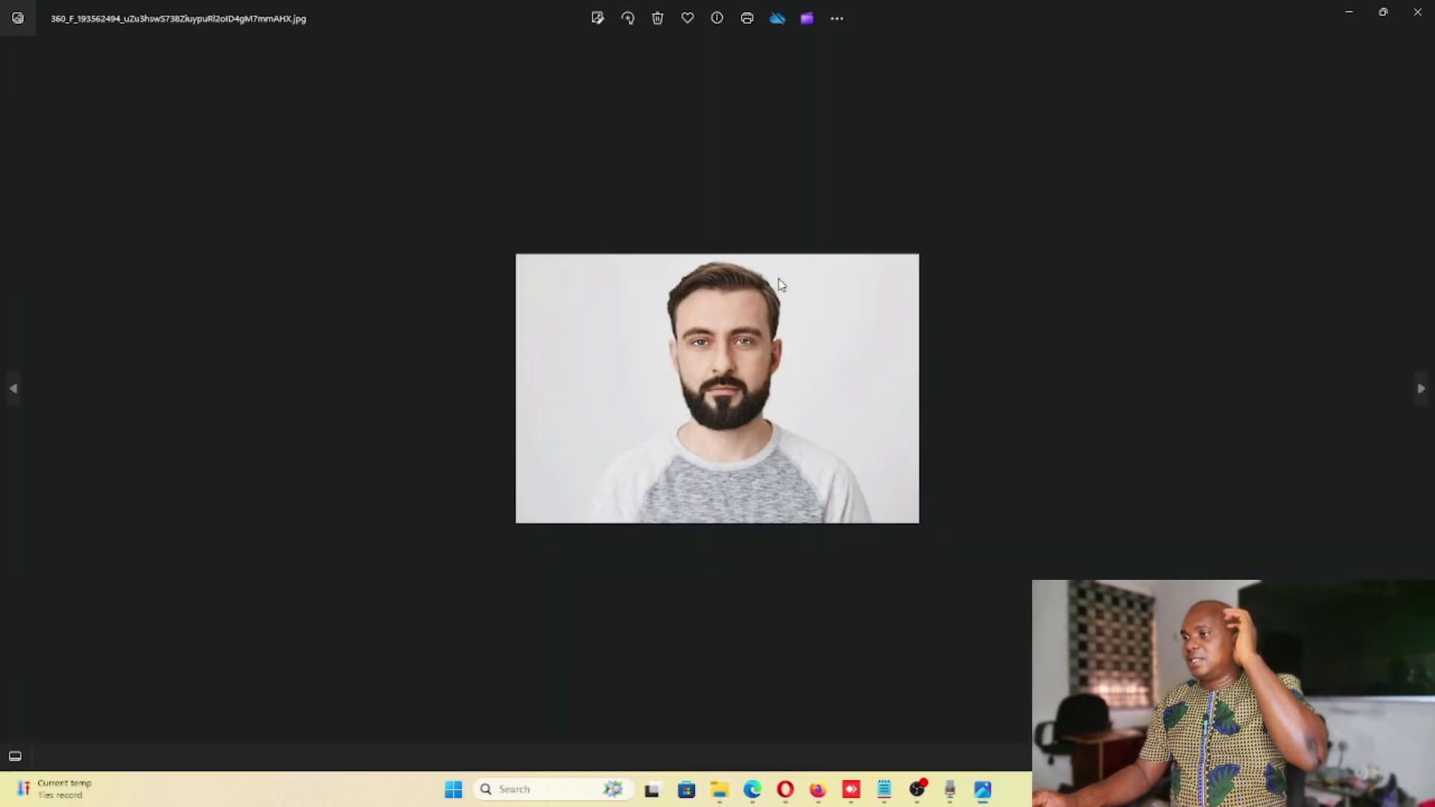
{"action": "left_click", "coordinate": [1427, 9]}
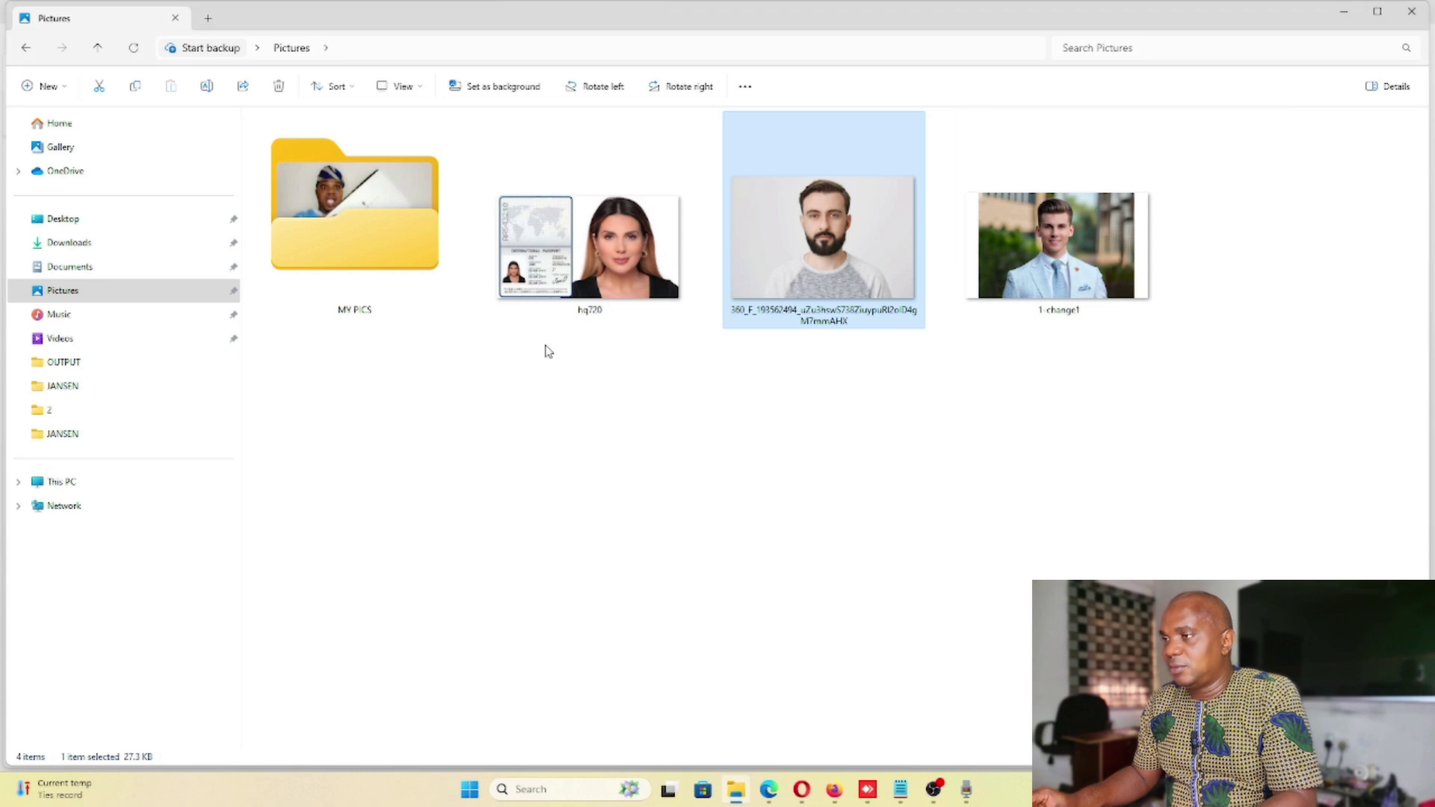
{"action": "left_click", "coordinate": [592, 241]}
{"action": "double_click", "coordinate": [592, 241]}
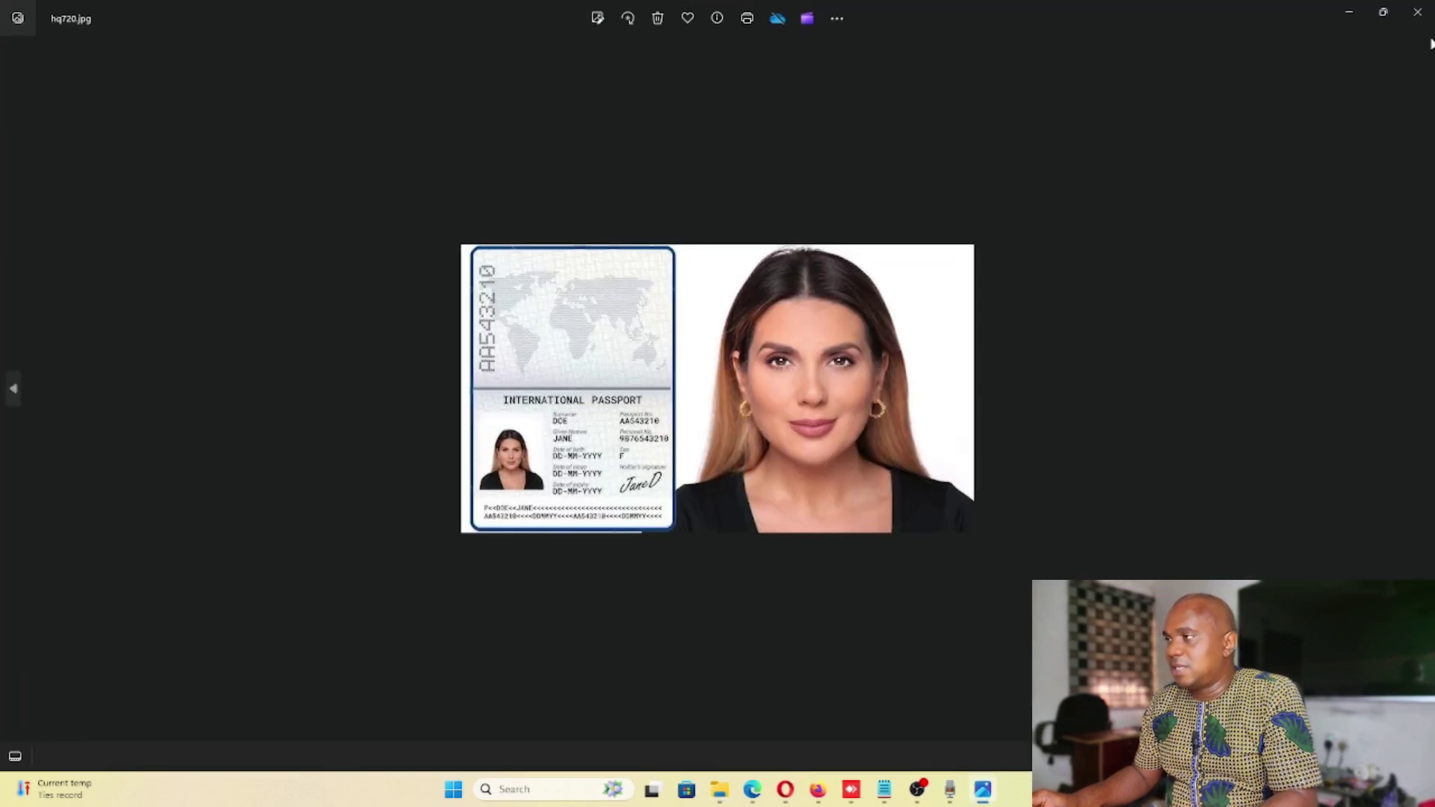
{"action": "left_click", "coordinate": [1418, 12]}
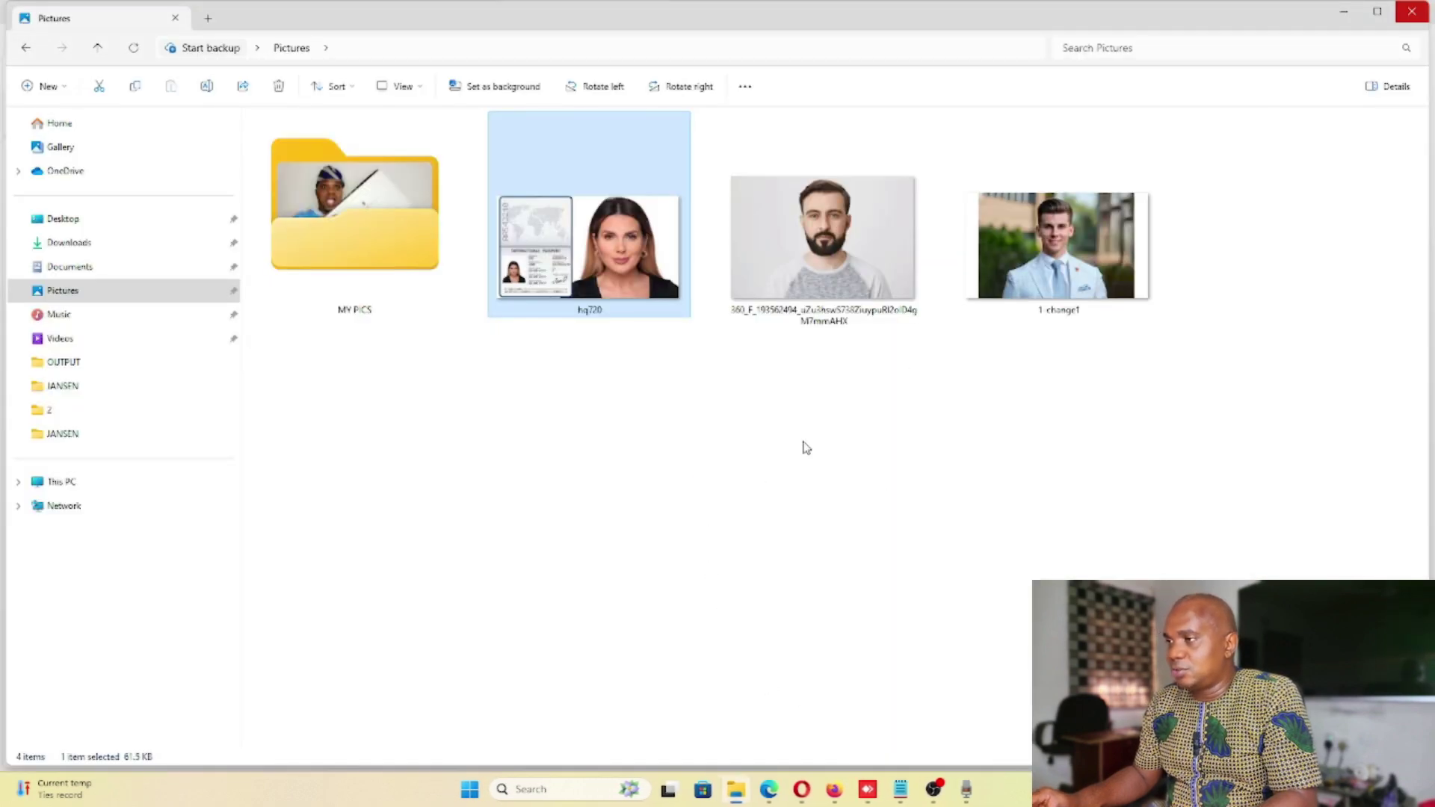
Step: Clear the open windows, return to the Pictures folder to delete the 1-change1 image, and view the bearded man's portrait full size
{"action": "left_click", "coordinate": [1340, 18]}
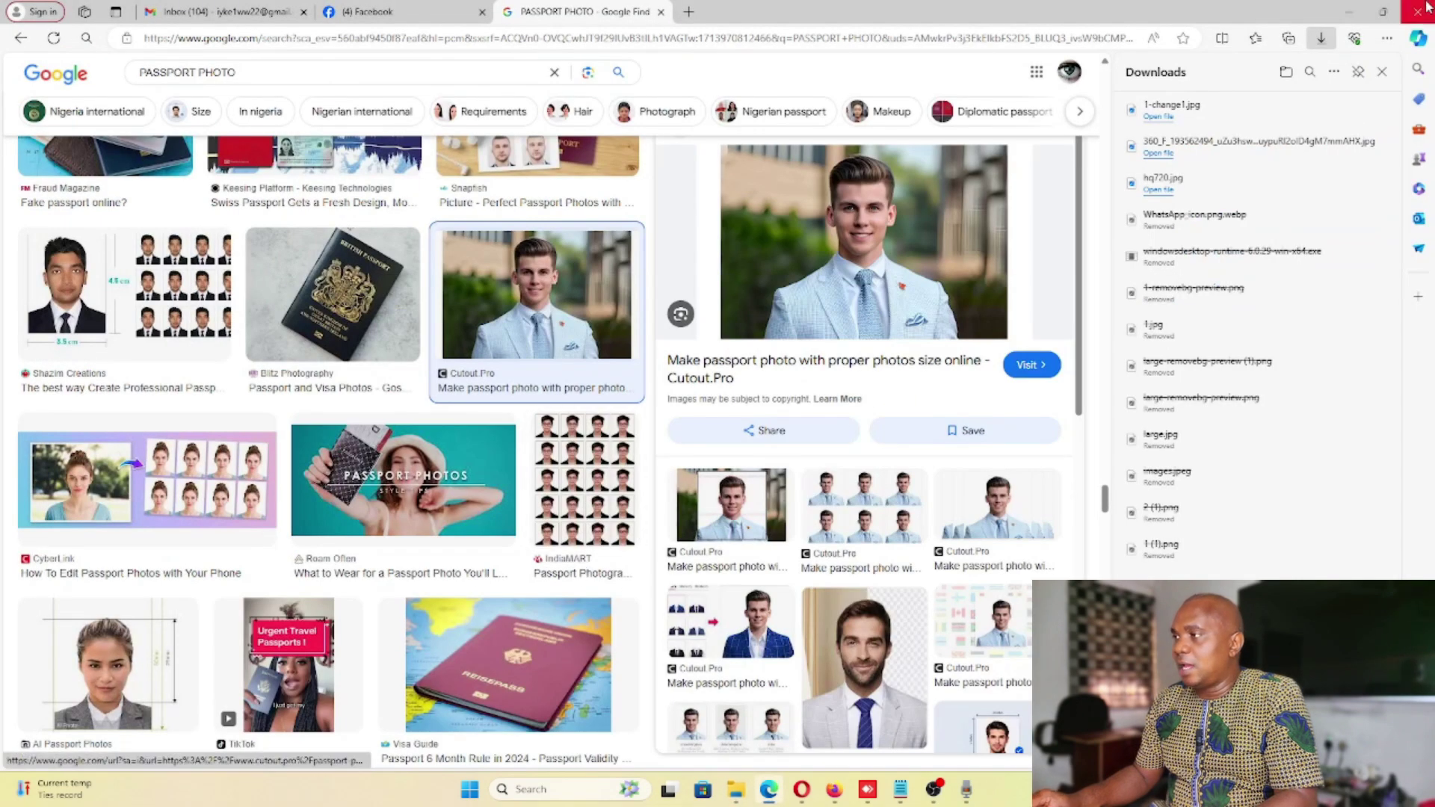
{"action": "left_click", "coordinate": [1352, 13]}
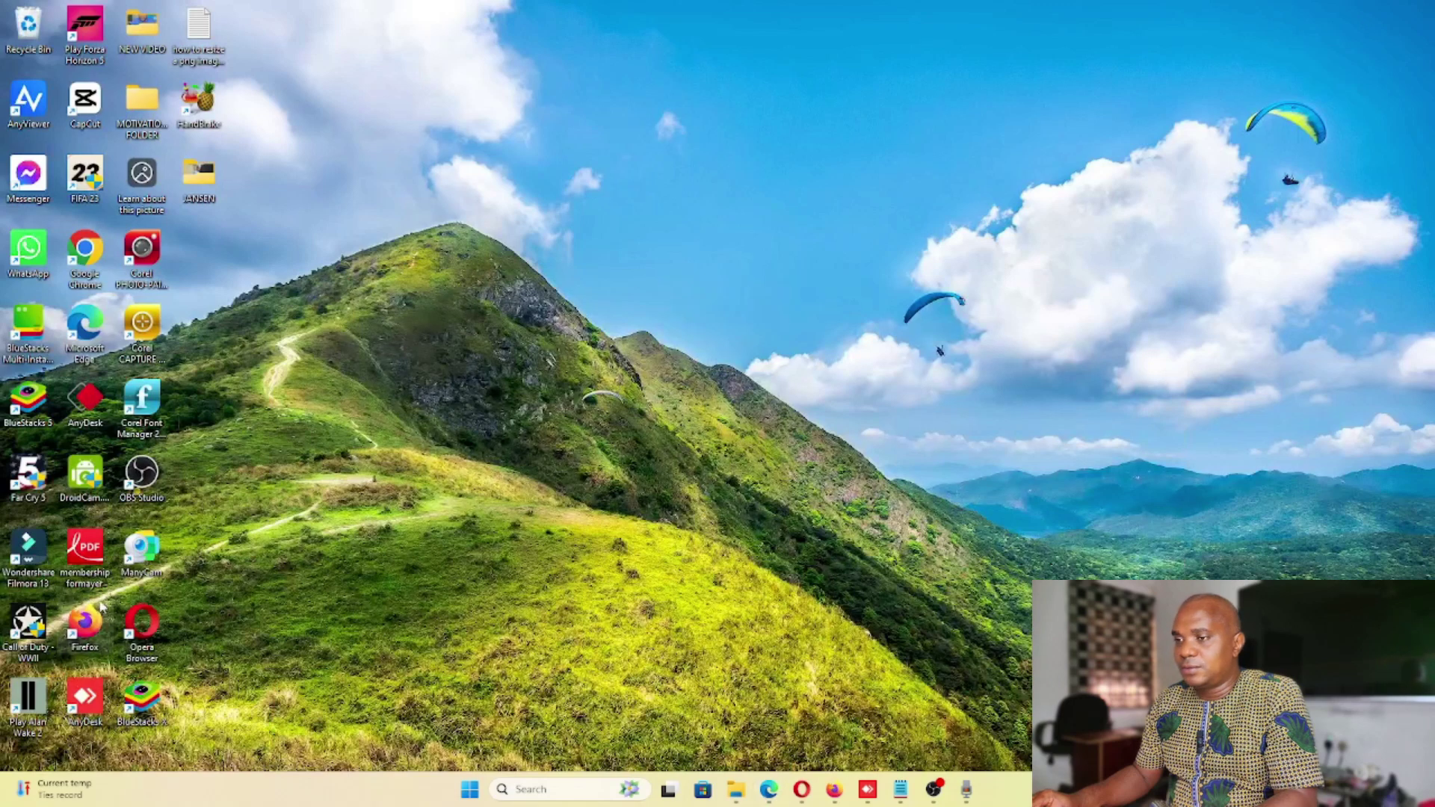
{"action": "left_click", "coordinate": [736, 789]}
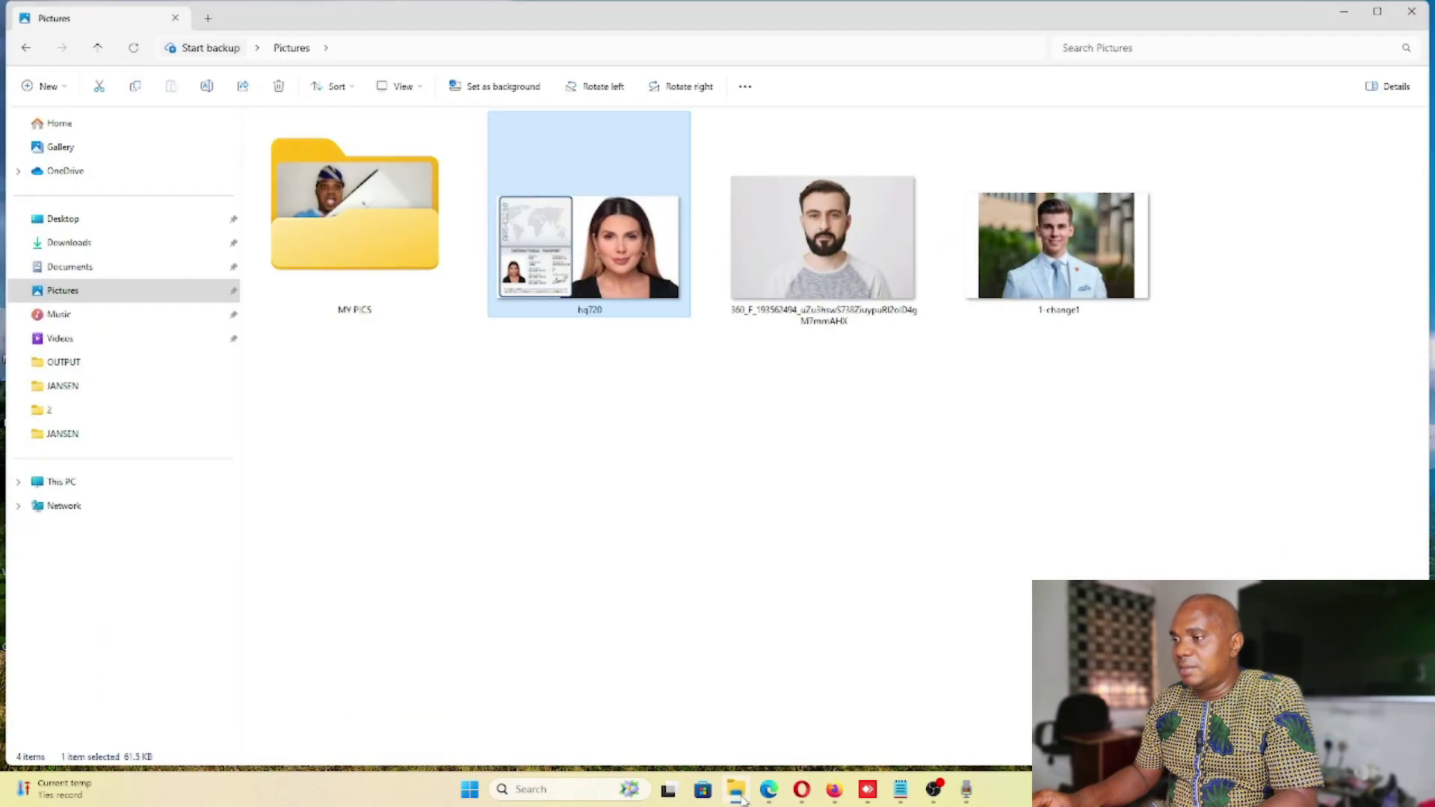
{"action": "left_click", "coordinate": [1087, 251]}
{"action": "key", "text": "Delete"}
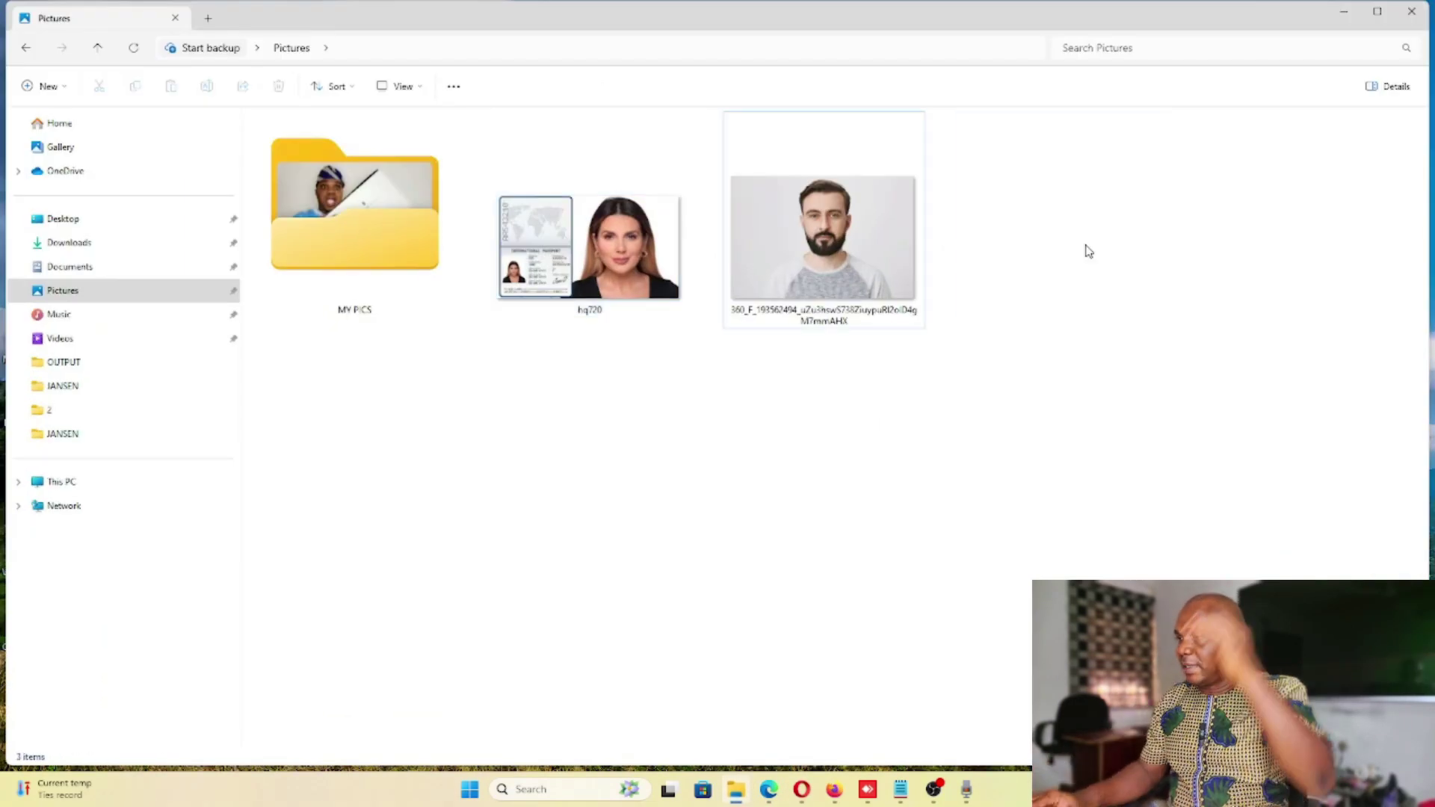
{"action": "double_click", "coordinate": [813, 246]}
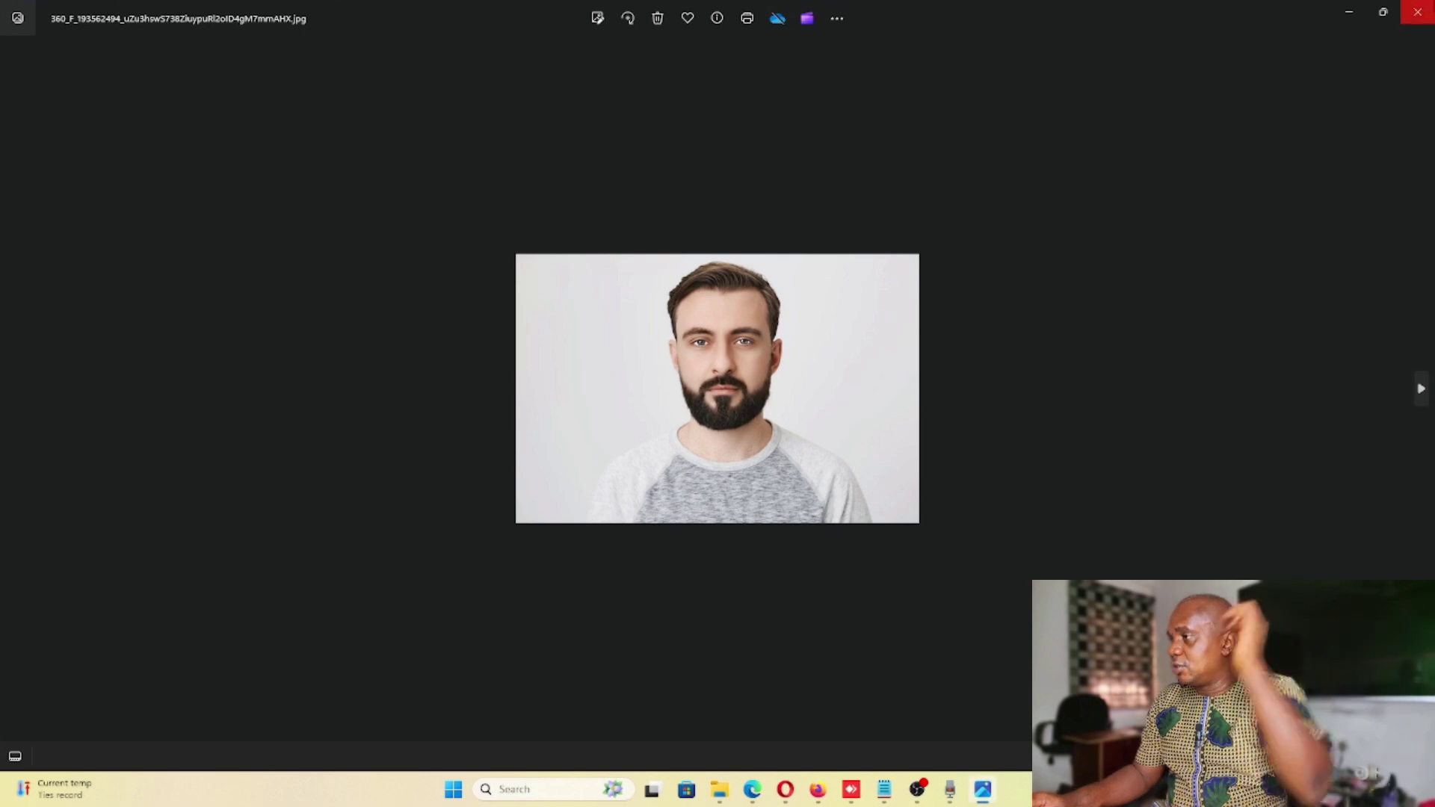
{"action": "left_click", "coordinate": [1417, 12]}
Step: Search Windows for "PHOTO" and launch Adobe Photoshop 7.0
{"action": "left_click", "coordinate": [582, 800]}
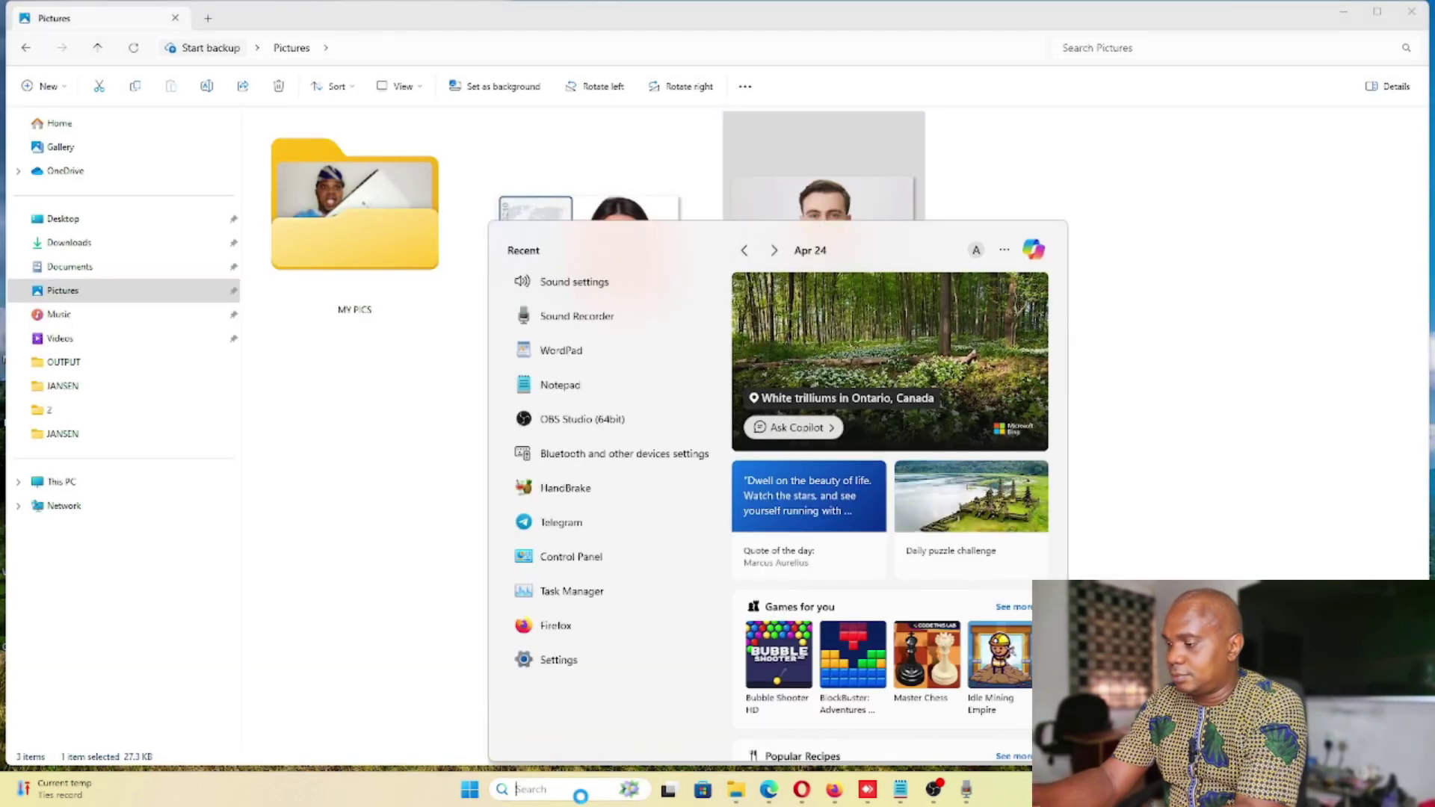
{"action": "type", "text": "PHOTO"}
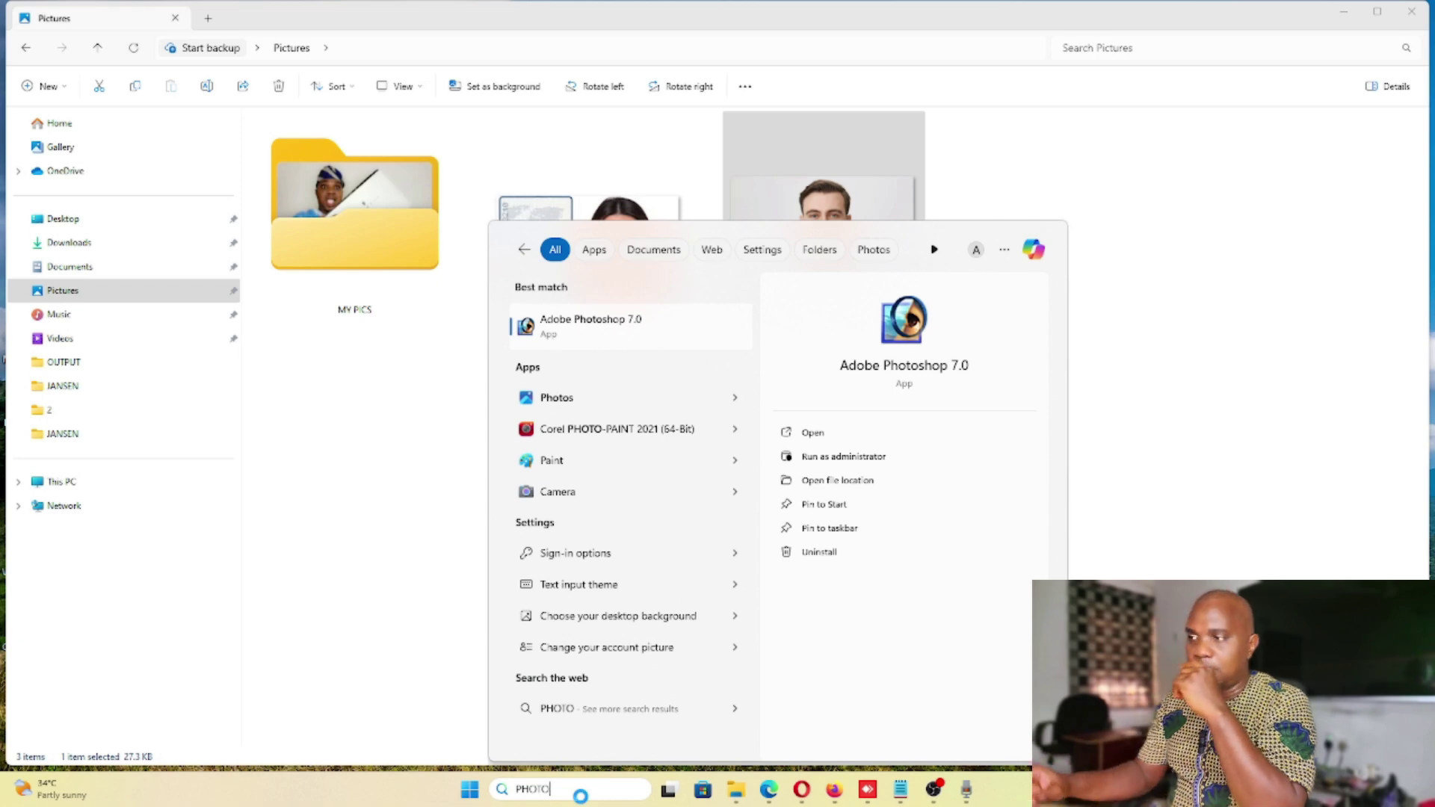
{"action": "key", "text": "Return"}
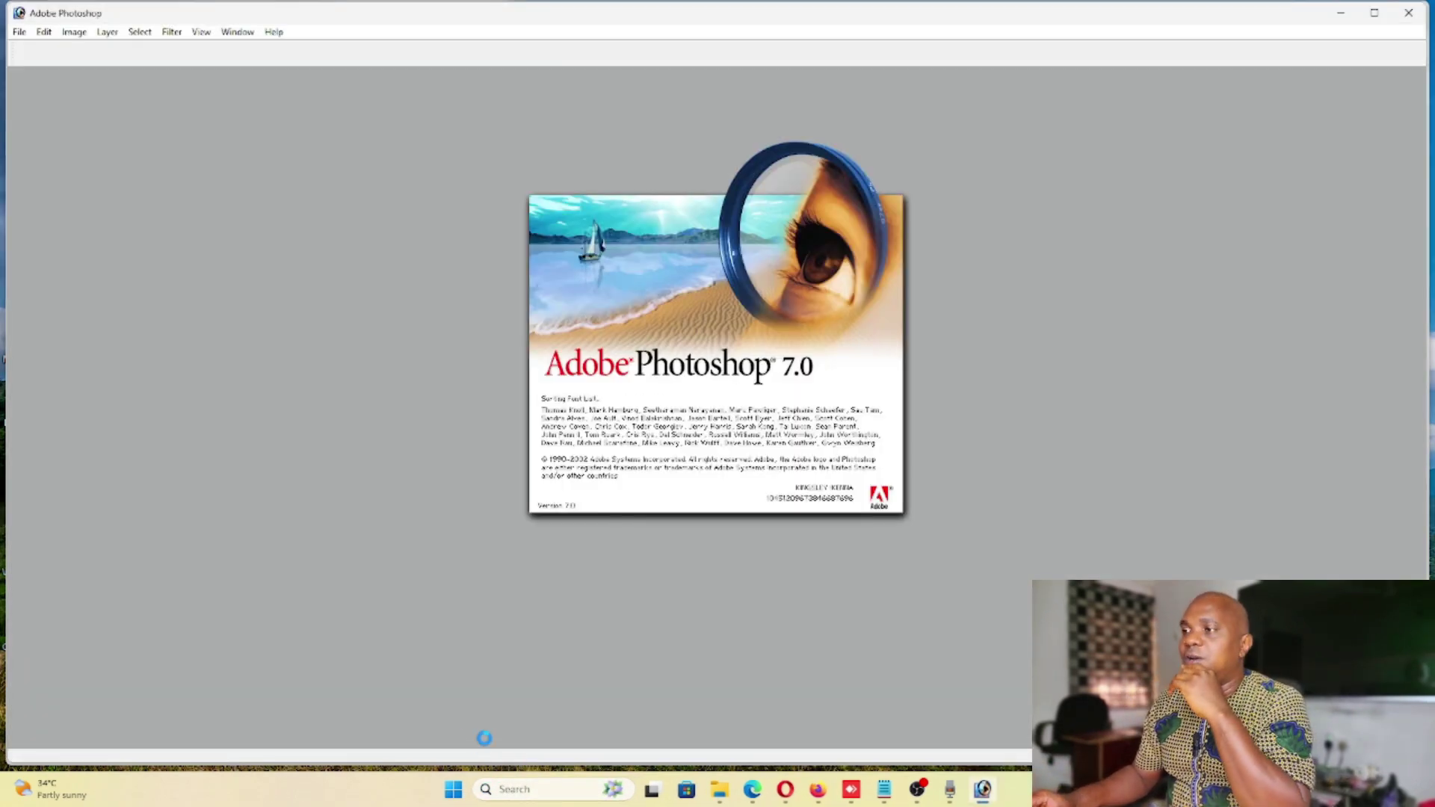
{"action": "mouse_move", "coordinate": [719, 798]}
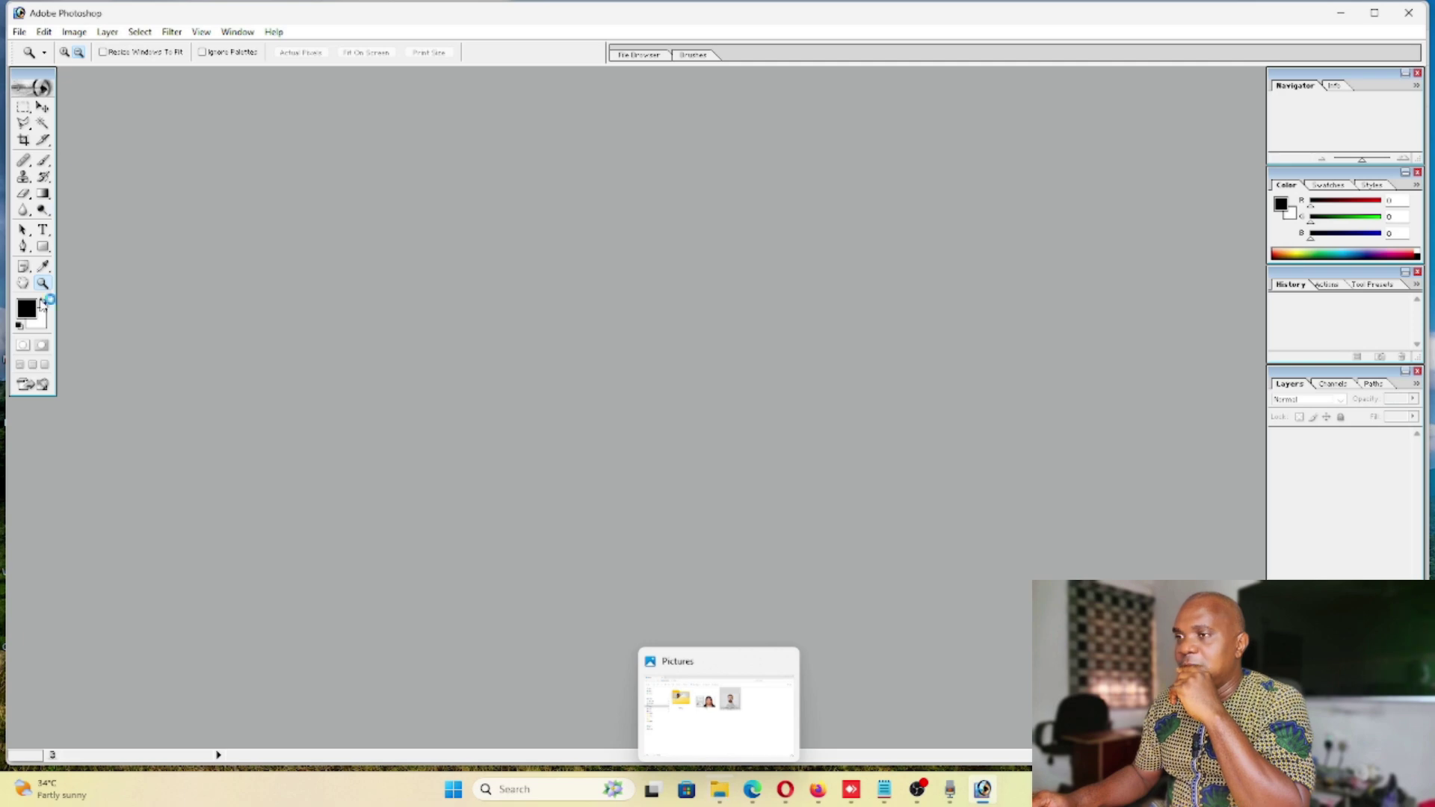
Step: Bring up the dialog for opening an image, check the Documents folder, and set the browsing location to Downloads
{"action": "left_click", "coordinate": [20, 32]}
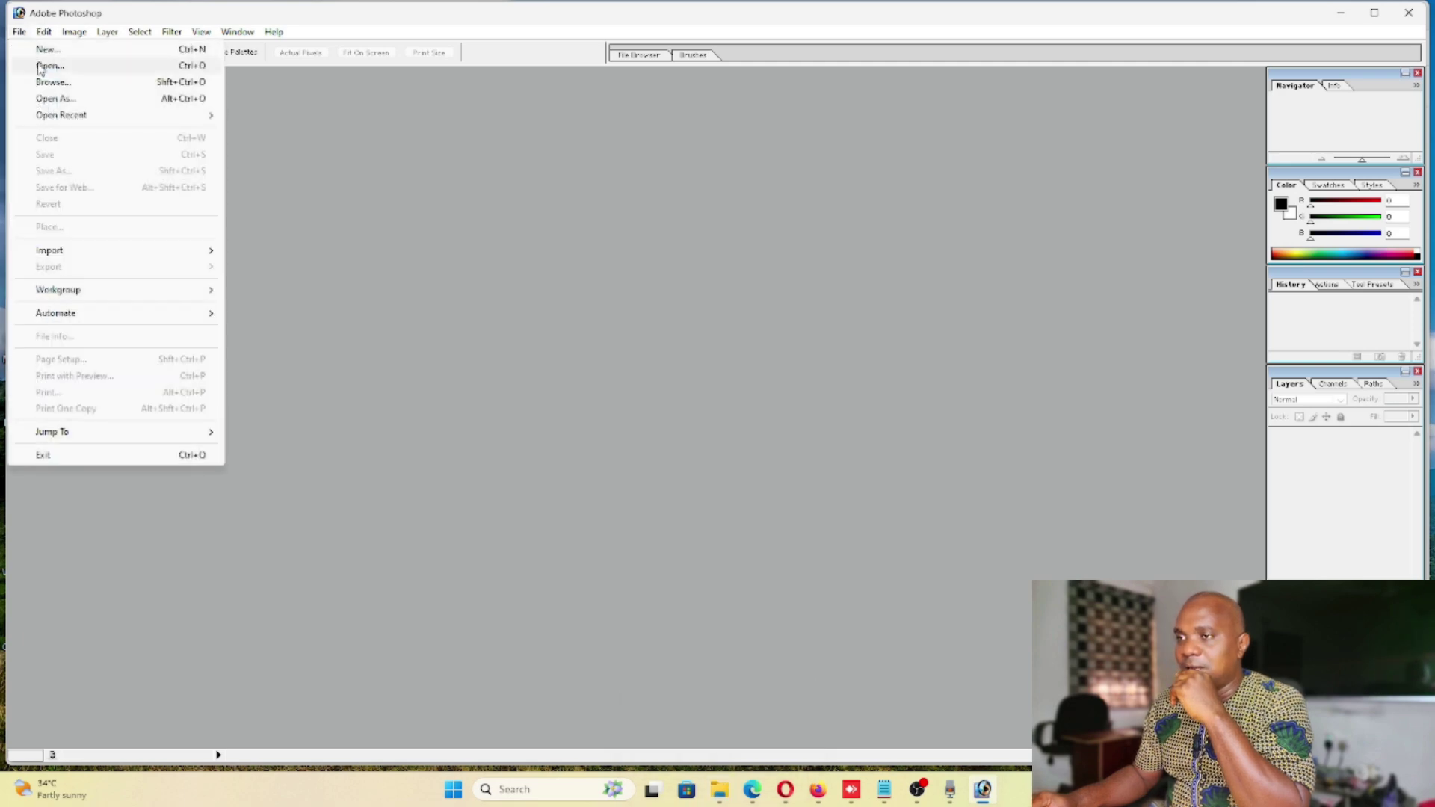
{"action": "left_click", "coordinate": [44, 66]}
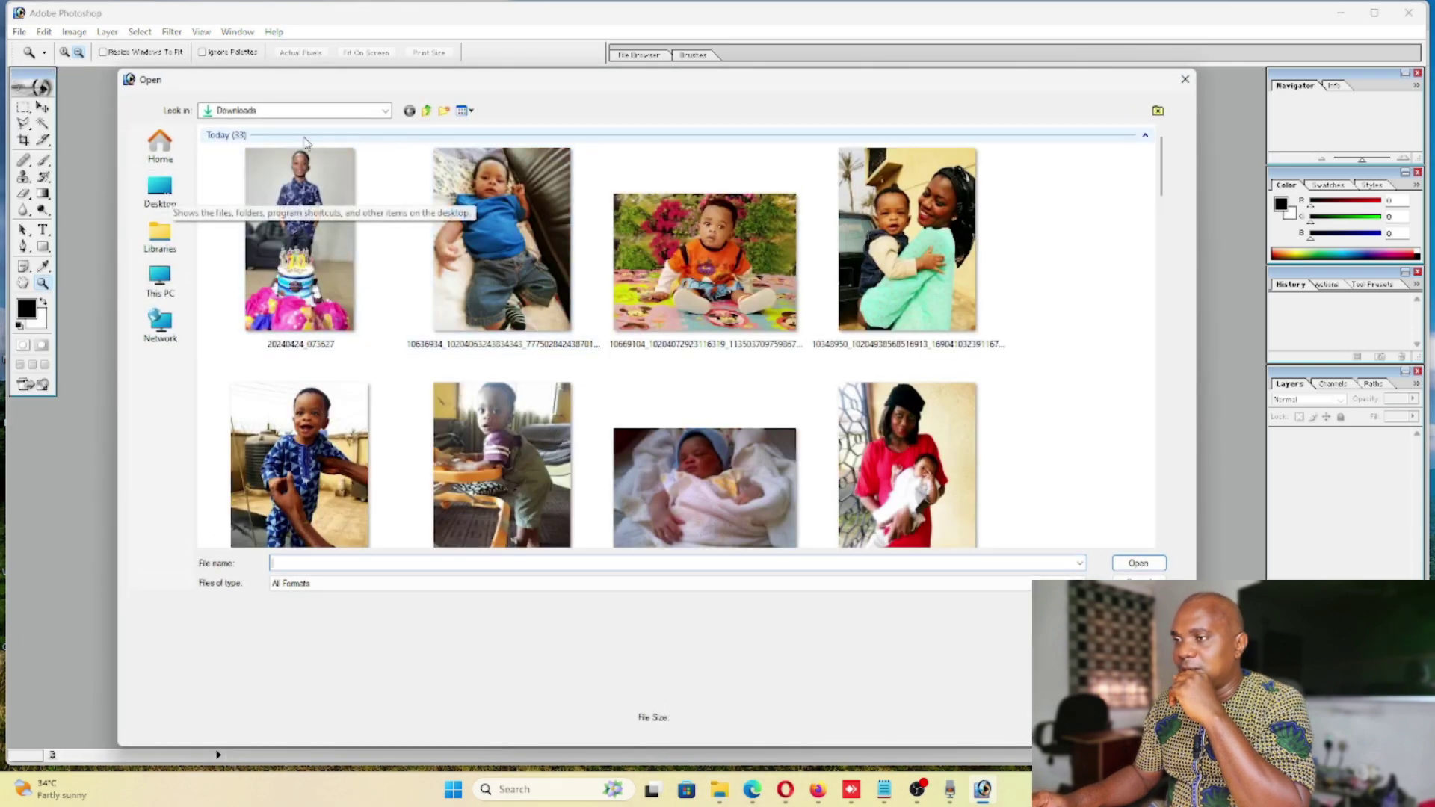
{"action": "left_click", "coordinate": [378, 114]}
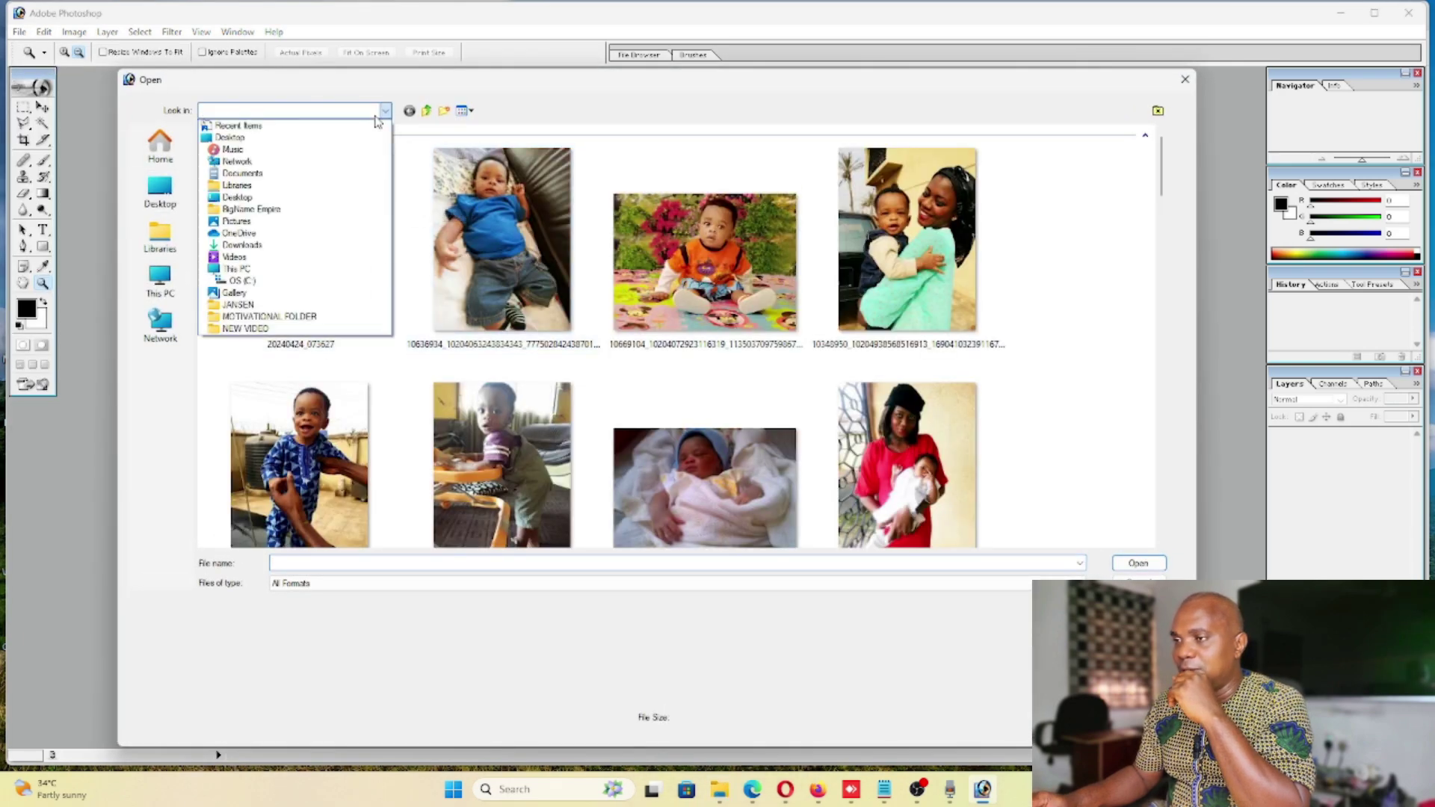
{"action": "left_click", "coordinate": [267, 180]}
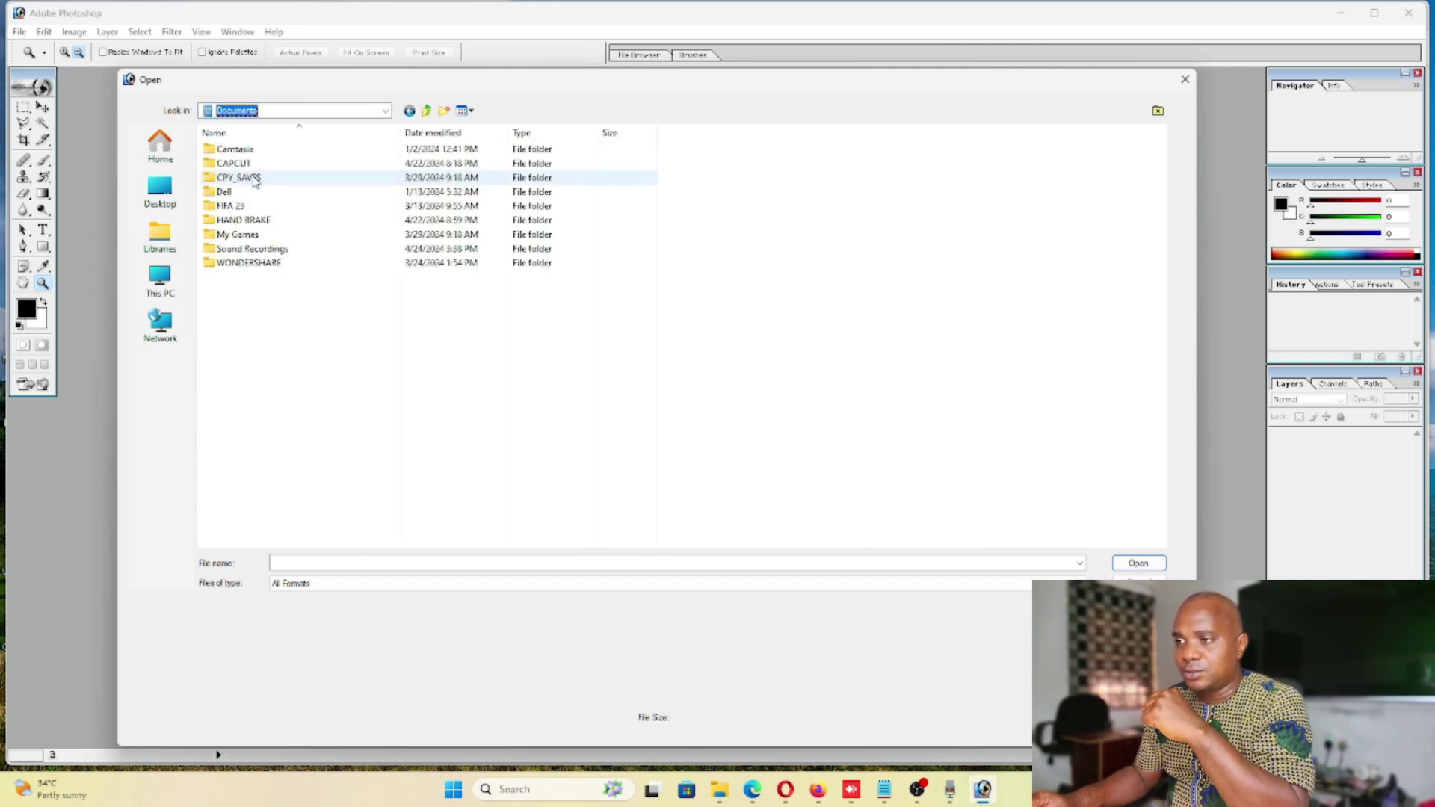
{"action": "left_click", "coordinate": [380, 114]}
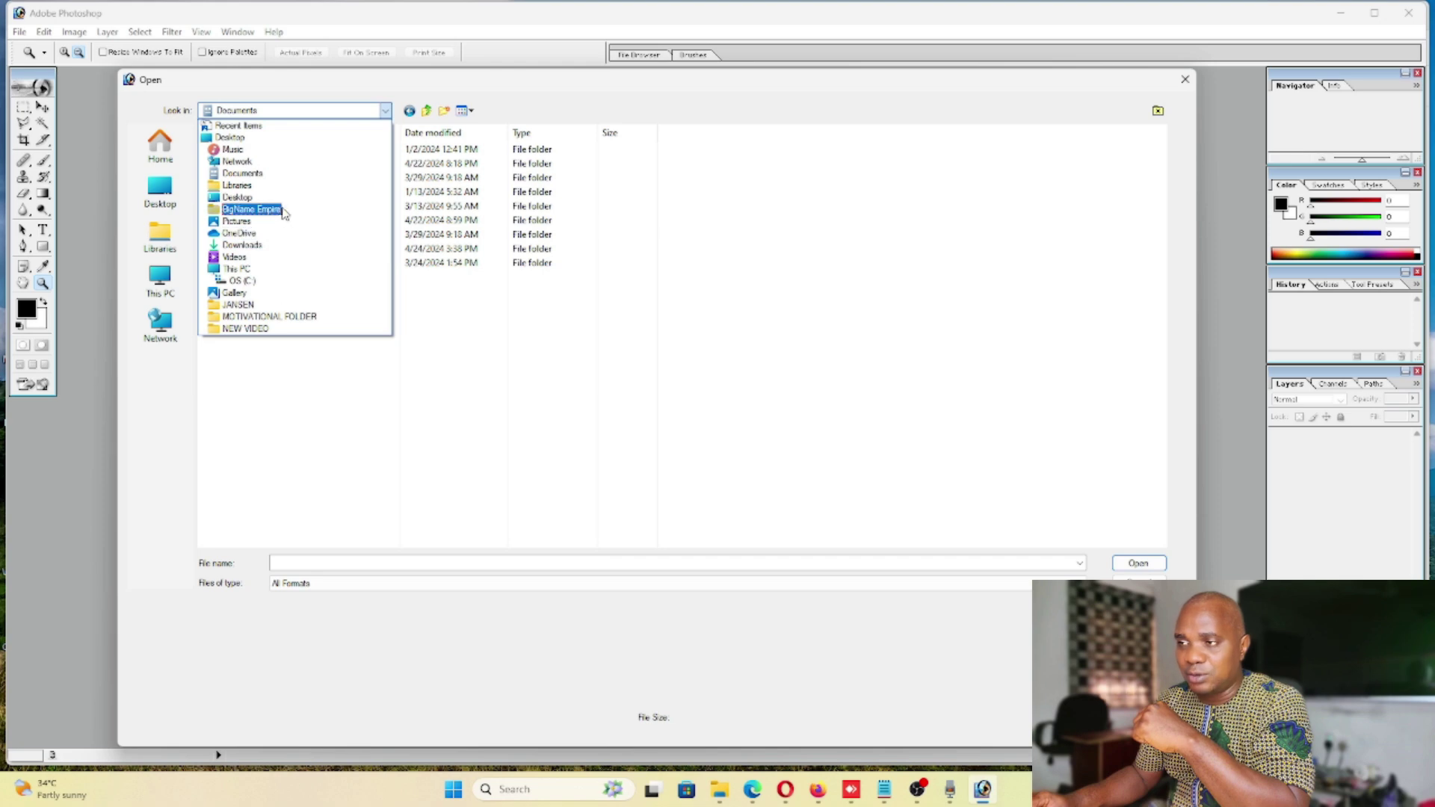
{"action": "left_click", "coordinate": [259, 250]}
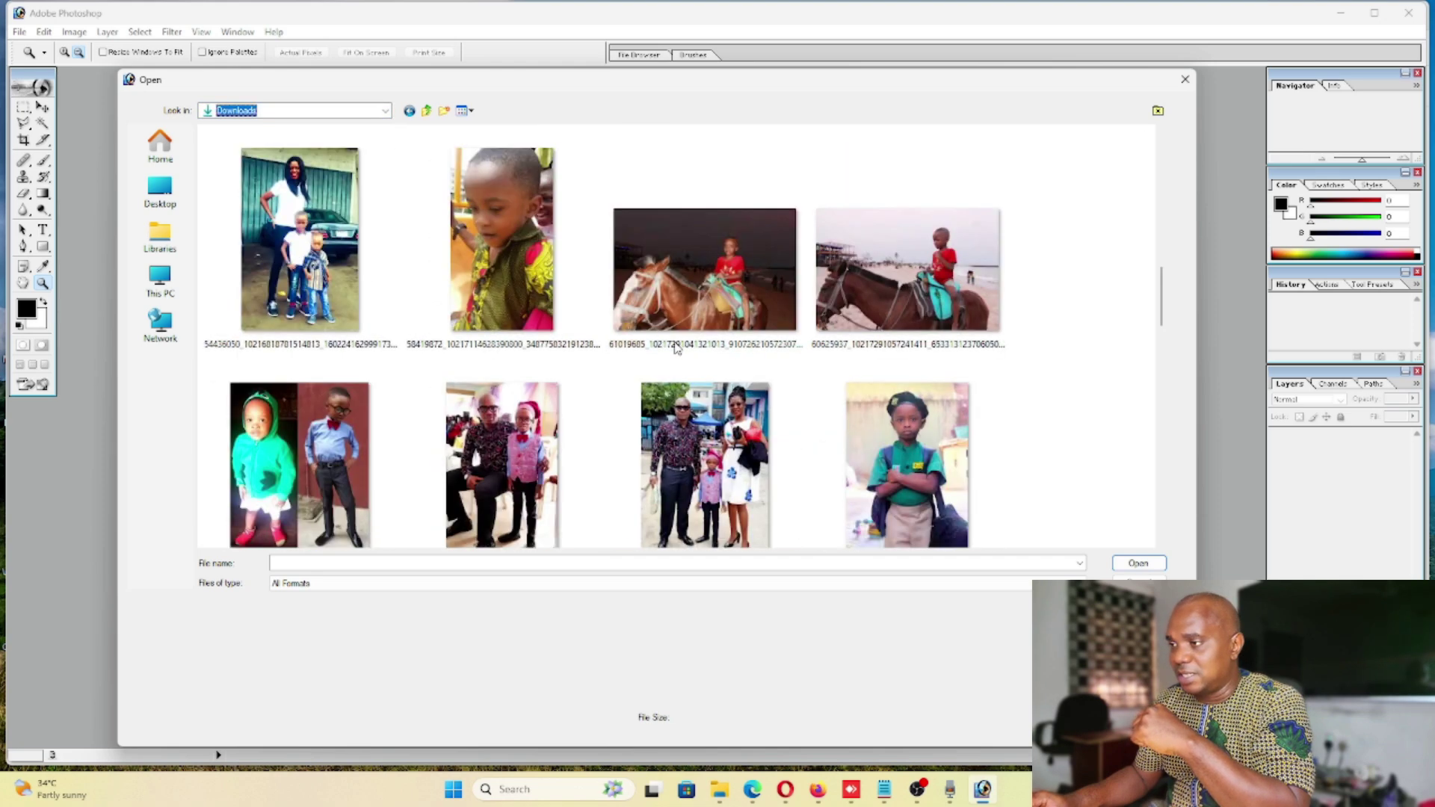
Step: Look through the photo thumbnails in Downloads for a suitable picture, enlarging the Open dialog to show more per row
{"action": "scroll", "coordinate": [675, 347], "scroll_direction": "down", "scroll_amount": 5}
{"action": "scroll", "coordinate": [675, 348], "scroll_direction": "down", "scroll_amount": 5}
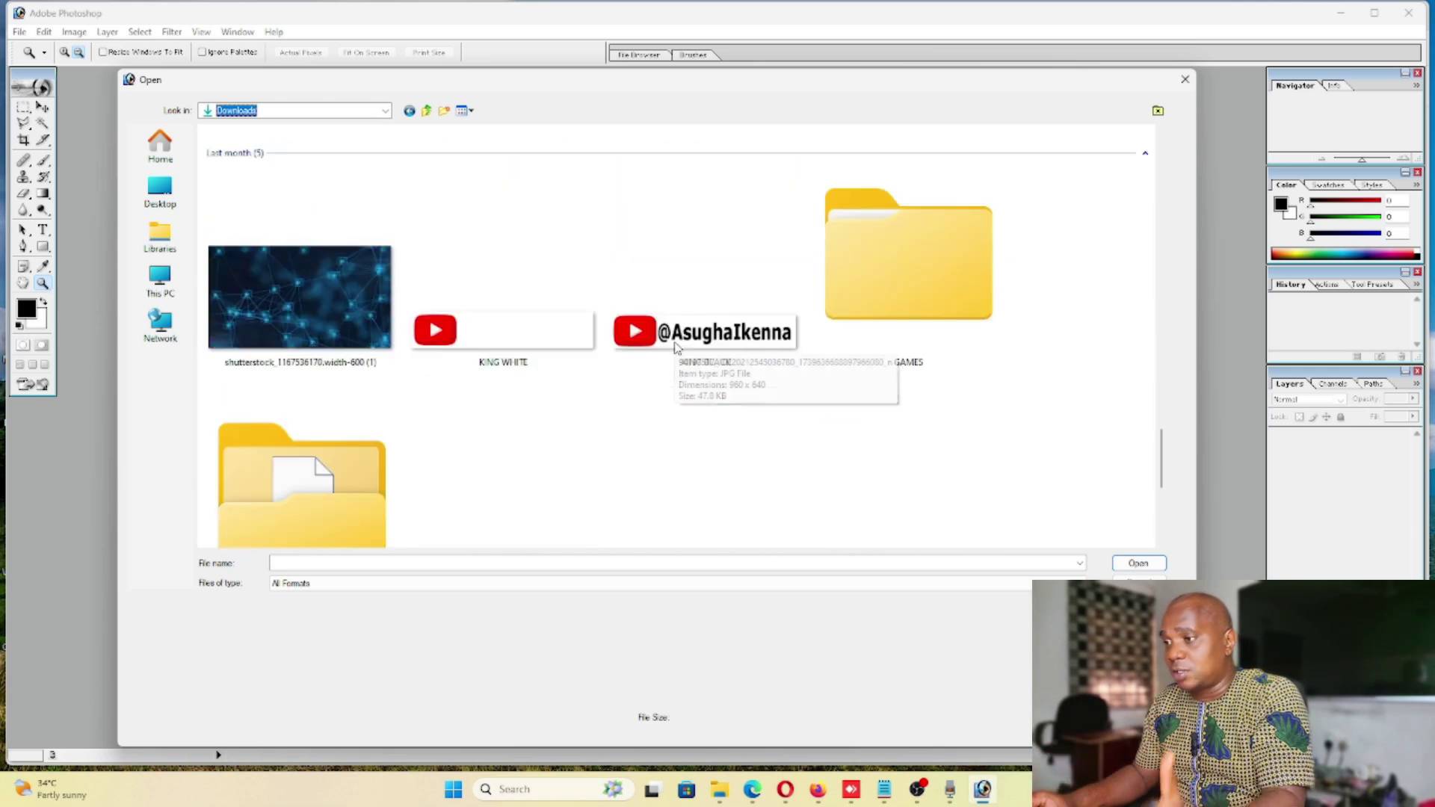
{"action": "scroll", "coordinate": [675, 348], "scroll_direction": "up", "scroll_amount": 5}
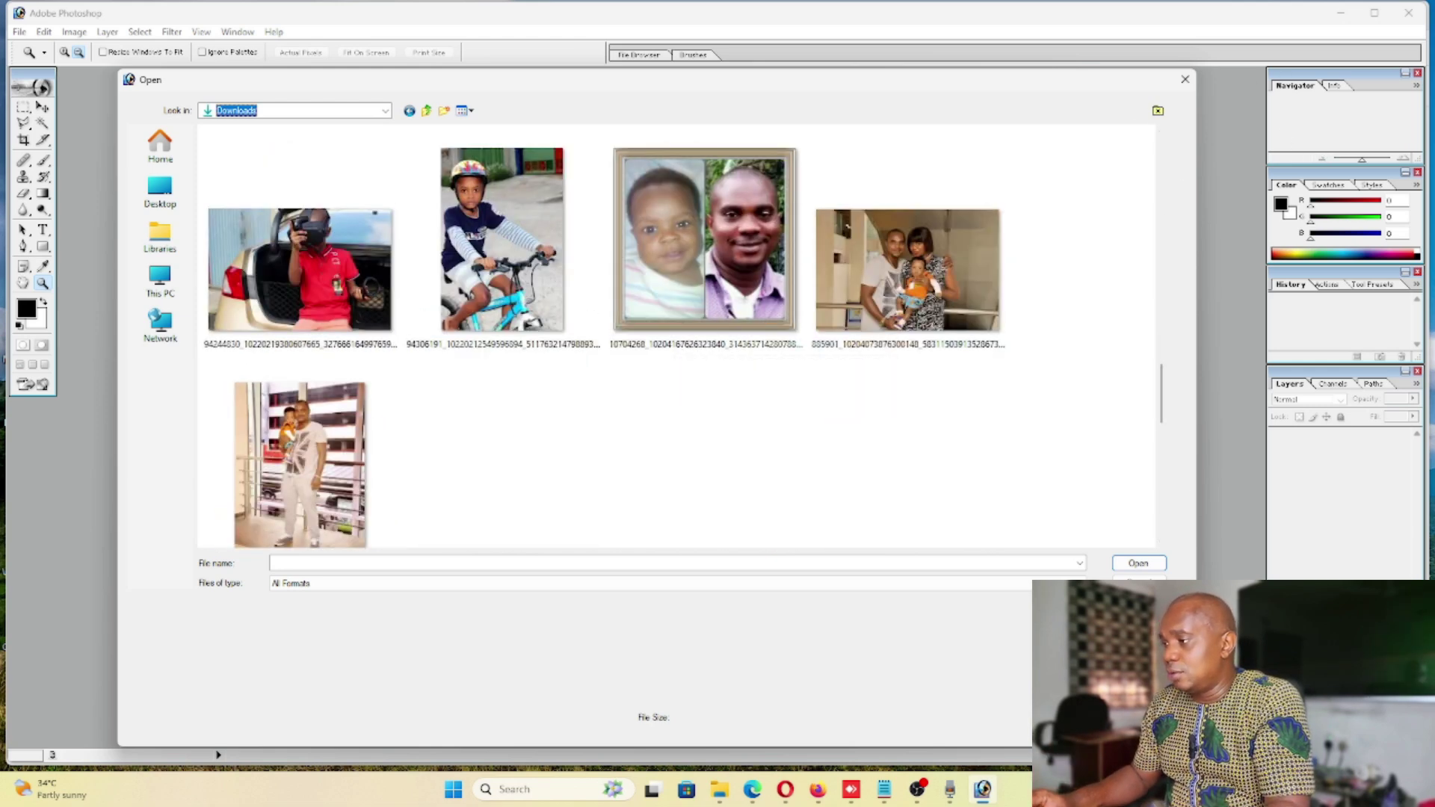
{"action": "left_click_drag", "start_coordinate": [1194, 746], "coordinate": [1346, 759]}
{"action": "scroll", "coordinate": [715, 391], "scroll_direction": "up", "scroll_amount": 5}
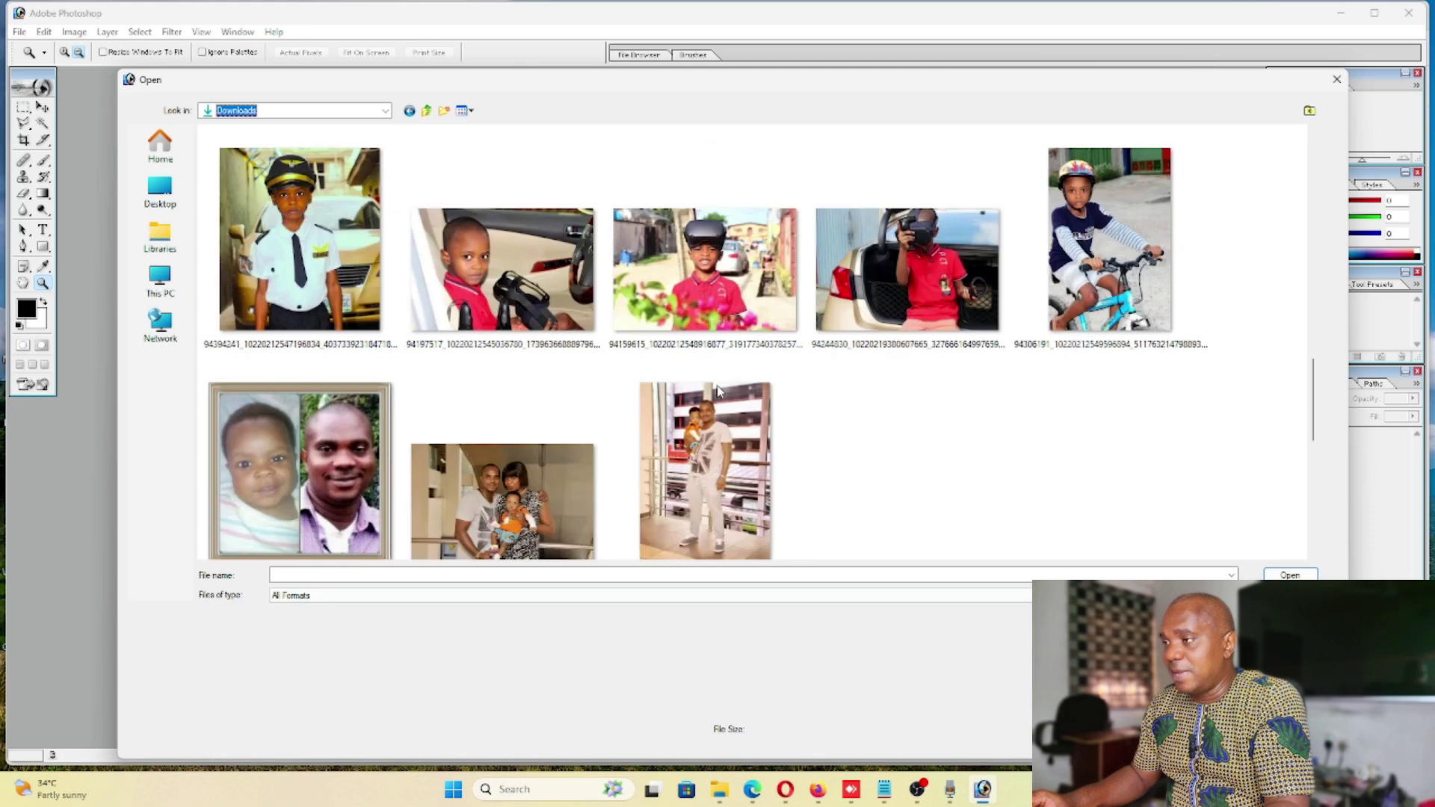
Step: View the photo of the couple holding a baby full size from the Open dialog, closing the viewer when done
{"action": "left_click", "coordinate": [498, 477]}
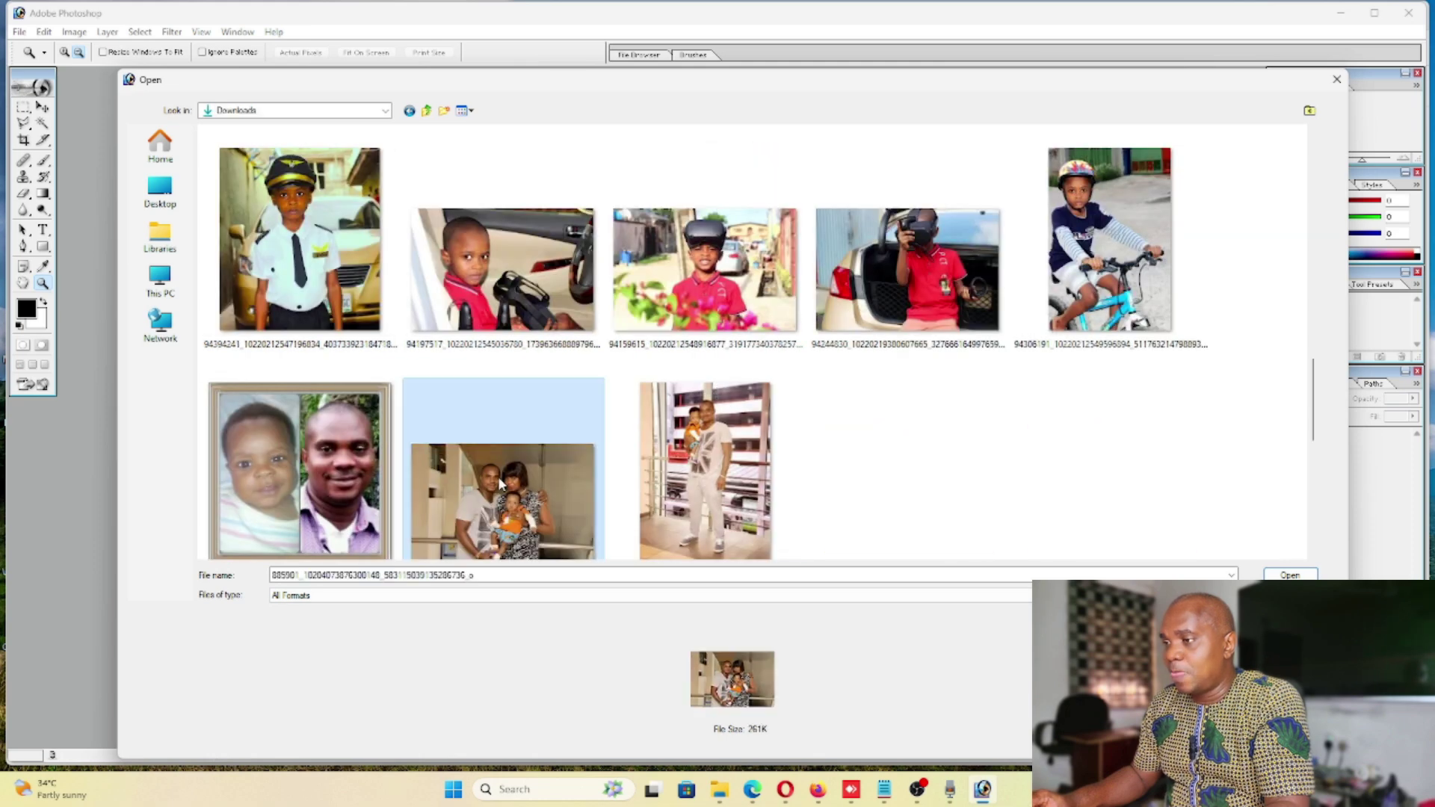
{"action": "right_click", "coordinate": [498, 476]}
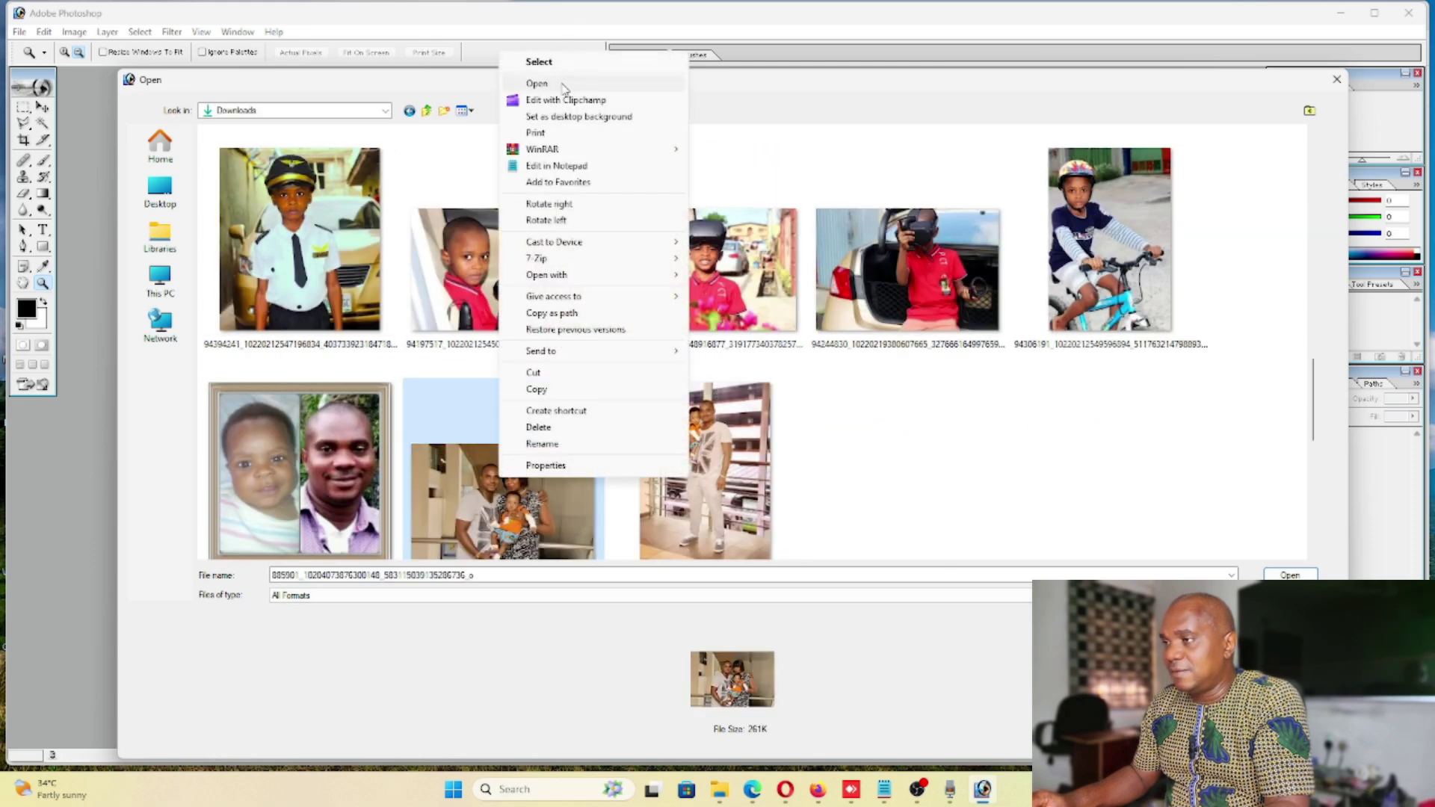
{"action": "left_click", "coordinate": [564, 84]}
{"action": "left_click", "coordinate": [1419, 9]}
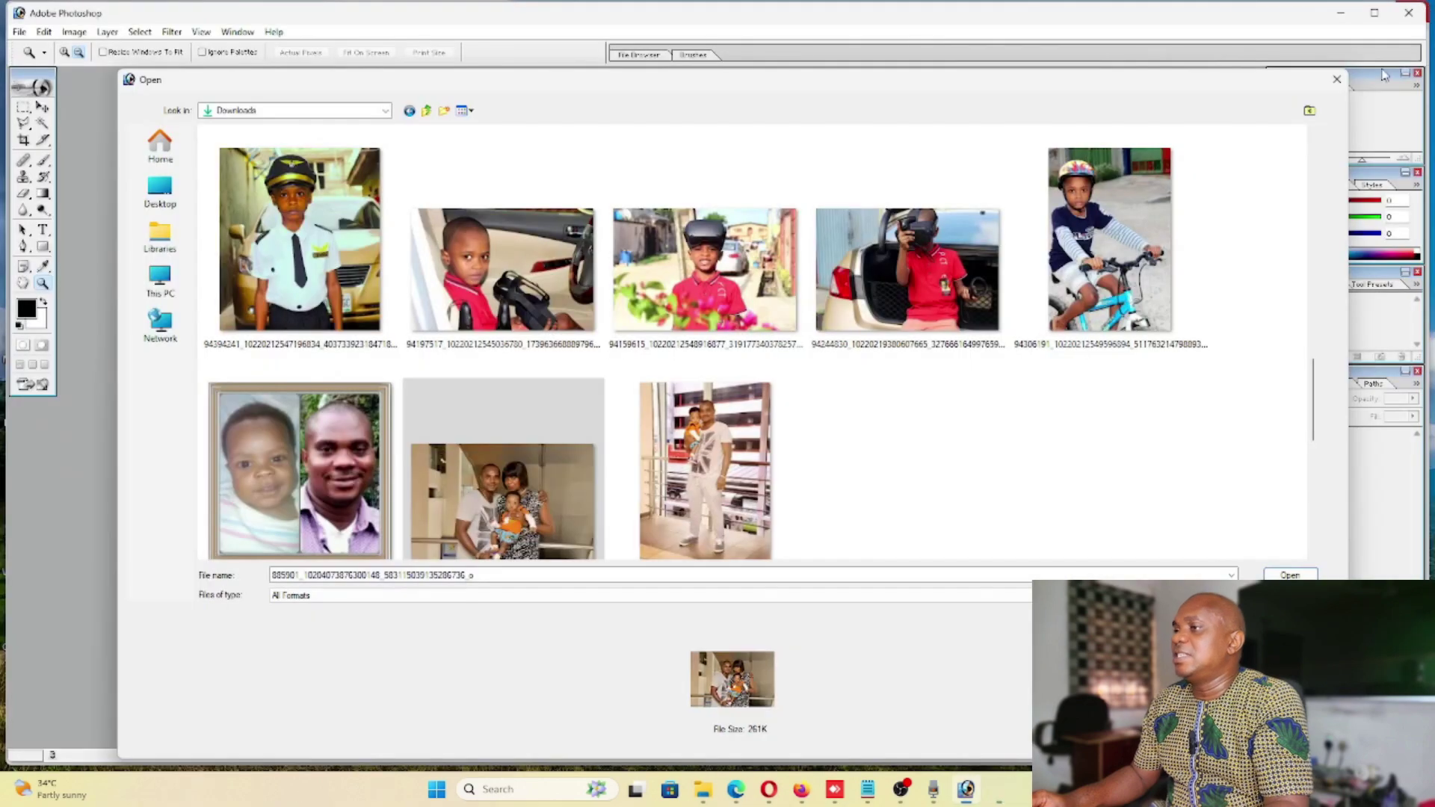
Step: Open the photo of the couple holding a baby, marquee-select the whole image at its full extents, and close the file
{"action": "double_click", "coordinate": [500, 493]}
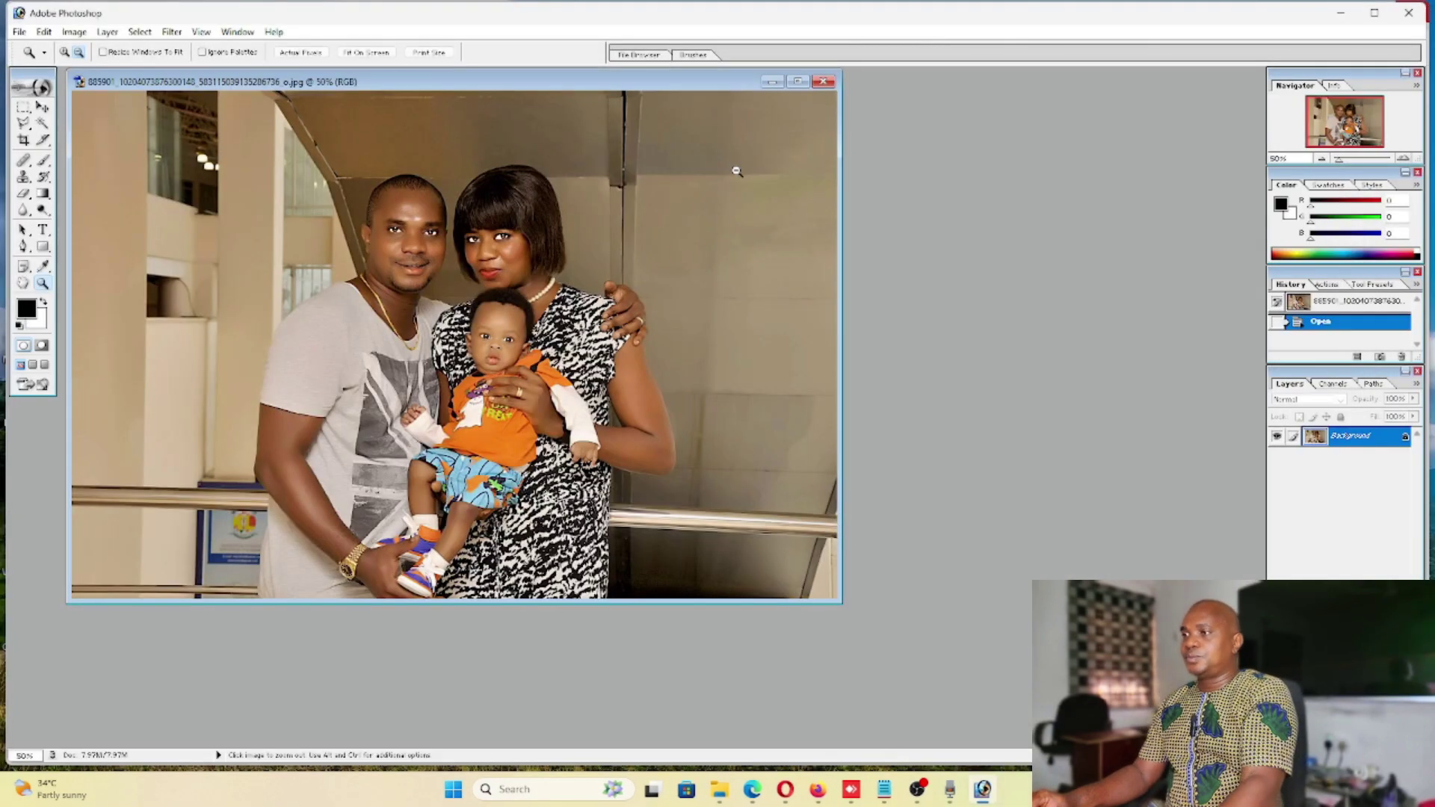
{"action": "left_click", "coordinate": [801, 82]}
{"action": "left_click", "coordinate": [23, 108]}
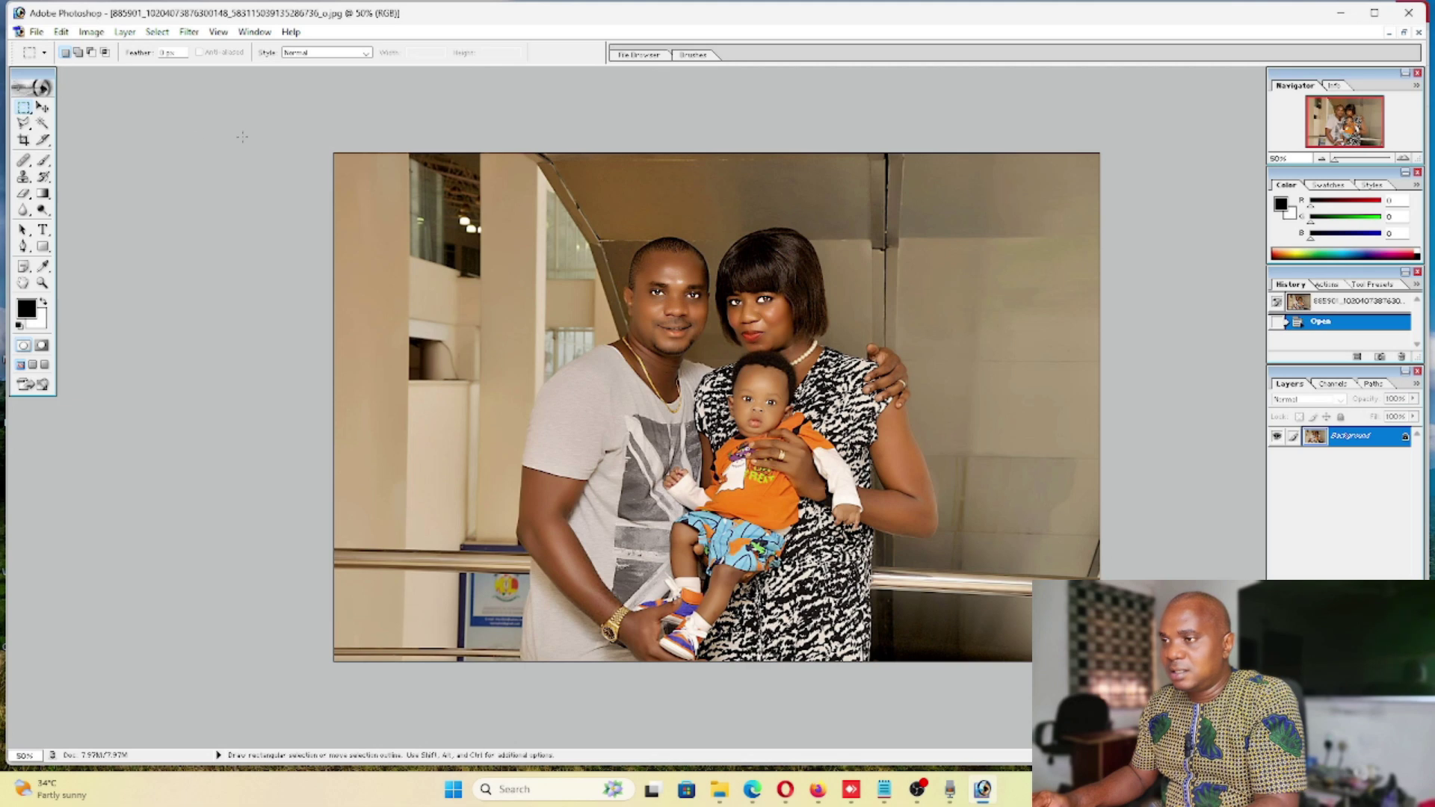
{"action": "left_click_drag", "start_coordinate": [333, 153], "coordinate": [1099, 662]}
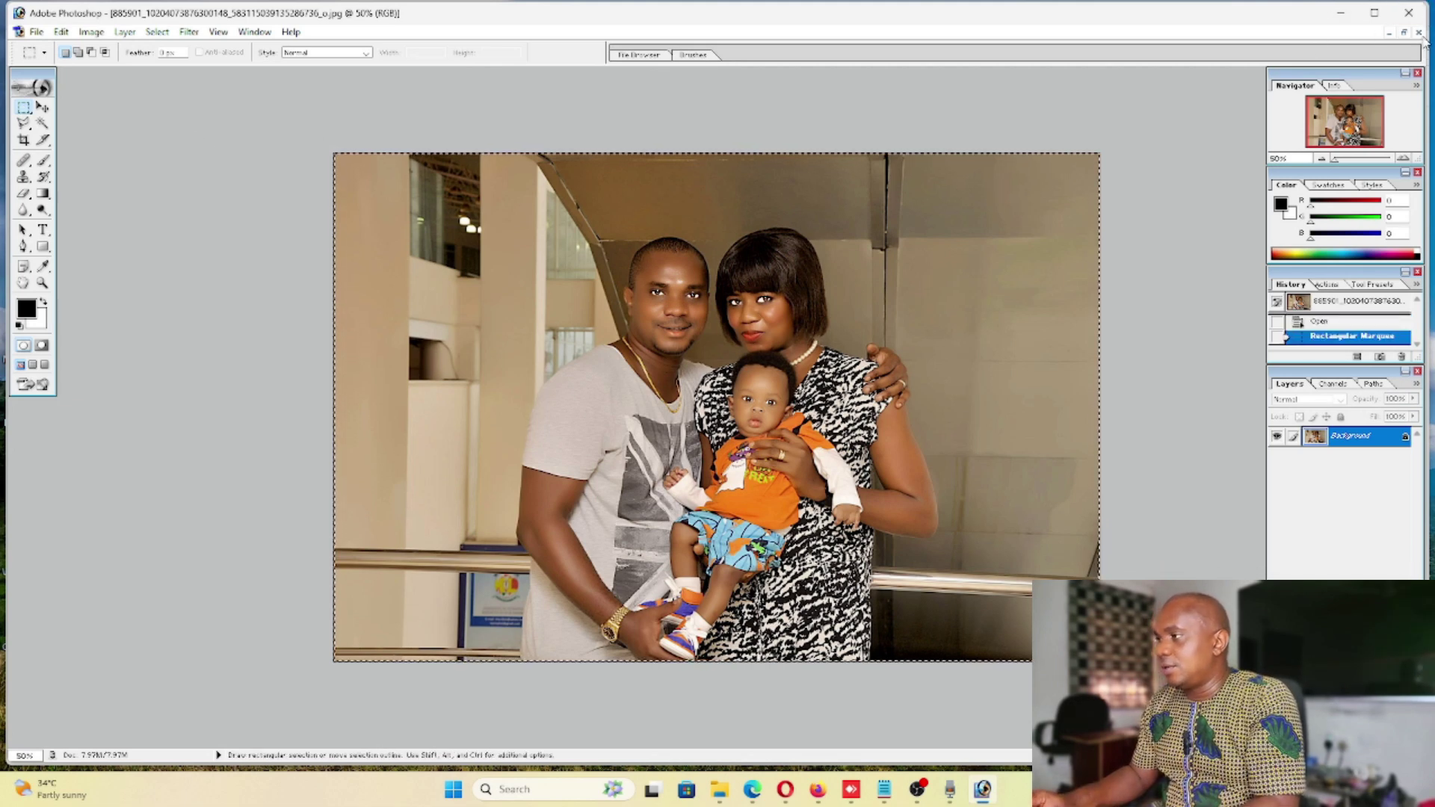
{"action": "key", "text": "ctrl+w"}
Step: Create a new transparent RGB document of 2048 × 1360 pixels at 72 pixels/inch
{"action": "left_click", "coordinate": [20, 31]}
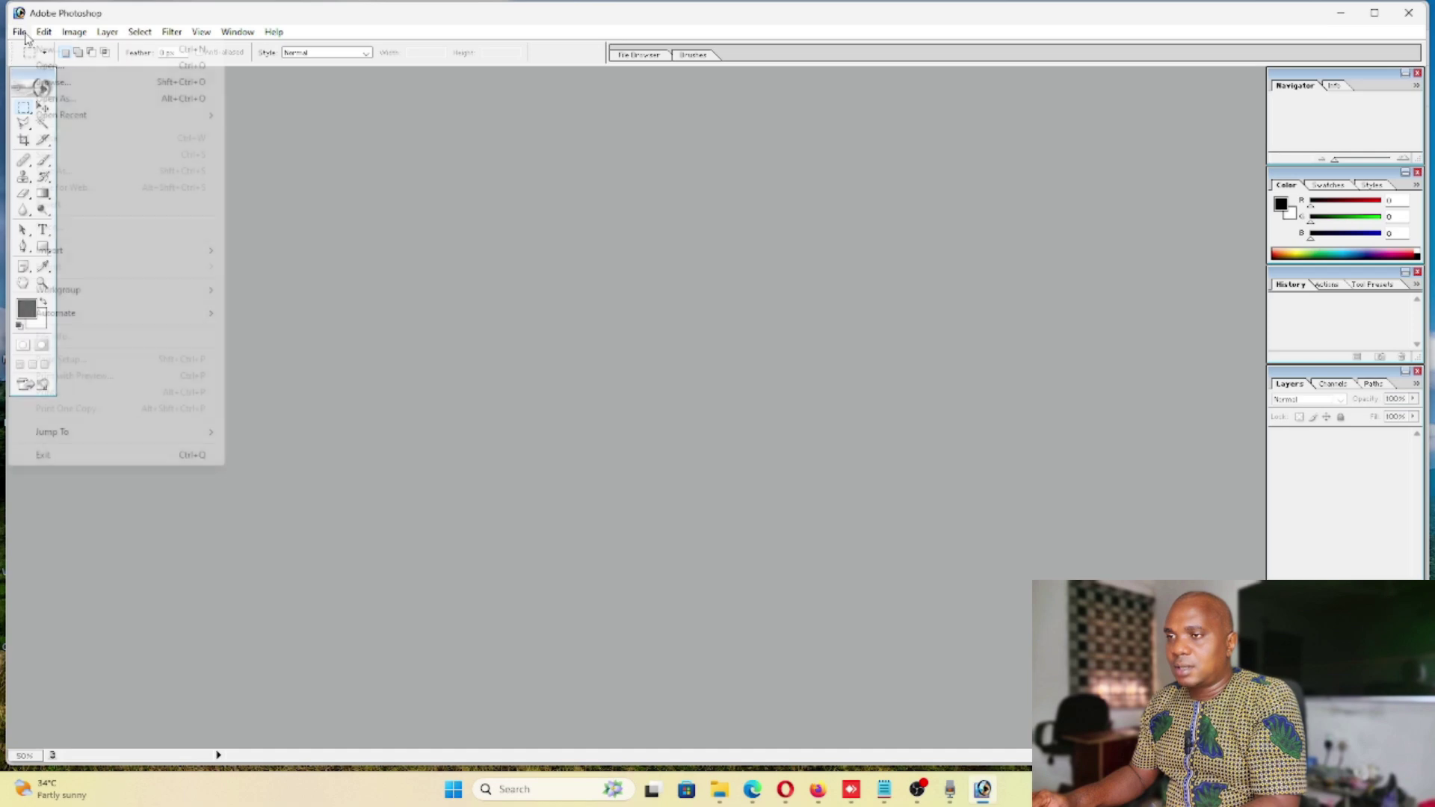
{"action": "left_click", "coordinate": [30, 45]}
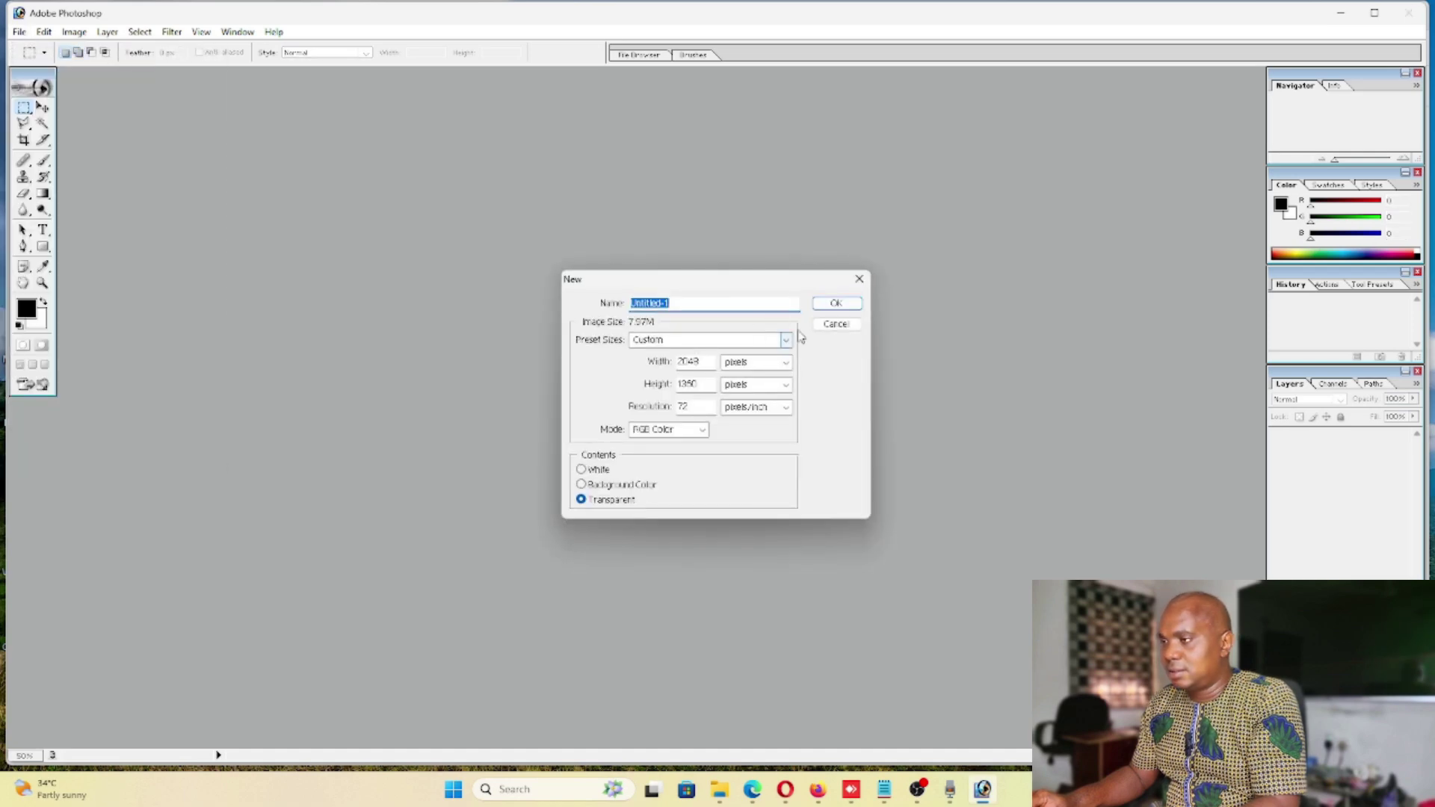
{"action": "left_click", "coordinate": [836, 303]}
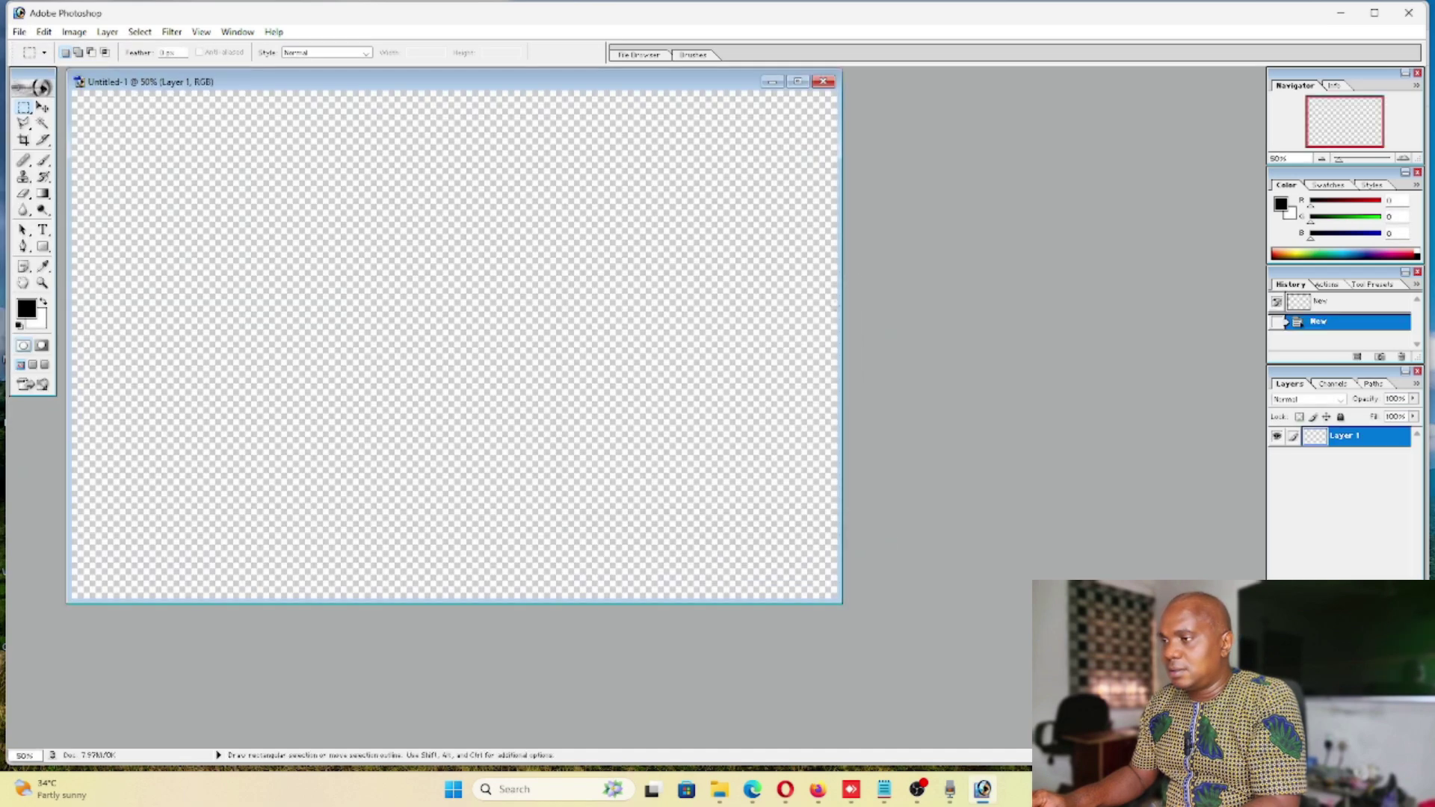
Step: Open the portrait of the bearded man from the Pictures folder
{"action": "left_click", "coordinate": [19, 32]}
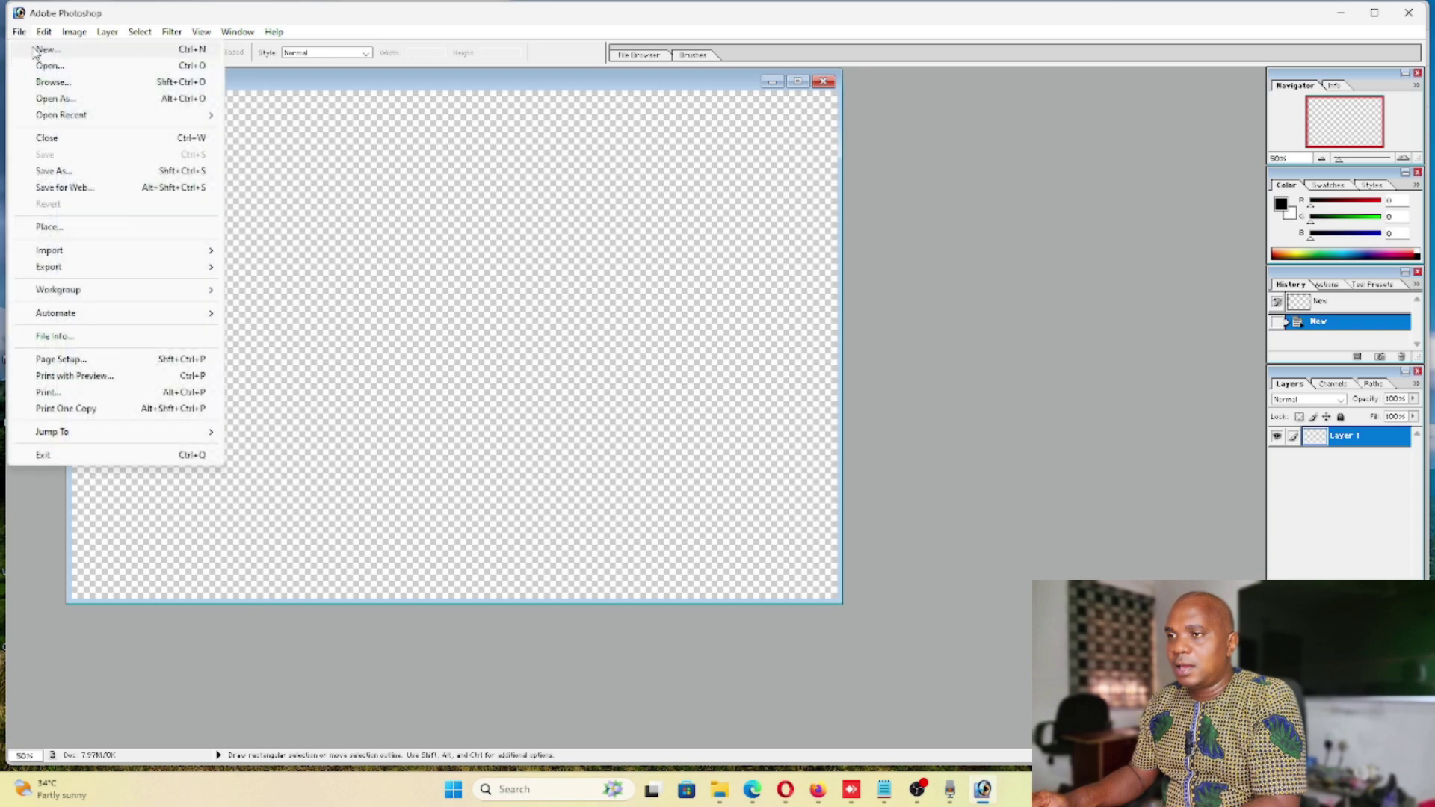
{"action": "left_click", "coordinate": [42, 66]}
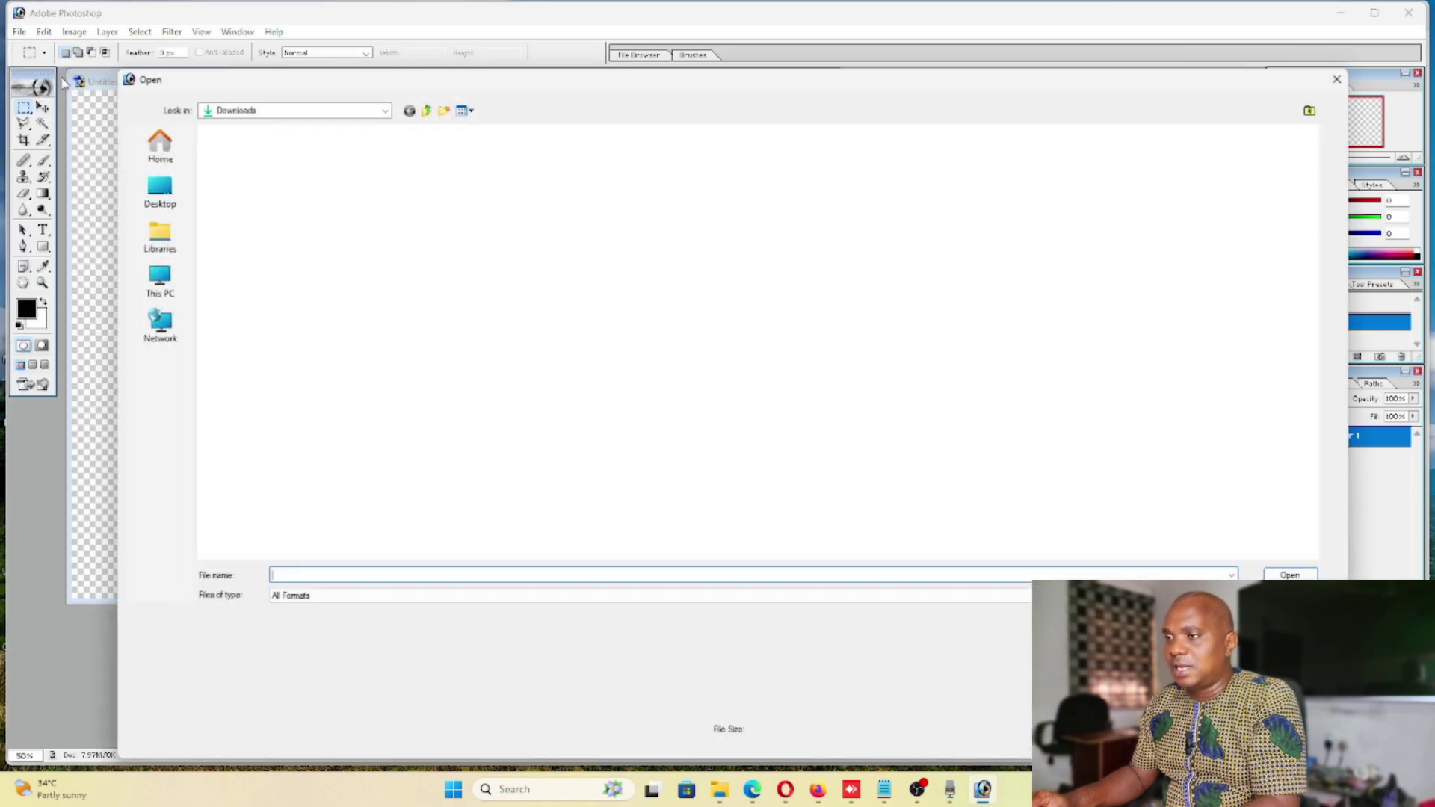
{"action": "left_click", "coordinate": [346, 112]}
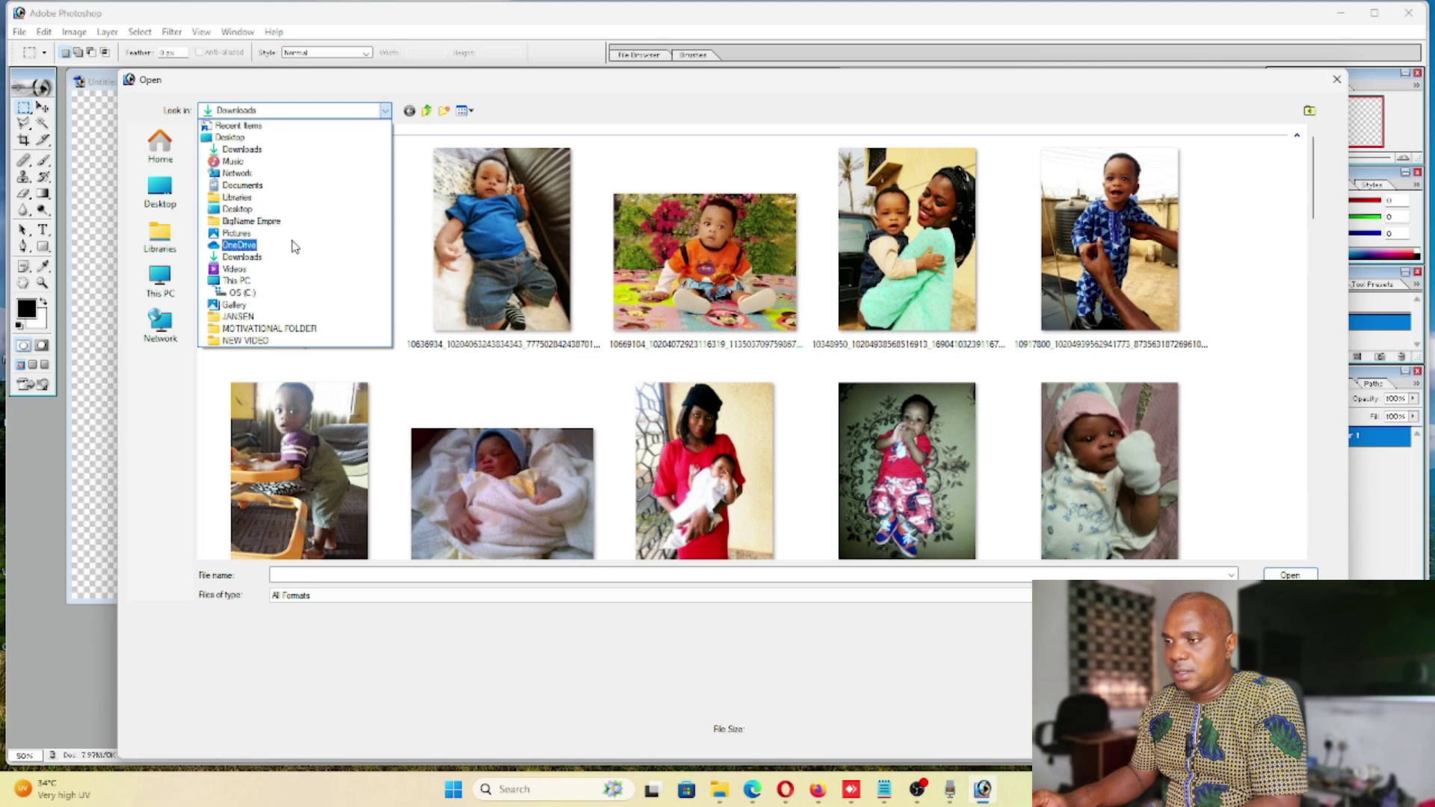
{"action": "left_click", "coordinate": [251, 240]}
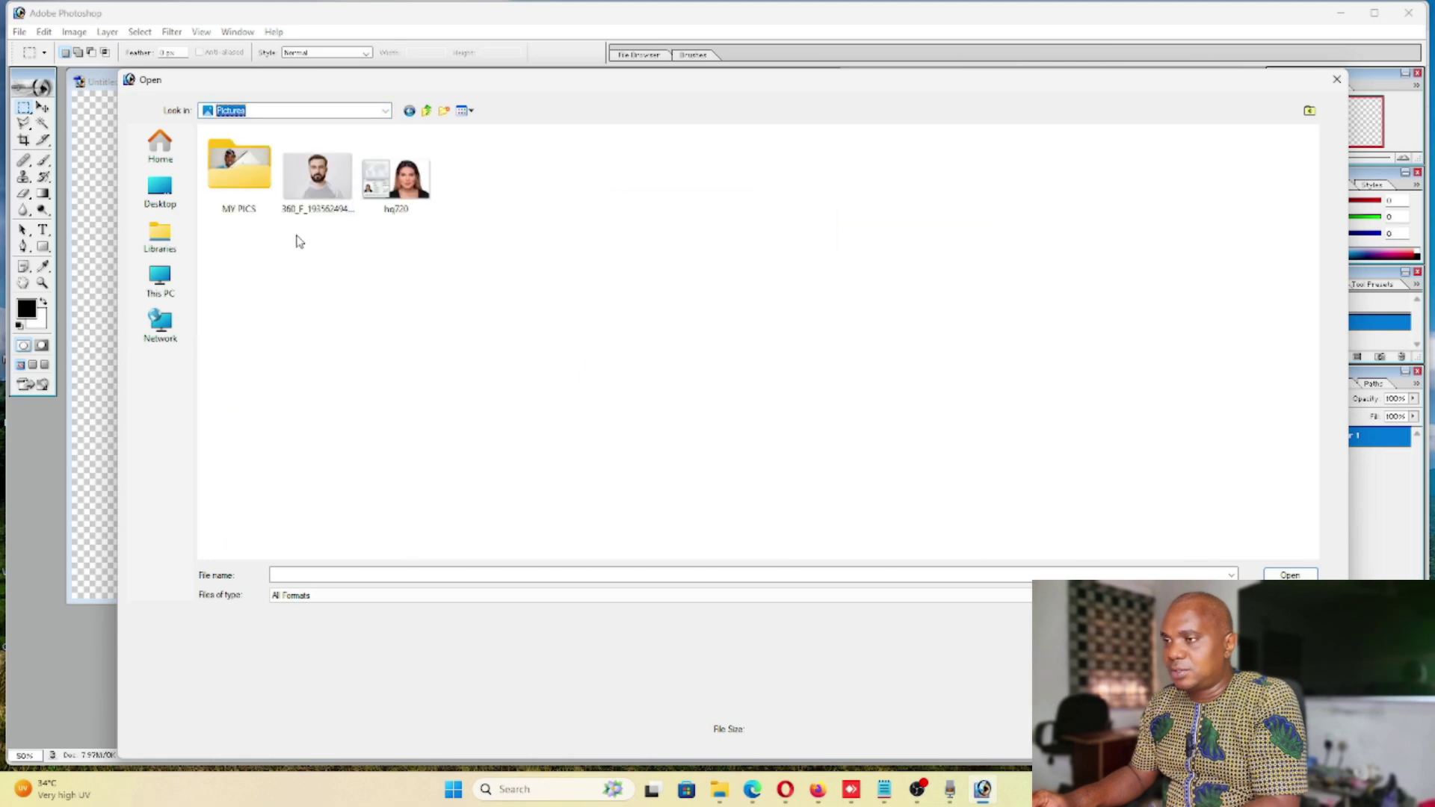
{"action": "double_click", "coordinate": [317, 177]}
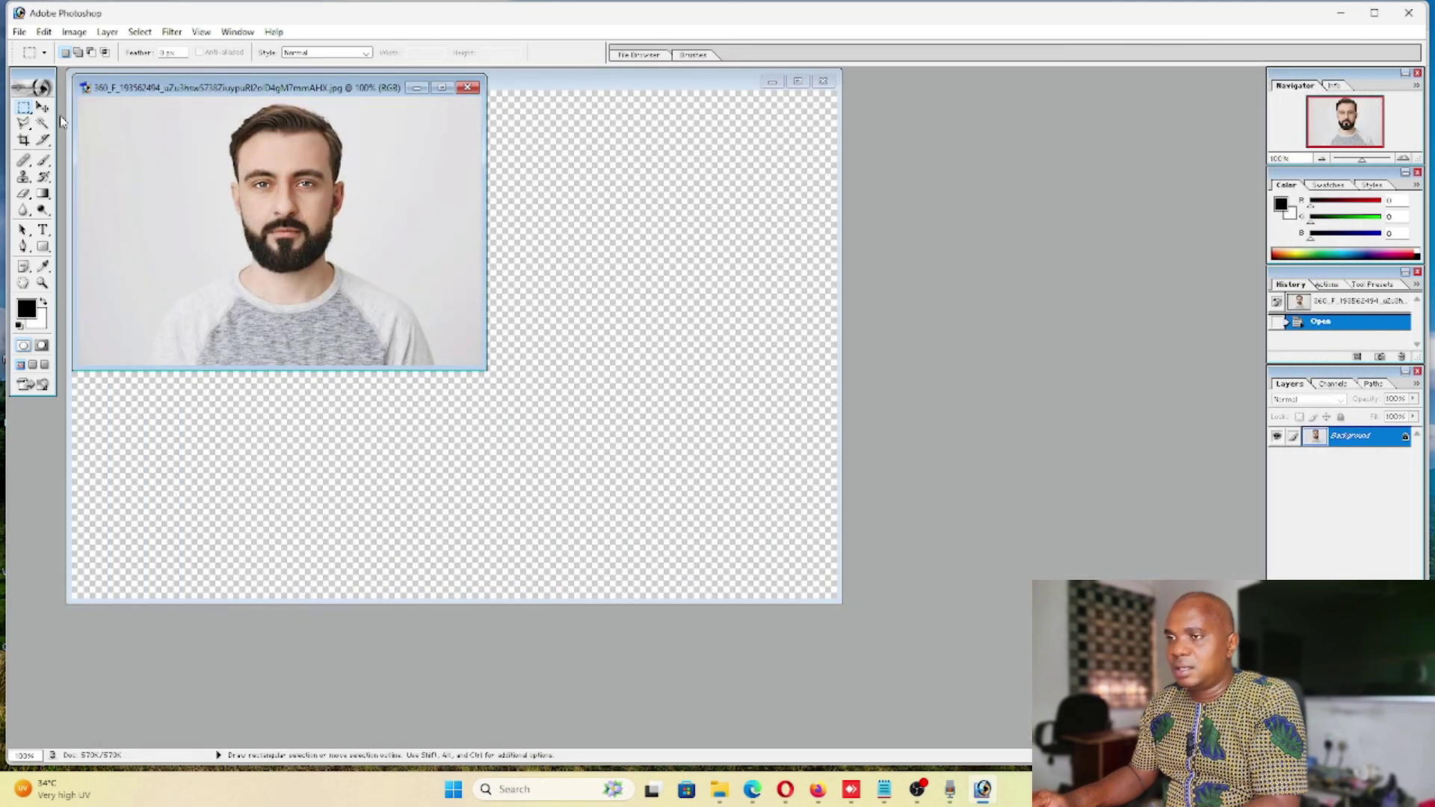
Step: Bring the bearded man's portrait into the blank document as a new layer and maximize that document's window
{"action": "left_click", "coordinate": [42, 109]}
{"action": "left_click_drag", "start_coordinate": [381, 211], "coordinate": [627, 227]}
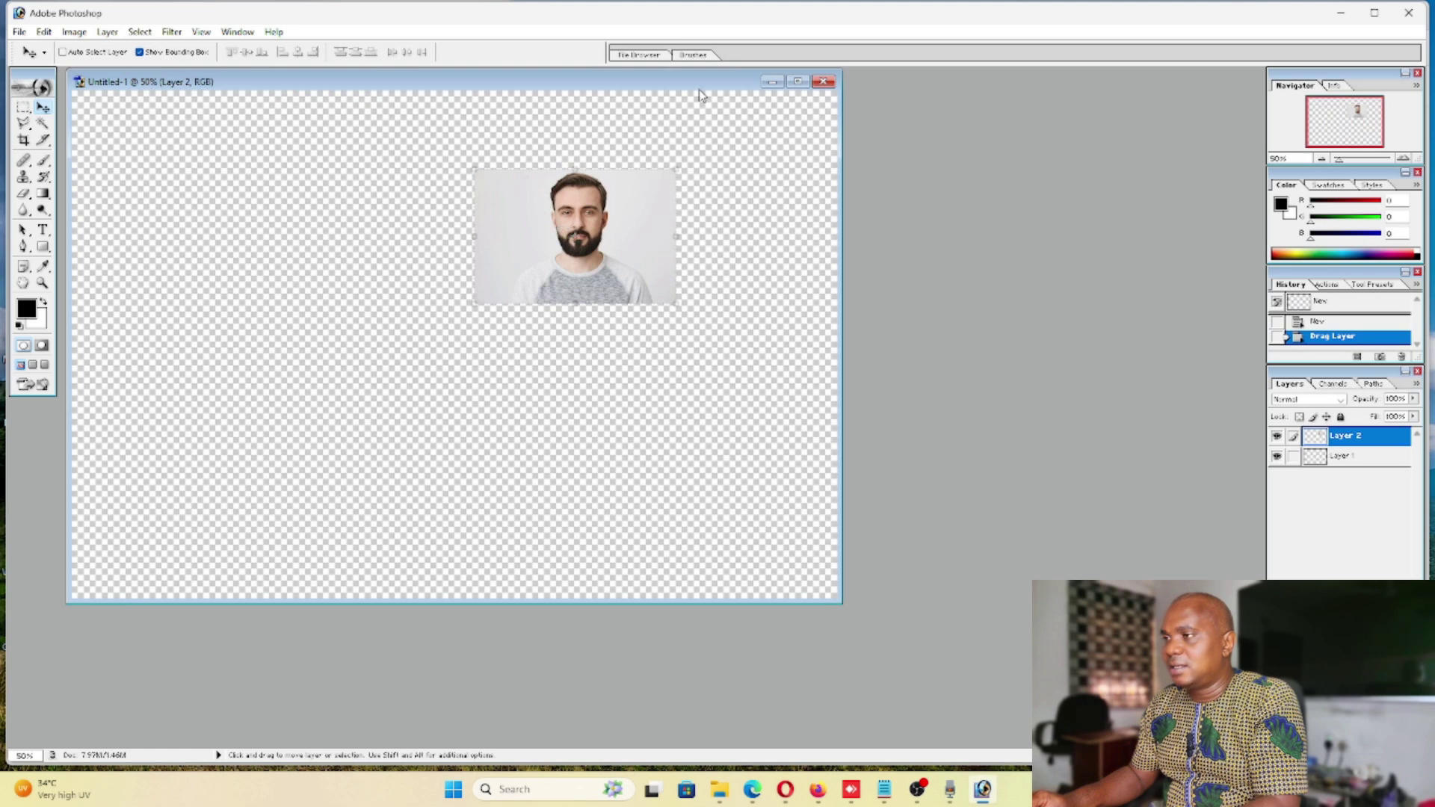
{"action": "left_click", "coordinate": [798, 82]}
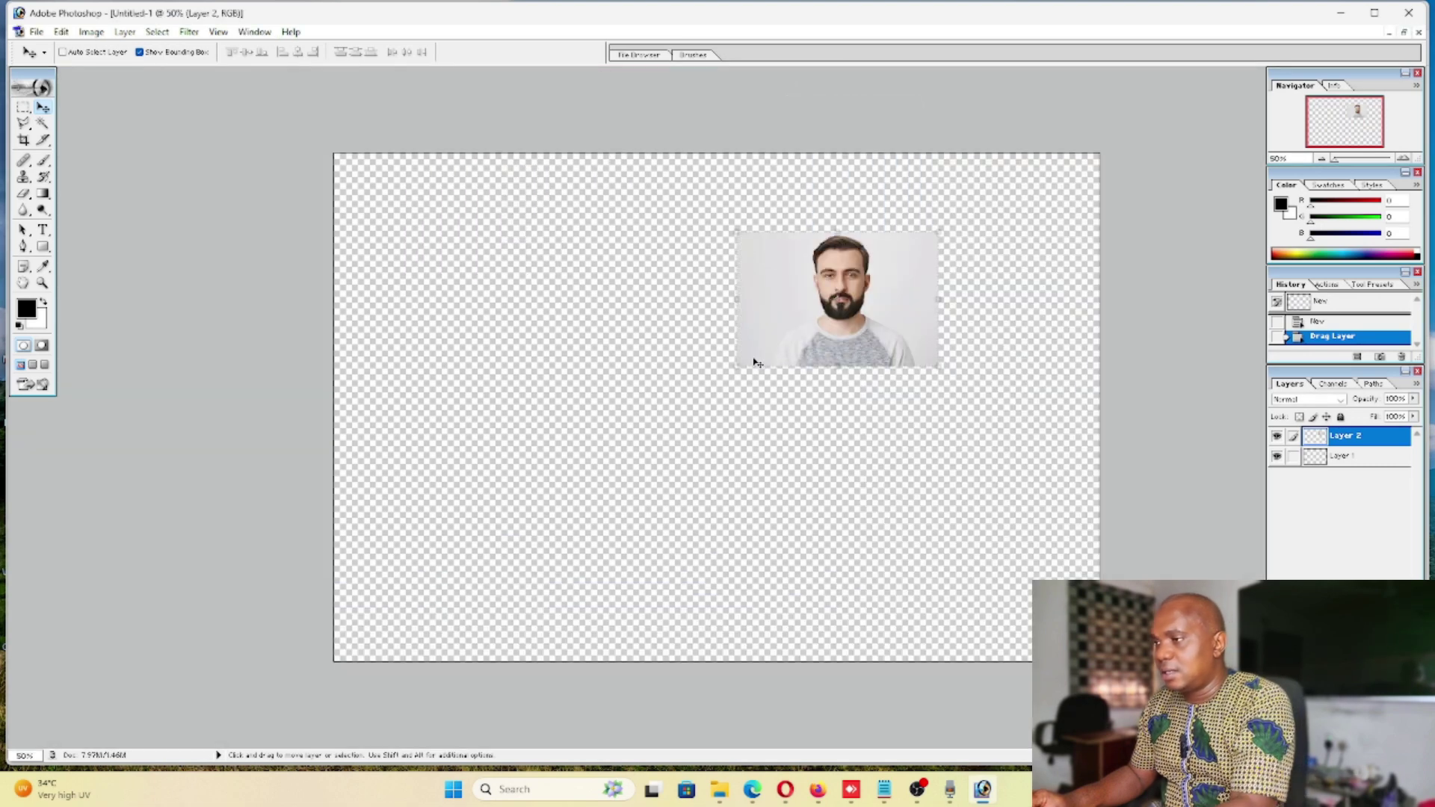
Step: Scale and reposition the portrait layer so it covers the entire canvas, and apply the transform
{"action": "left_click_drag", "start_coordinate": [733, 371], "coordinate": [352, 649]}
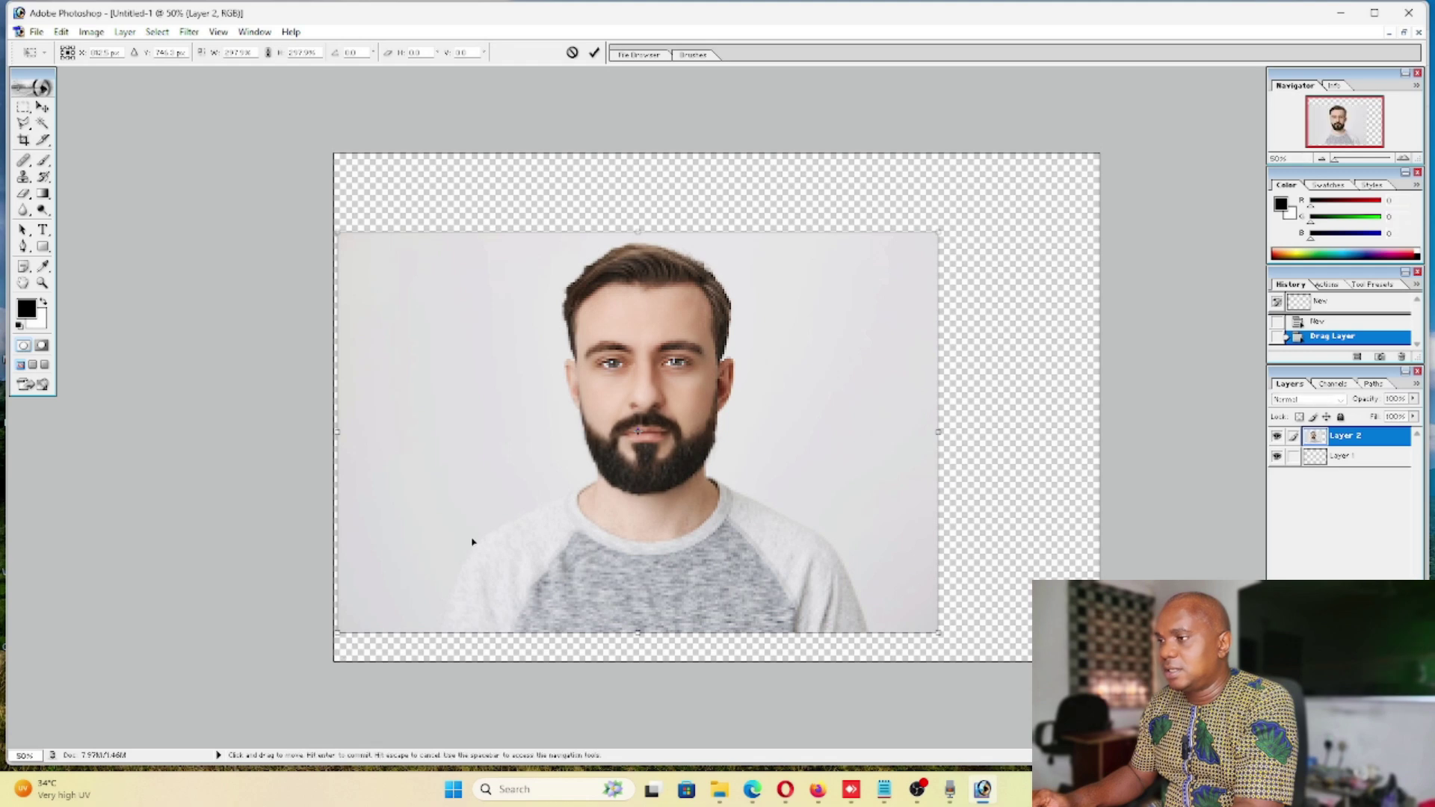
{"action": "left_click_drag", "start_coordinate": [473, 545], "coordinate": [629, 467]}
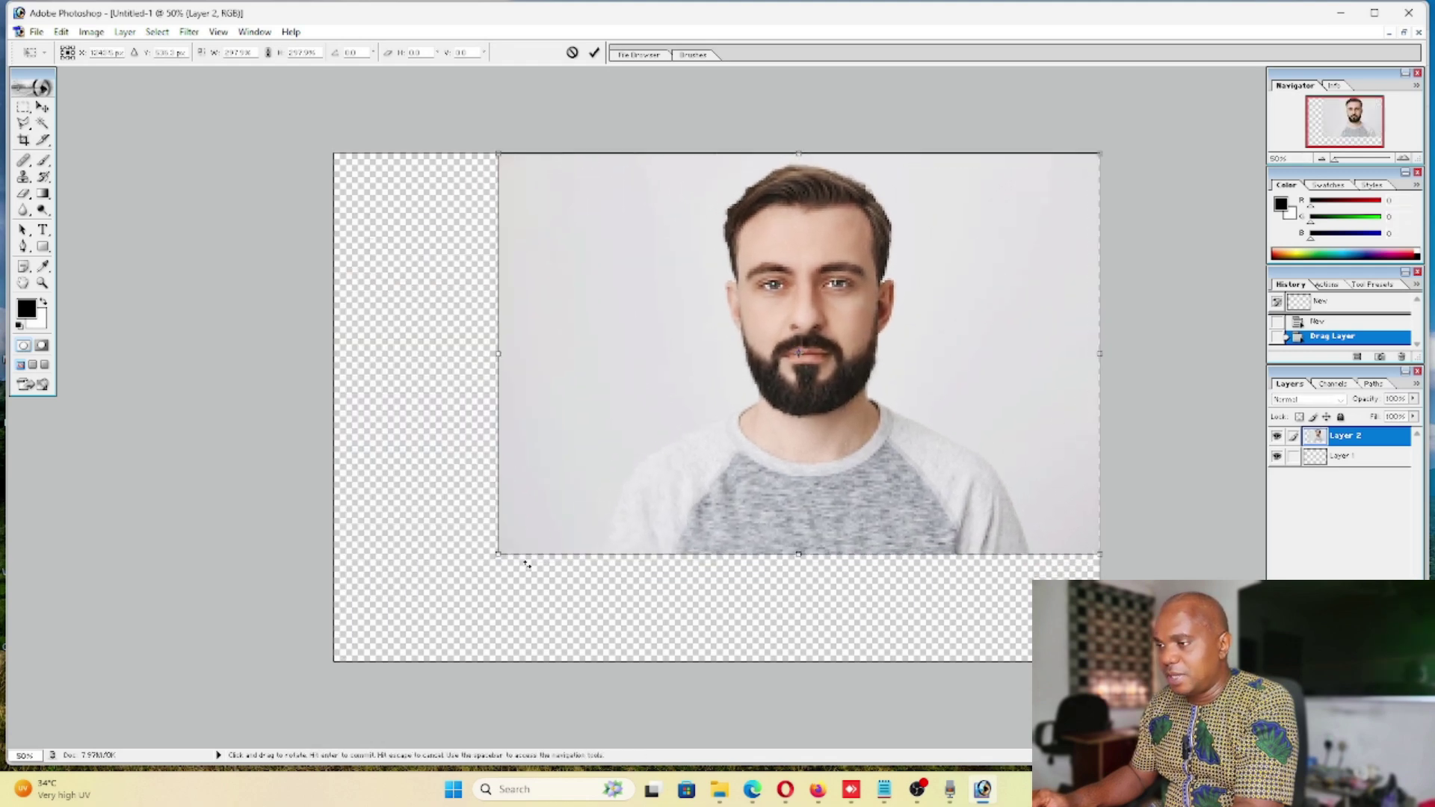
{"action": "left_click_drag", "start_coordinate": [498, 555], "coordinate": [337, 677]}
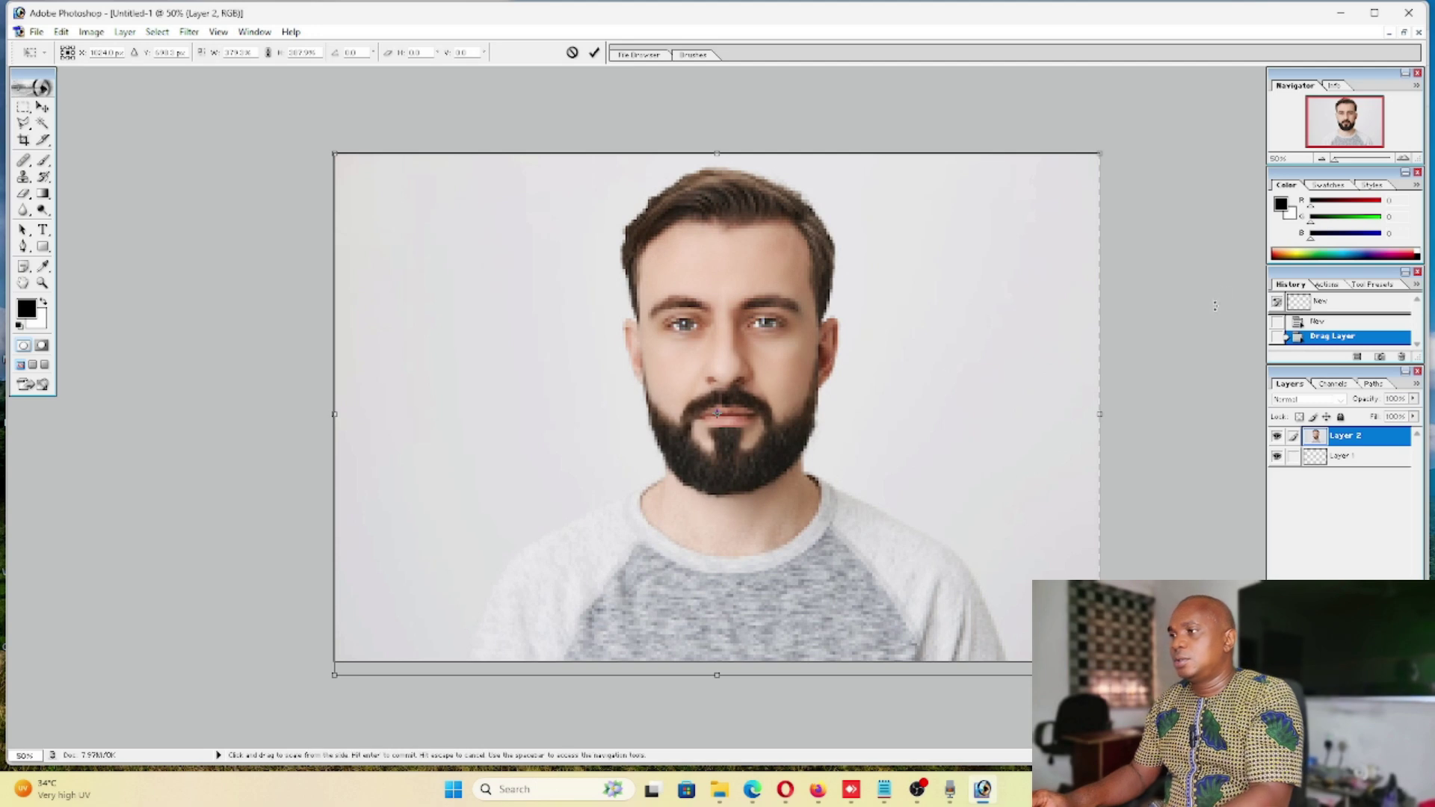
{"action": "left_click_drag", "start_coordinate": [983, 283], "coordinate": [983, 282]}
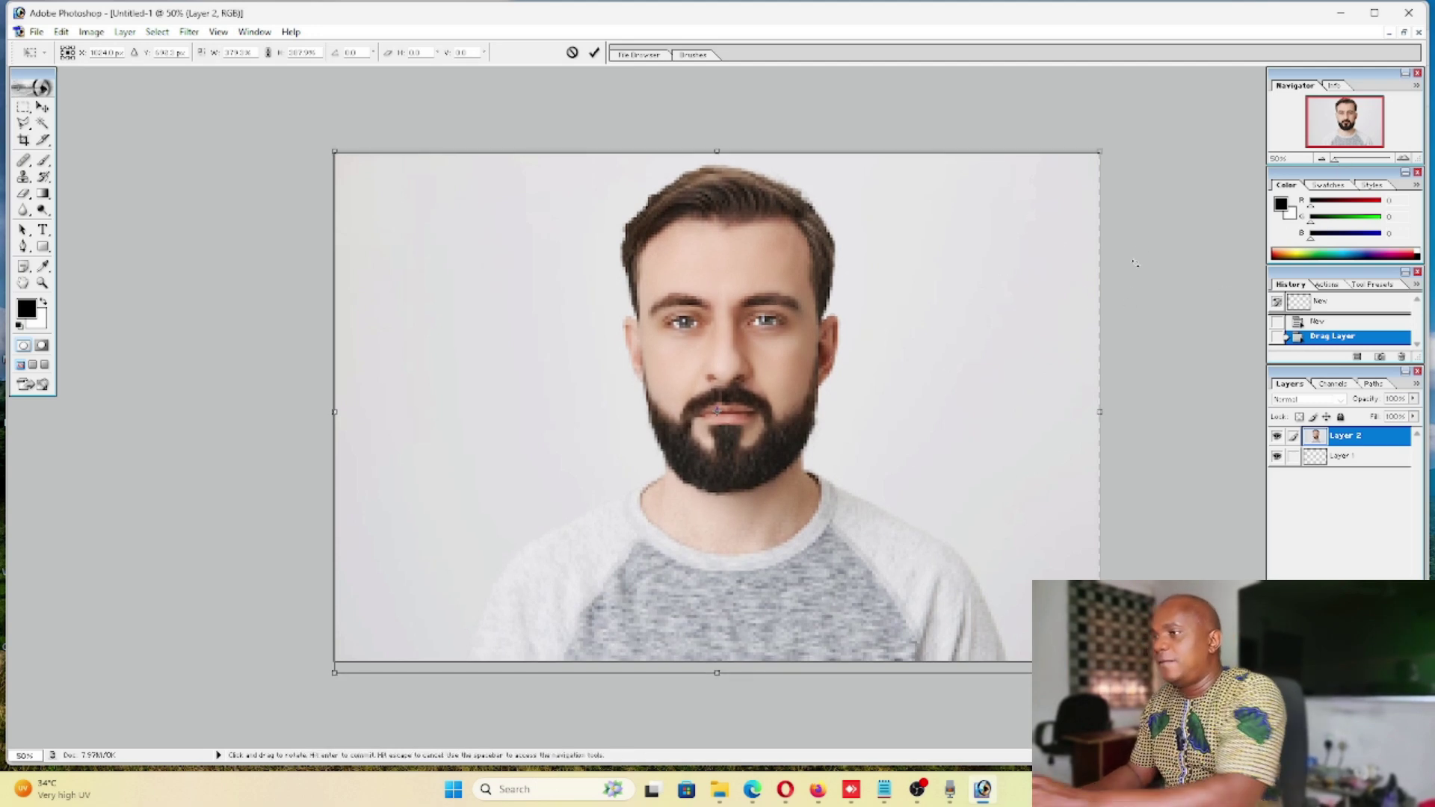
{"action": "left_click", "coordinate": [595, 55]}
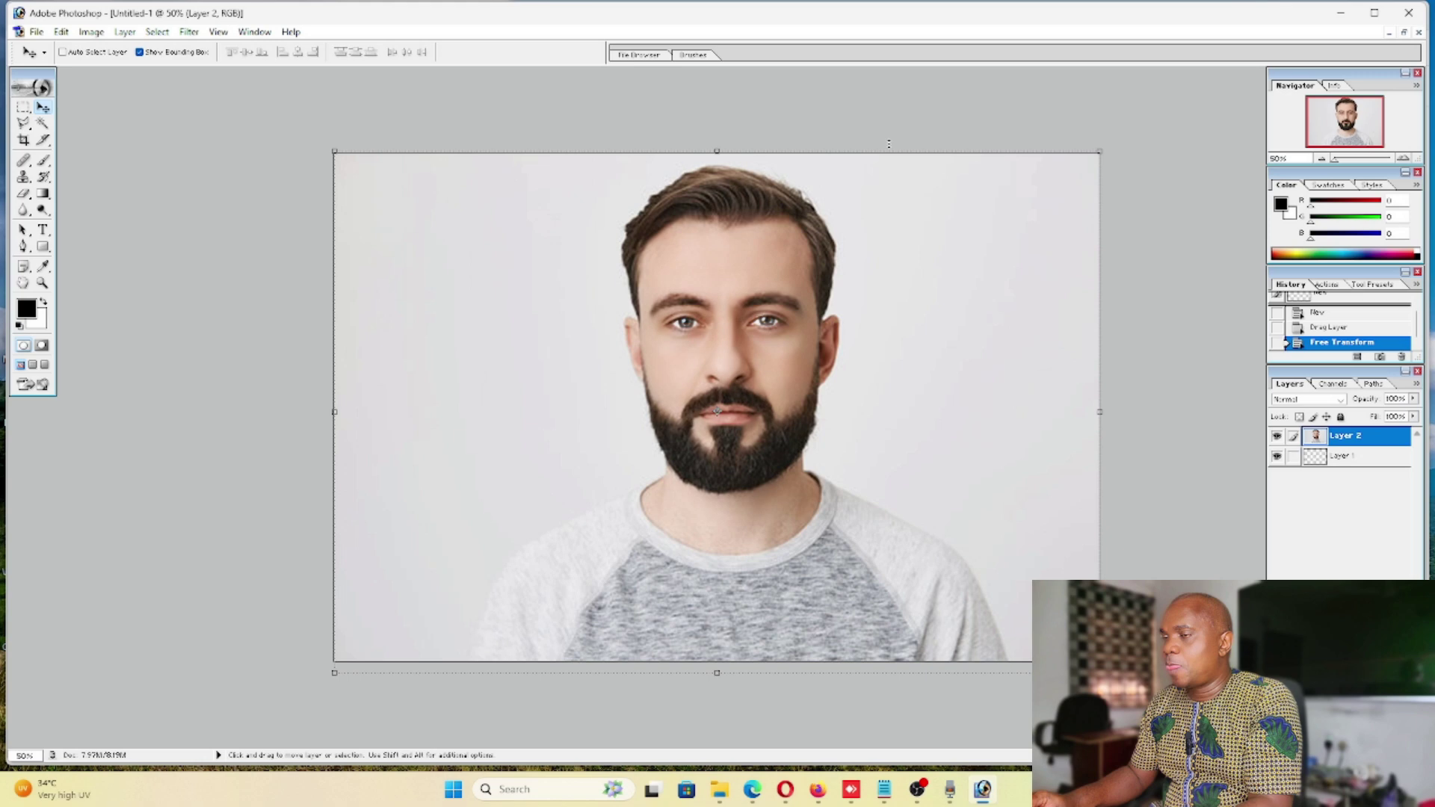
Step: Save the enlarged portrait as a JPEG copy named AAA in the Pictures folder, accepting the JPEG options
{"action": "left_click", "coordinate": [35, 33]}
{"action": "left_click", "coordinate": [45, 172]}
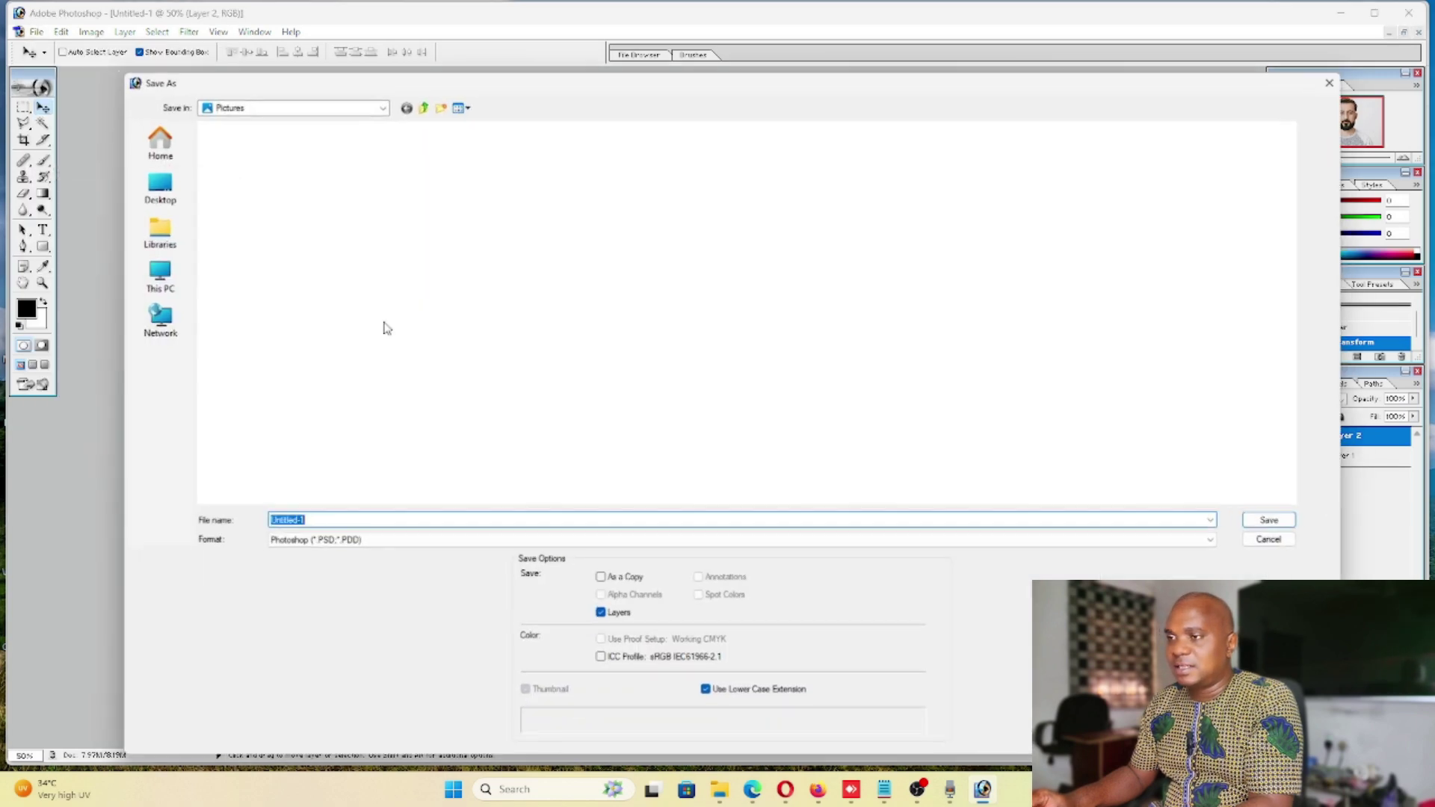
{"action": "left_click", "coordinate": [347, 542]}
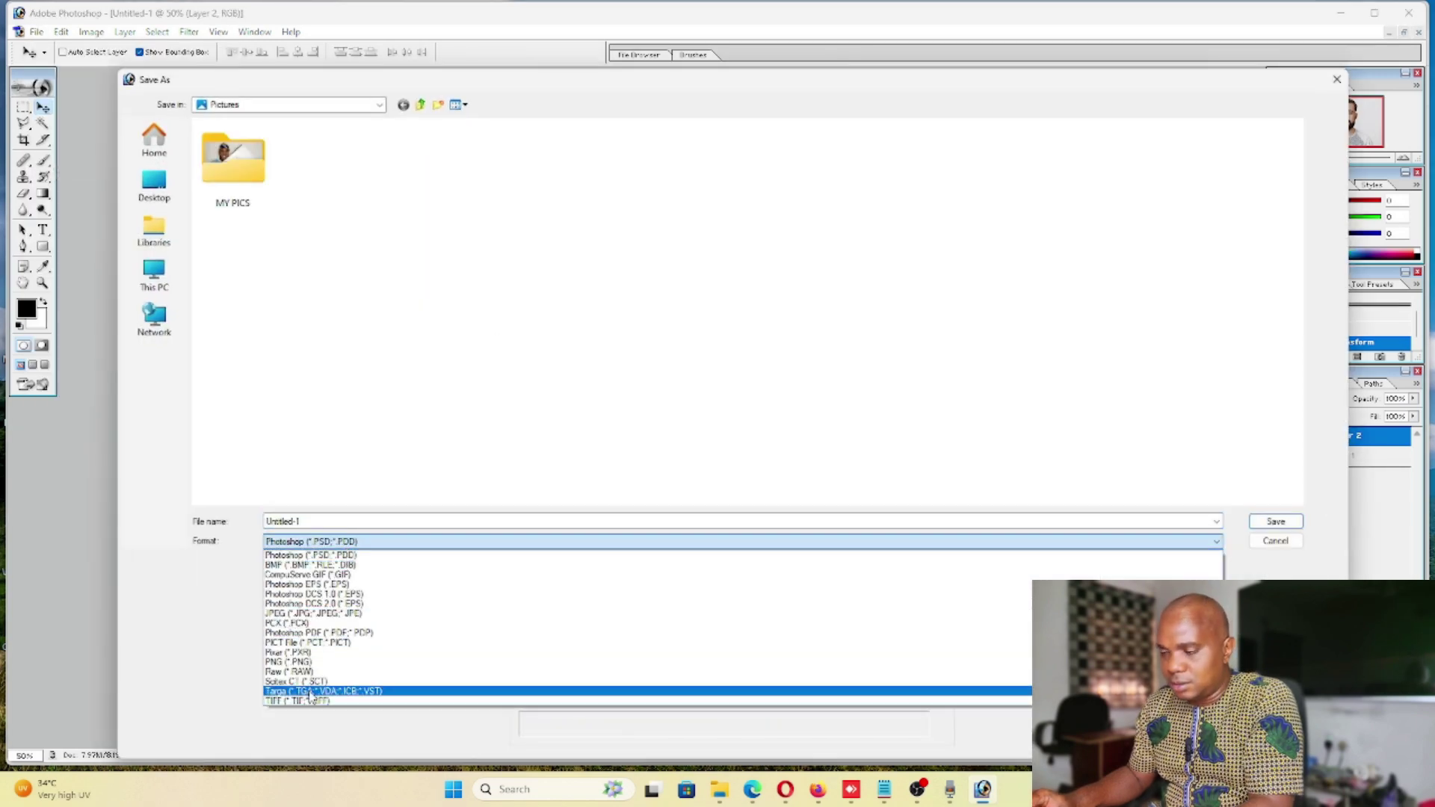
{"action": "left_click", "coordinate": [346, 613]}
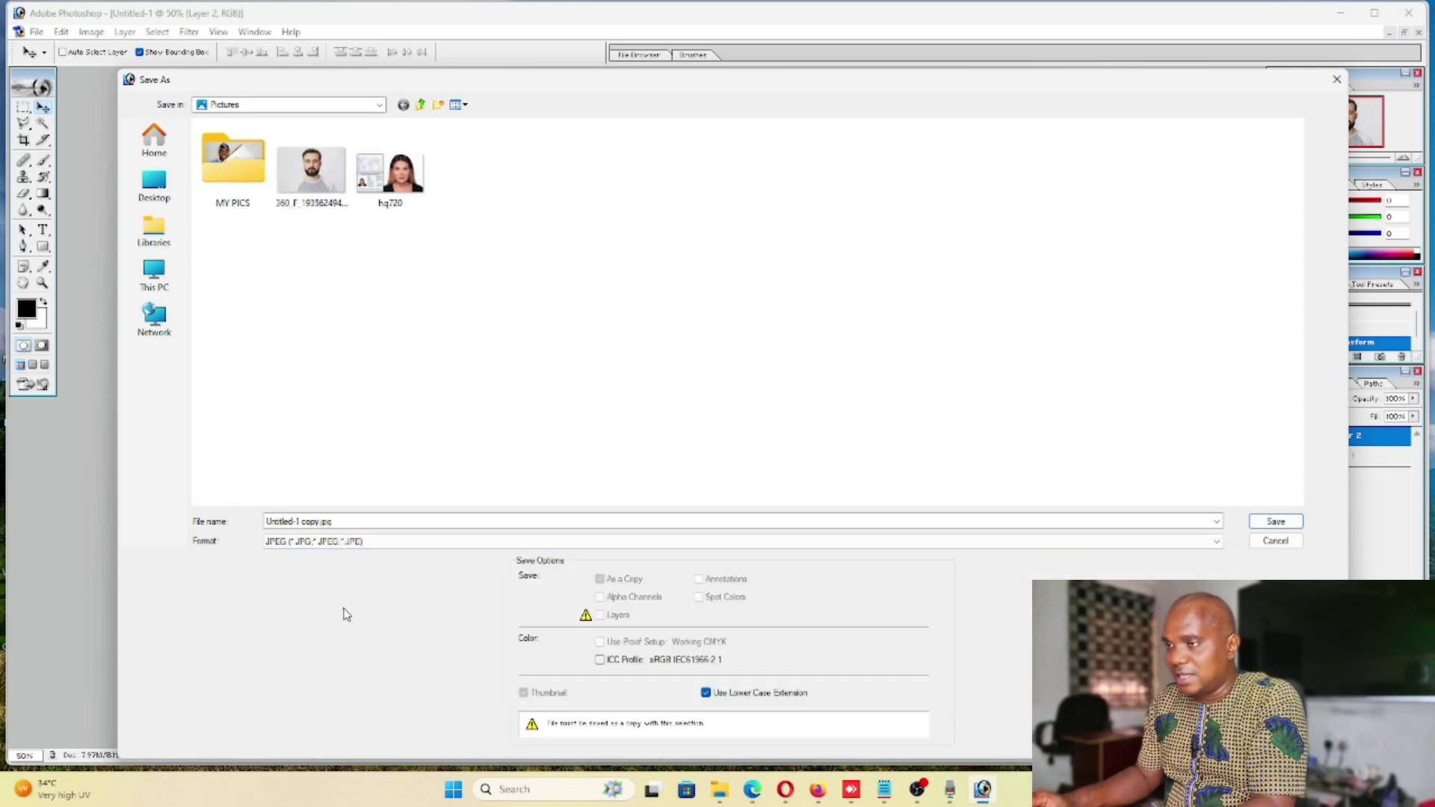
{"action": "left_click", "coordinate": [326, 188]}
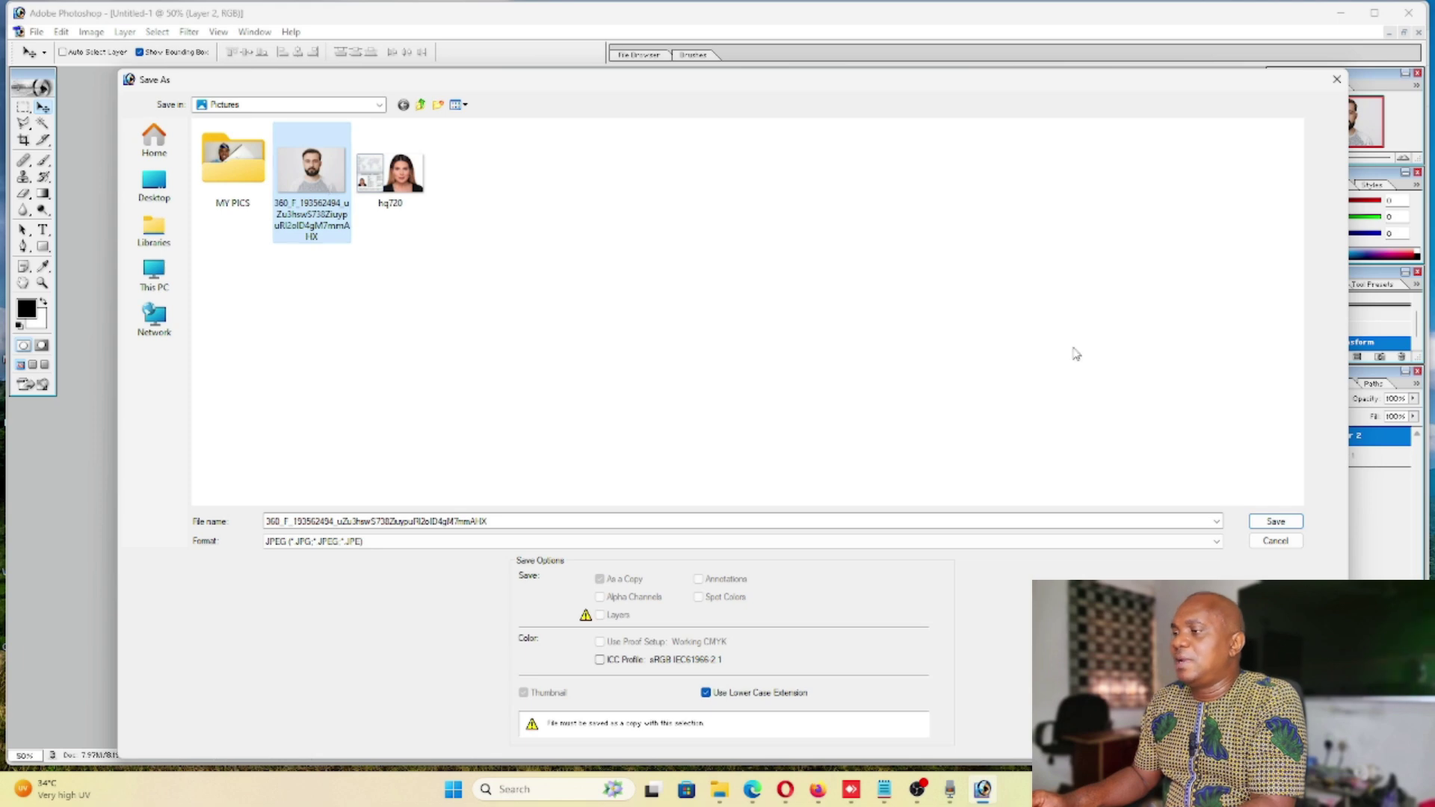
{"action": "double_click", "coordinate": [347, 521]}
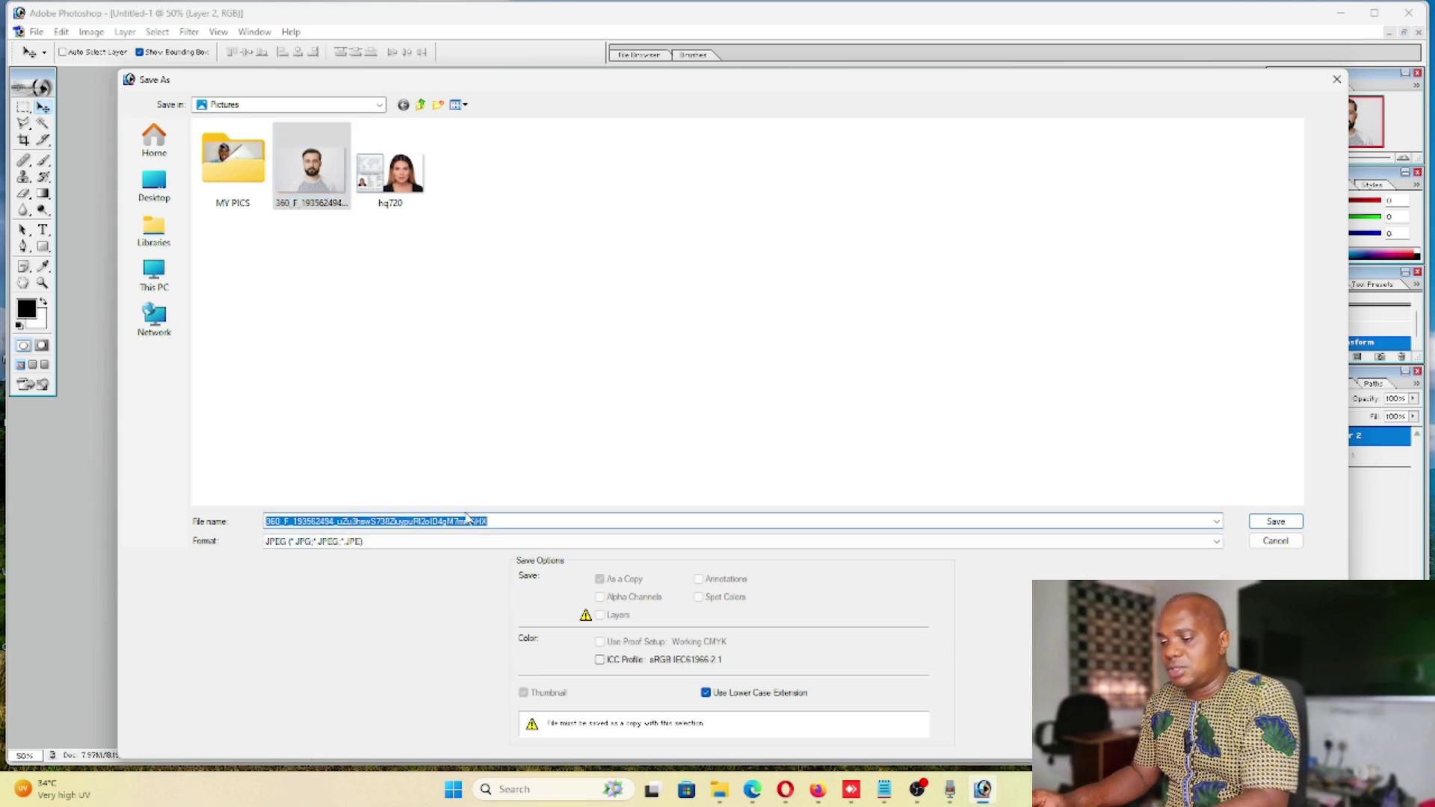
{"action": "type", "text": "photo"}
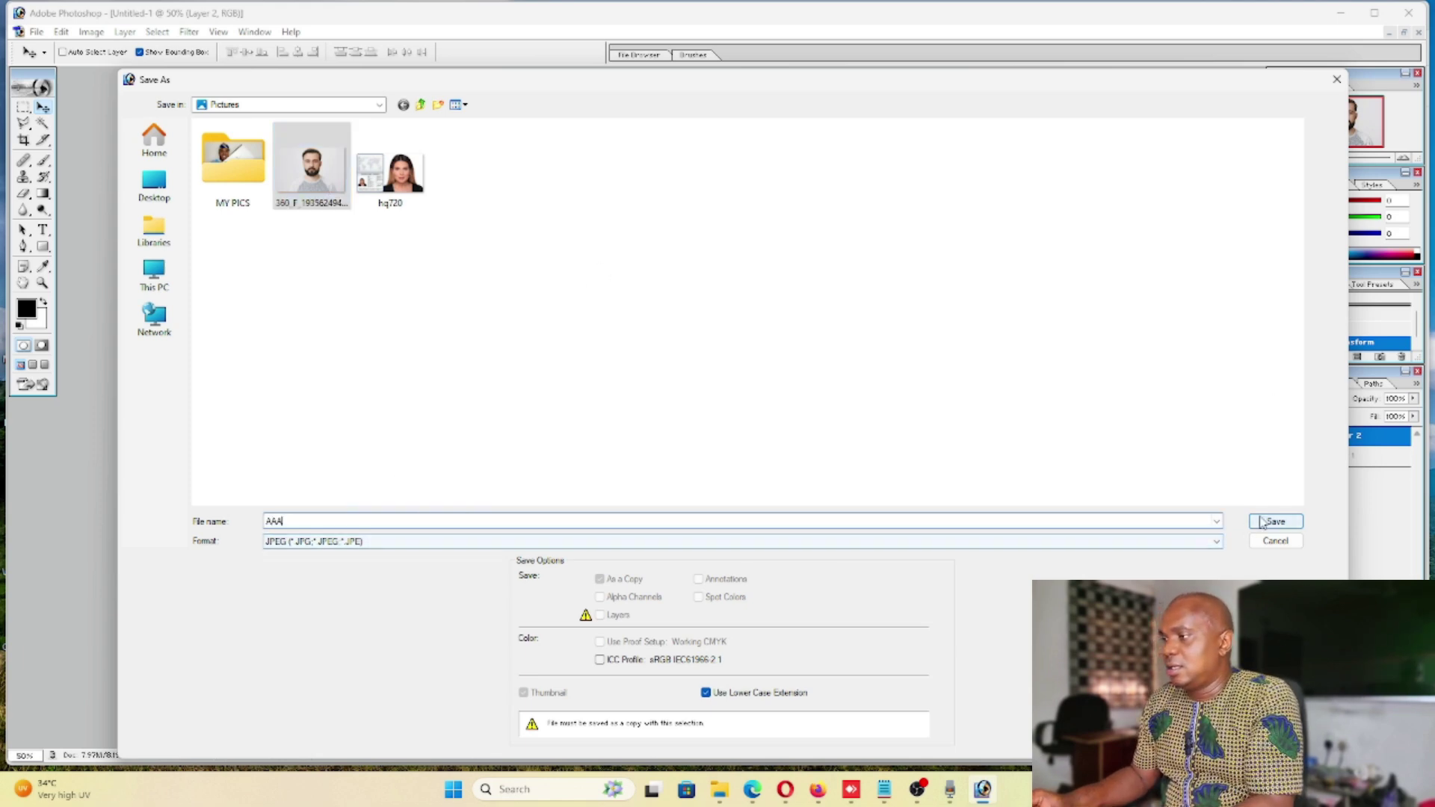
{"action": "left_click", "coordinate": [1274, 521]}
{"action": "left_click", "coordinate": [820, 295]}
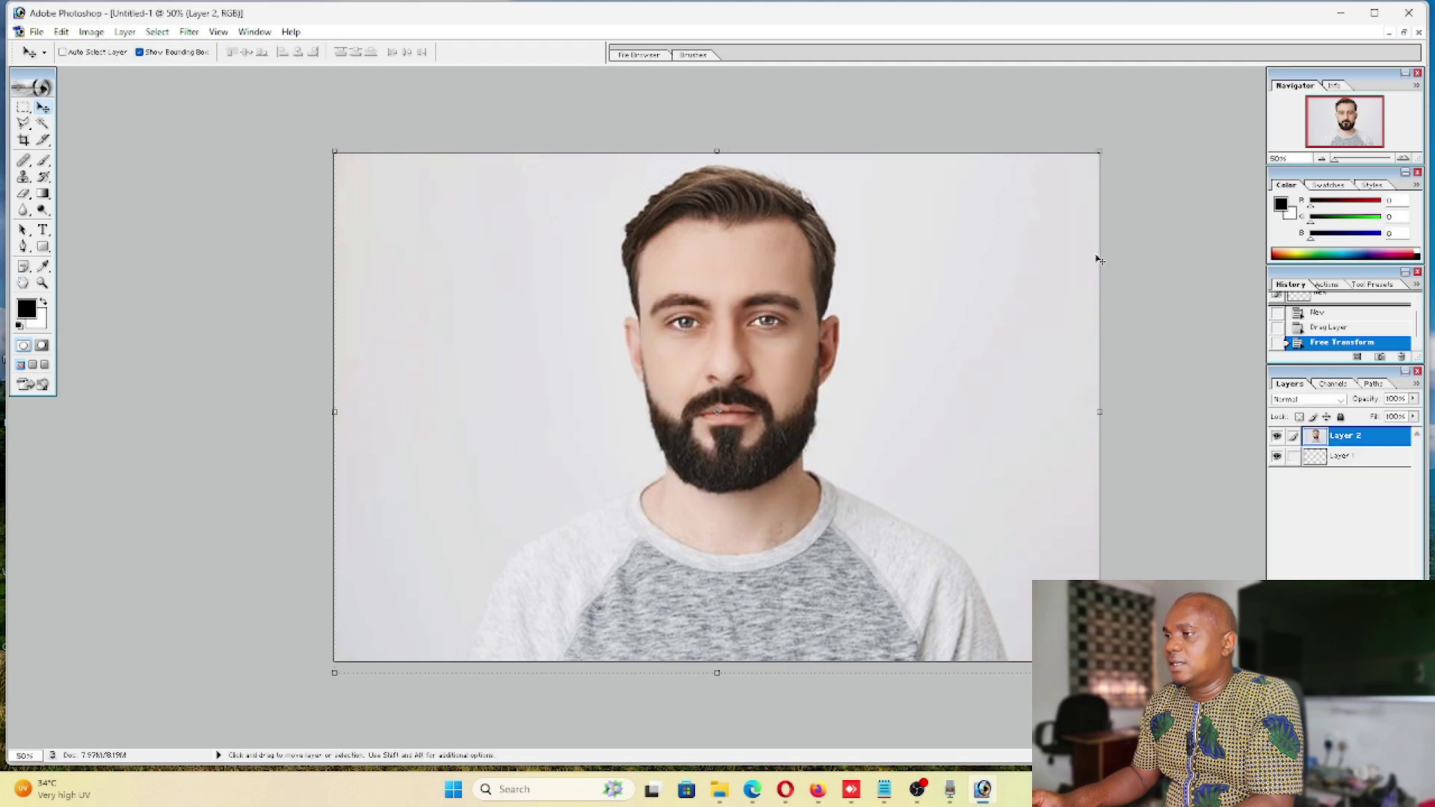
Step: Minimize Photoshop and view the saved AAA image full size from the Pictures folder, closing the viewer when done
{"action": "left_click", "coordinate": [1340, 13]}
{"action": "double_click", "coordinate": [1101, 248]}
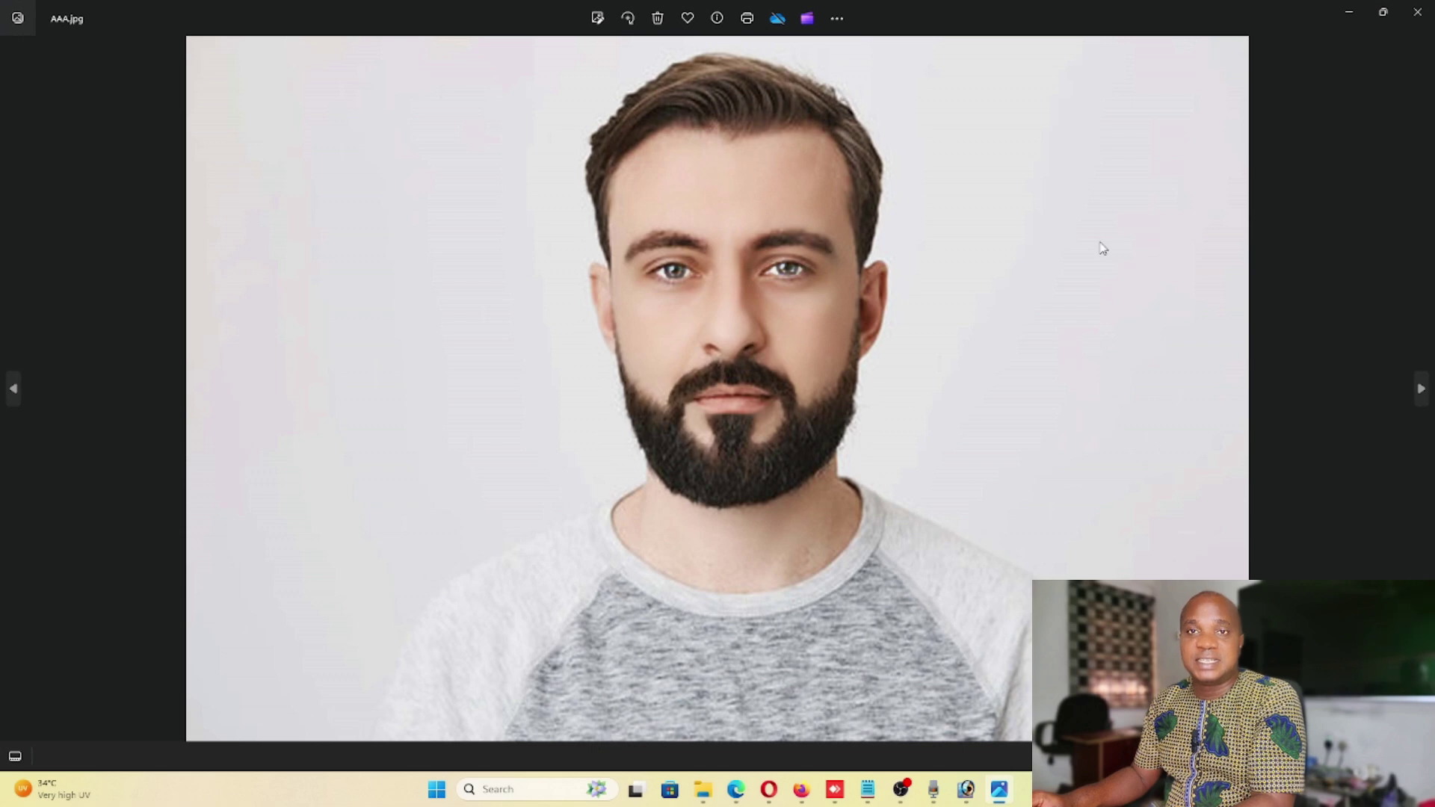
{"action": "left_click", "coordinate": [1417, 12]}
Step: View the original small portrait of the bearded man for comparison, then delete that file from the Pictures folder
{"action": "left_click", "coordinate": [889, 227]}
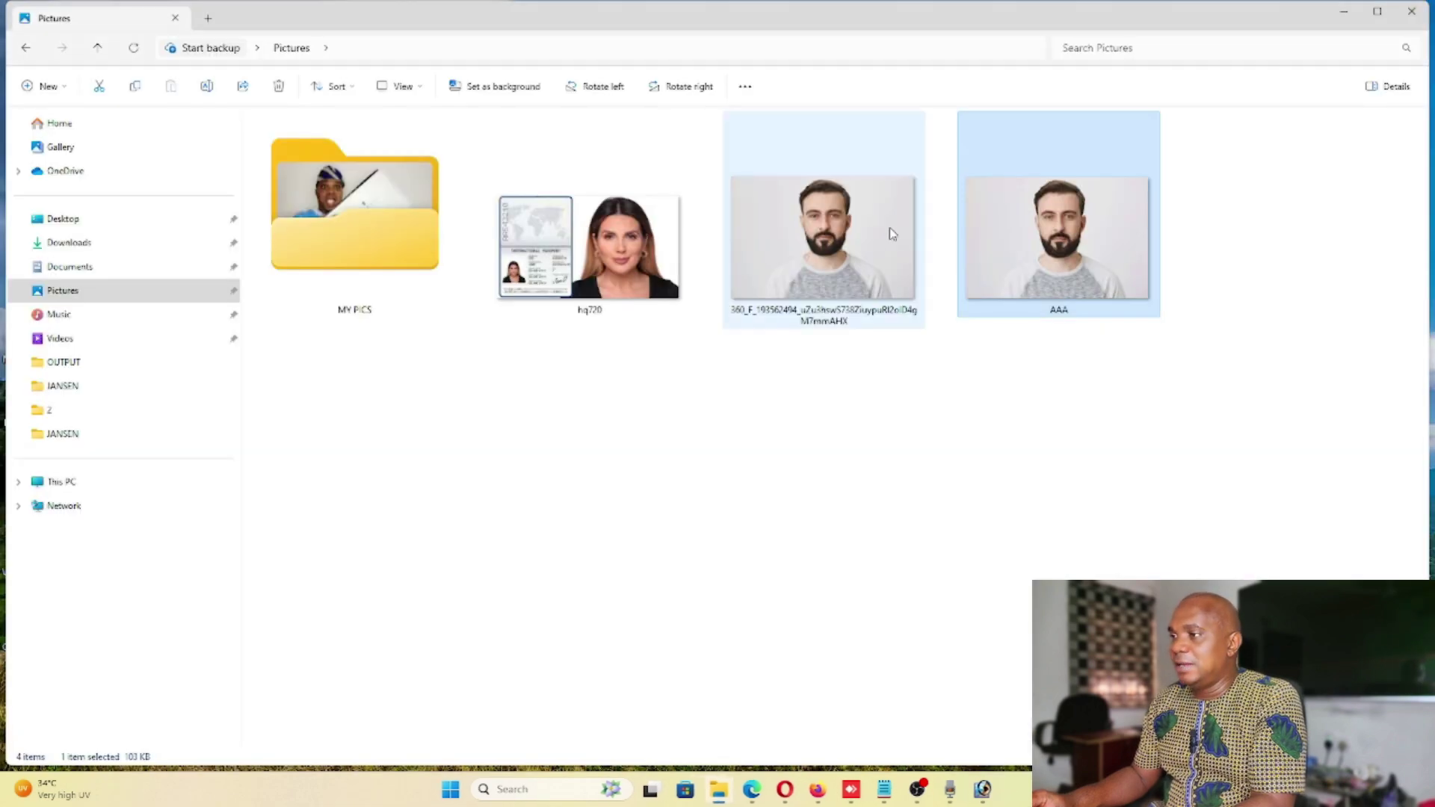
{"action": "double_click", "coordinate": [852, 237]}
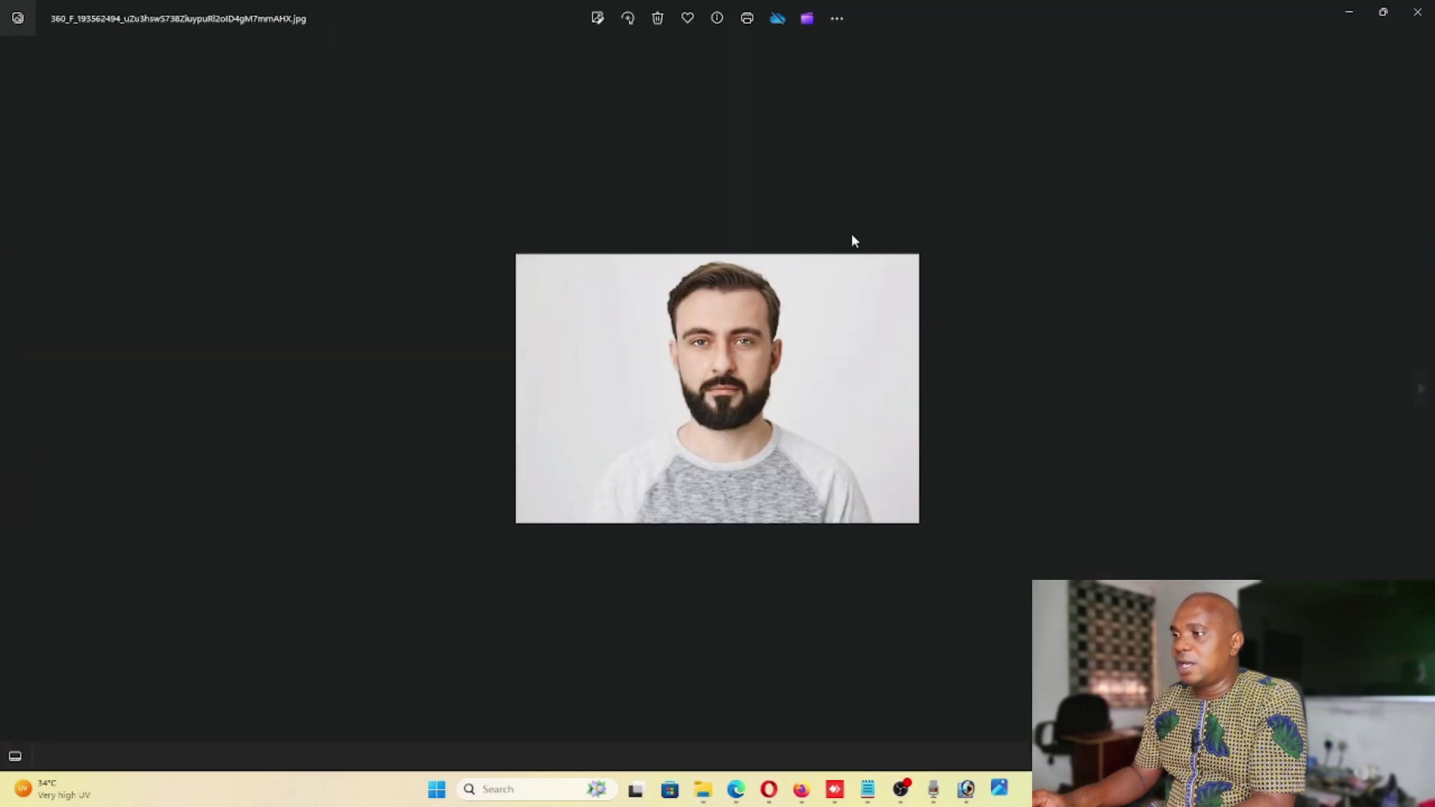
{"action": "left_click", "coordinate": [1416, 12]}
{"action": "key", "text": "Delete"}
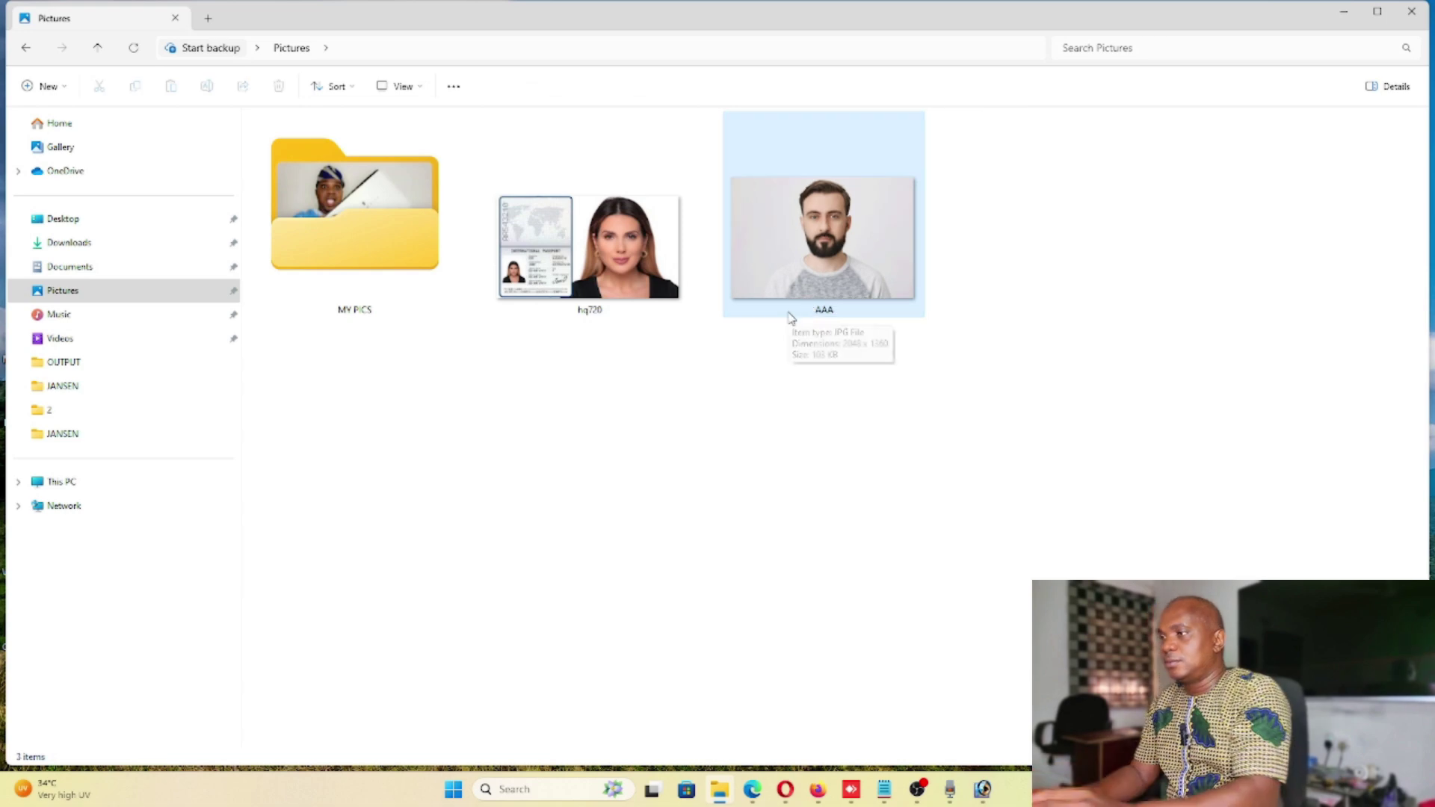
Step: Check the AAA image full size once more, then close the viewer and the Pictures folder window
{"action": "double_click", "coordinate": [829, 280]}
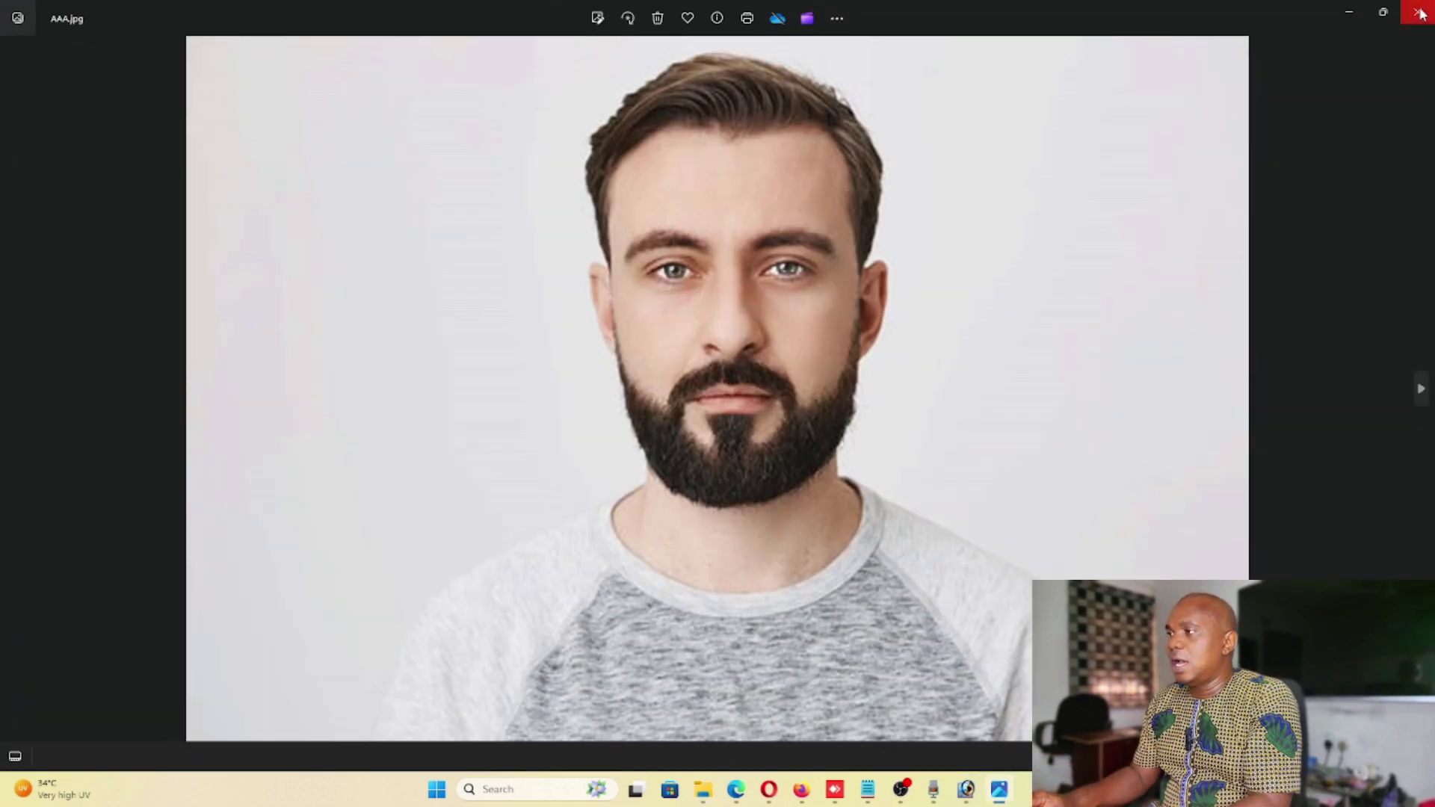
{"action": "left_click", "coordinate": [1417, 12]}
{"action": "left_click", "coordinate": [595, 251]}
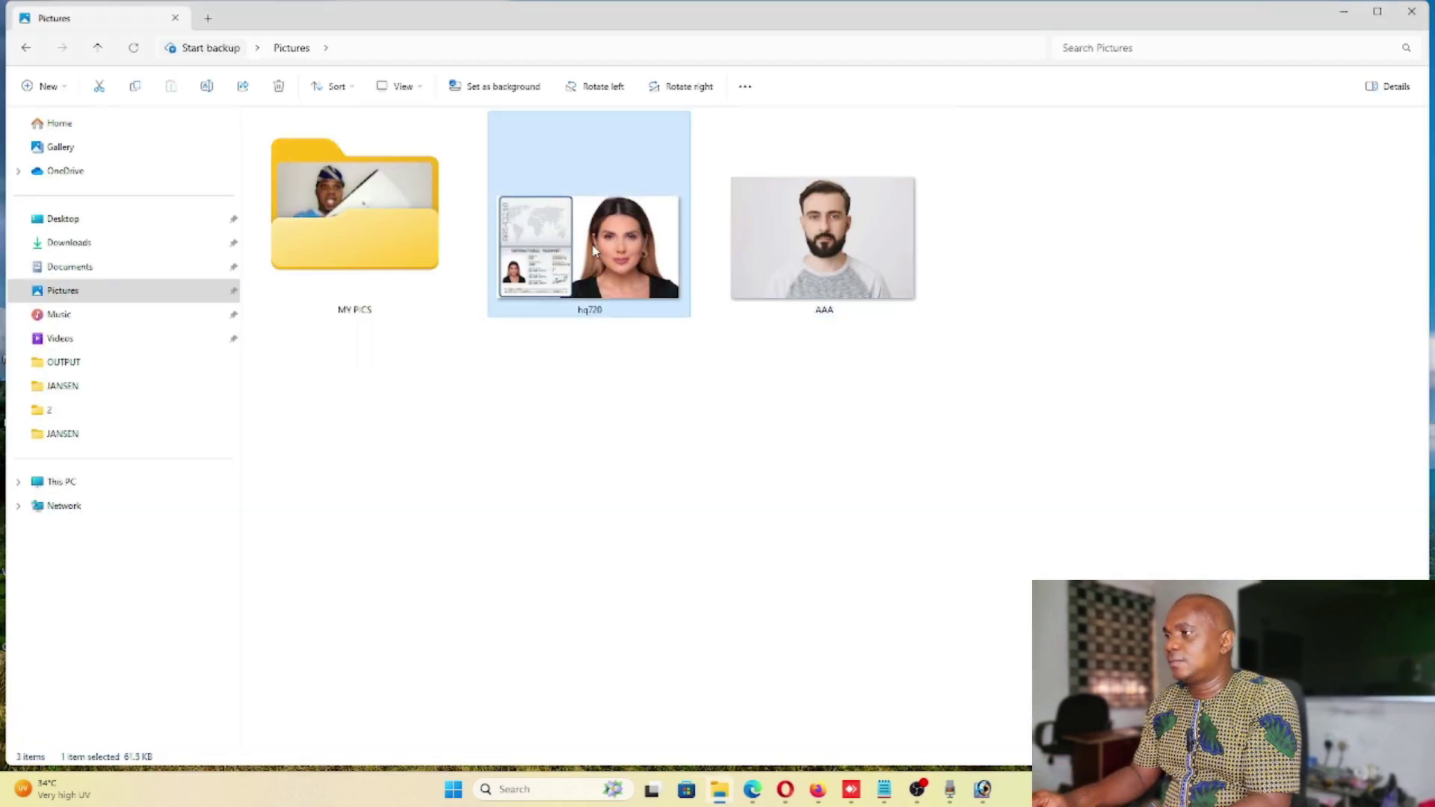
{"action": "left_click", "coordinate": [1411, 11]}
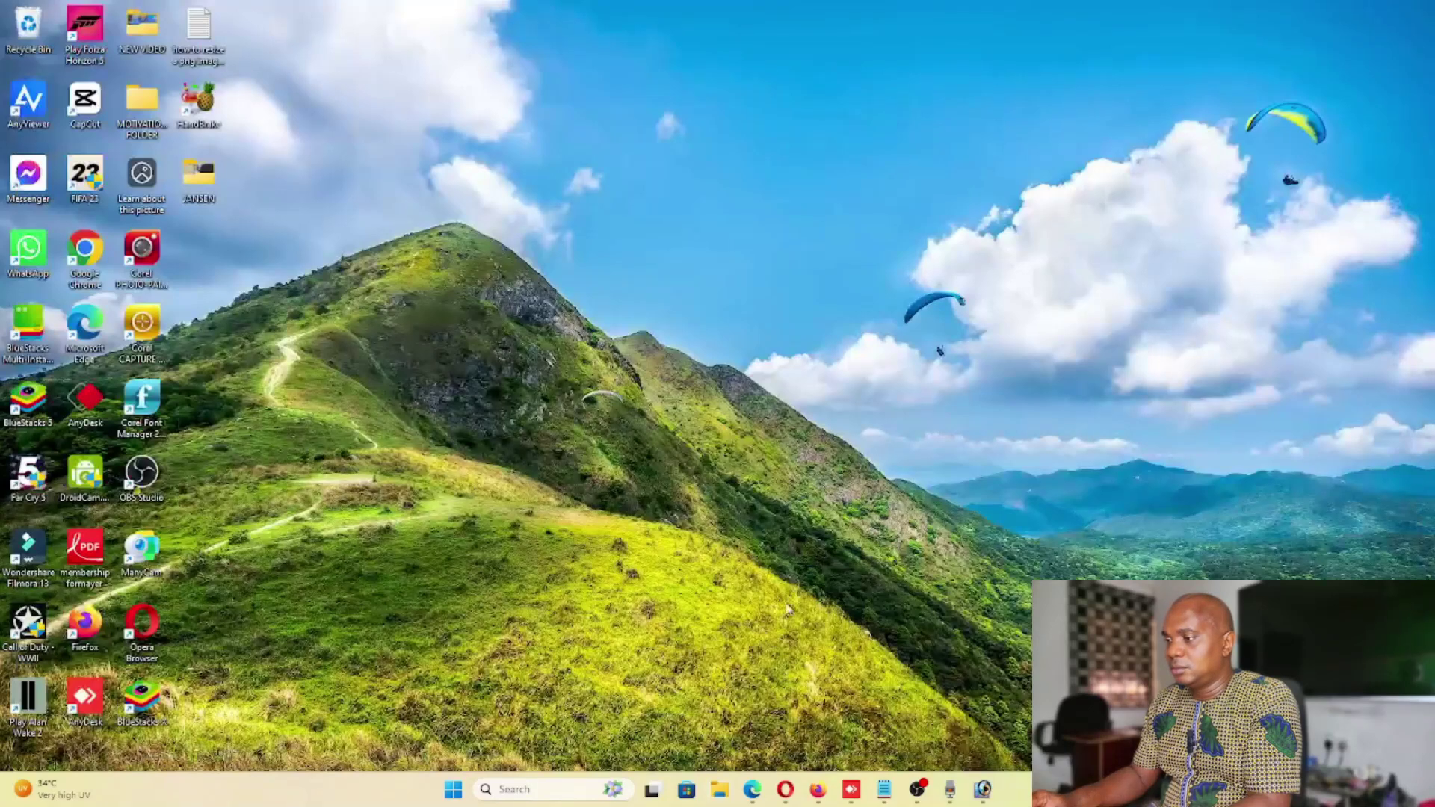
Step: Switch back to Adobe Photoshop and close the program along with its open documents
{"action": "left_click", "coordinate": [983, 789]}
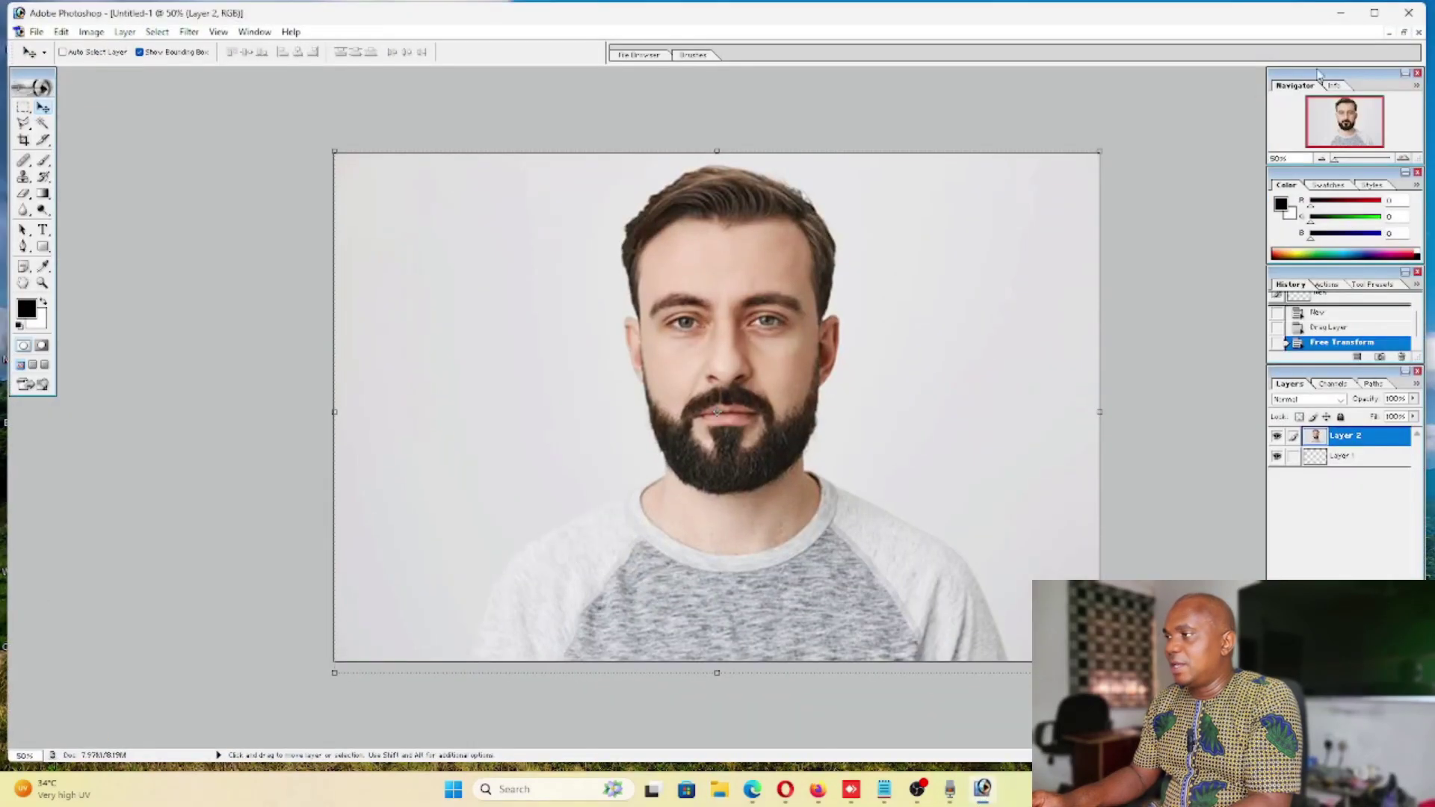
{"action": "left_click", "coordinate": [1408, 12]}
{"action": "left_click", "coordinate": [746, 308]}
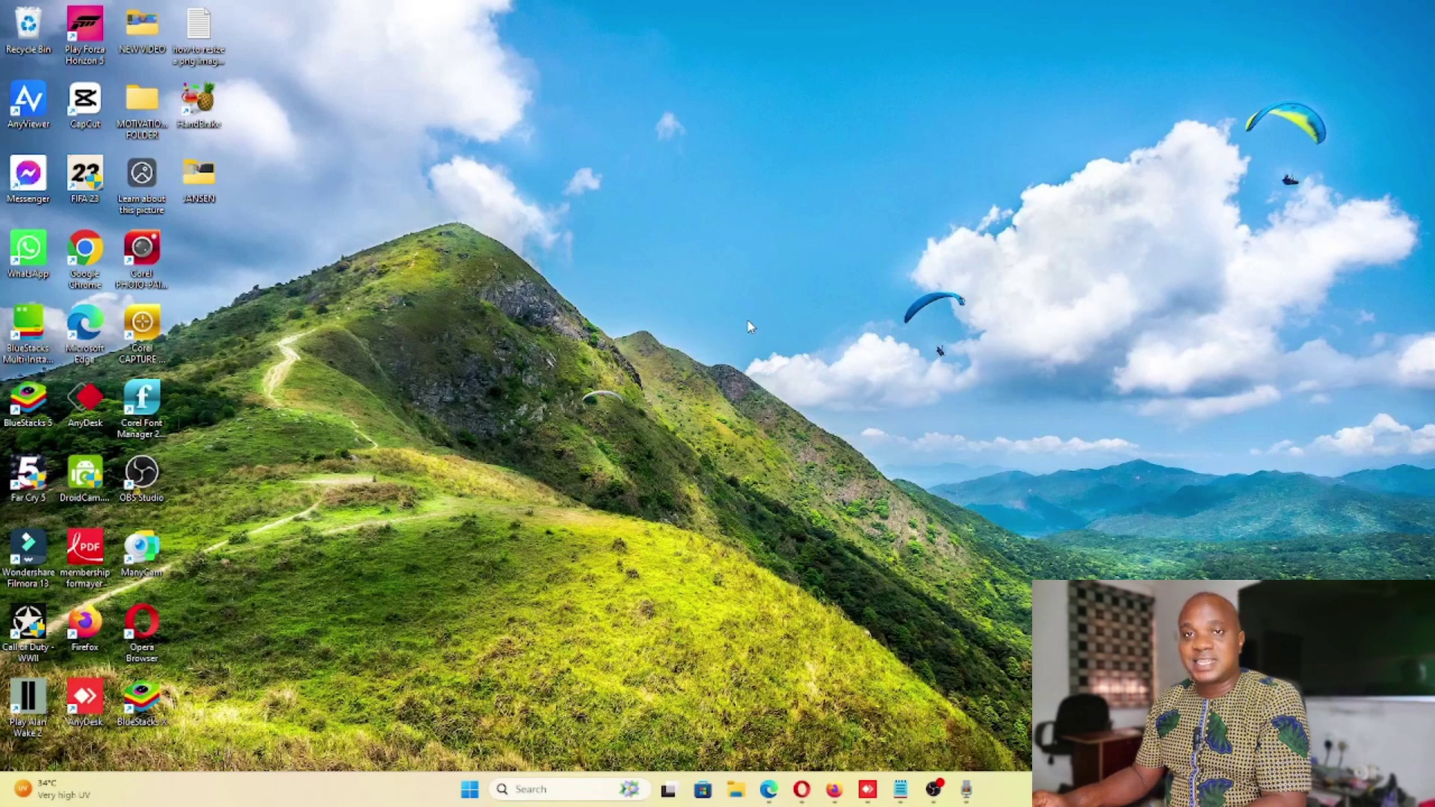
Step: Open the Pictures folder in File Explorer and view the AAA image full size, closing the viewer when done
{"action": "left_click", "coordinate": [736, 790]}
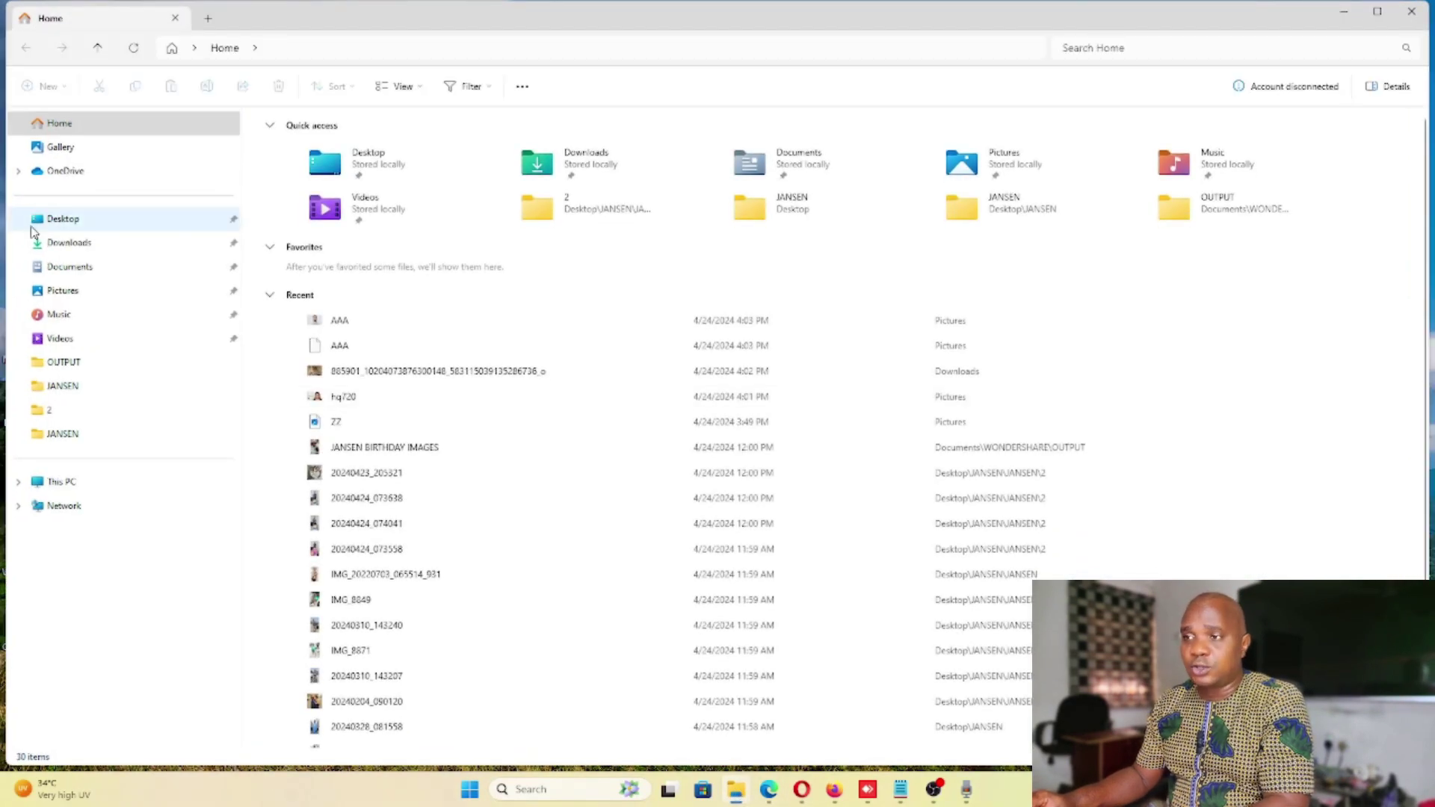
{"action": "left_click", "coordinate": [85, 247]}
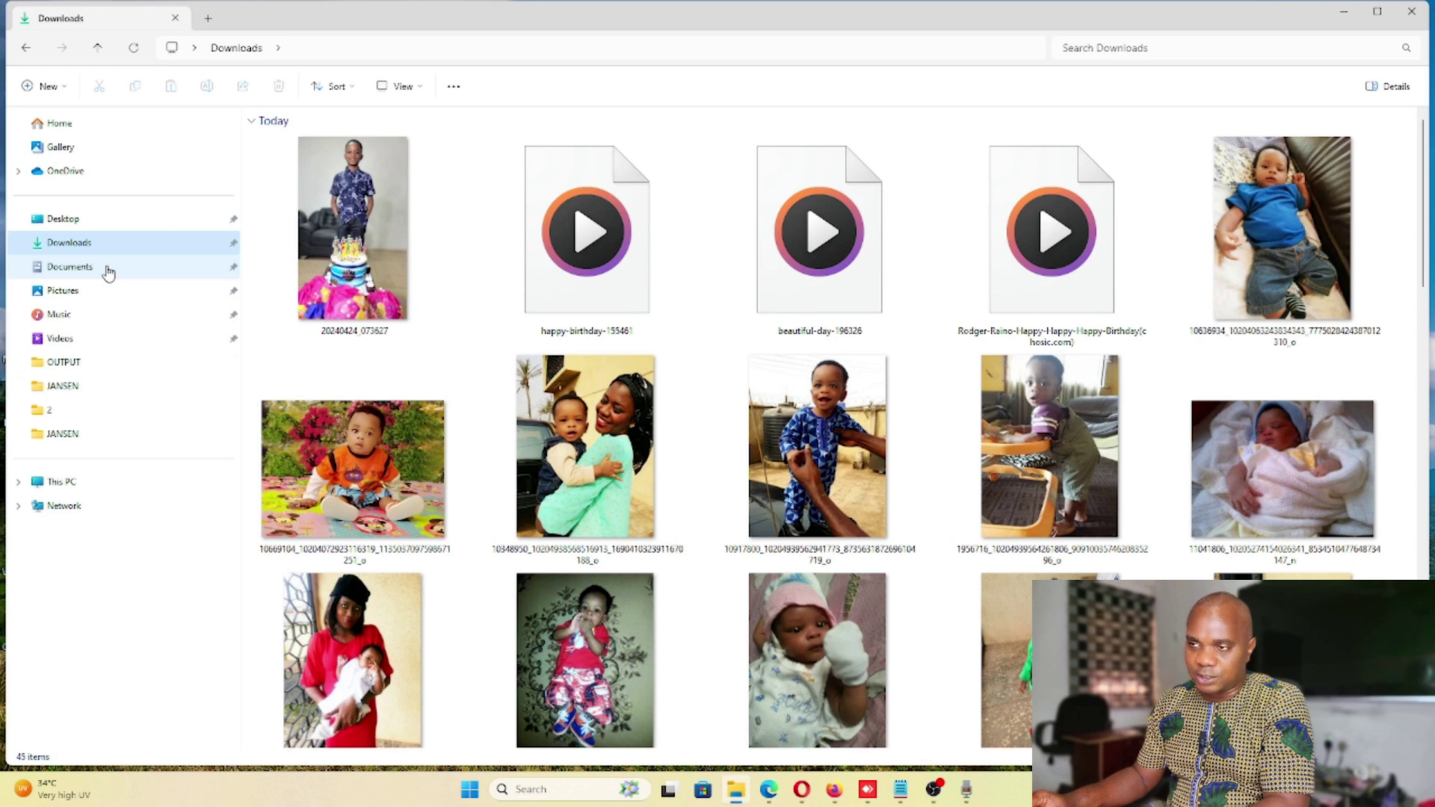
{"action": "left_click", "coordinate": [97, 293]}
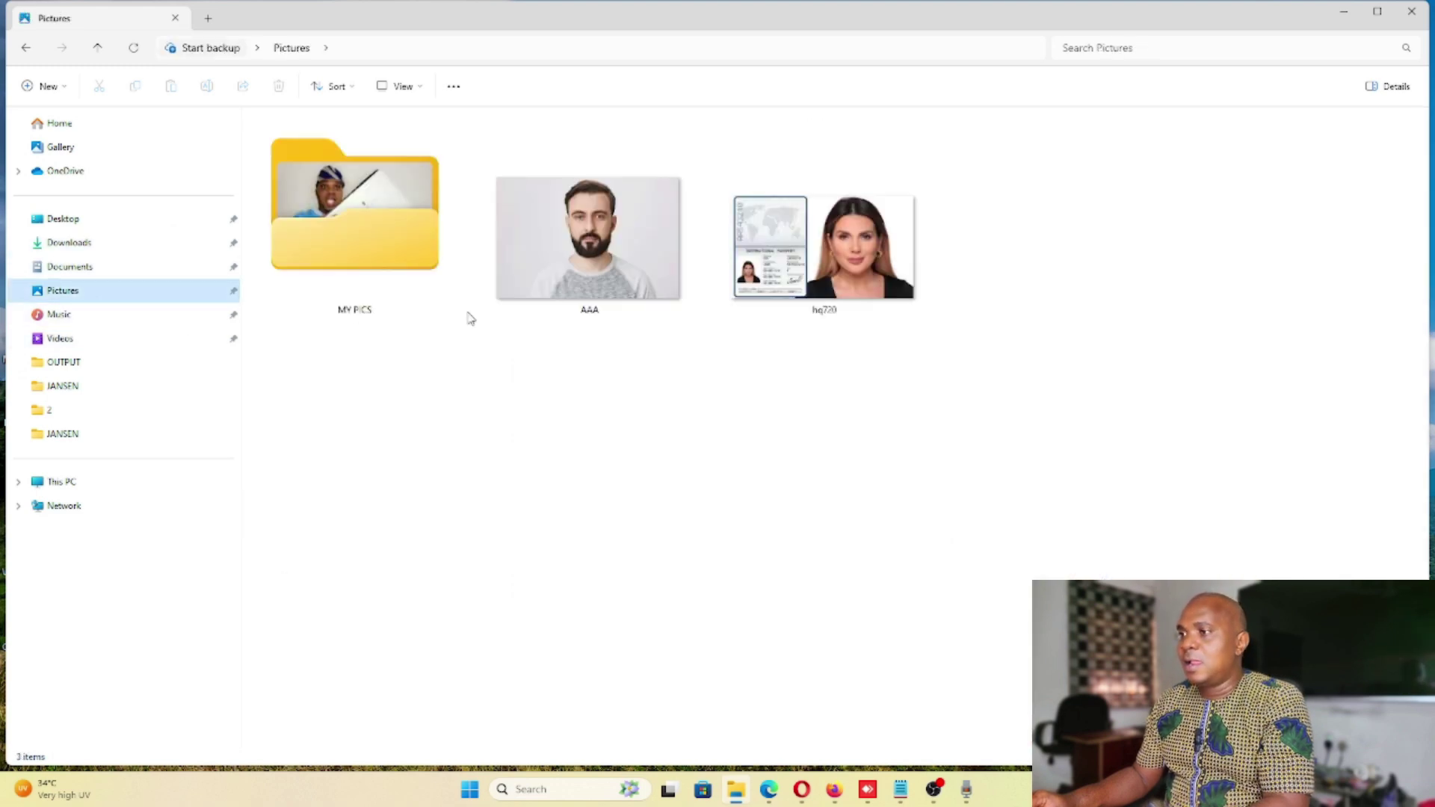
{"action": "double_click", "coordinate": [544, 263]}
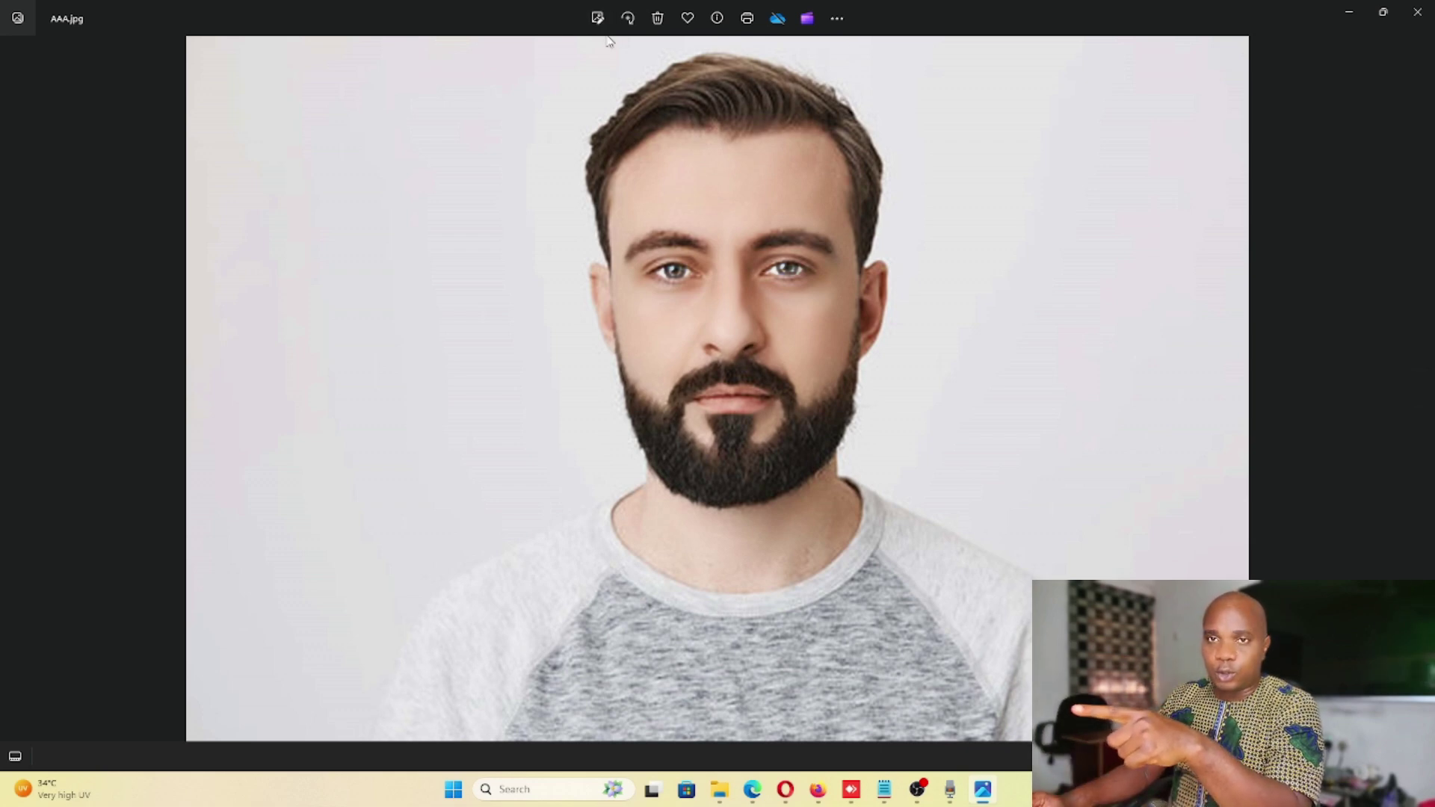
{"action": "left_click", "coordinate": [1418, 13]}
Step: Check the file type of the AAA image in its properties, then close the properties window
{"action": "right_click", "coordinate": [605, 202]}
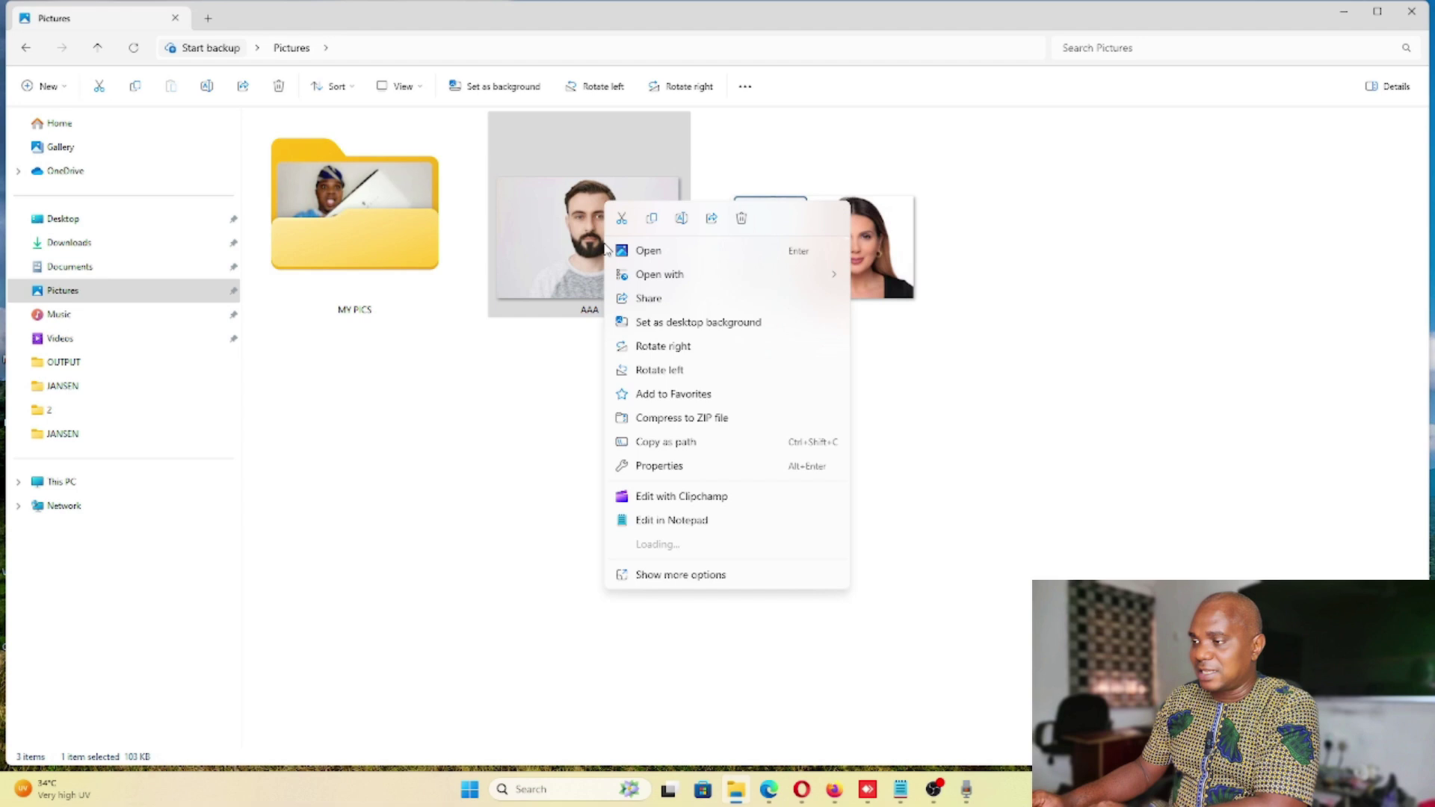
{"action": "left_click", "coordinate": [687, 576]}
{"action": "left_click", "coordinate": [672, 631]}
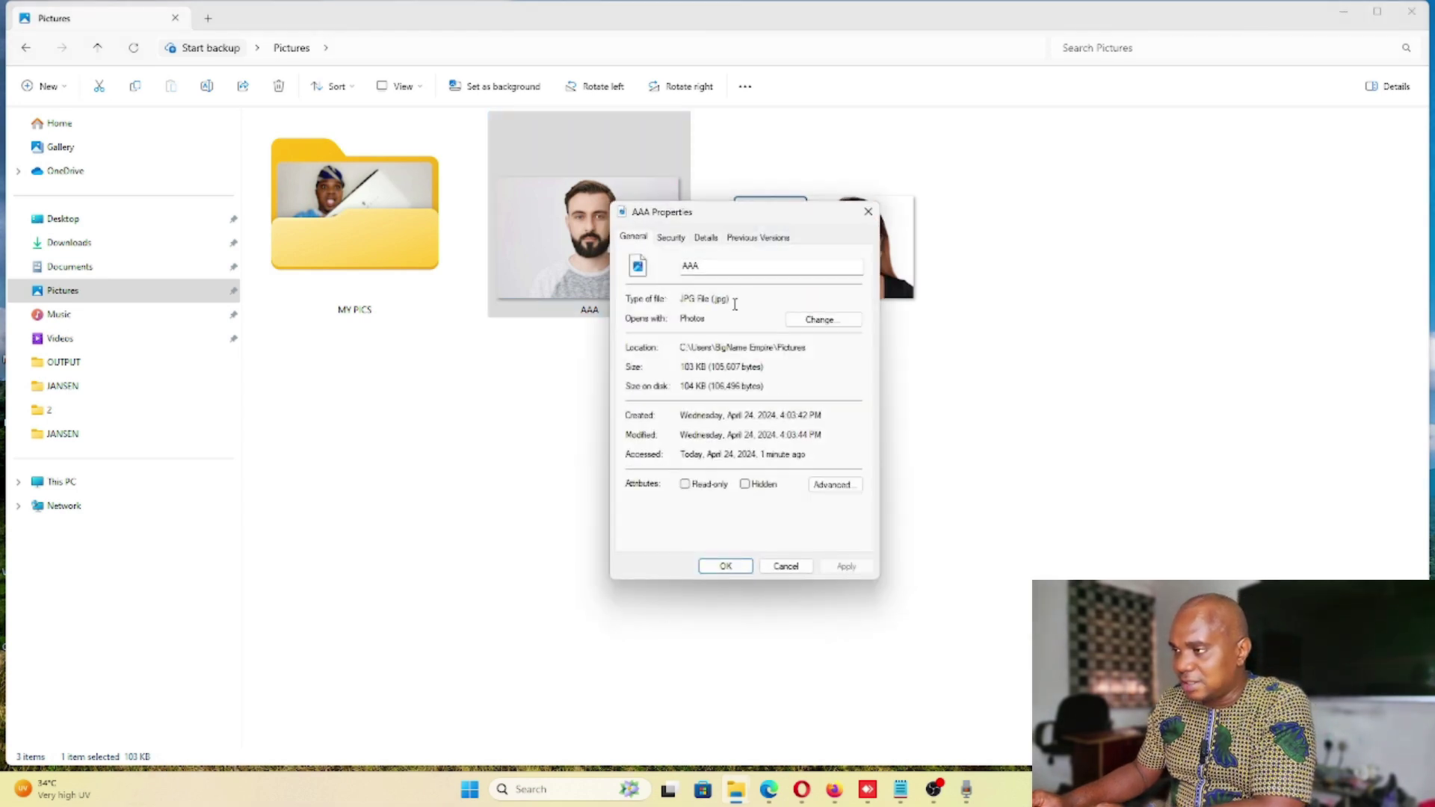
{"action": "left_click_drag", "start_coordinate": [731, 298], "coordinate": [664, 301]}
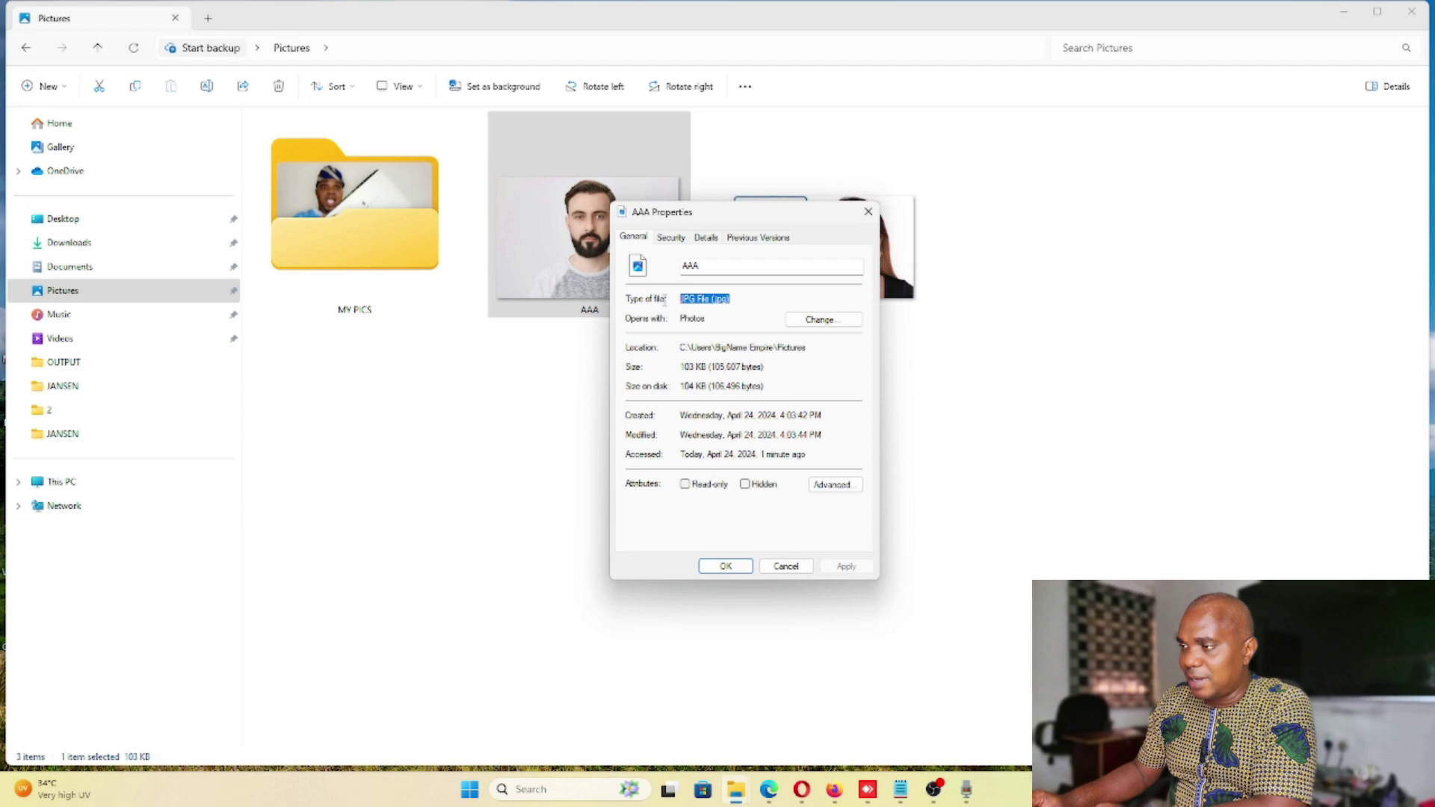
{"action": "left_click", "coordinate": [721, 308]}
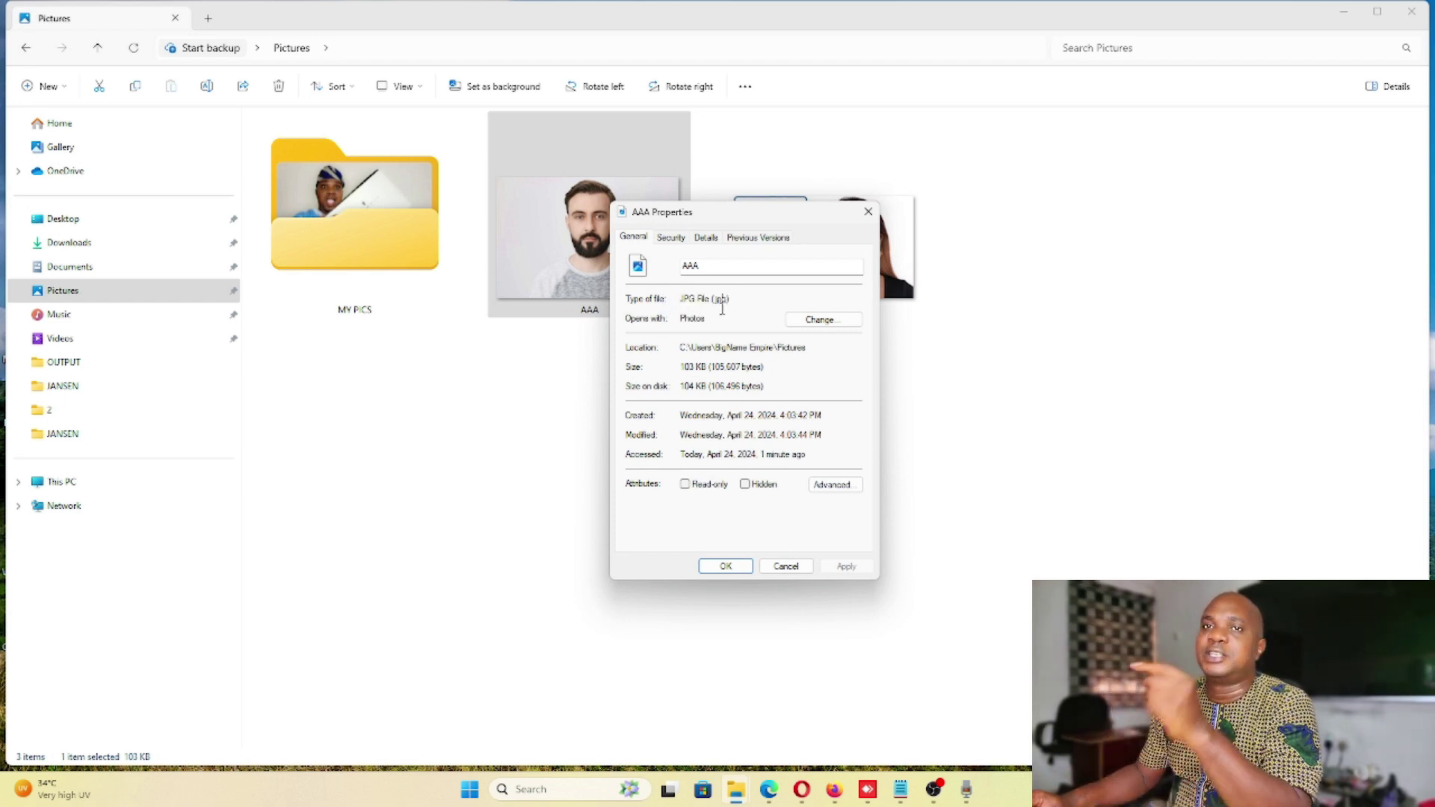
{"action": "left_click", "coordinate": [868, 212]}
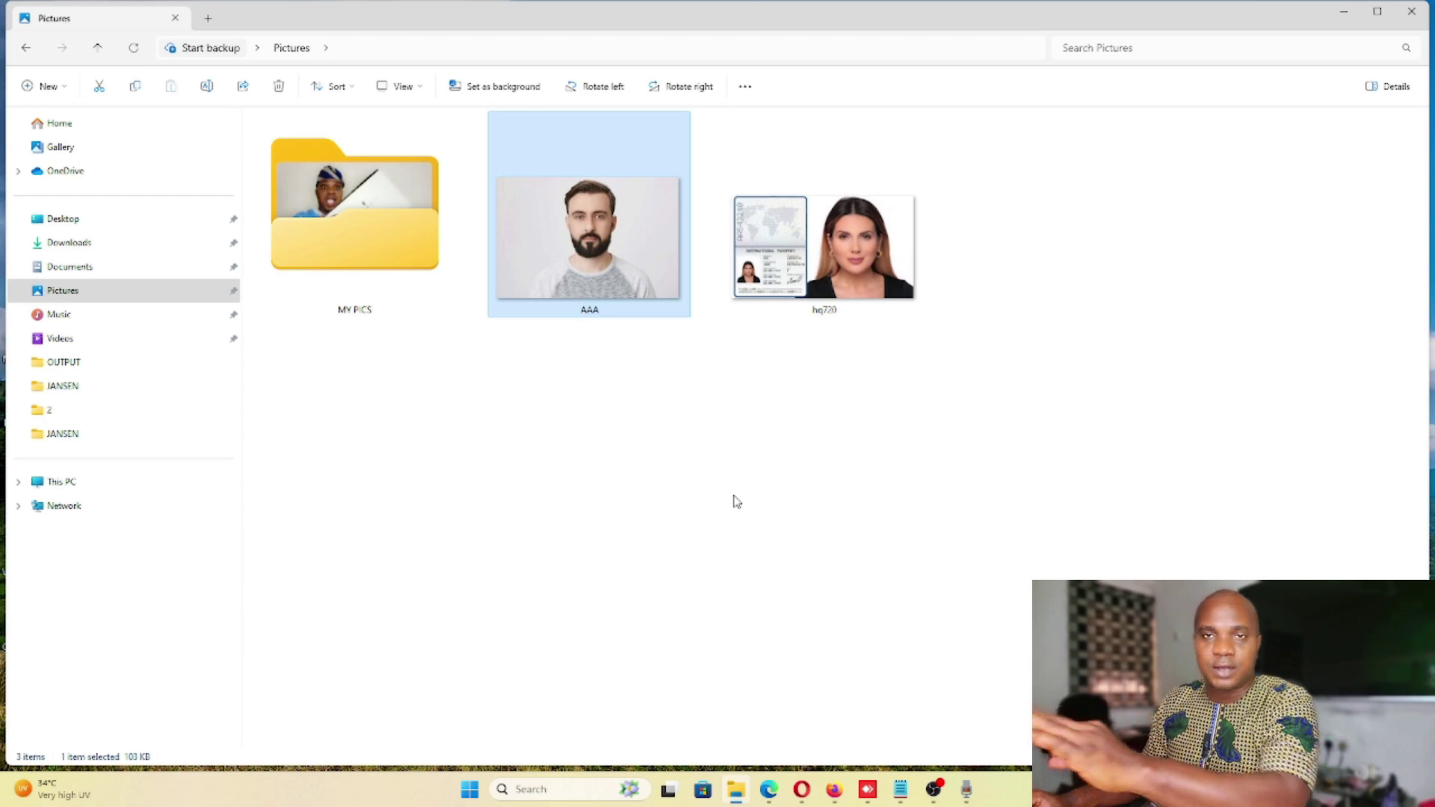
Step: Open the AAA image with the Photos app and start editing it
{"action": "right_click", "coordinate": [574, 228]}
{"action": "mouse_move", "coordinate": [626, 296]}
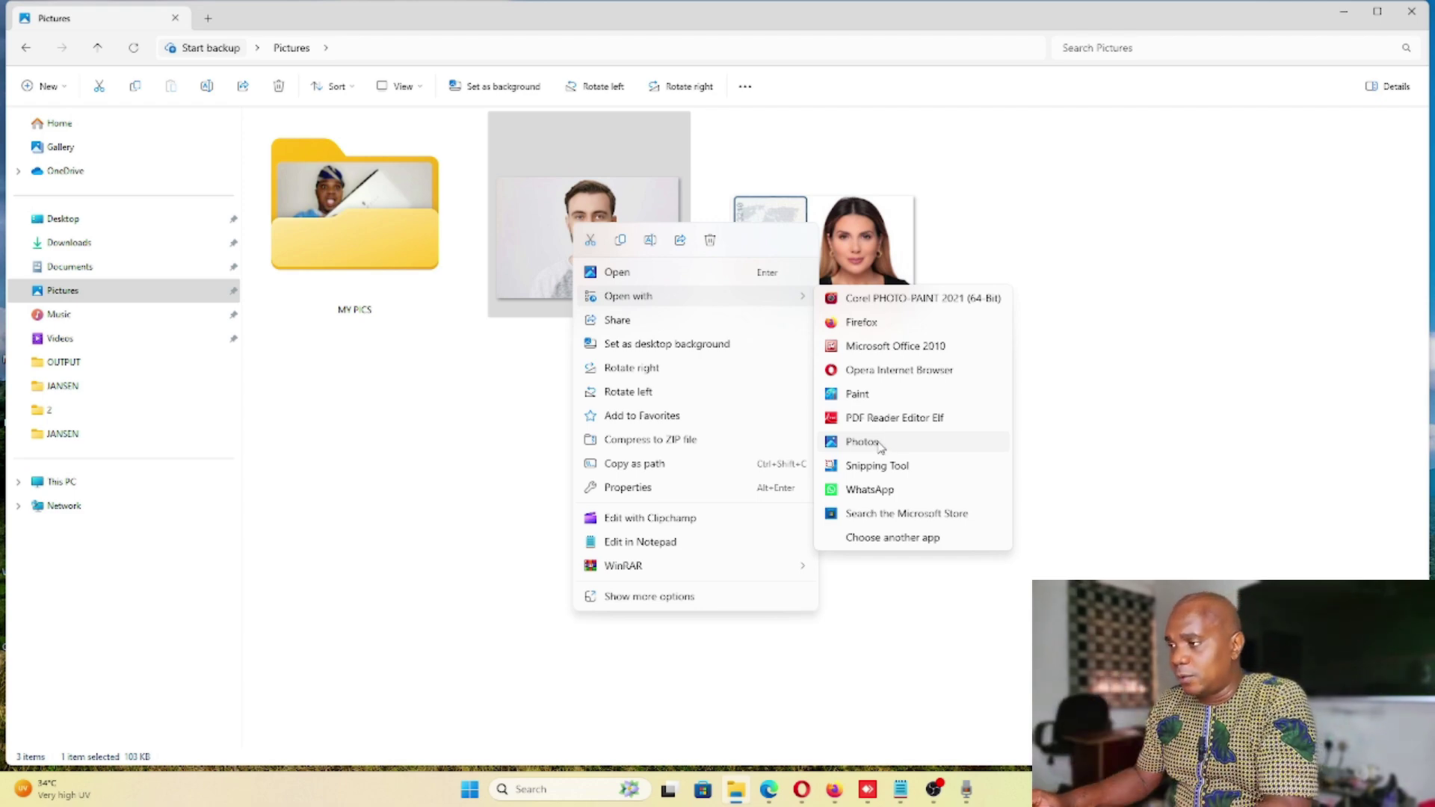
{"action": "left_click", "coordinate": [879, 442]}
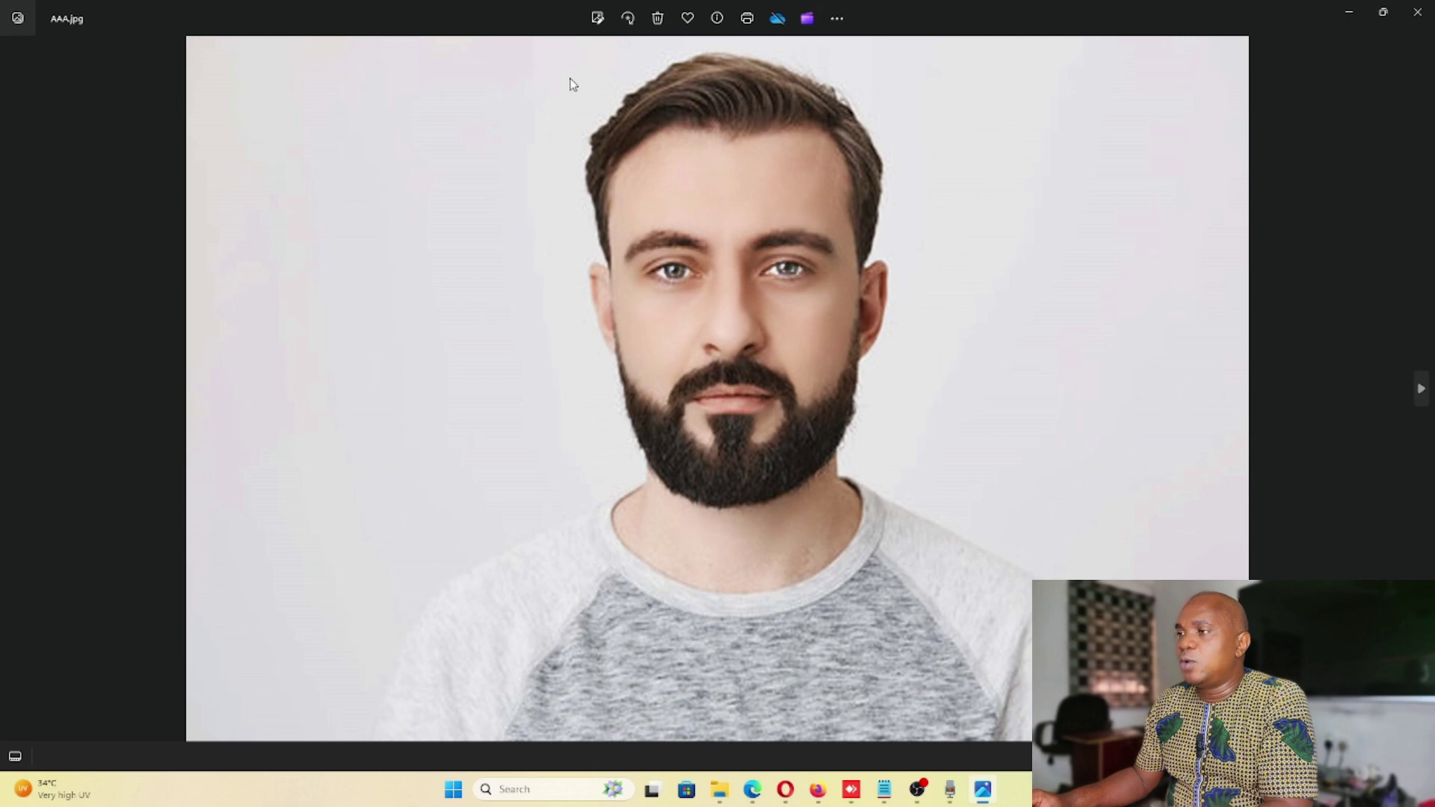
{"action": "left_click", "coordinate": [597, 18]}
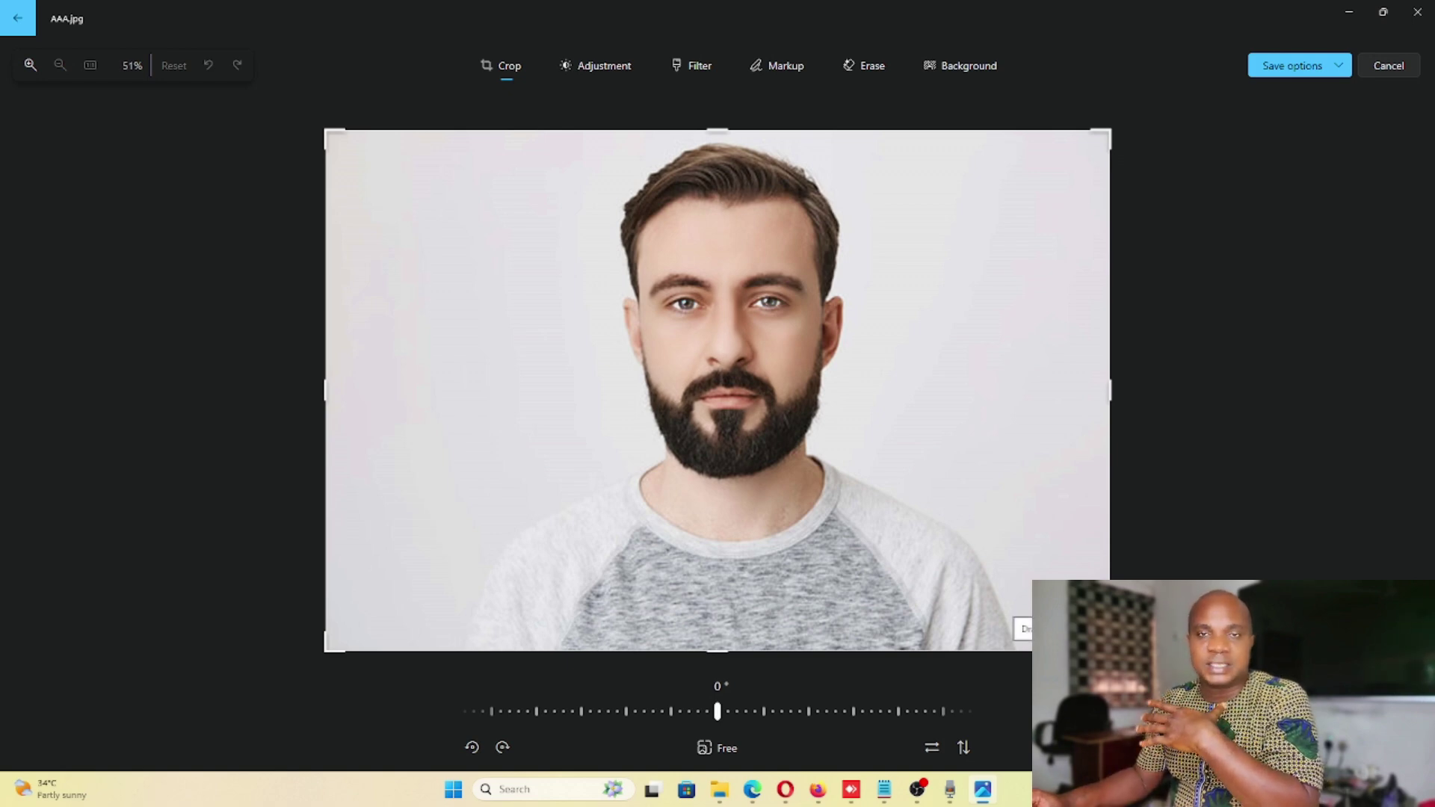
Step: Crop the portrait tightly around the man's head and shoulders to about 942 x 1030 pixels
{"action": "left_click_drag", "start_coordinate": [326, 650], "coordinate": [503, 535]}
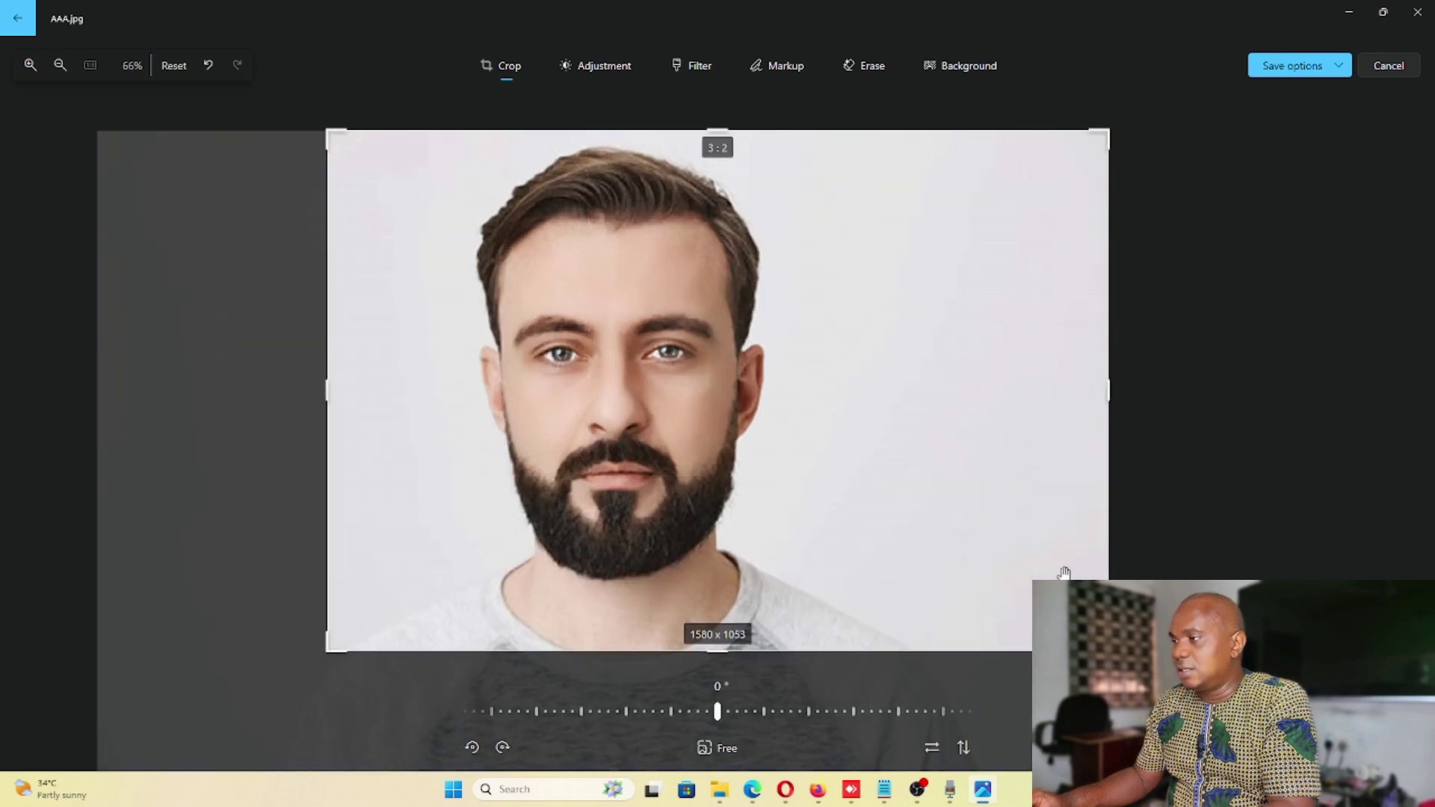
{"action": "left_click_drag", "start_coordinate": [1105, 138], "coordinate": [853, 160]}
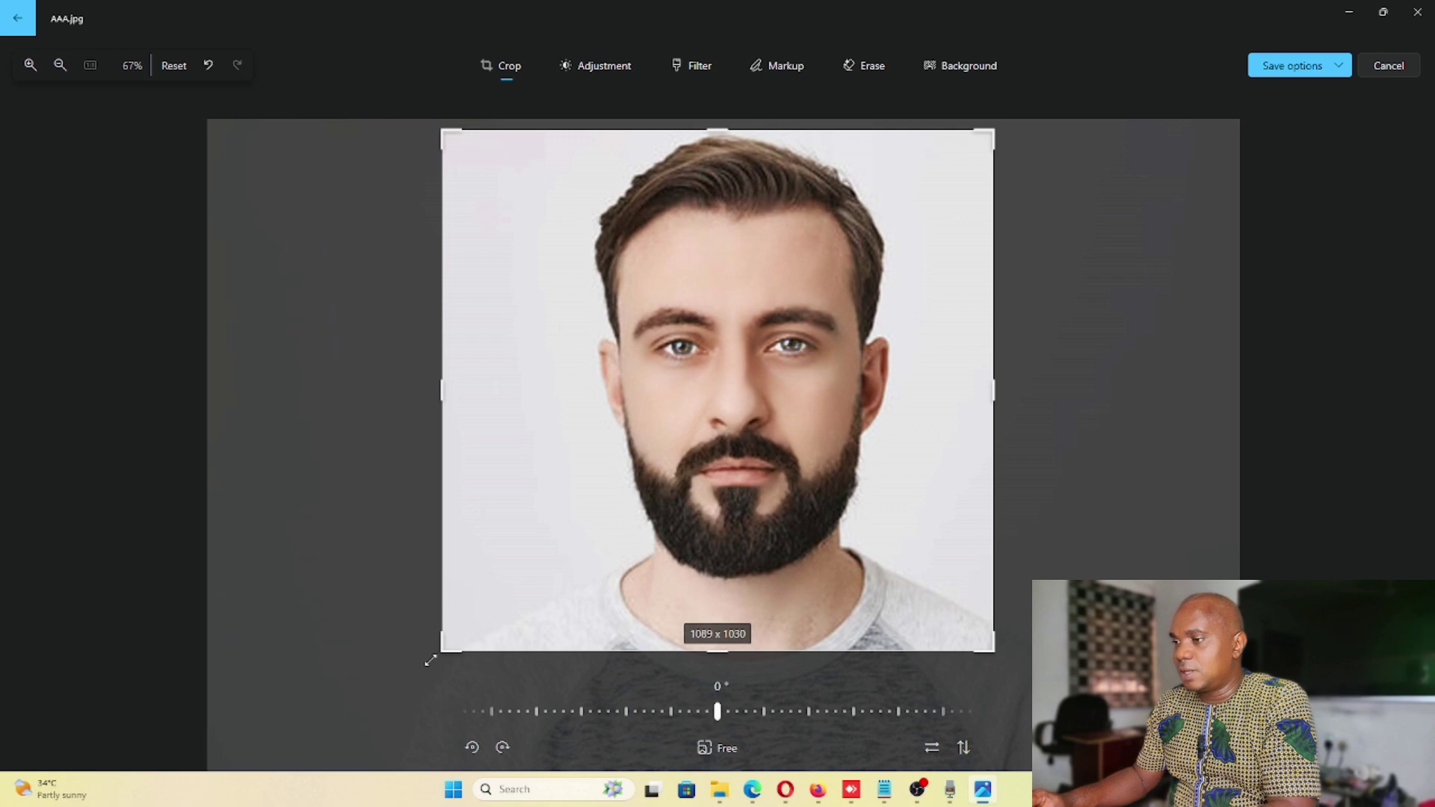
{"action": "left_click_drag", "start_coordinate": [430, 660], "coordinate": [491, 652]}
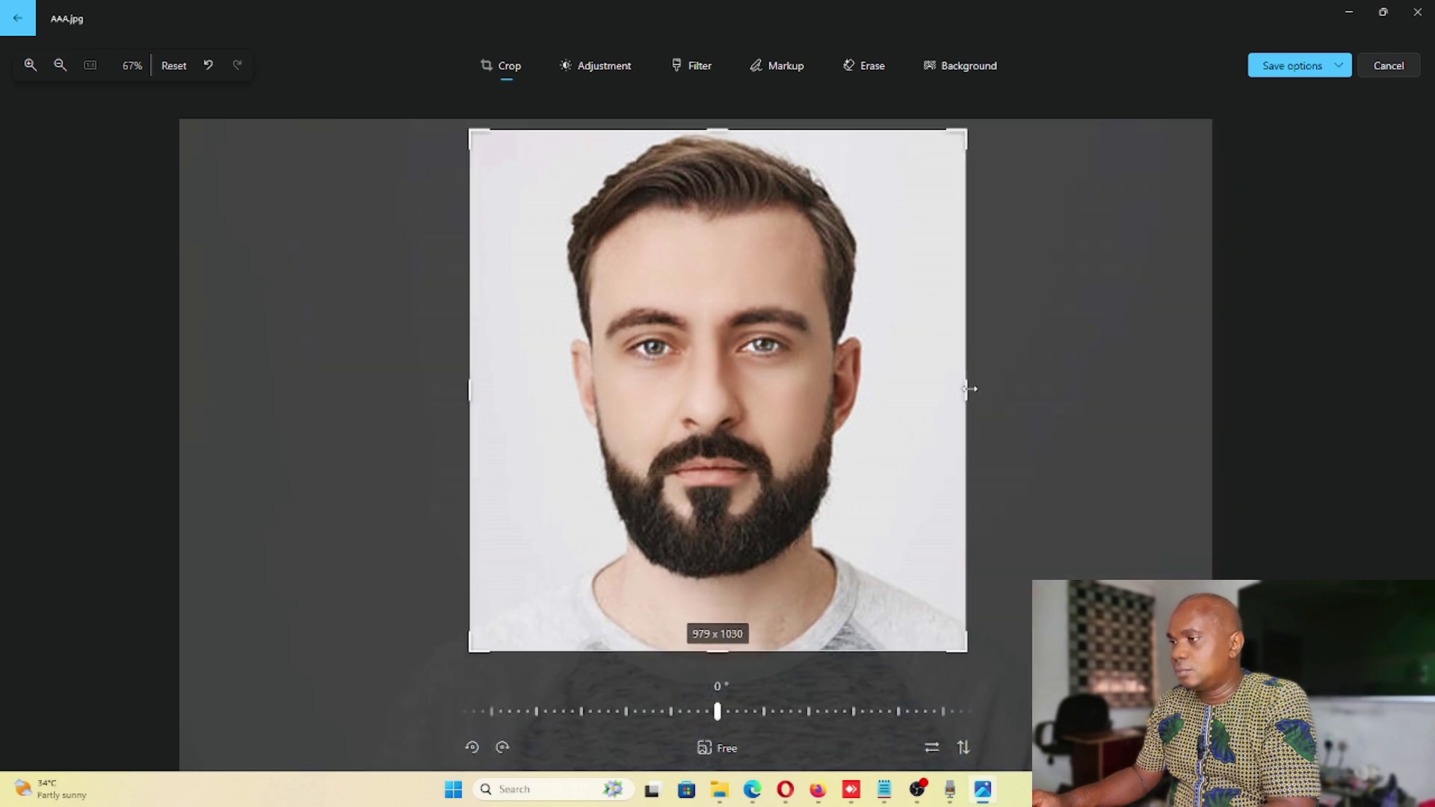
{"action": "left_click_drag", "start_coordinate": [969, 389], "coordinate": [946, 389]}
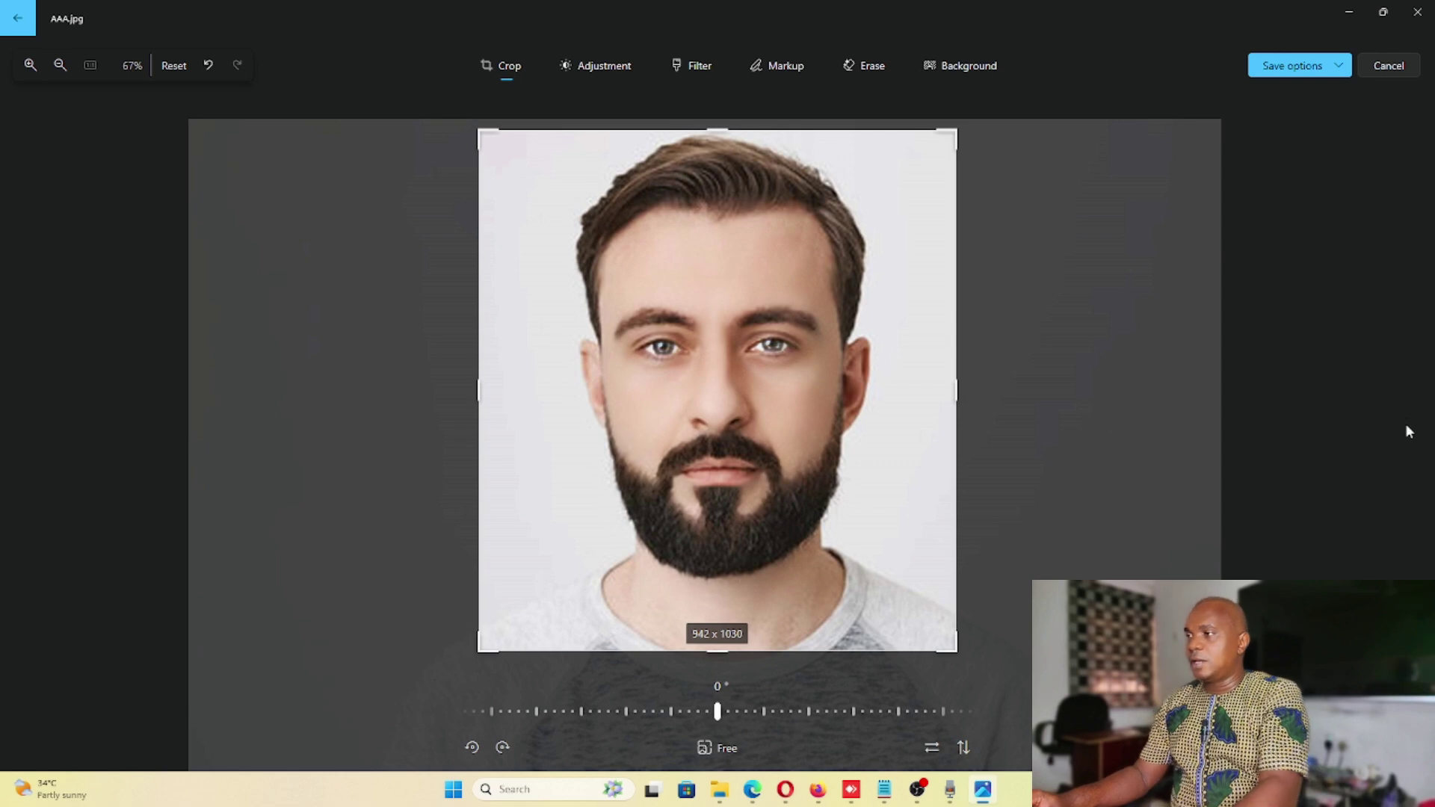
Step: Save the cropped portrait as a copy named BBB in .png format in Pictures, then close the viewer
{"action": "left_click", "coordinate": [1338, 65]}
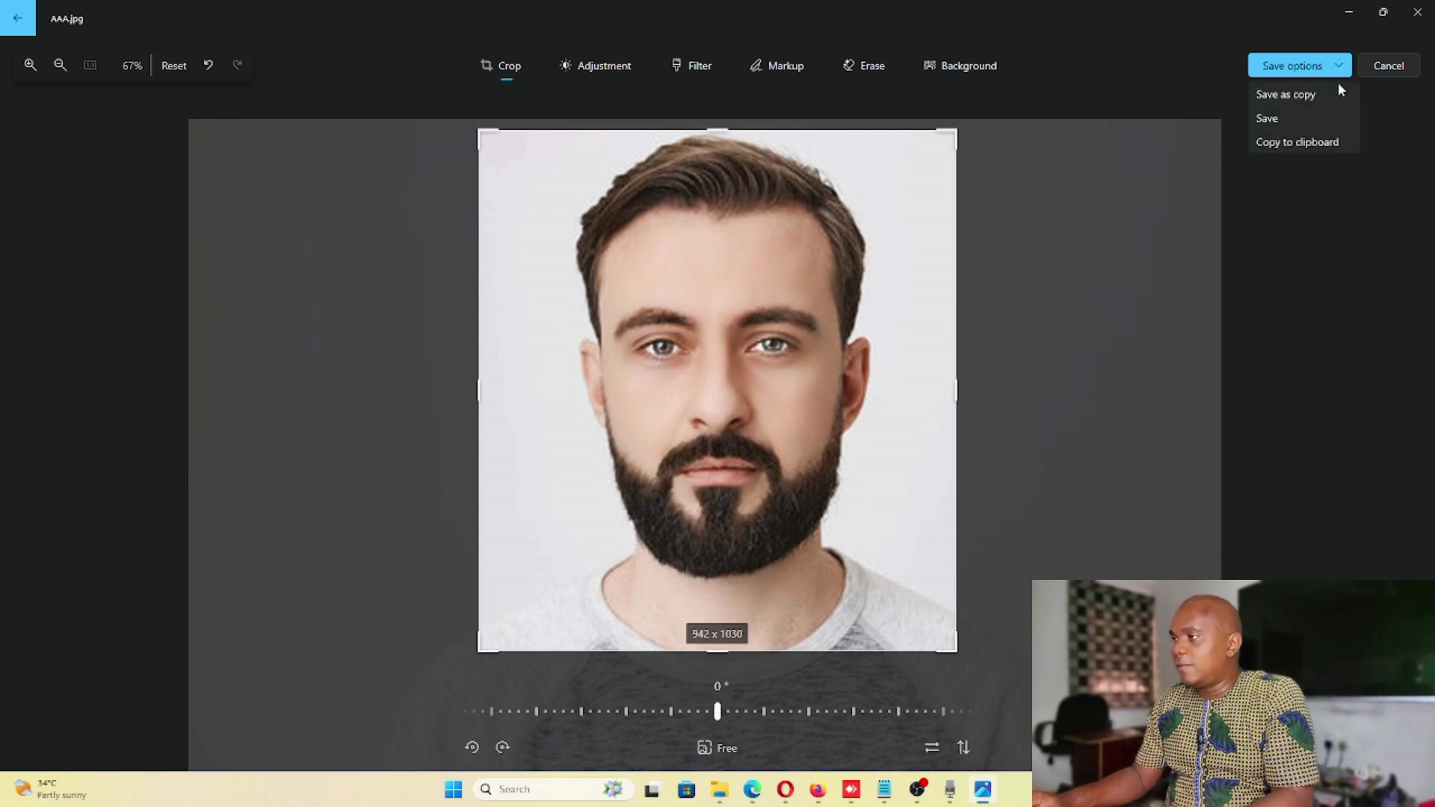
{"action": "left_click", "coordinate": [1299, 98]}
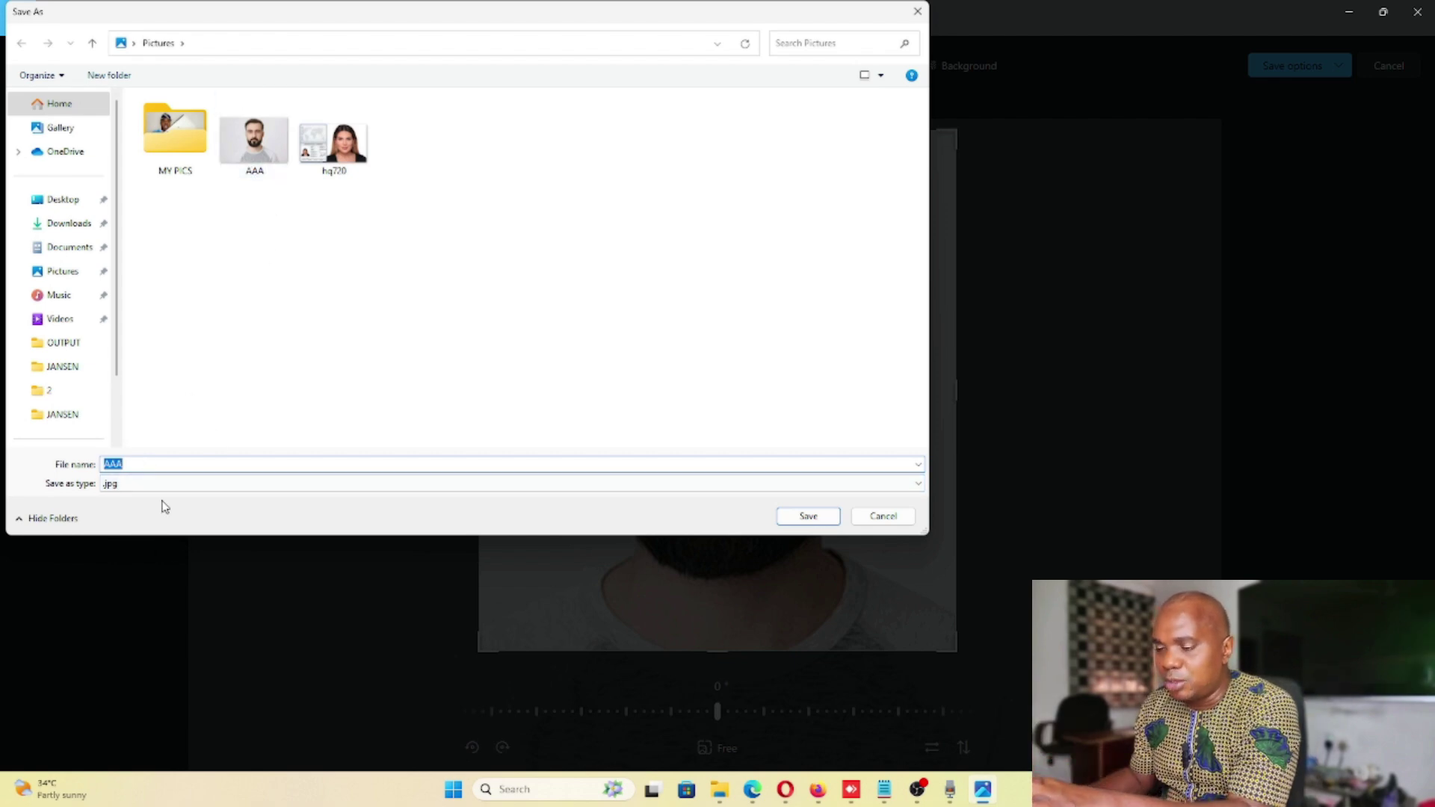
{"action": "type", "text": "888"}
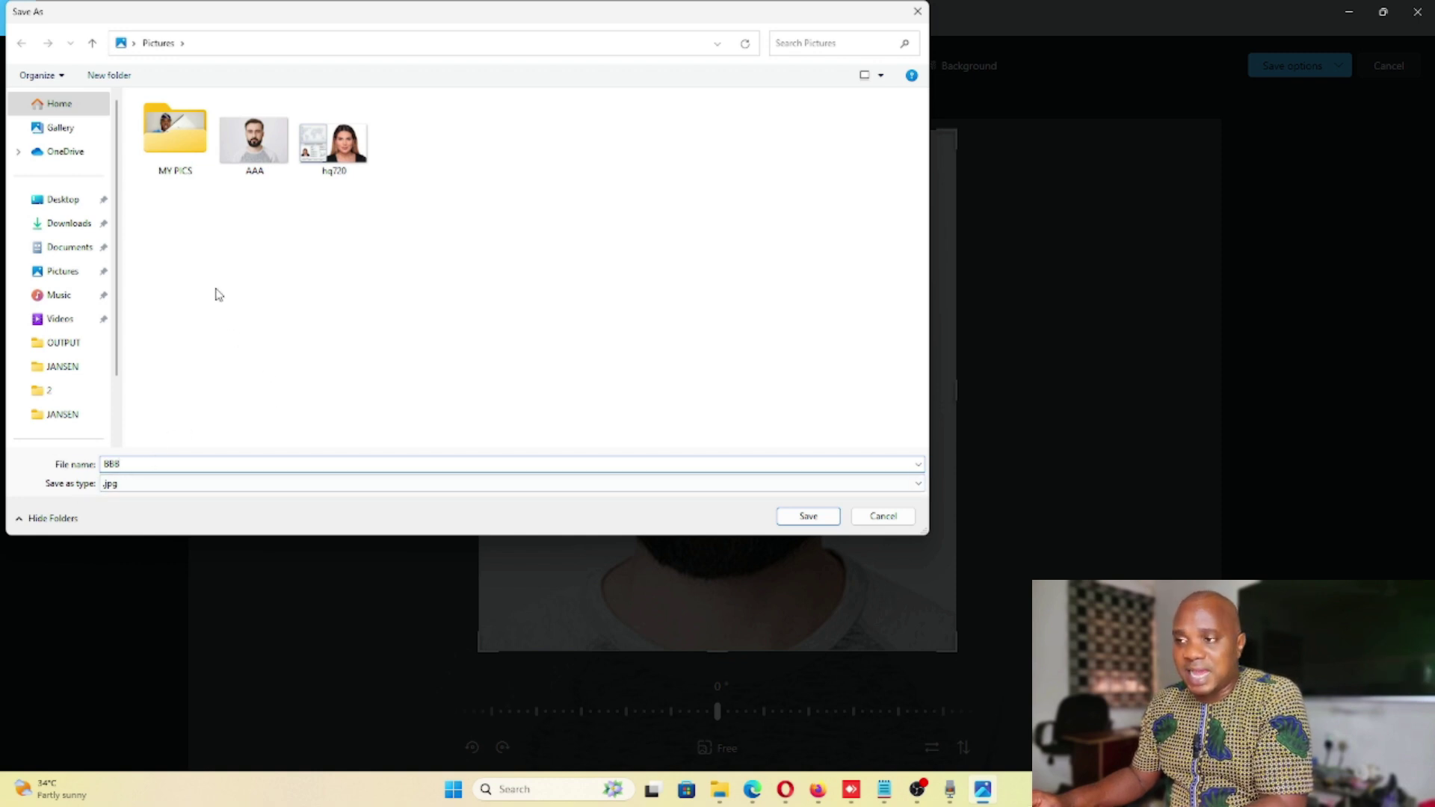
{"action": "left_click", "coordinate": [159, 485]}
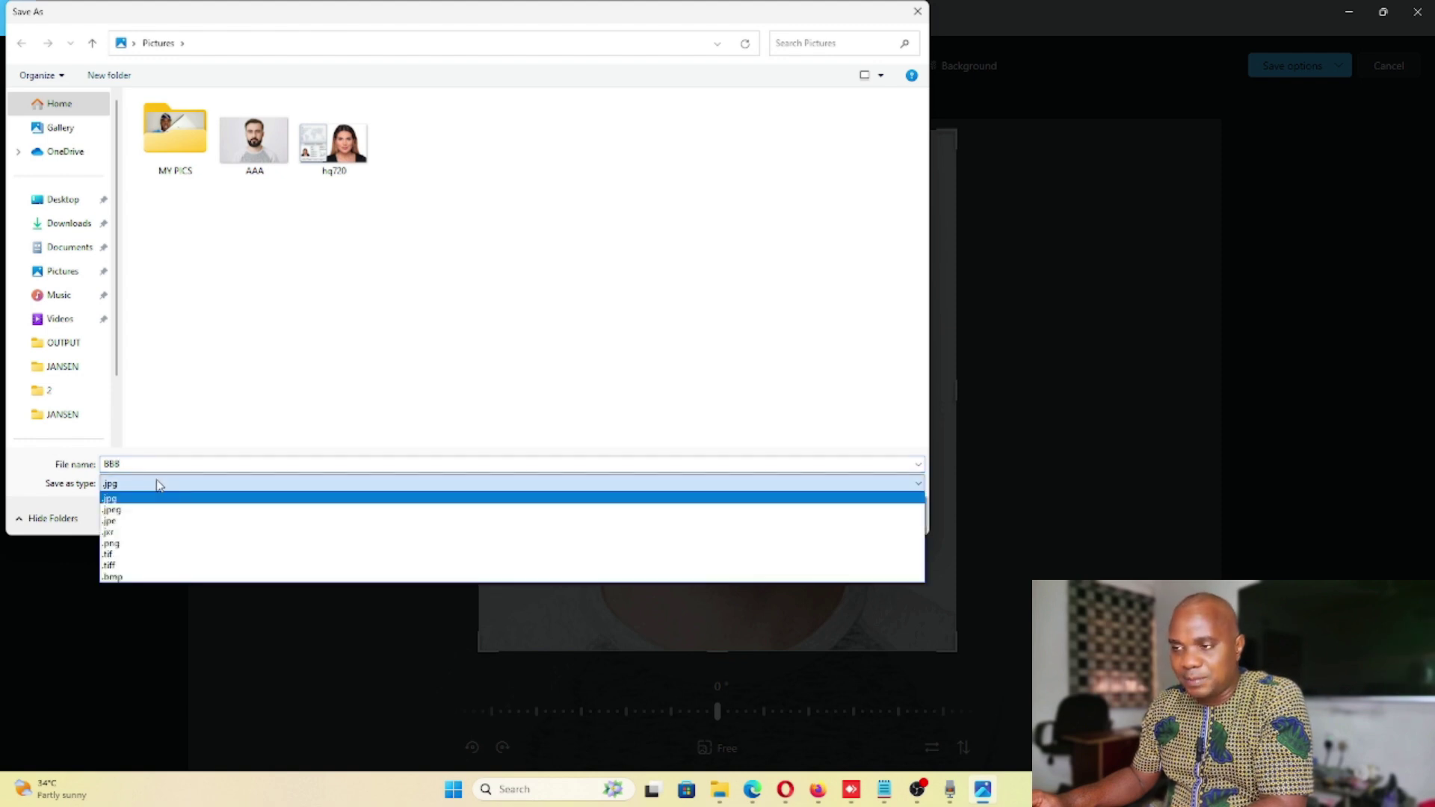
{"action": "left_click", "coordinate": [148, 543]}
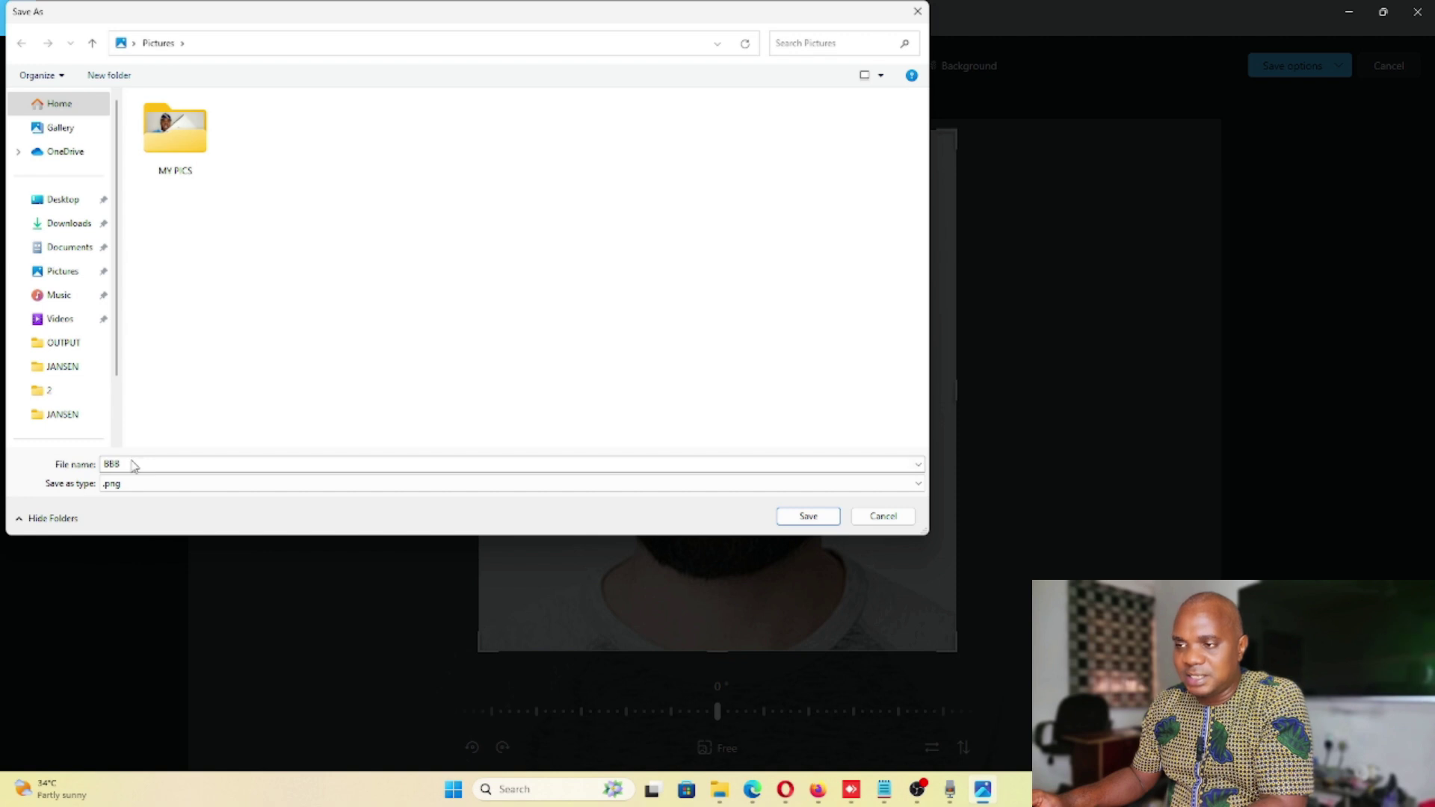
{"action": "left_click", "coordinate": [808, 516]}
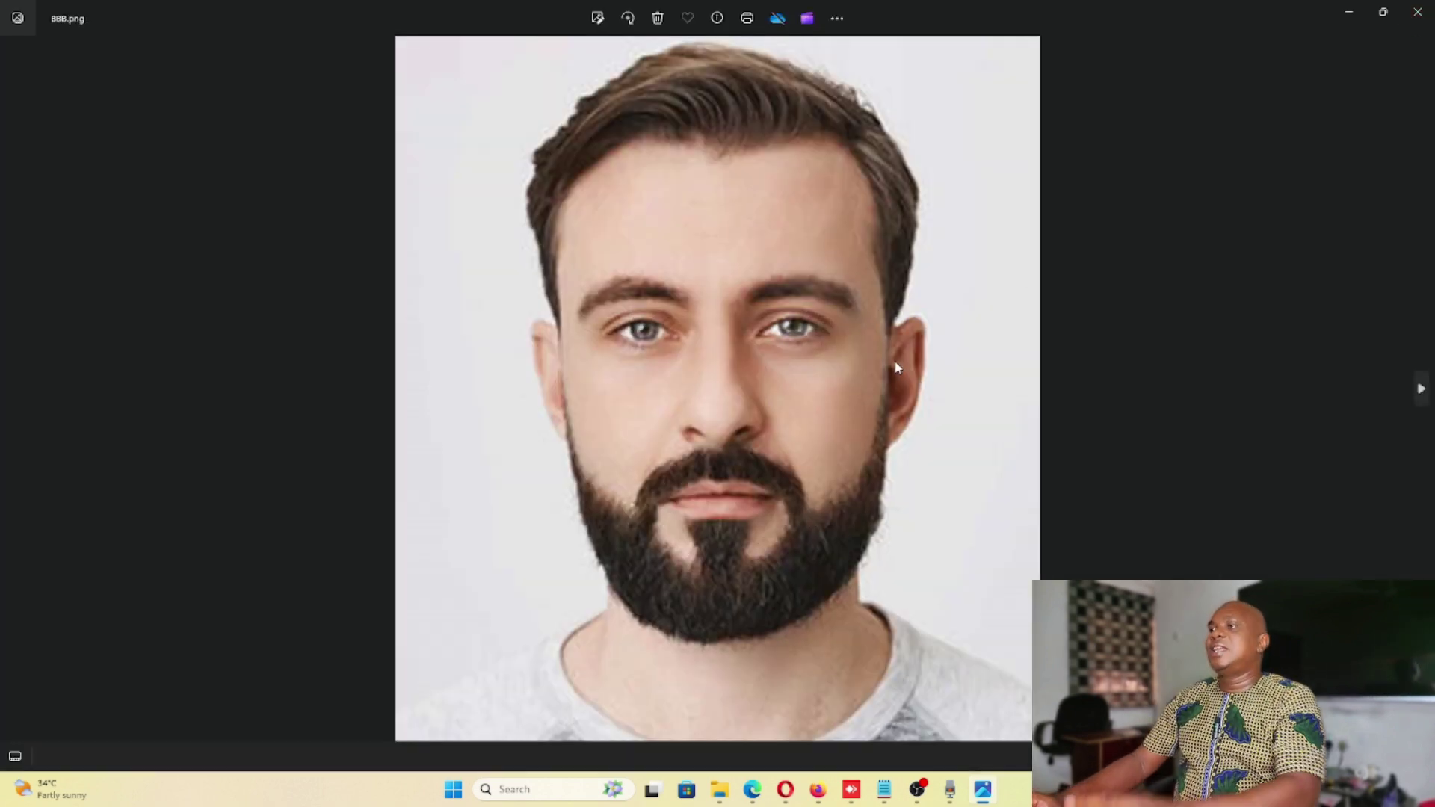
{"action": "left_click", "coordinate": [1417, 11]}
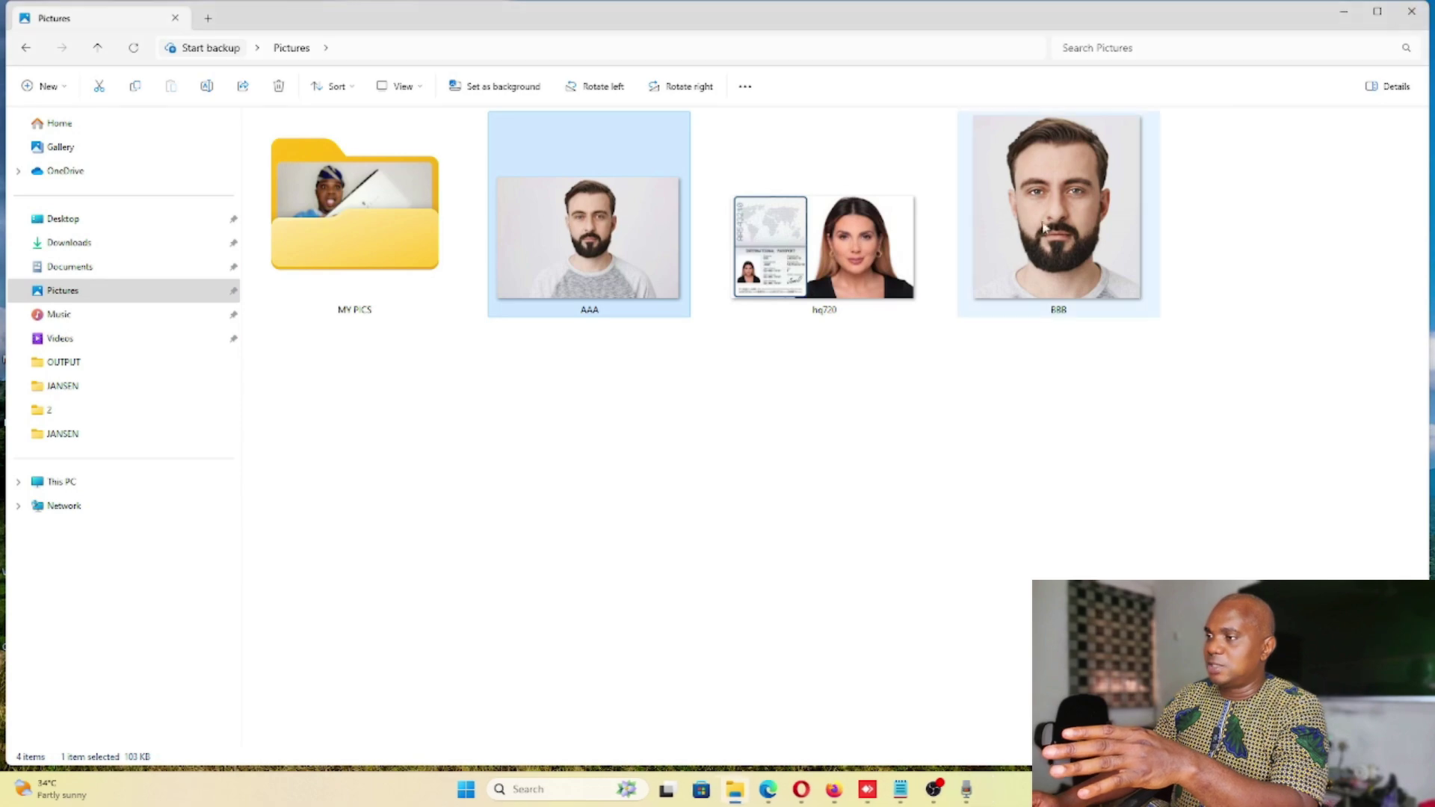
Step: View the AAA image and the cropped BBB image full size one after the other, closing the viewer each time
{"action": "double_click", "coordinate": [561, 268]}
{"action": "left_click", "coordinate": [1415, 13]}
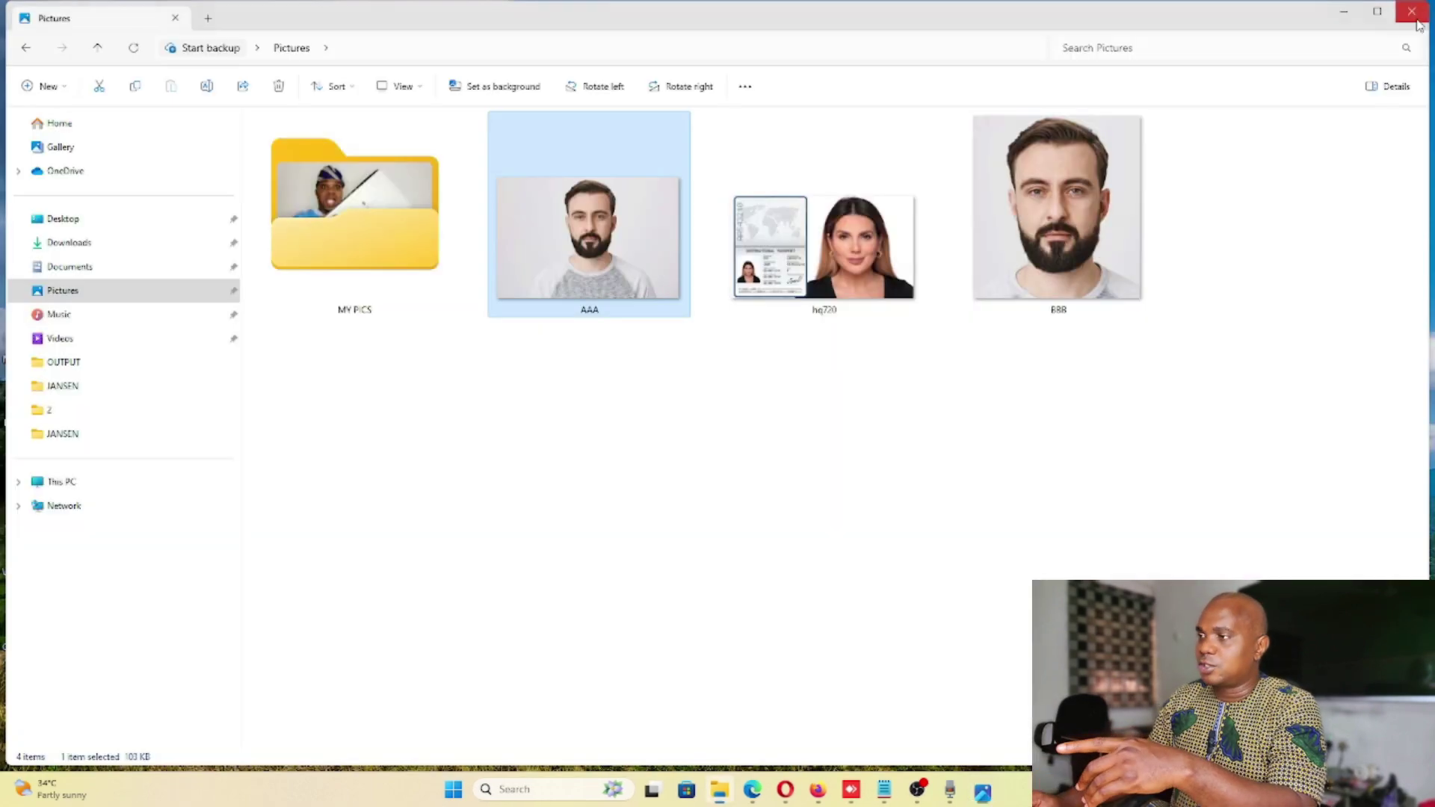
{"action": "left_click", "coordinate": [1045, 218]}
{"action": "double_click", "coordinate": [1044, 218]}
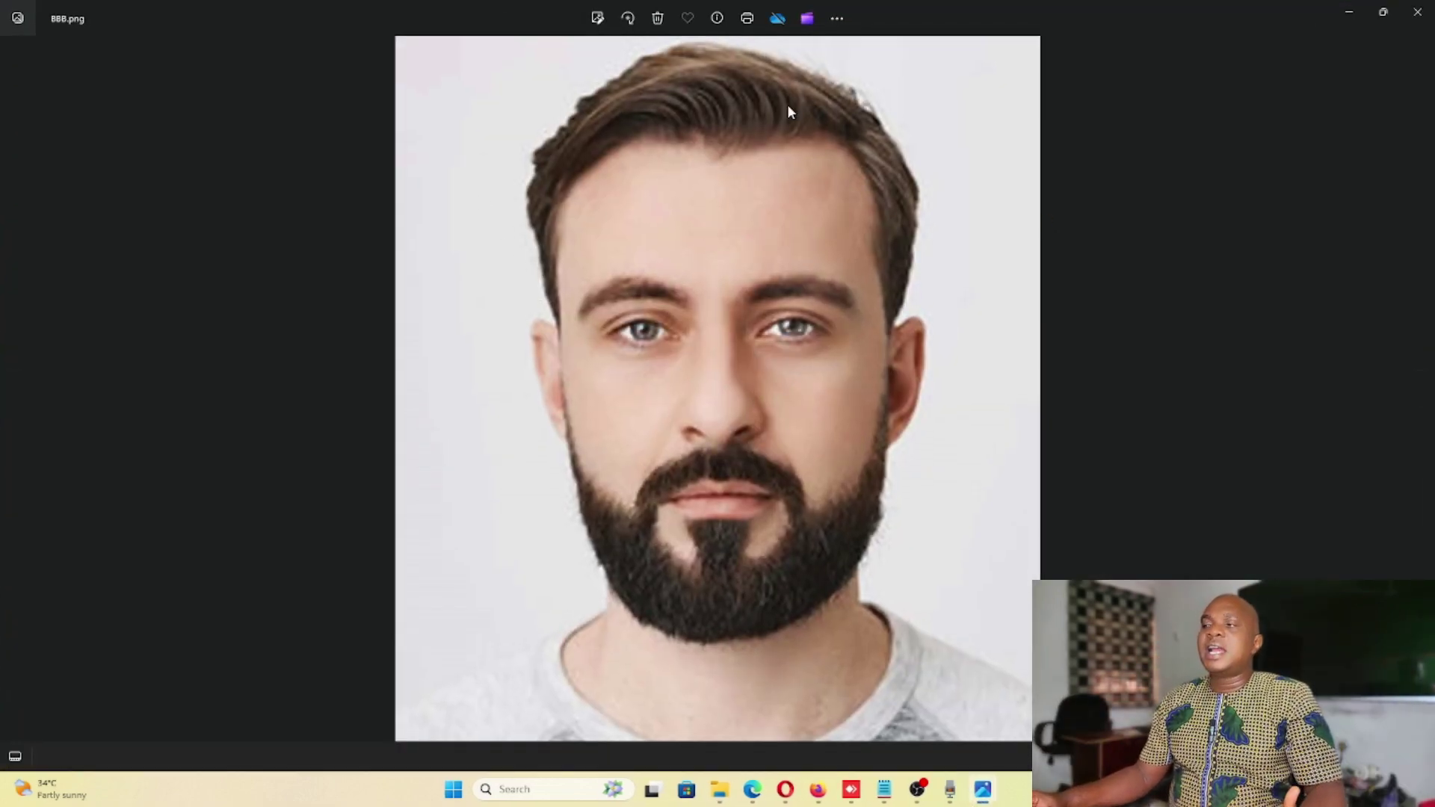
{"action": "left_click", "coordinate": [1417, 12]}
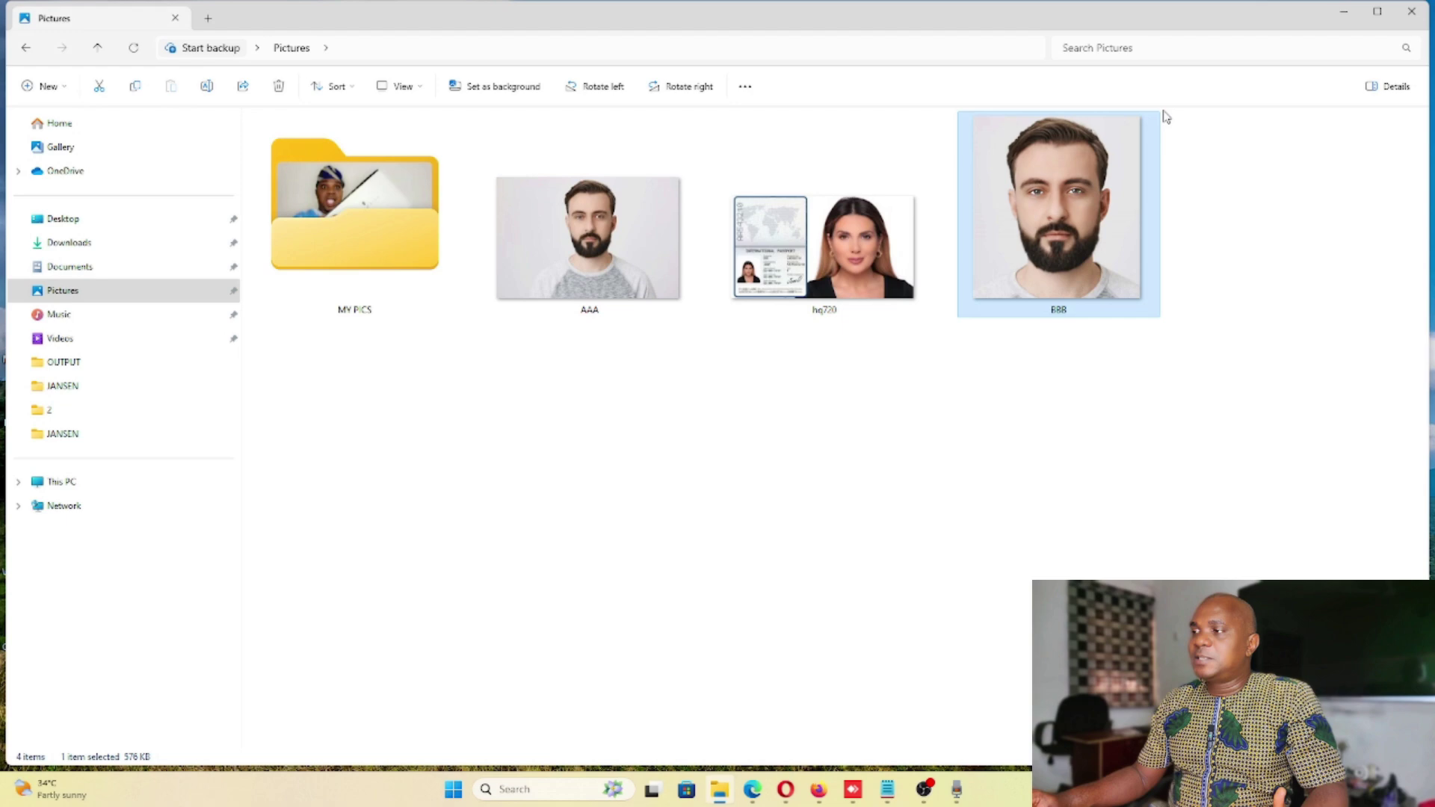
Step: Check the file type of the BBB image in its properties, then view the image full size and close the viewer
{"action": "right_click", "coordinate": [1041, 198]}
{"action": "left_click", "coordinate": [1113, 567]}
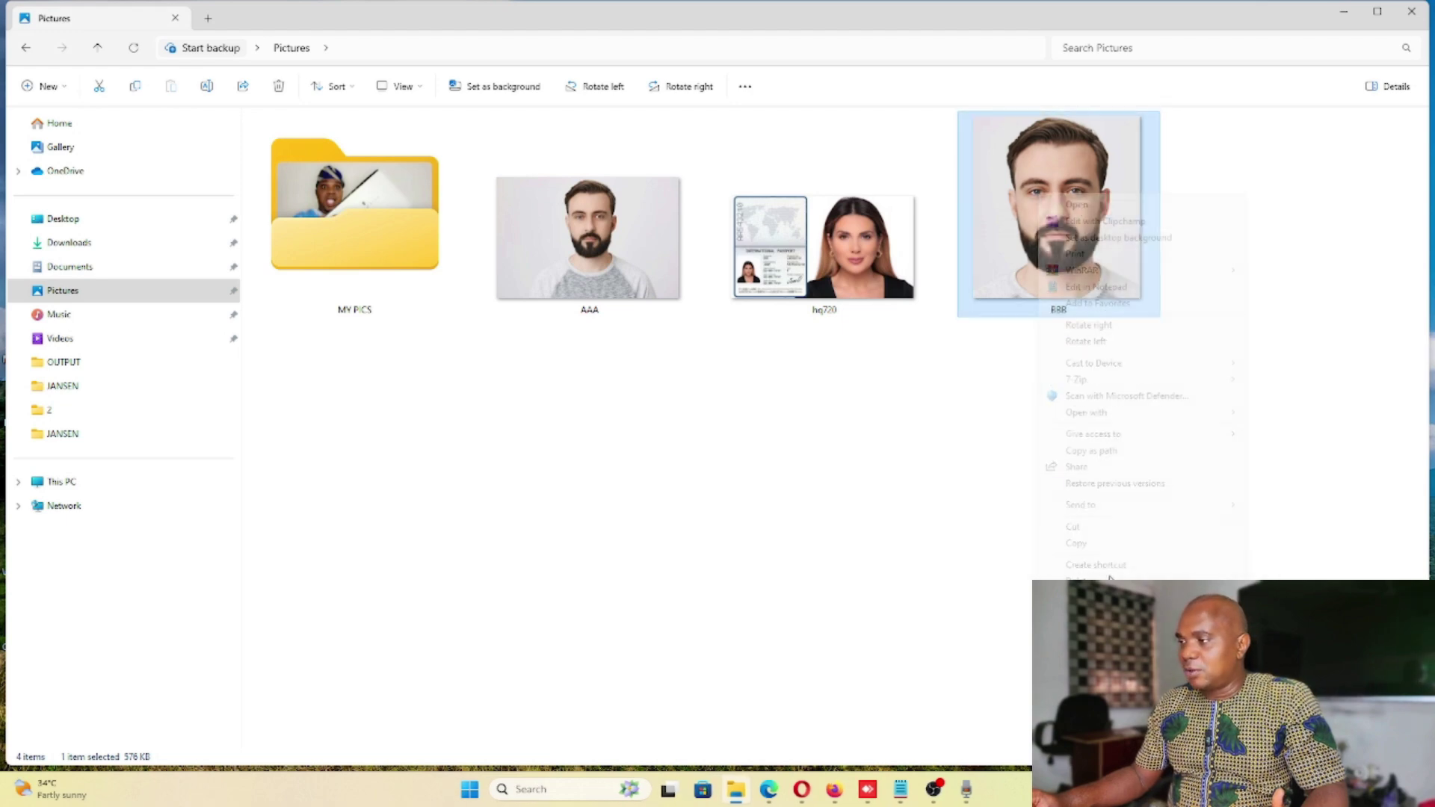
{"action": "left_click", "coordinate": [1091, 618]}
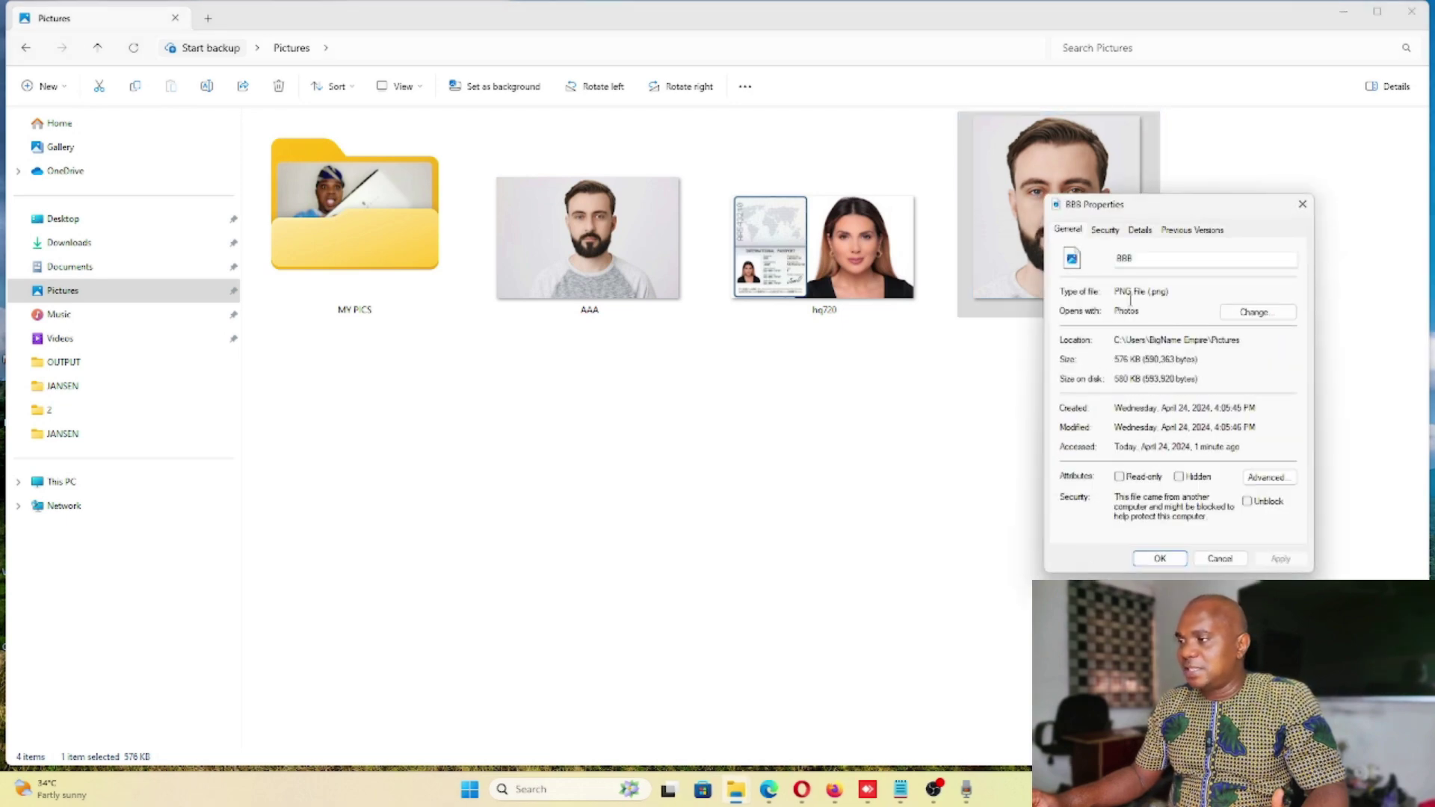
{"action": "left_click_drag", "start_coordinate": [1173, 293], "coordinate": [1091, 297]}
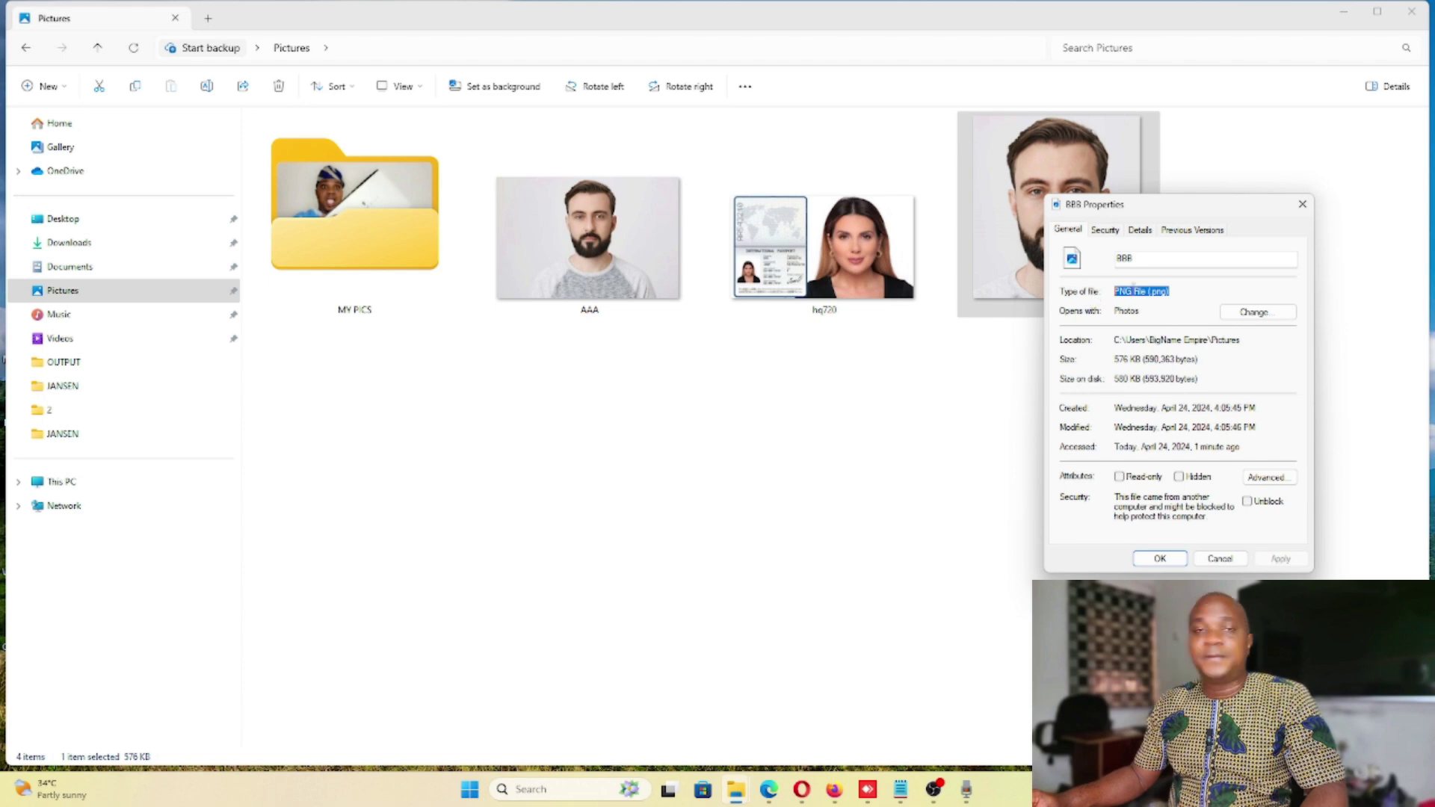
{"action": "left_click", "coordinate": [1302, 203]}
{"action": "double_click", "coordinate": [1073, 219]}
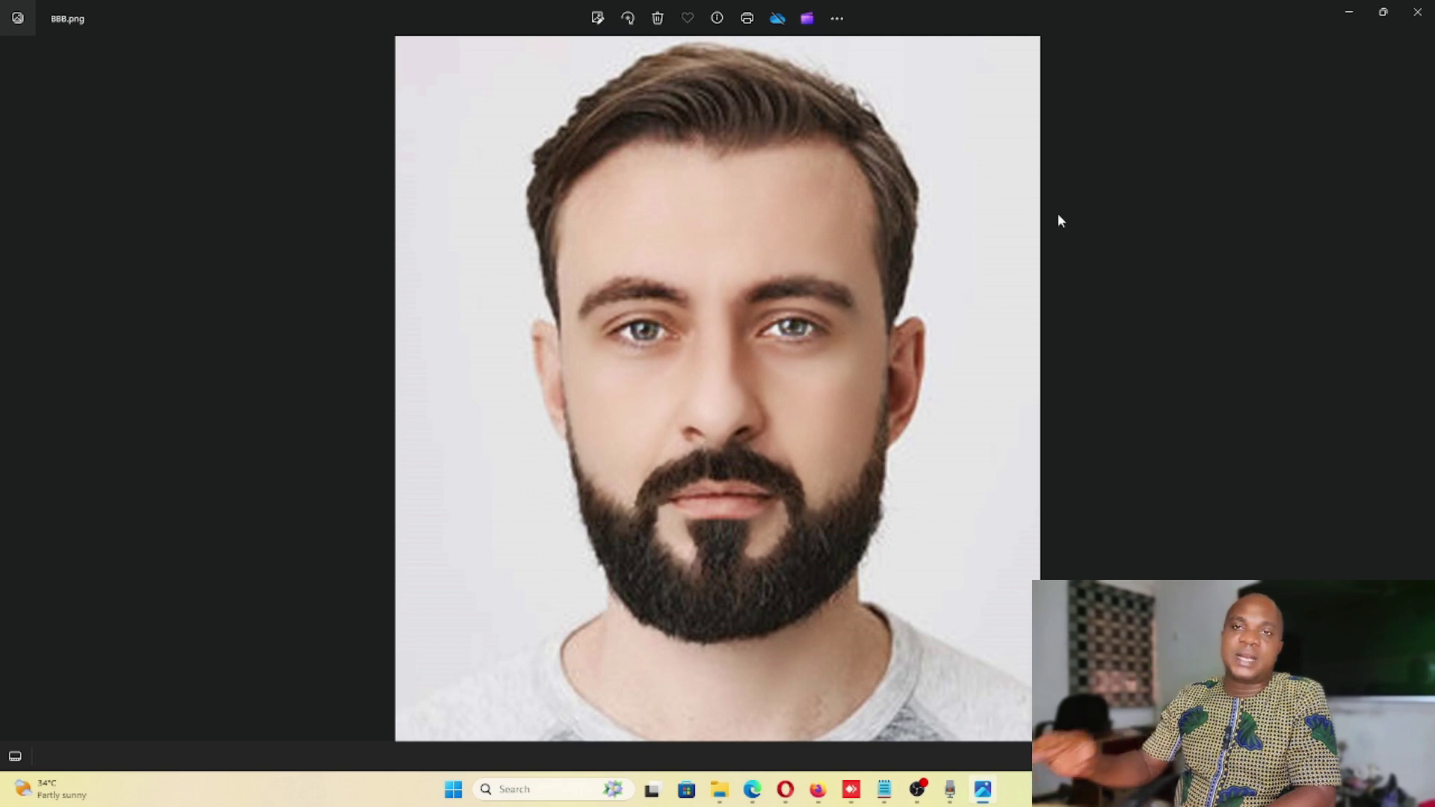
{"action": "left_click", "coordinate": [1417, 12]}
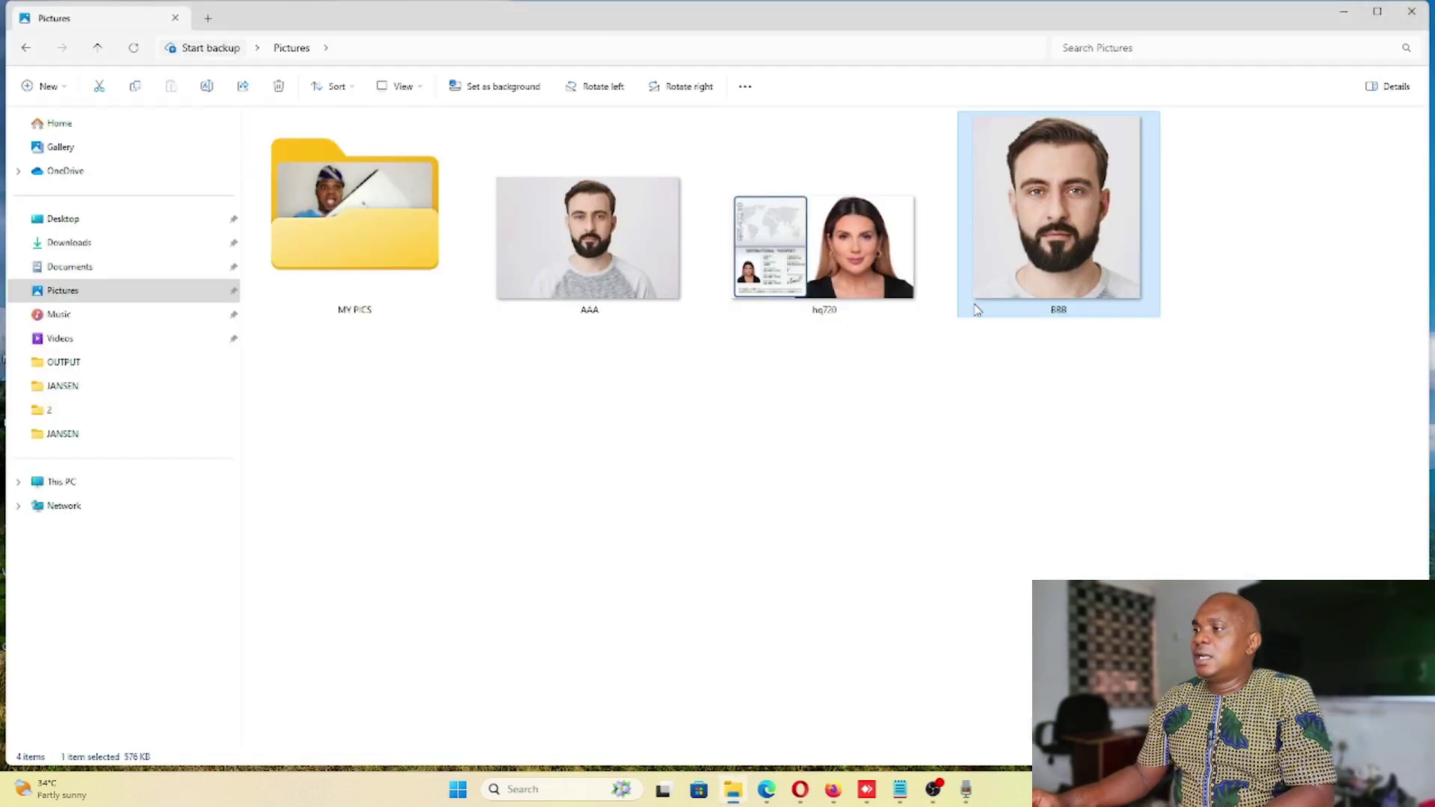
Step: Open the BBB image with Microsoft Office 2010 and dismiss the activation wizard
{"action": "right_click", "coordinate": [1038, 208]}
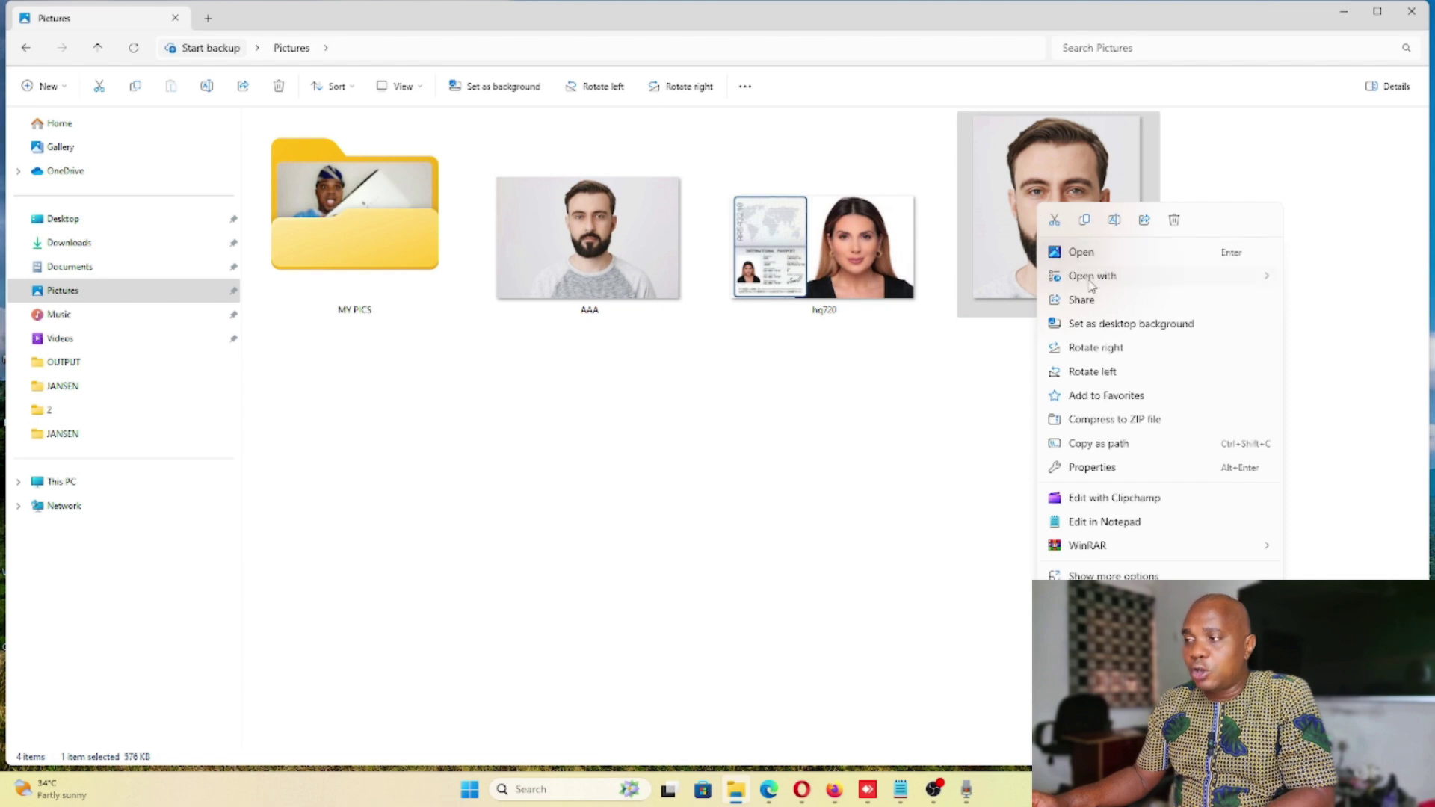
{"action": "mouse_move", "coordinate": [1098, 284]}
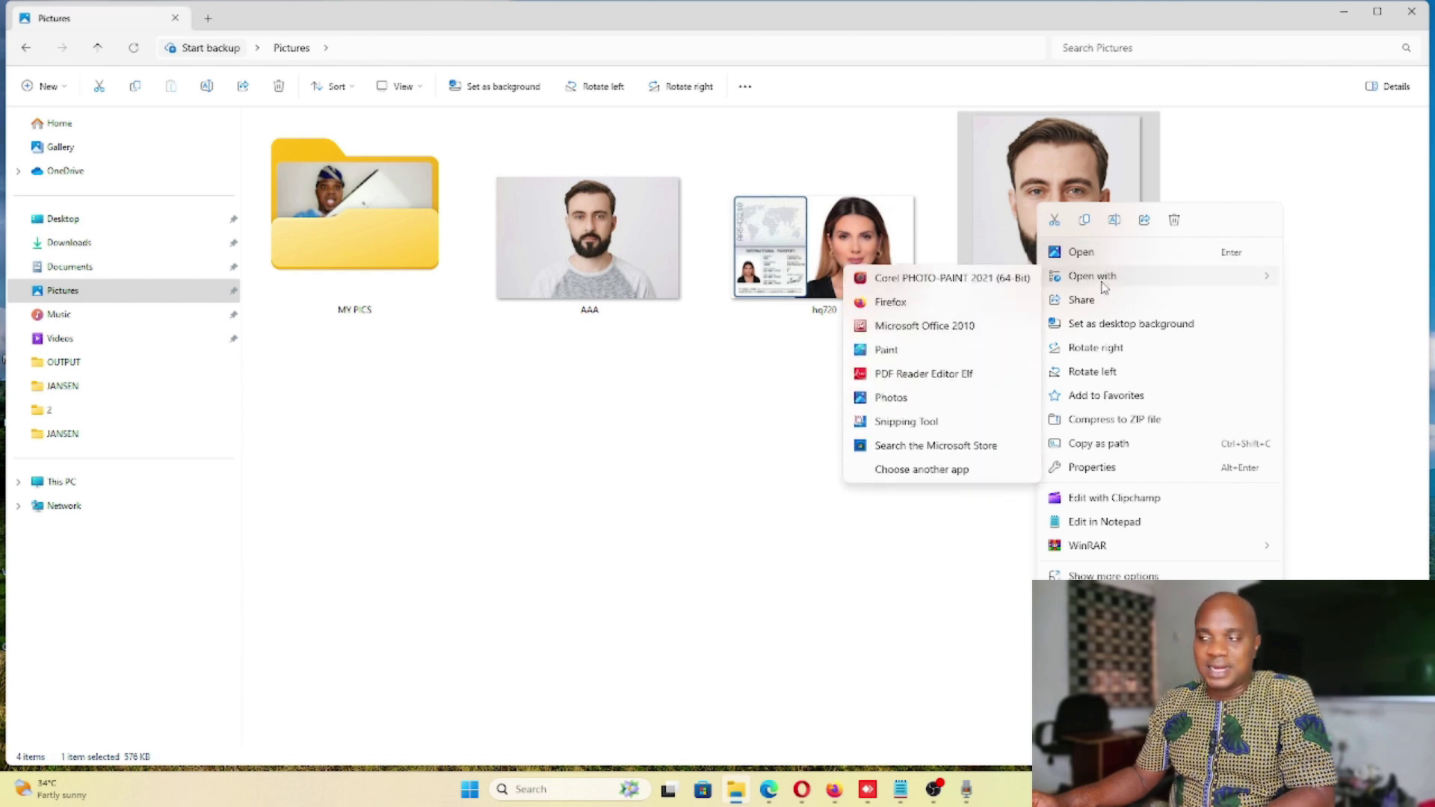
{"action": "left_click", "coordinate": [976, 329]}
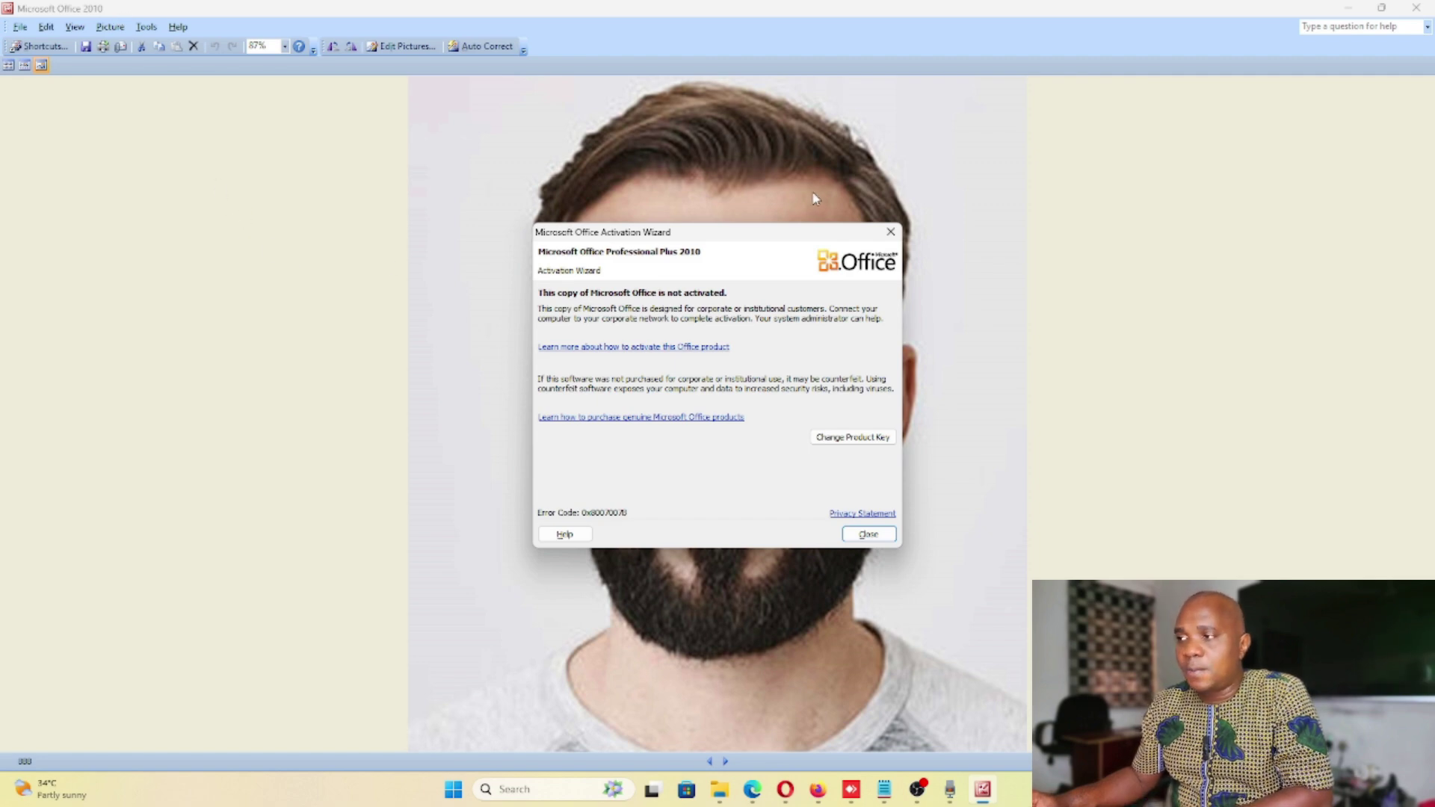
{"action": "left_click", "coordinate": [890, 232]}
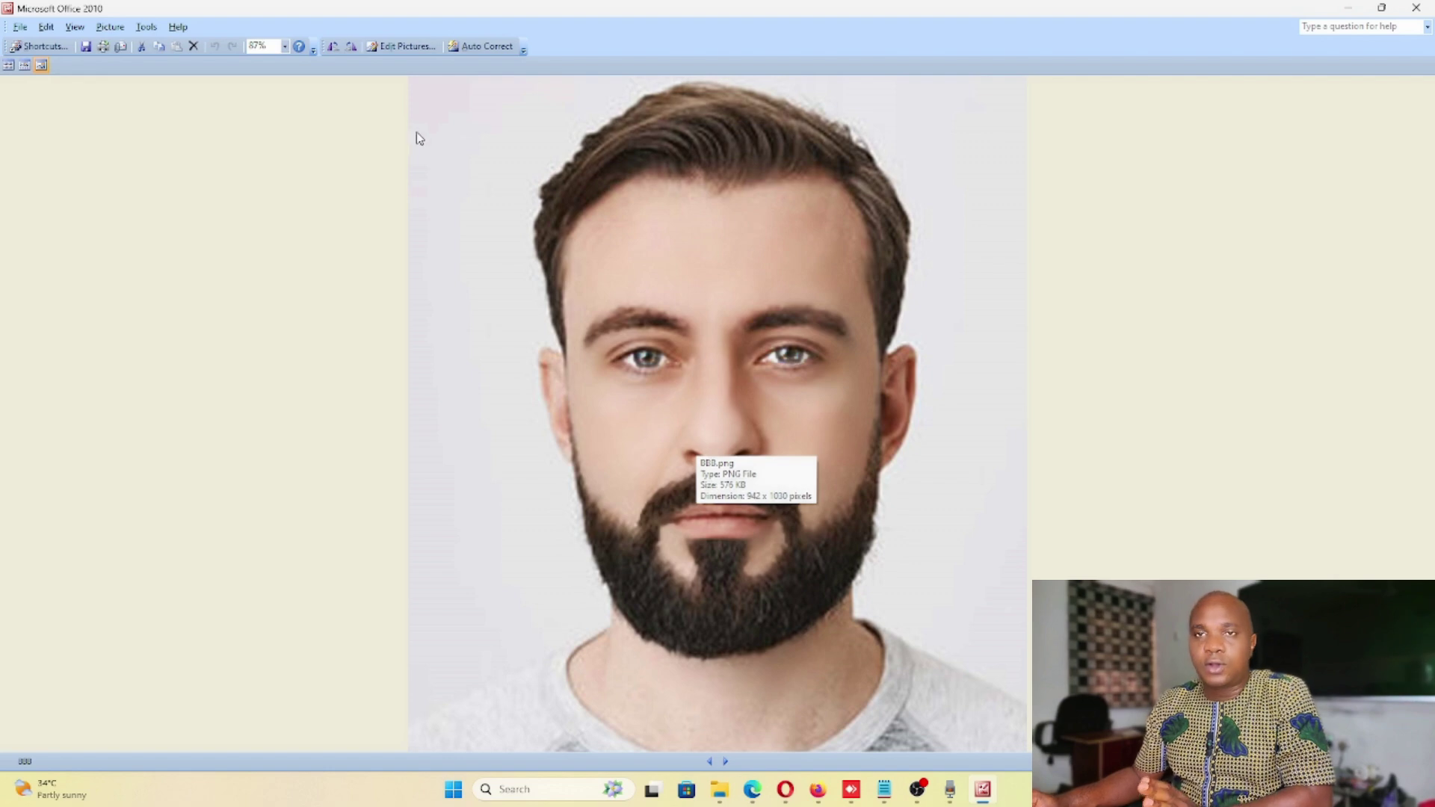
Step: Compress the BBB picture for web pages and apply the compression
{"action": "left_click", "coordinate": [402, 47]}
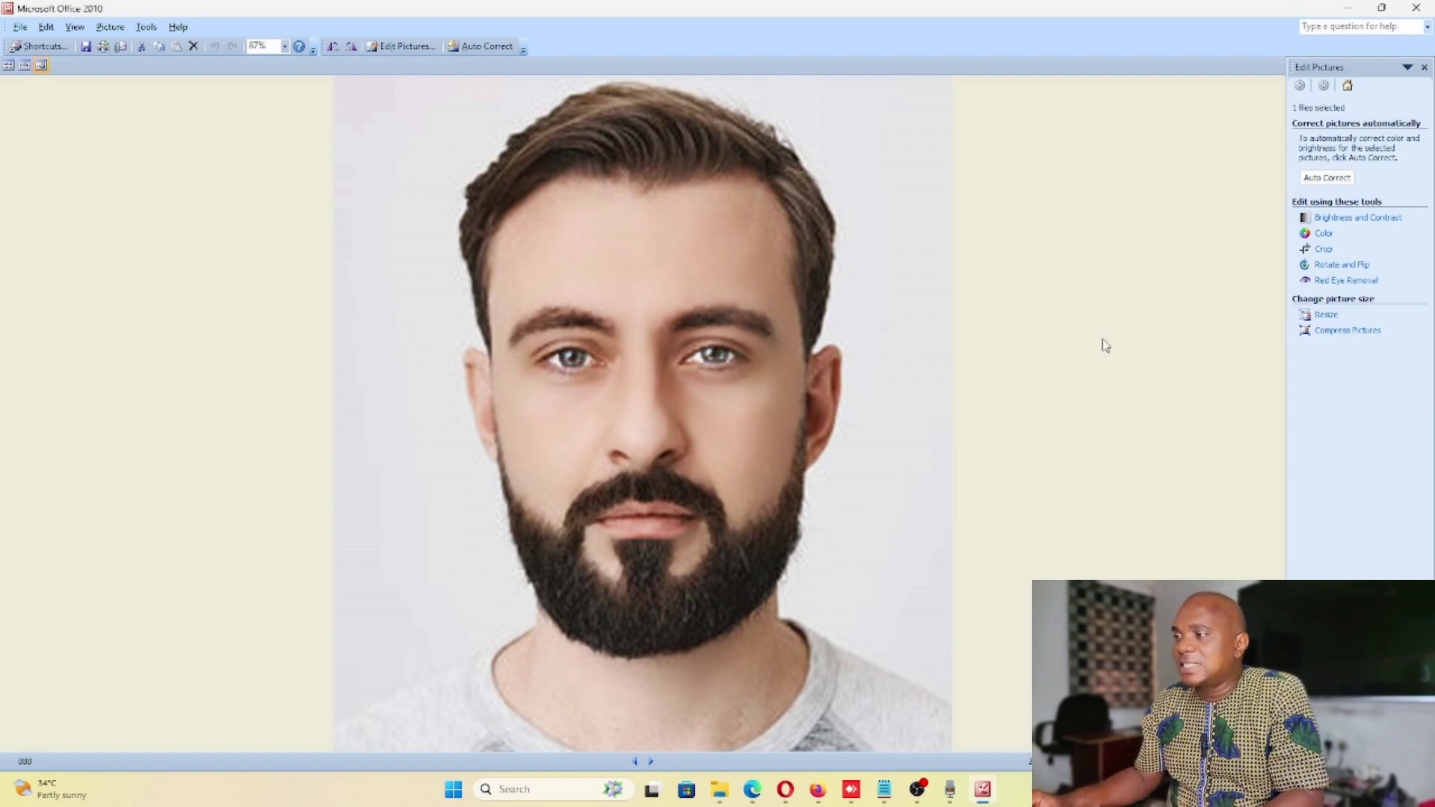
{"action": "left_click", "coordinate": [1349, 332]}
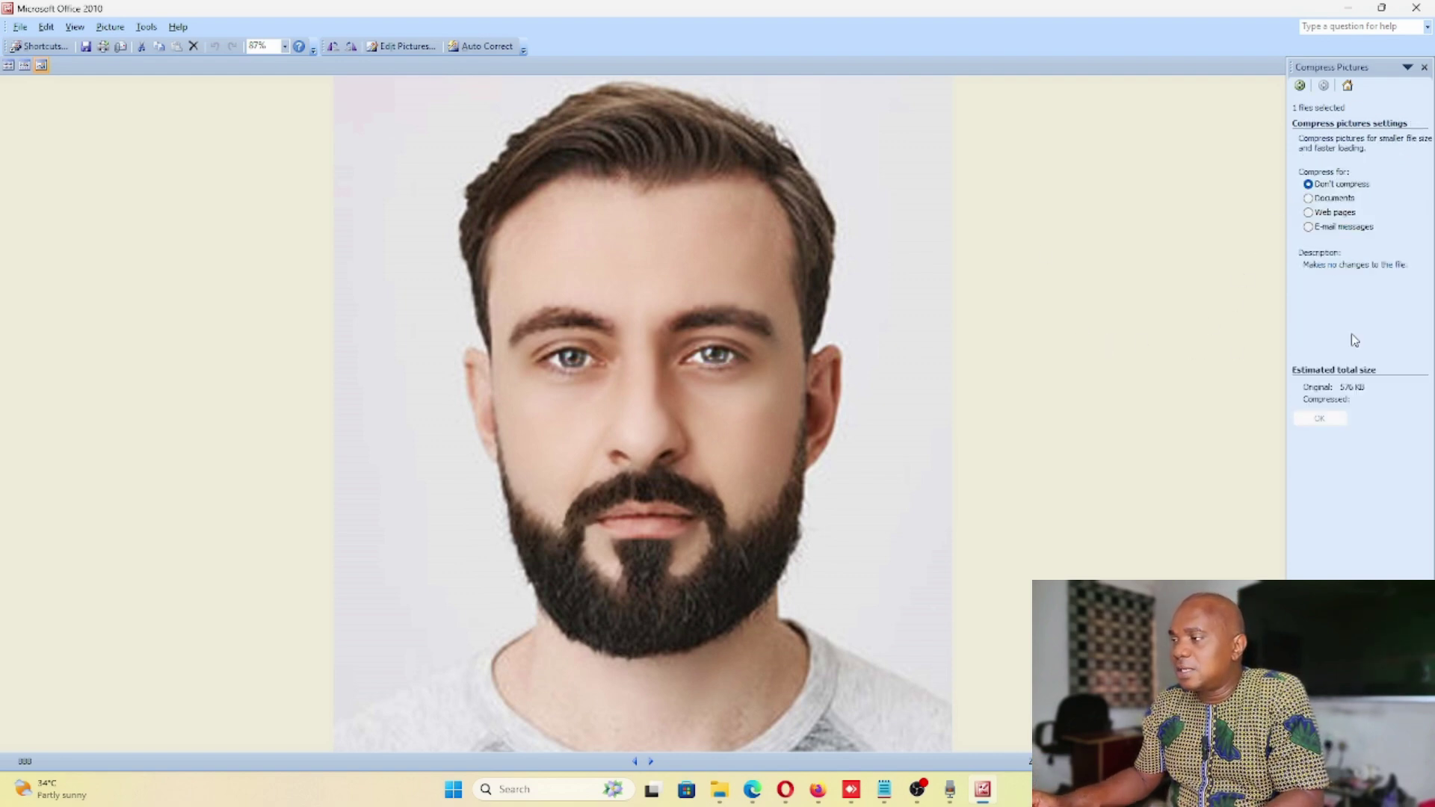
{"action": "left_click", "coordinate": [1336, 215]}
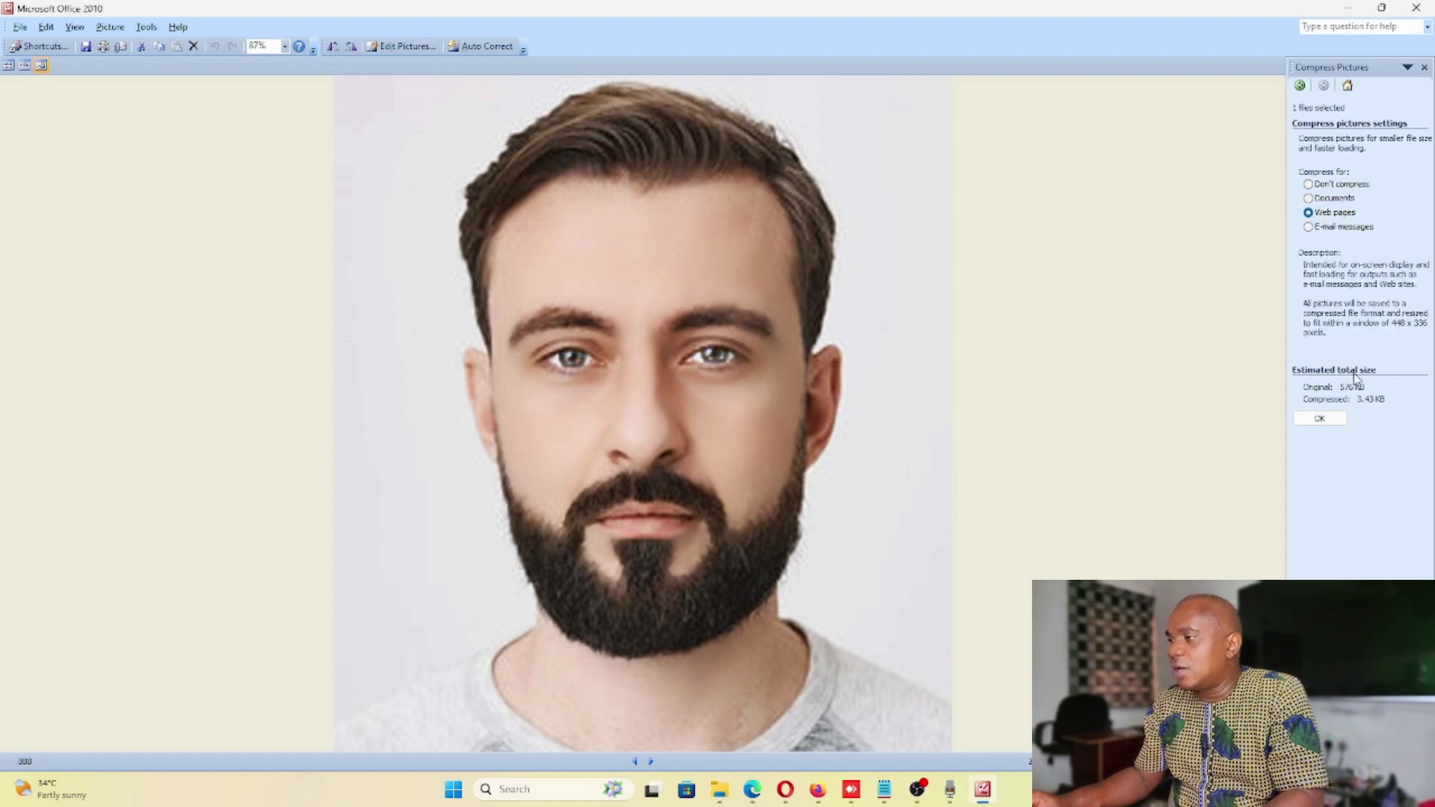
{"action": "left_click", "coordinate": [1336, 423]}
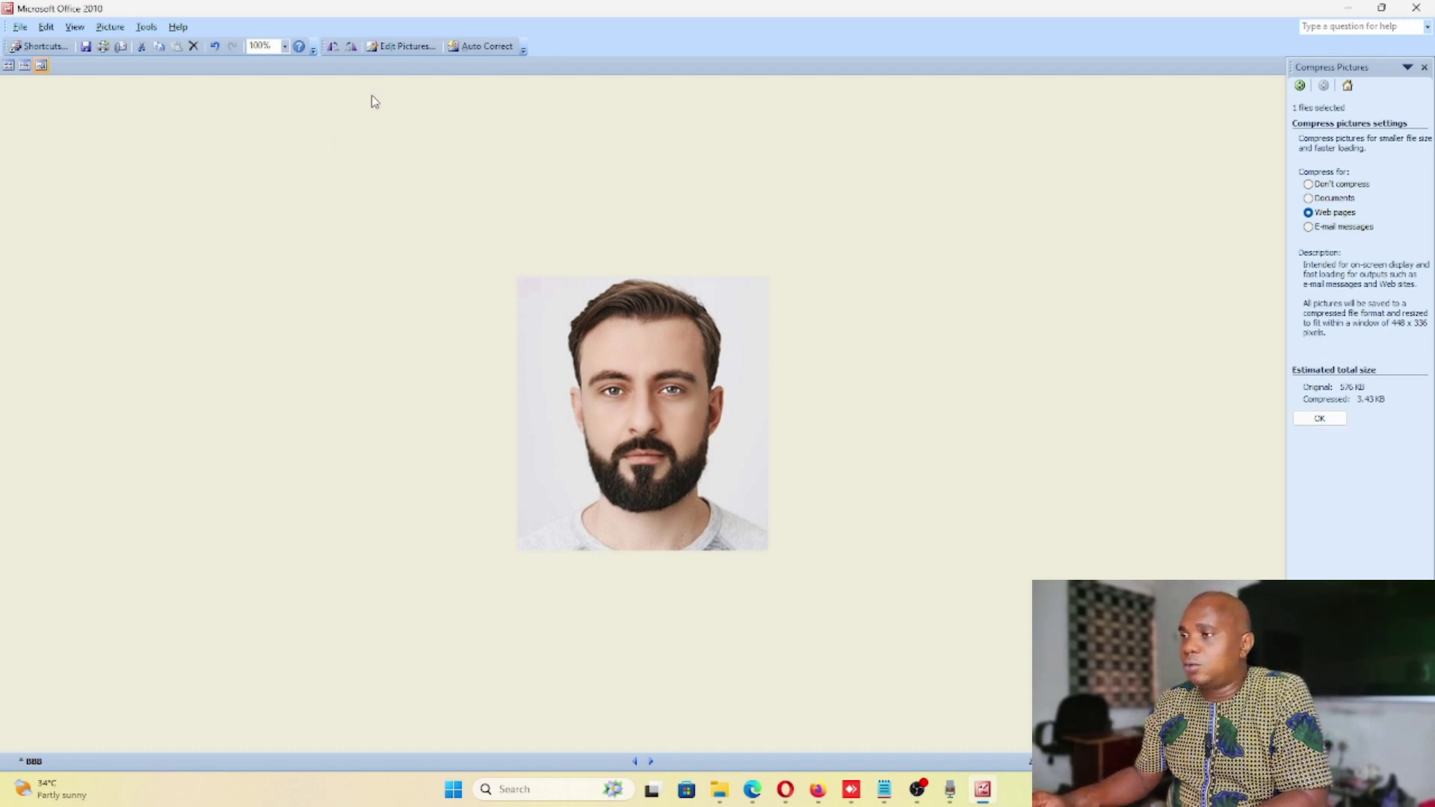
Step: Raise the contrast of the compressed BBB picture to 5
{"action": "left_click", "coordinate": [413, 46]}
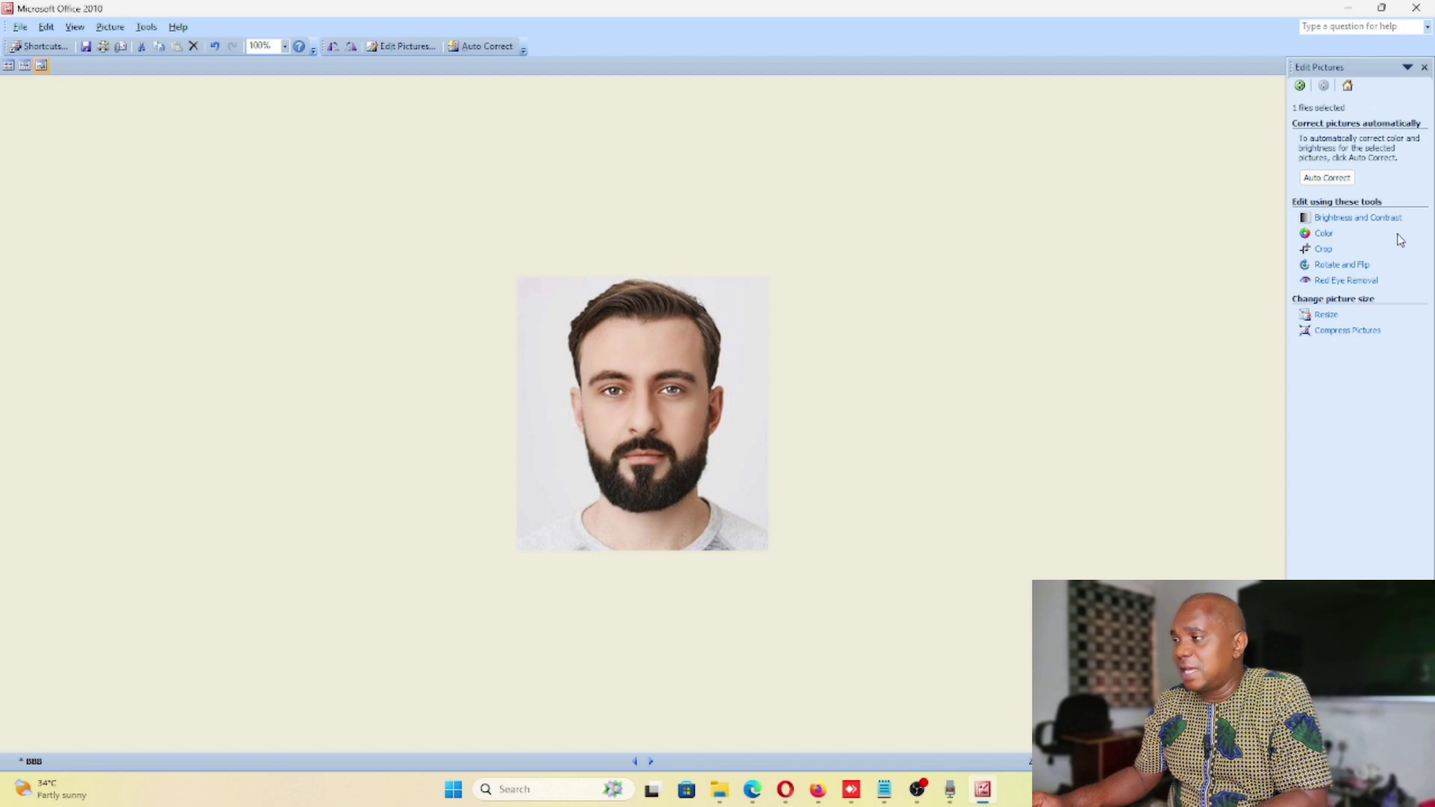
{"action": "left_click", "coordinate": [1371, 217]}
{"action": "left_click", "coordinate": [1345, 287]}
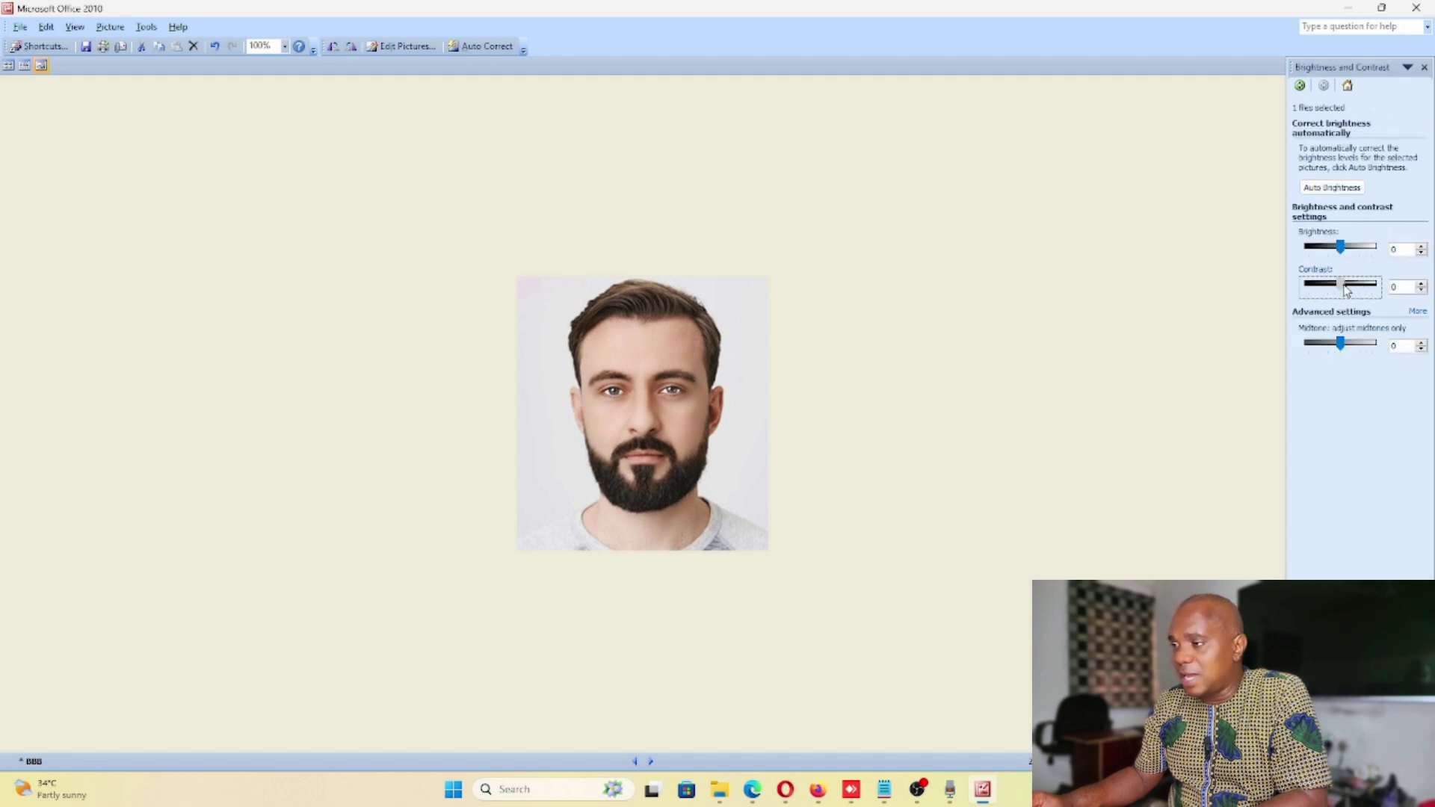
{"action": "left_click_drag", "start_coordinate": [1345, 290], "coordinate": [1347, 288]}
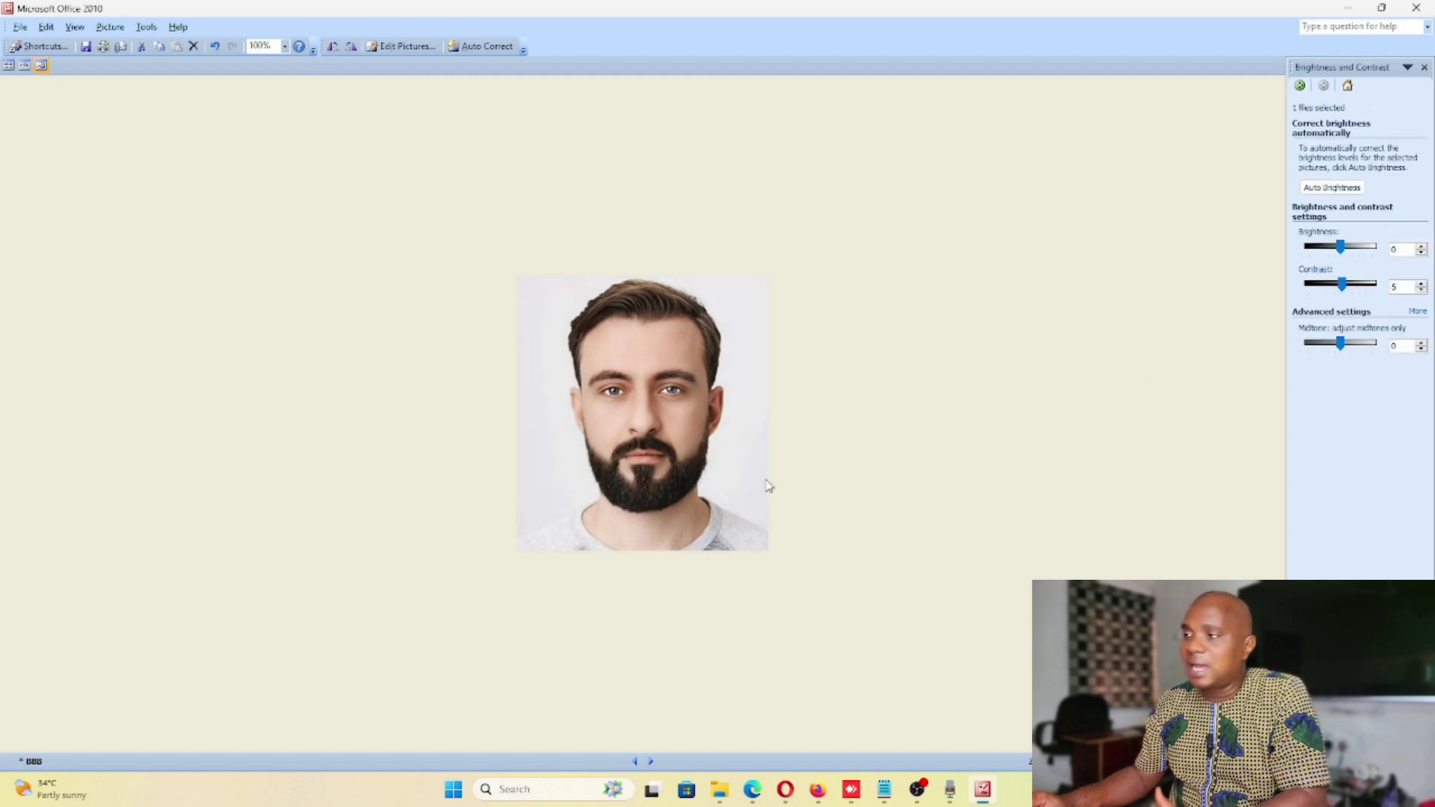
Step: Save the edited BBB picture as a new compressed file, then close the picture editor without saving the remaining changes
{"action": "left_click", "coordinate": [87, 47]}
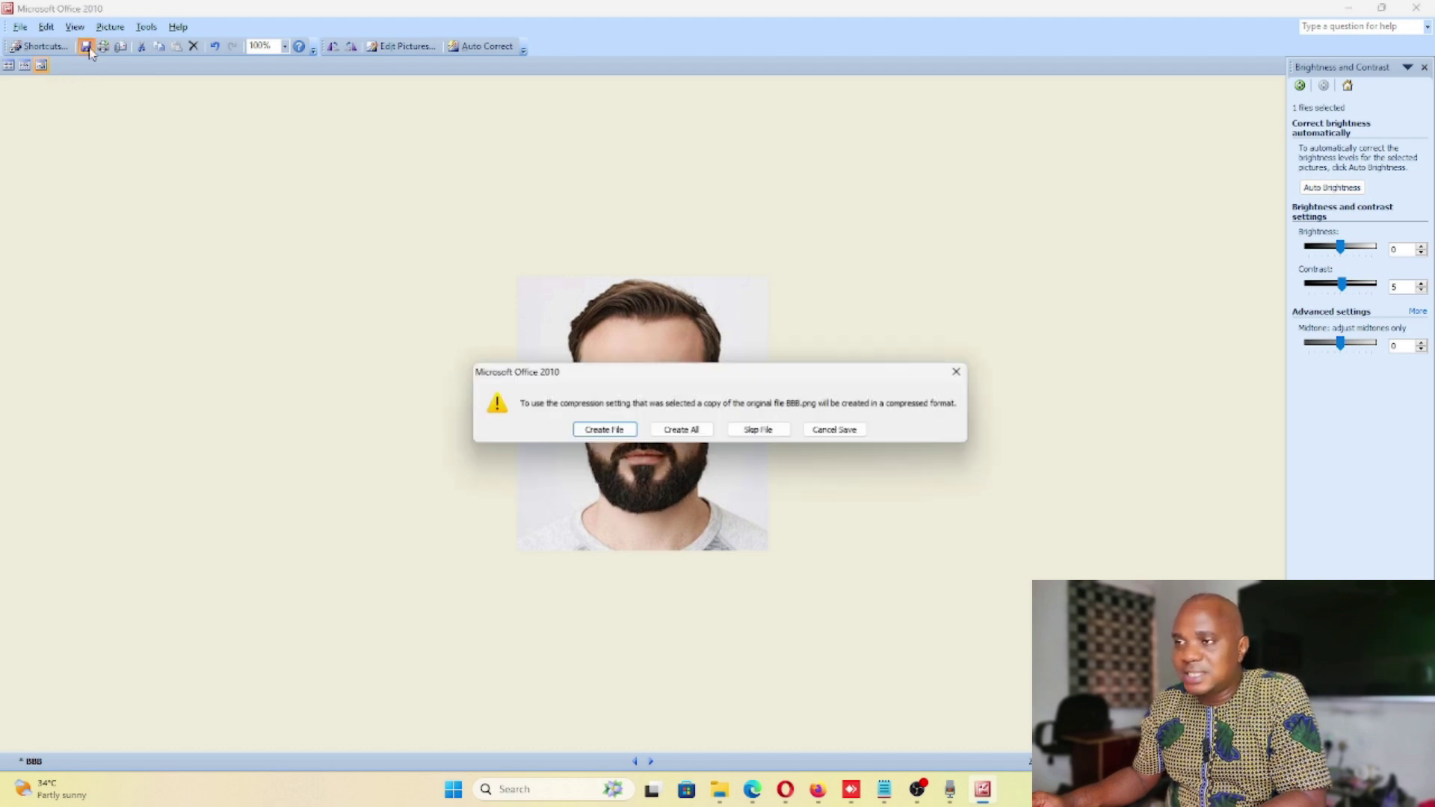
{"action": "left_click", "coordinate": [617, 437]}
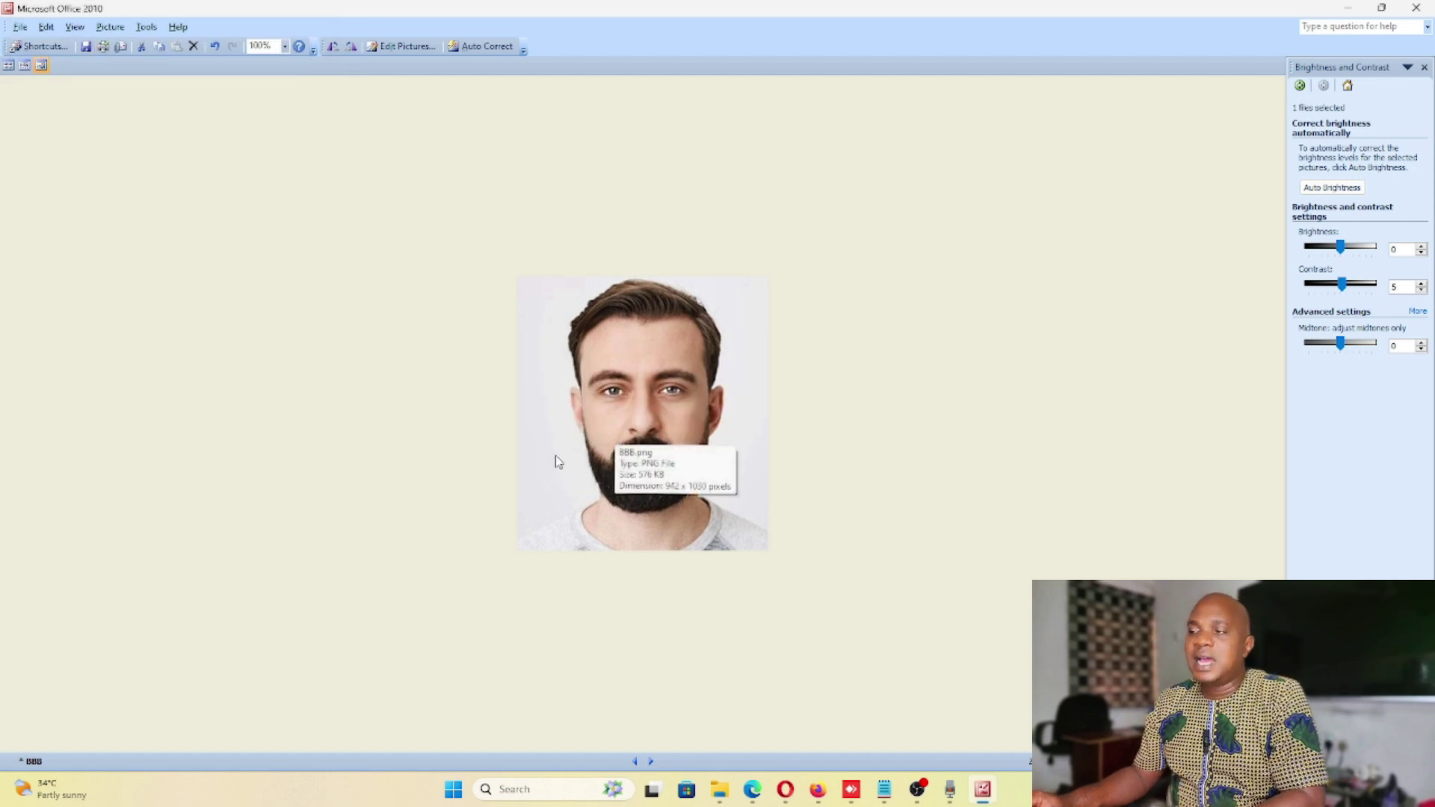
{"action": "left_click", "coordinate": [1415, 7]}
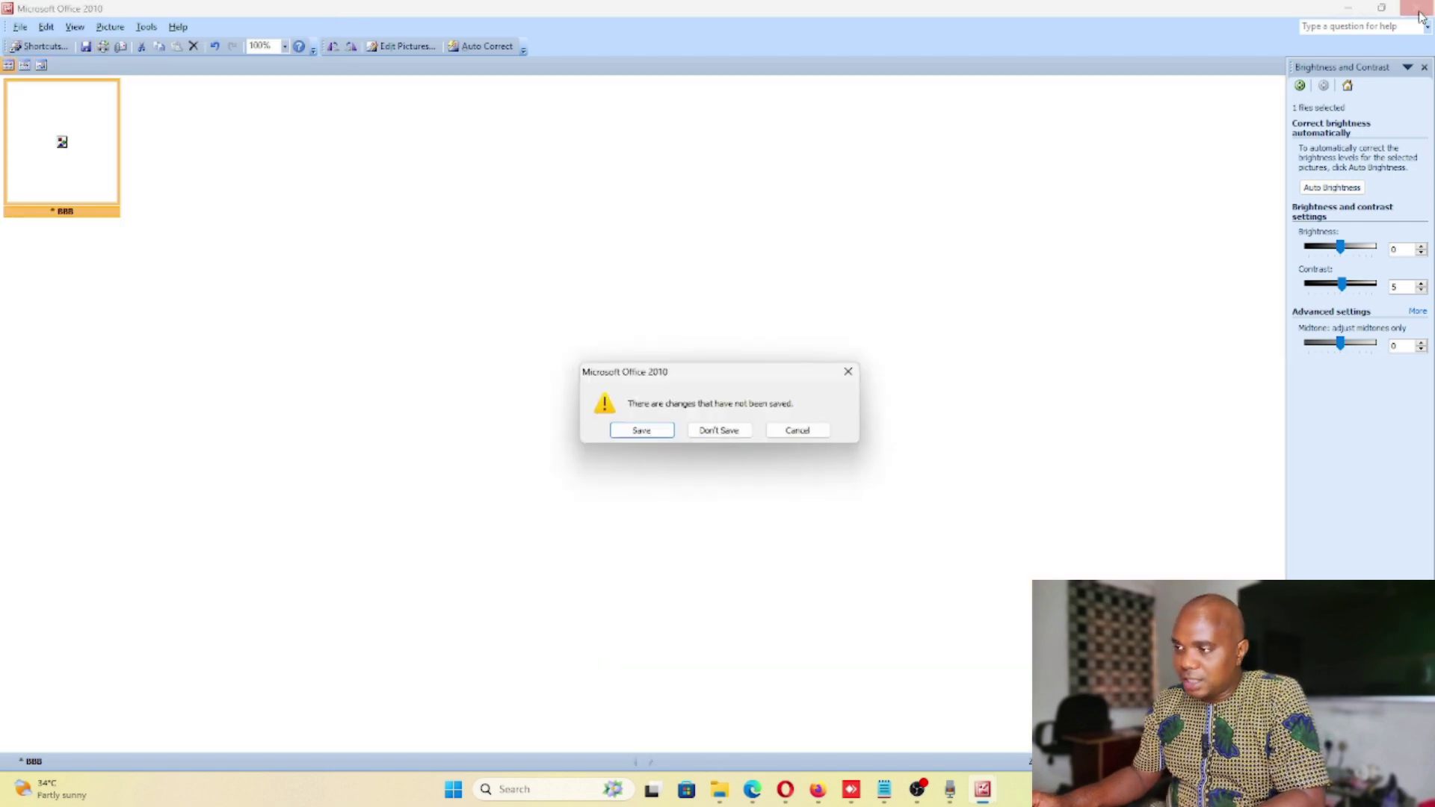
{"action": "left_click", "coordinate": [740, 431]}
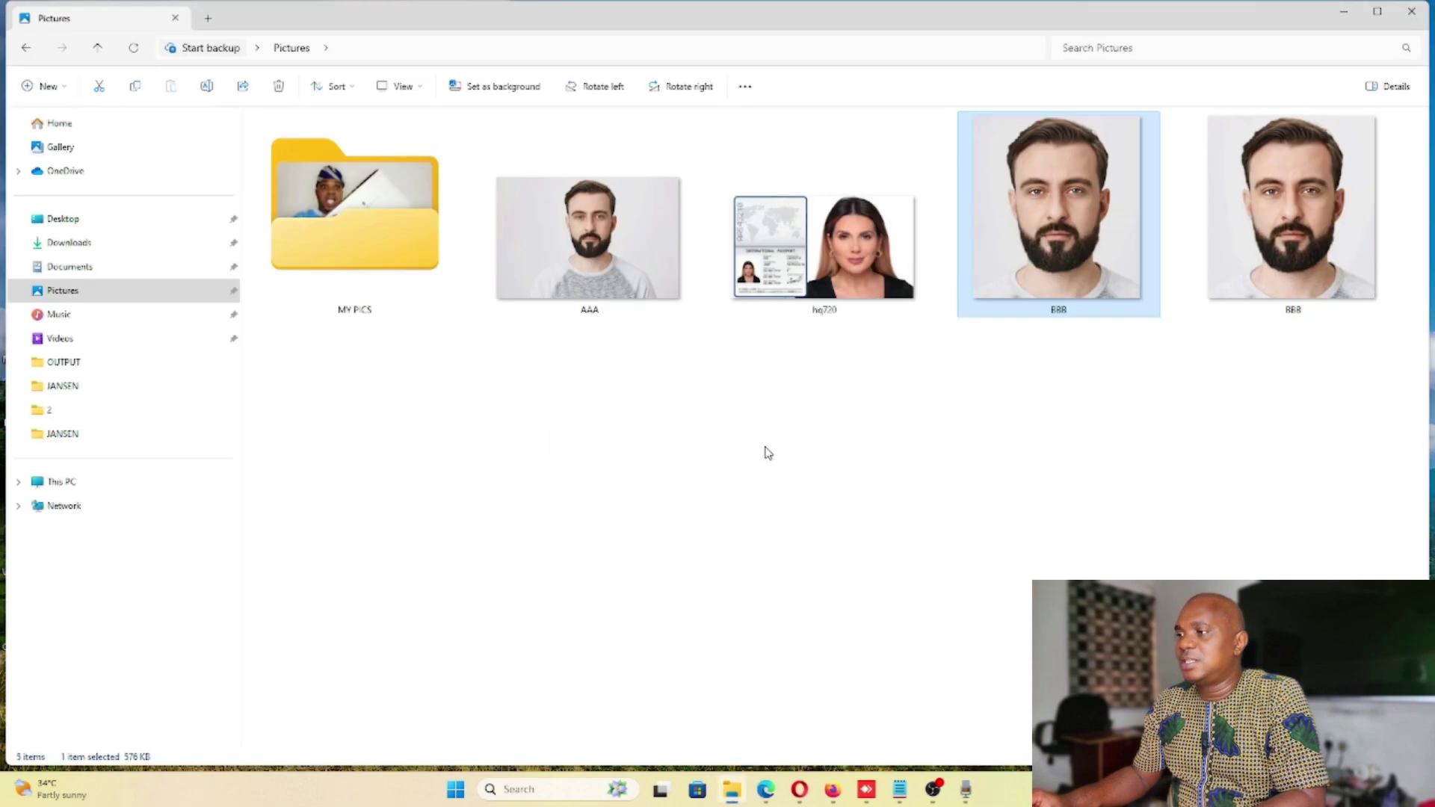
Step: Compare the original BBB.png with the compressed BBB.jpg by viewing them in turn, closing the viewer each time
{"action": "left_click", "coordinate": [1309, 232]}
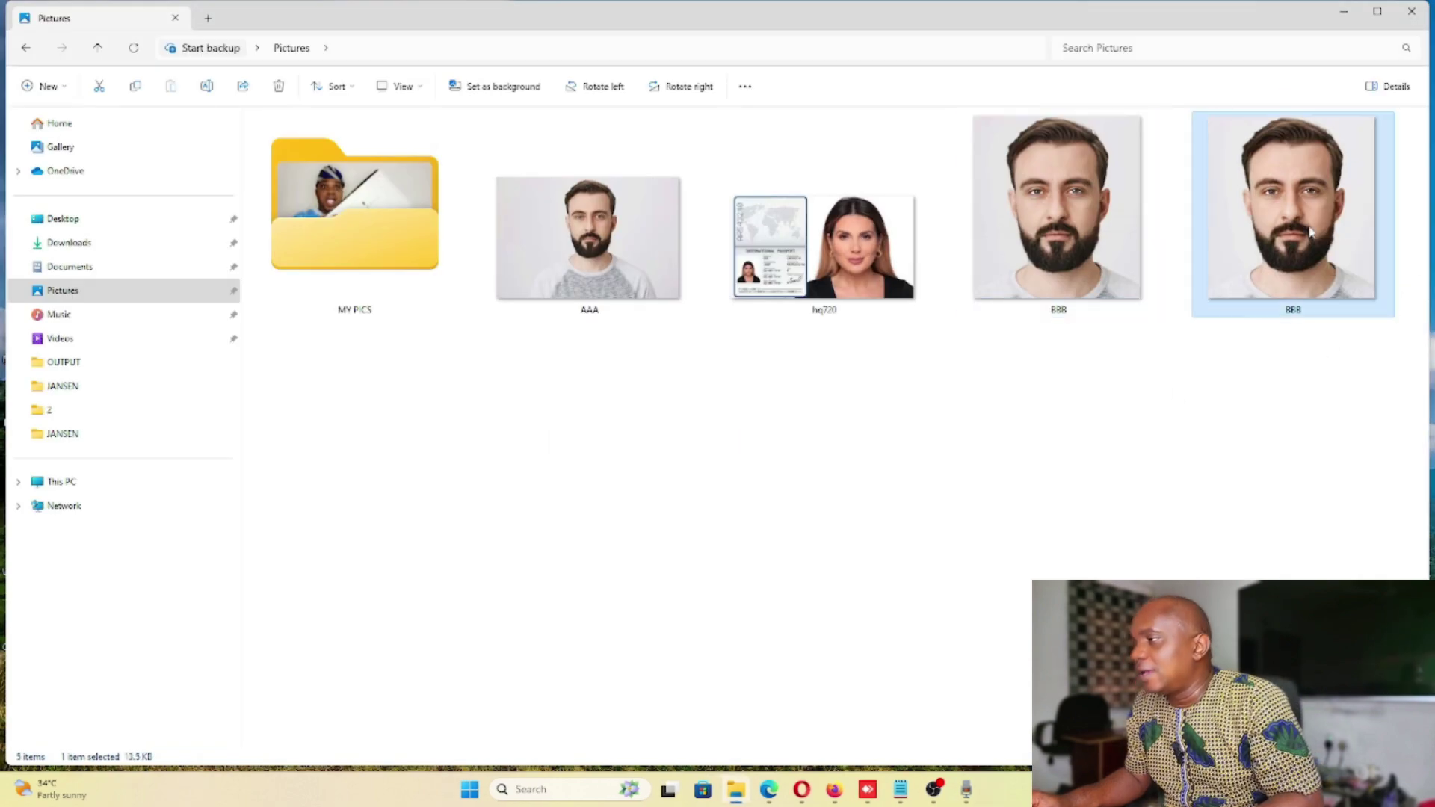
{"action": "double_click", "coordinate": [1095, 233]}
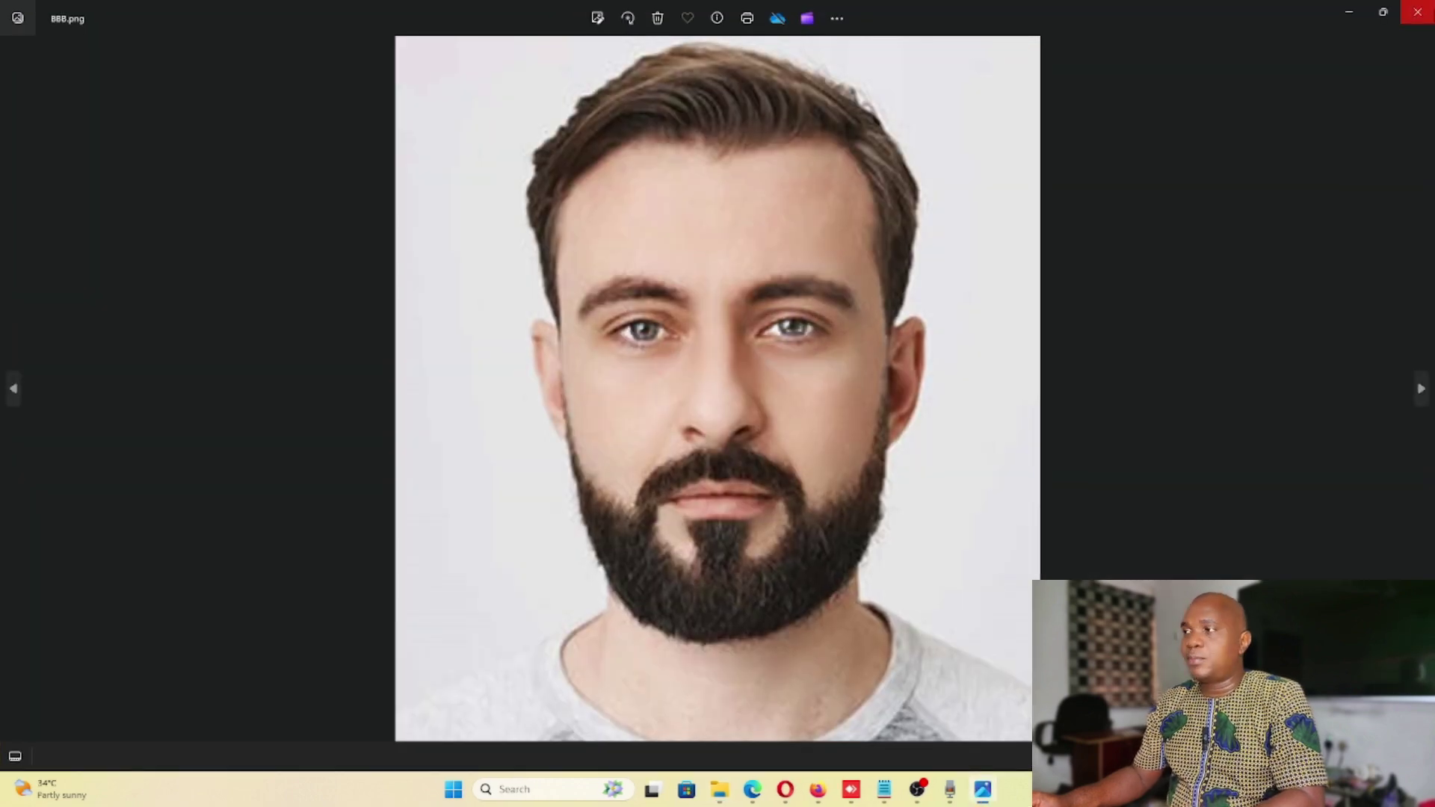
{"action": "left_click", "coordinate": [1424, 13]}
{"action": "left_click", "coordinate": [1272, 281]}
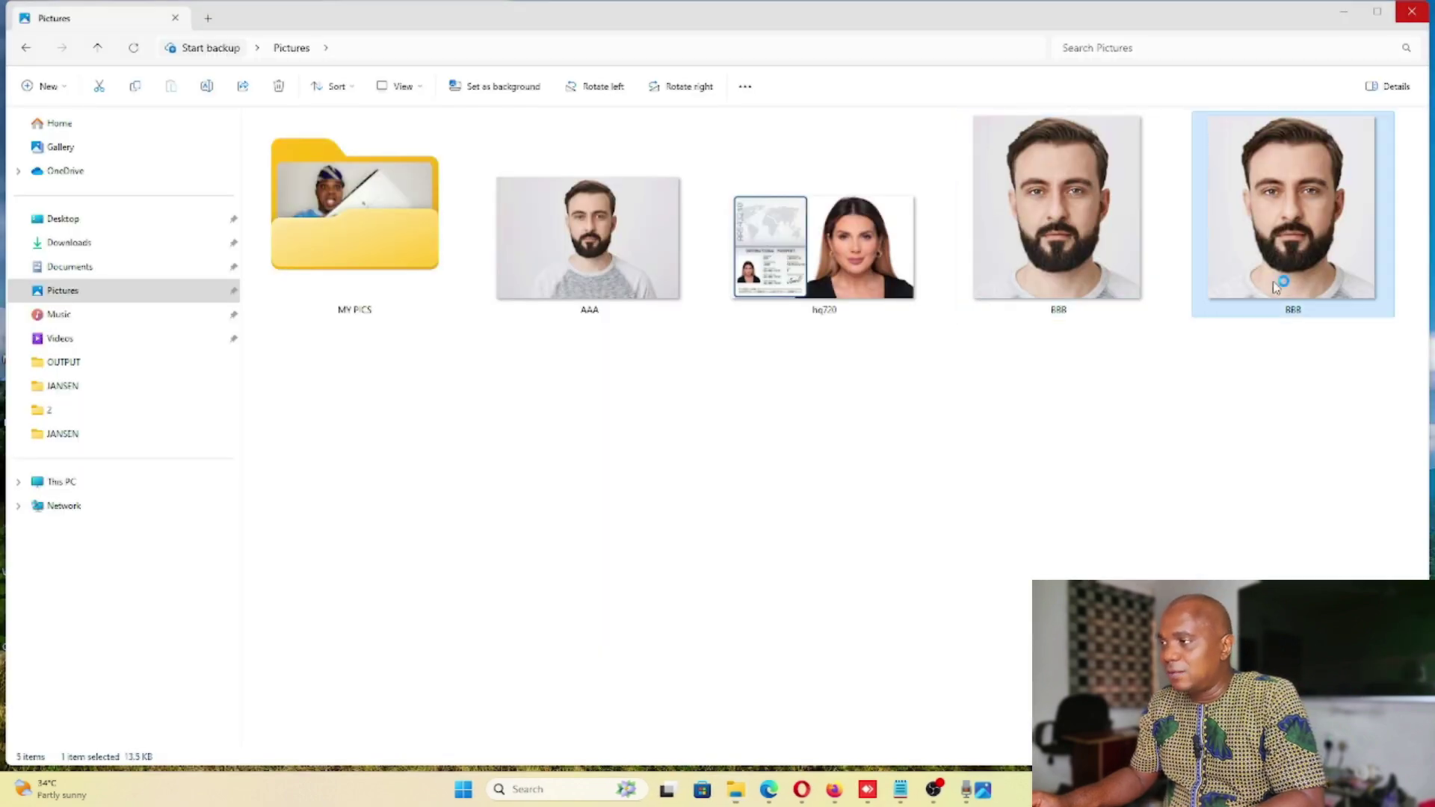
{"action": "double_click", "coordinate": [1272, 277]}
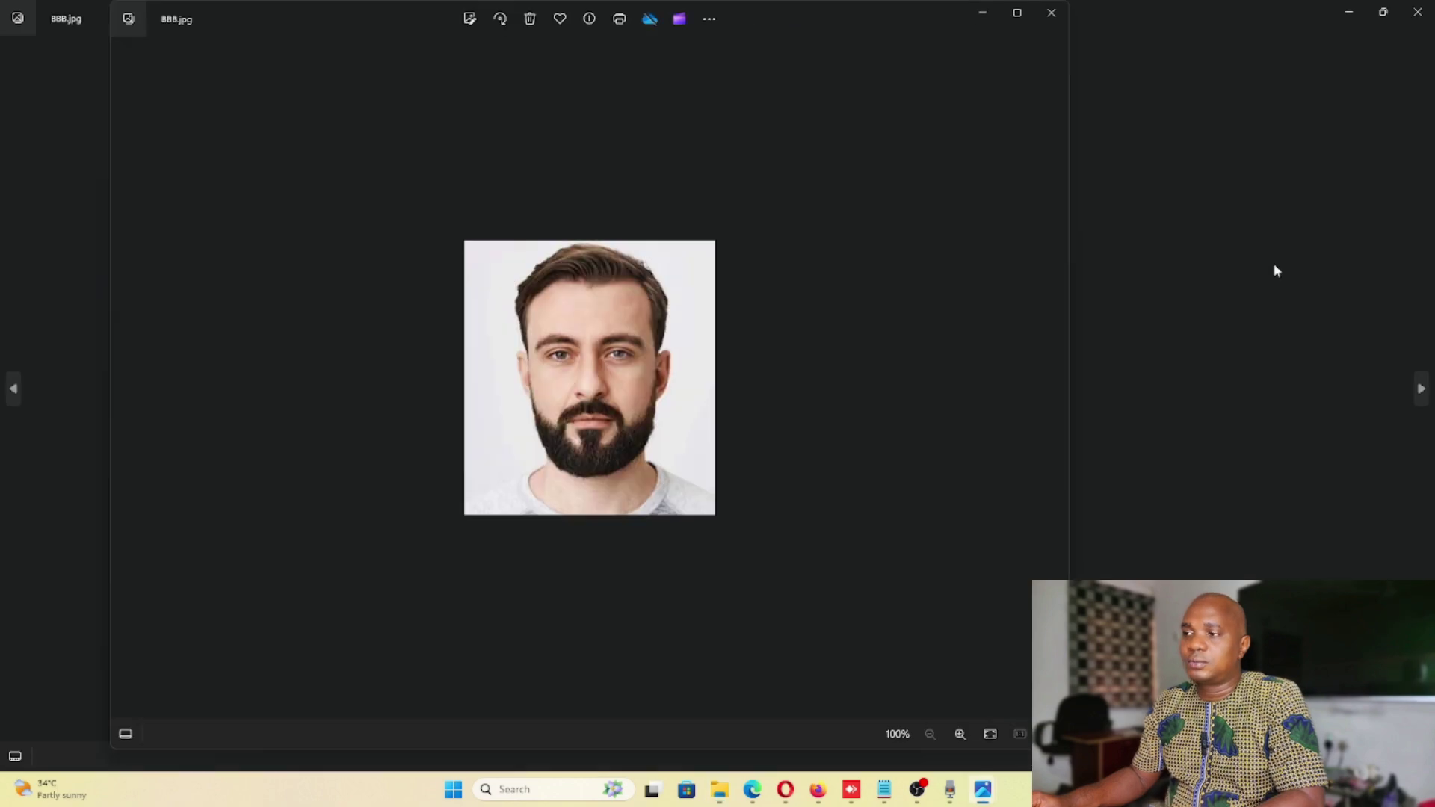
{"action": "left_click", "coordinate": [1051, 12]}
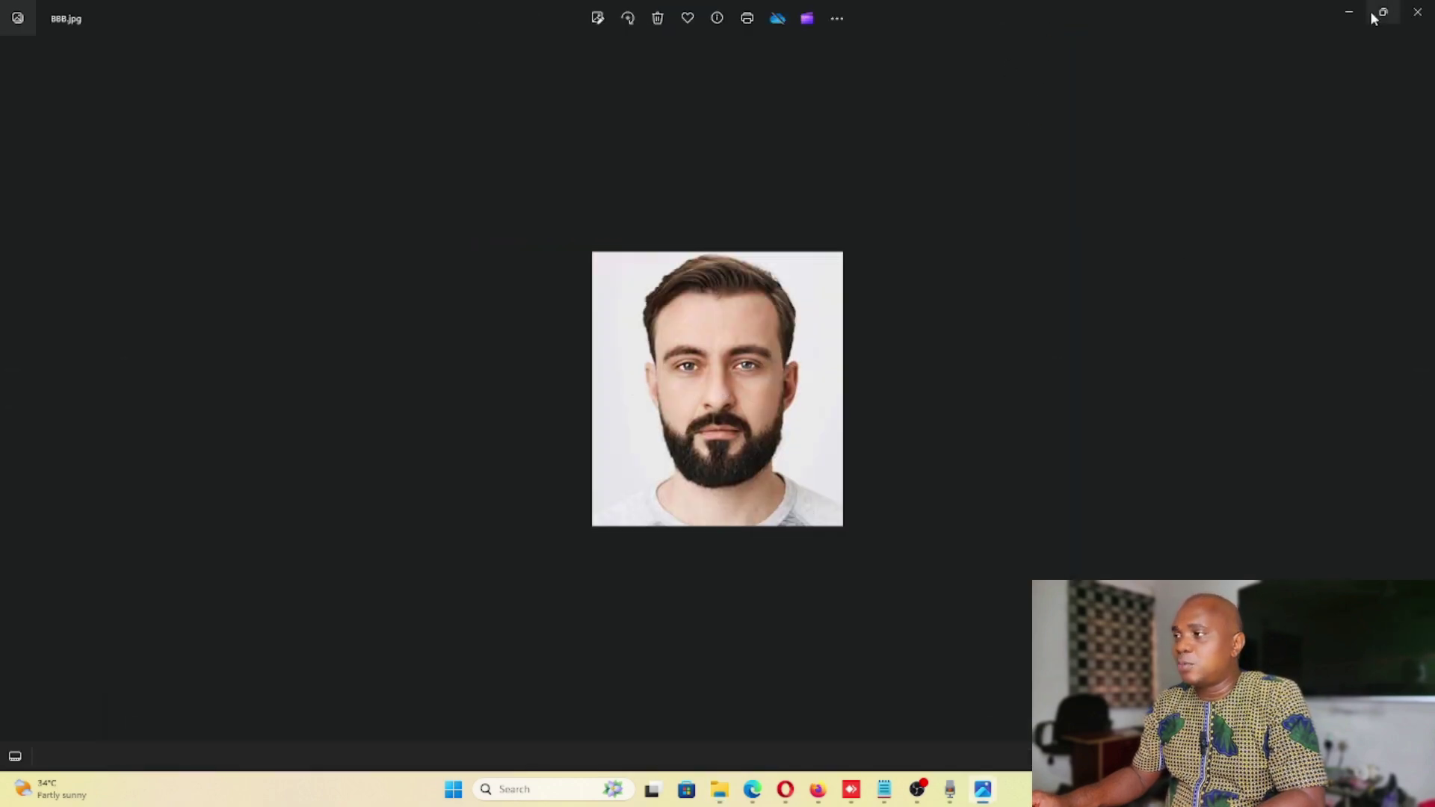
{"action": "left_click", "coordinate": [1418, 12]}
{"action": "left_click", "coordinate": [1050, 269]}
{"action": "double_click", "coordinate": [1051, 269]}
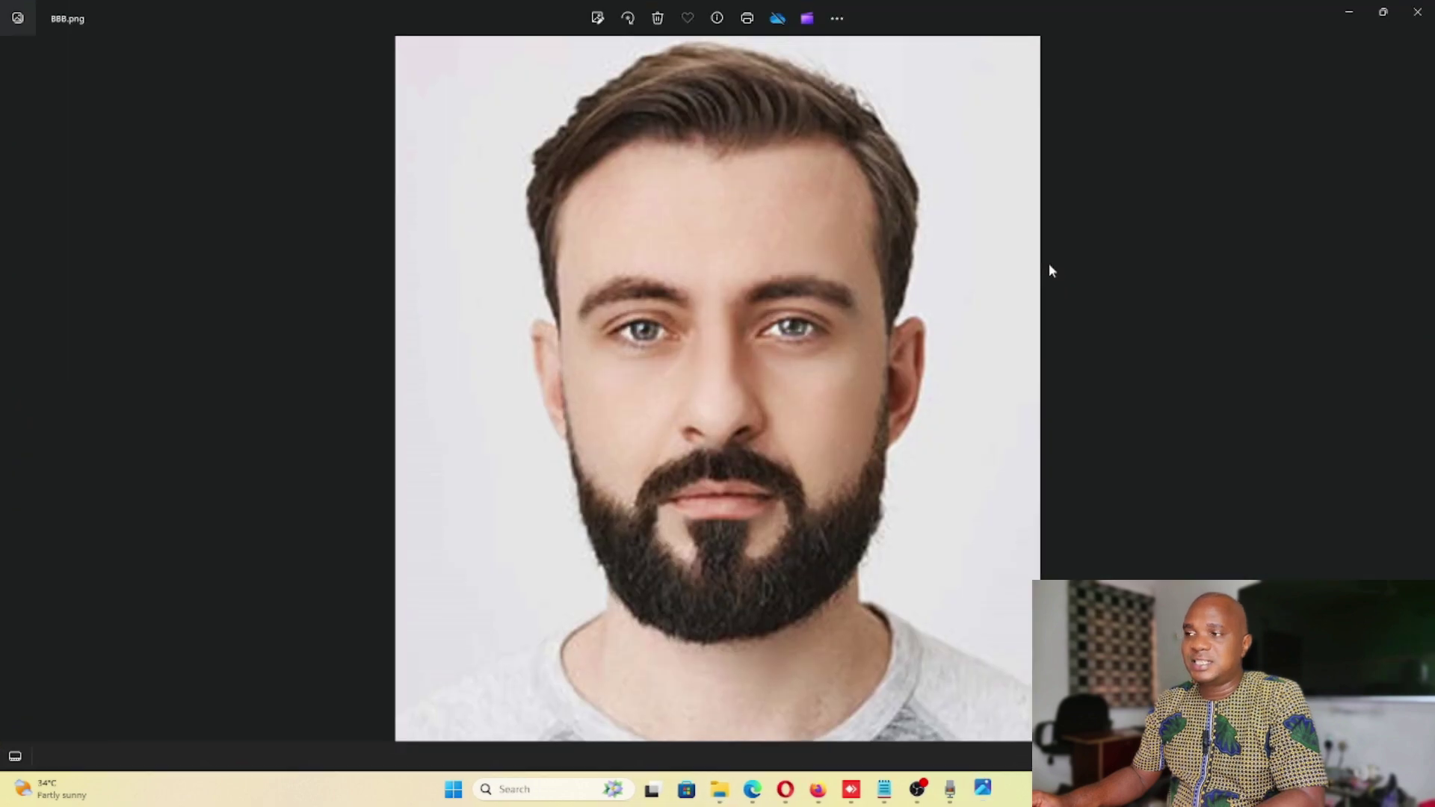
{"action": "left_click", "coordinate": [1411, 13]}
{"action": "double_click", "coordinate": [1315, 174]}
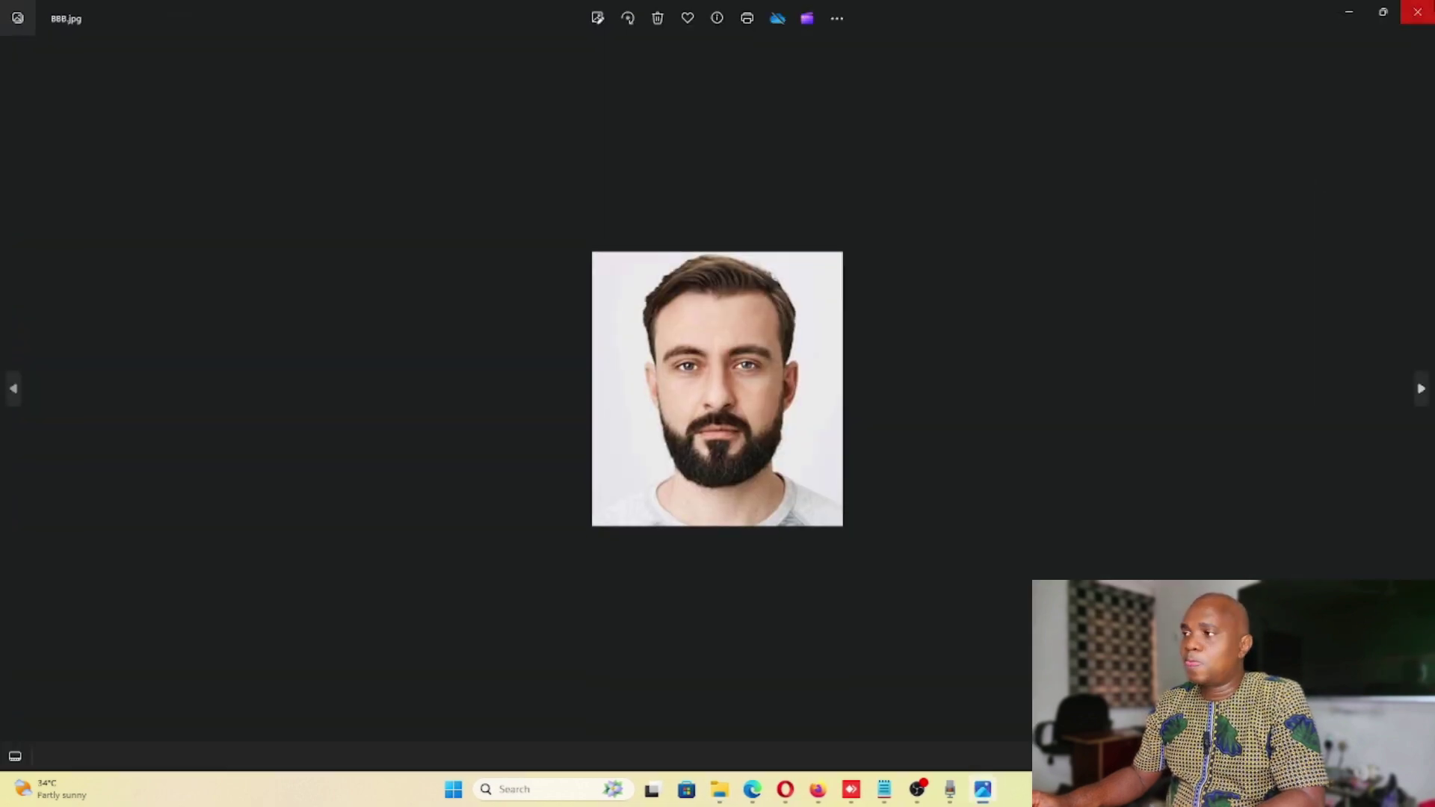
{"action": "left_click", "coordinate": [1417, 12]}
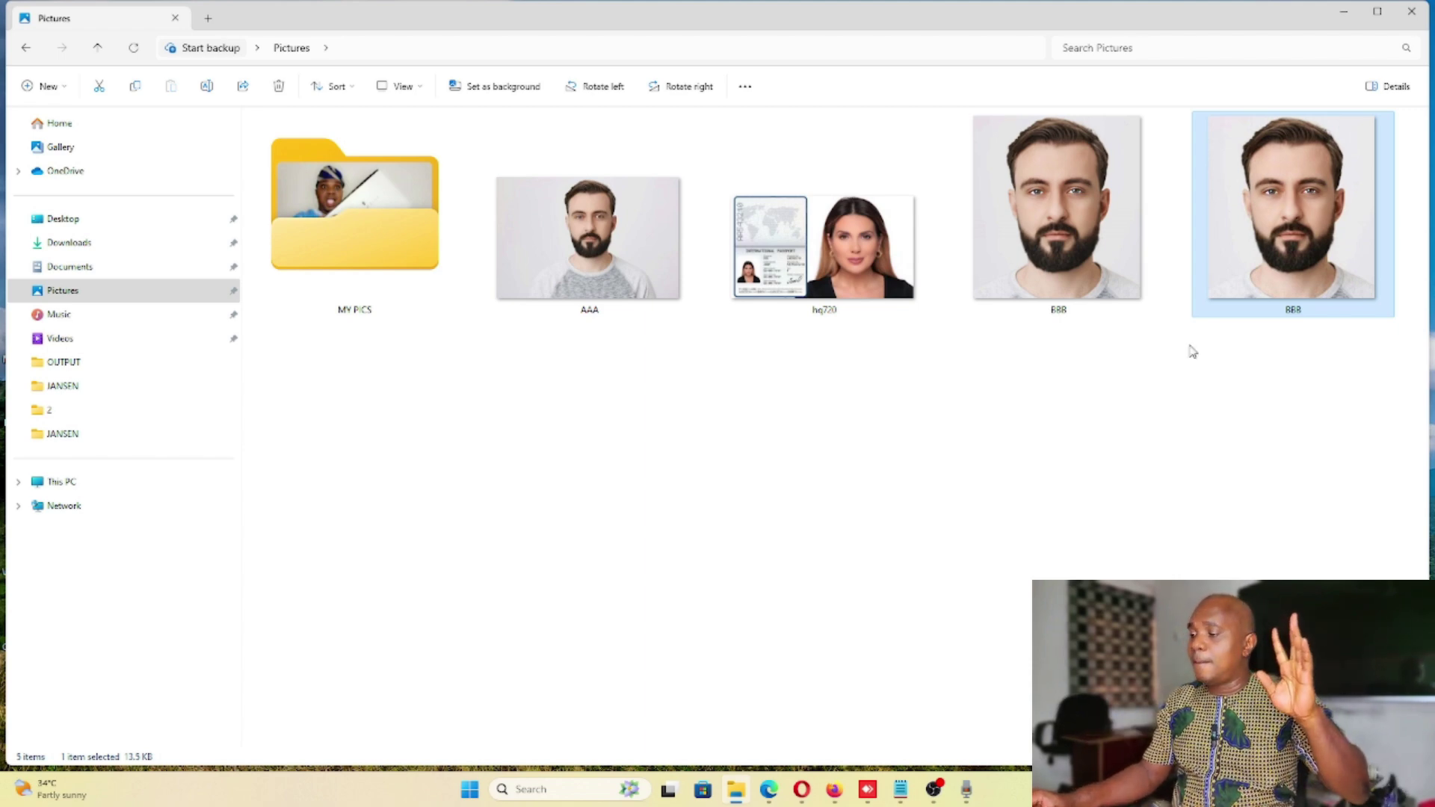
Step: View the original AAA image full size, then close the viewer
{"action": "left_click", "coordinate": [581, 233]}
{"action": "double_click", "coordinate": [580, 233]}
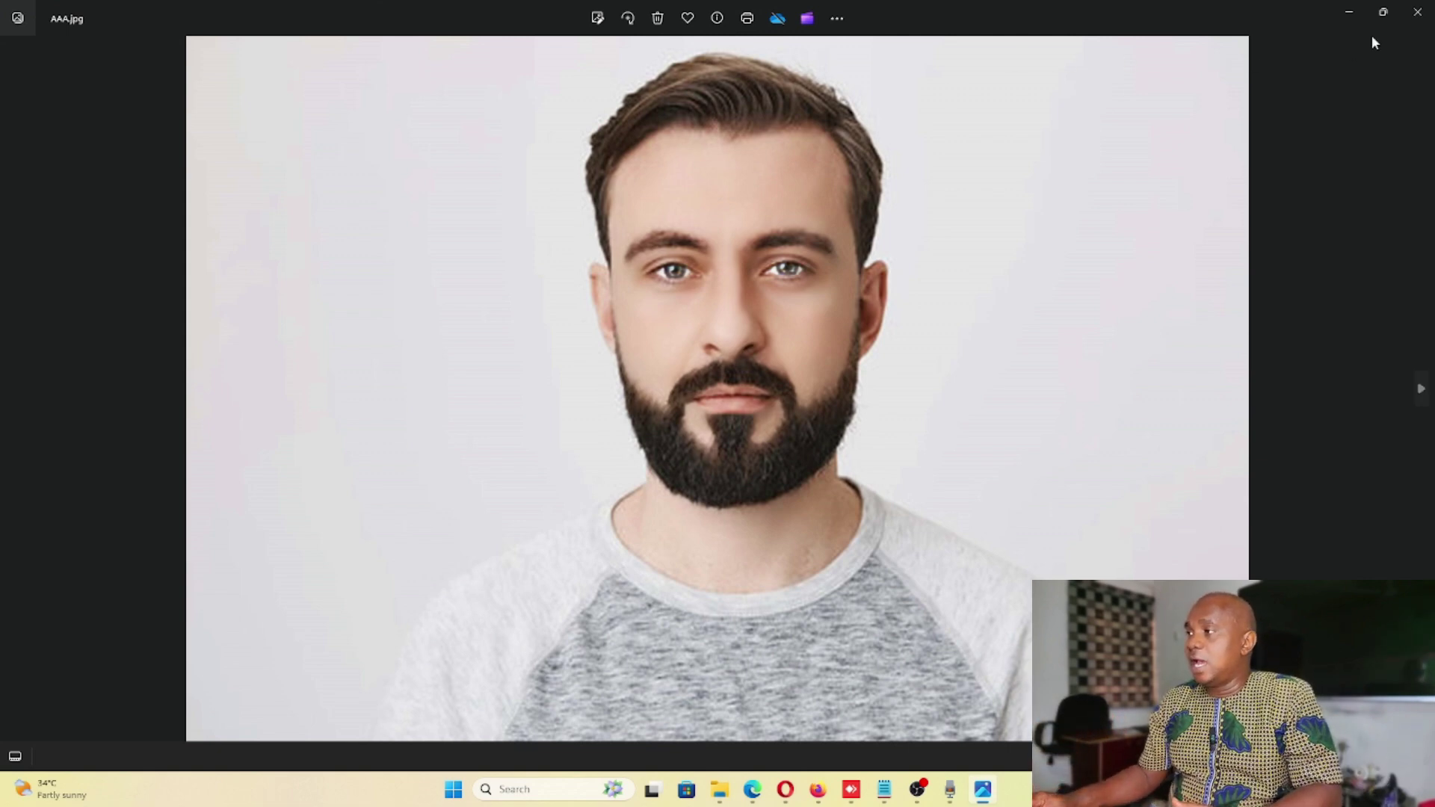
{"action": "left_click", "coordinate": [1417, 12]}
Step: Open the AAA image with Microsoft Office 2010 and dismiss the activation wizard
{"action": "right_click", "coordinate": [599, 219]}
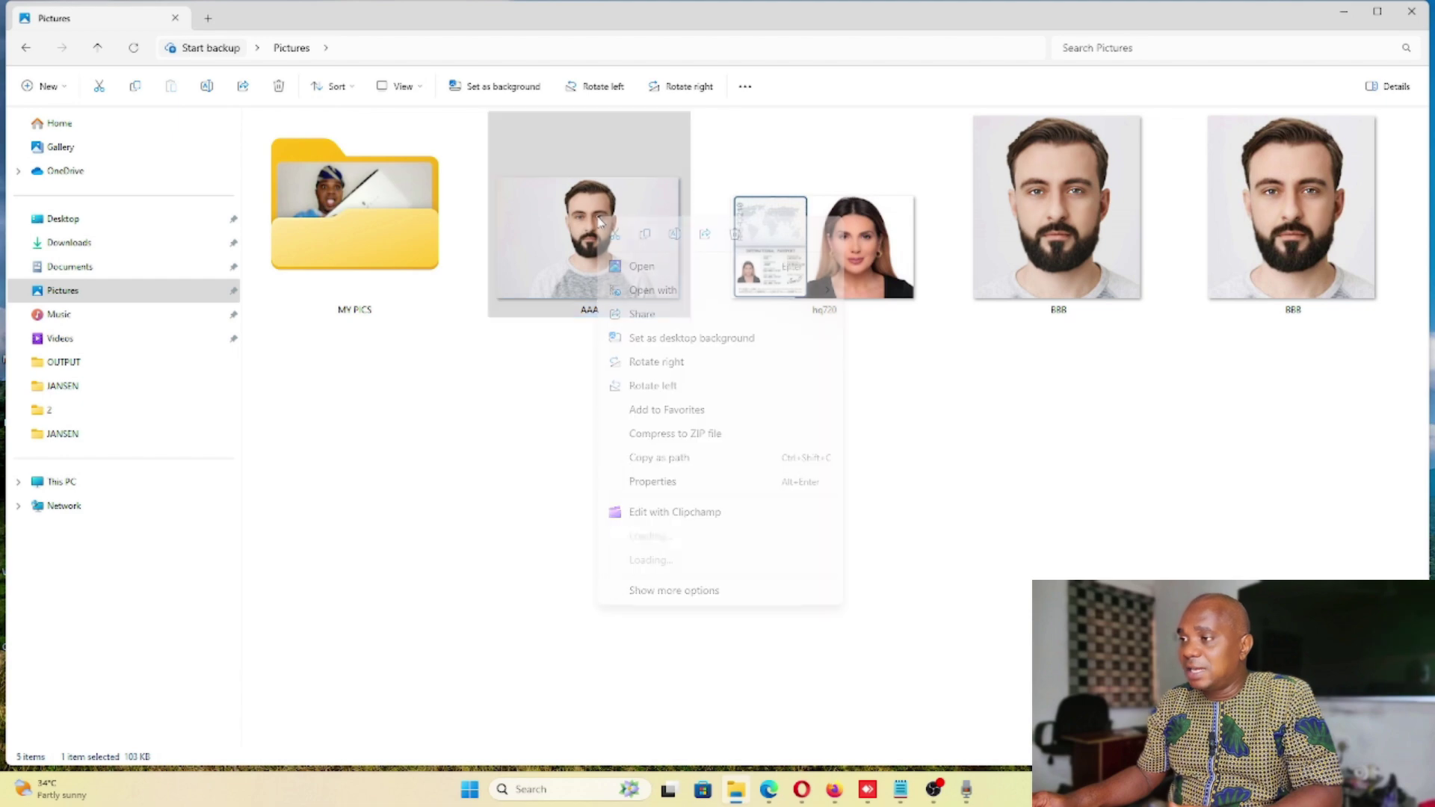
{"action": "mouse_move", "coordinate": [673, 293]}
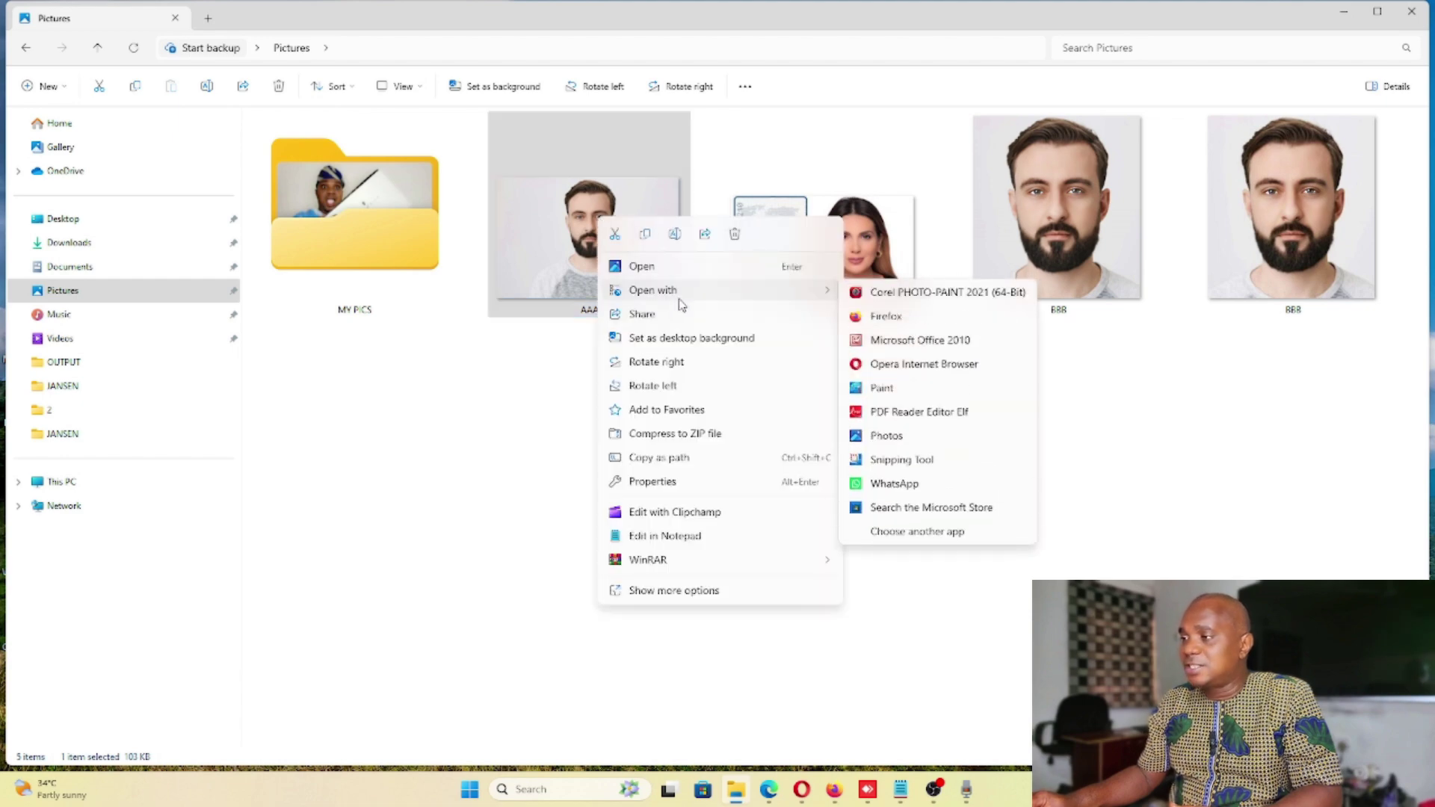
{"action": "left_click", "coordinate": [947, 342]}
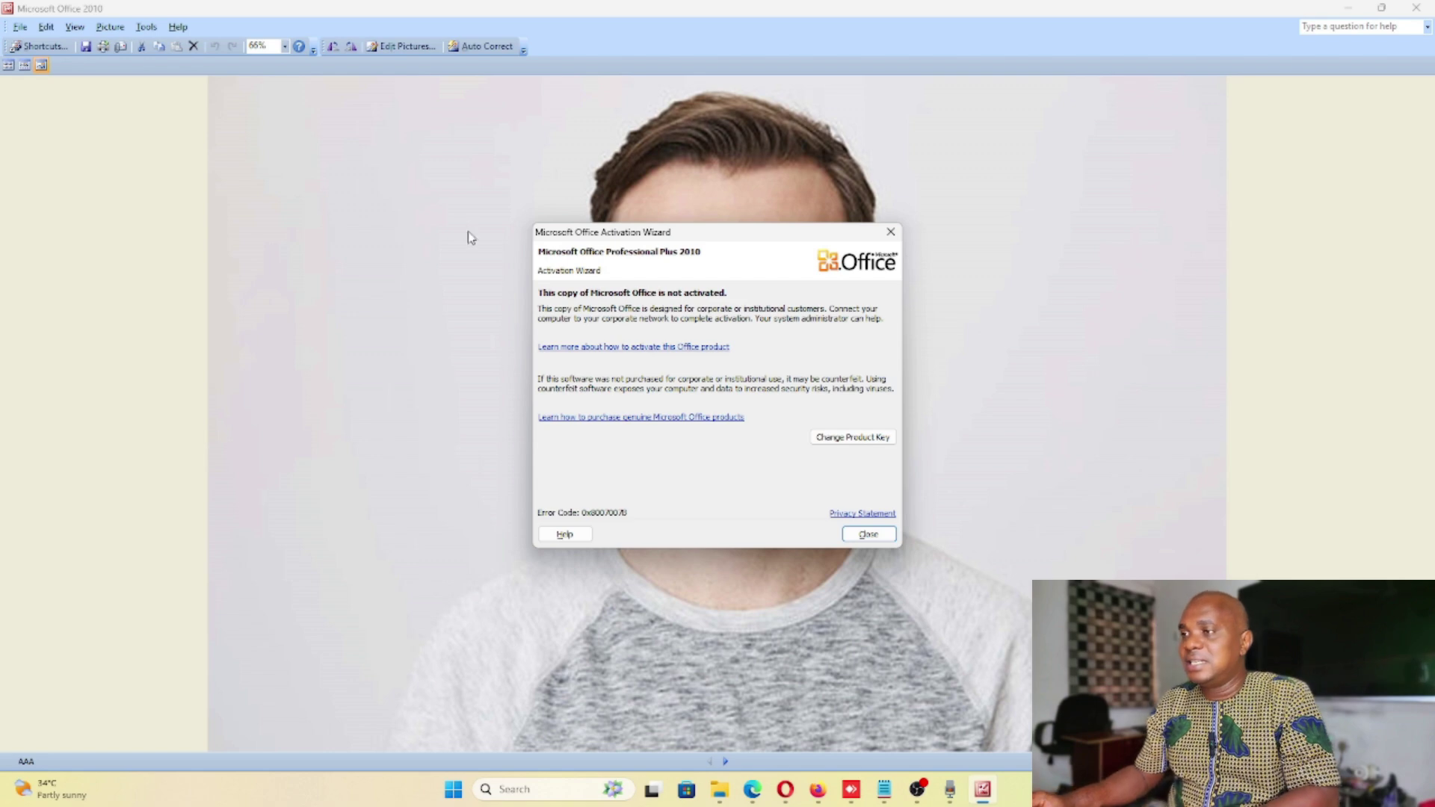
{"action": "left_click", "coordinate": [889, 231]}
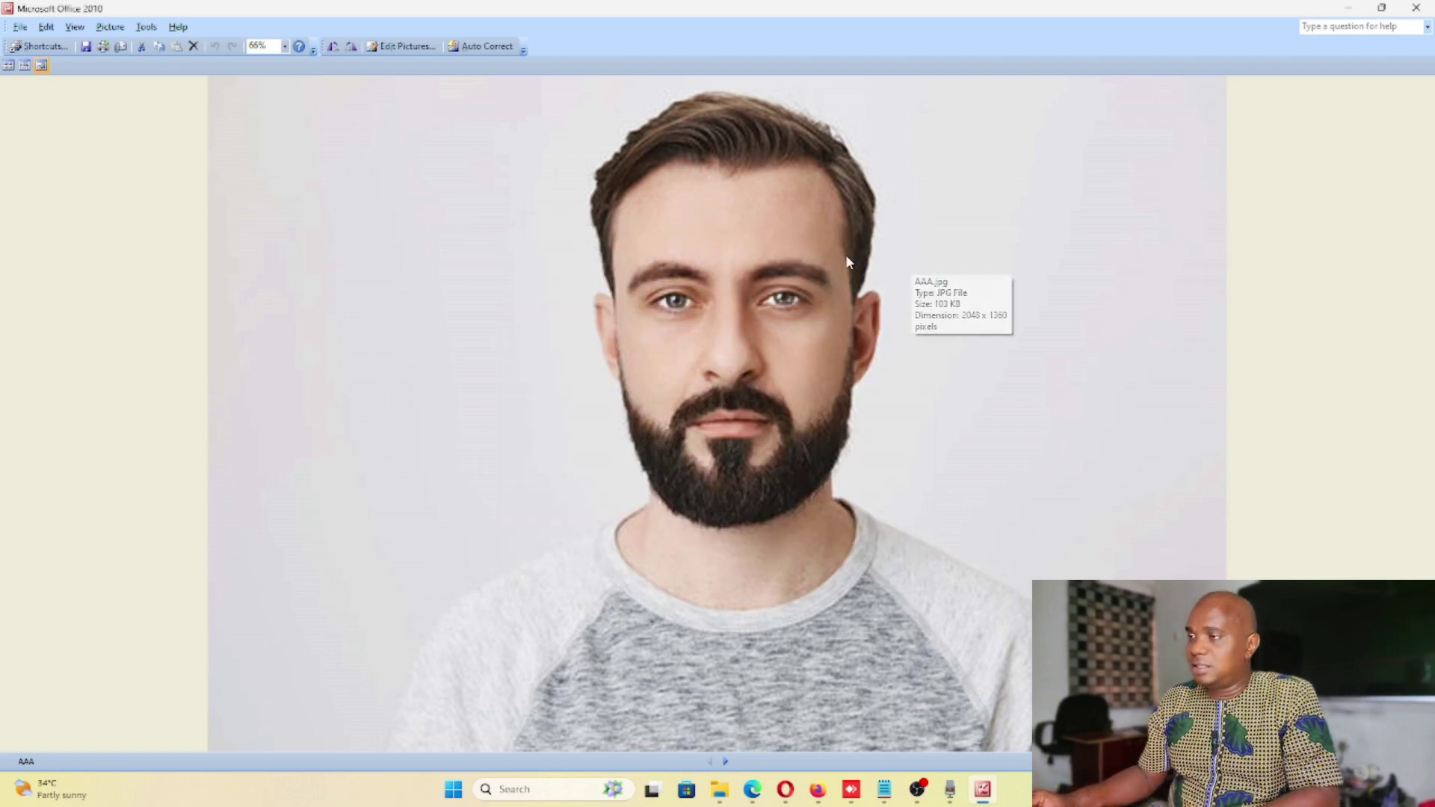
Step: Crop the AAA picture around the head to about 970 x 985 pixels, trimming both sides and the lower edge
{"action": "left_click", "coordinate": [404, 47]}
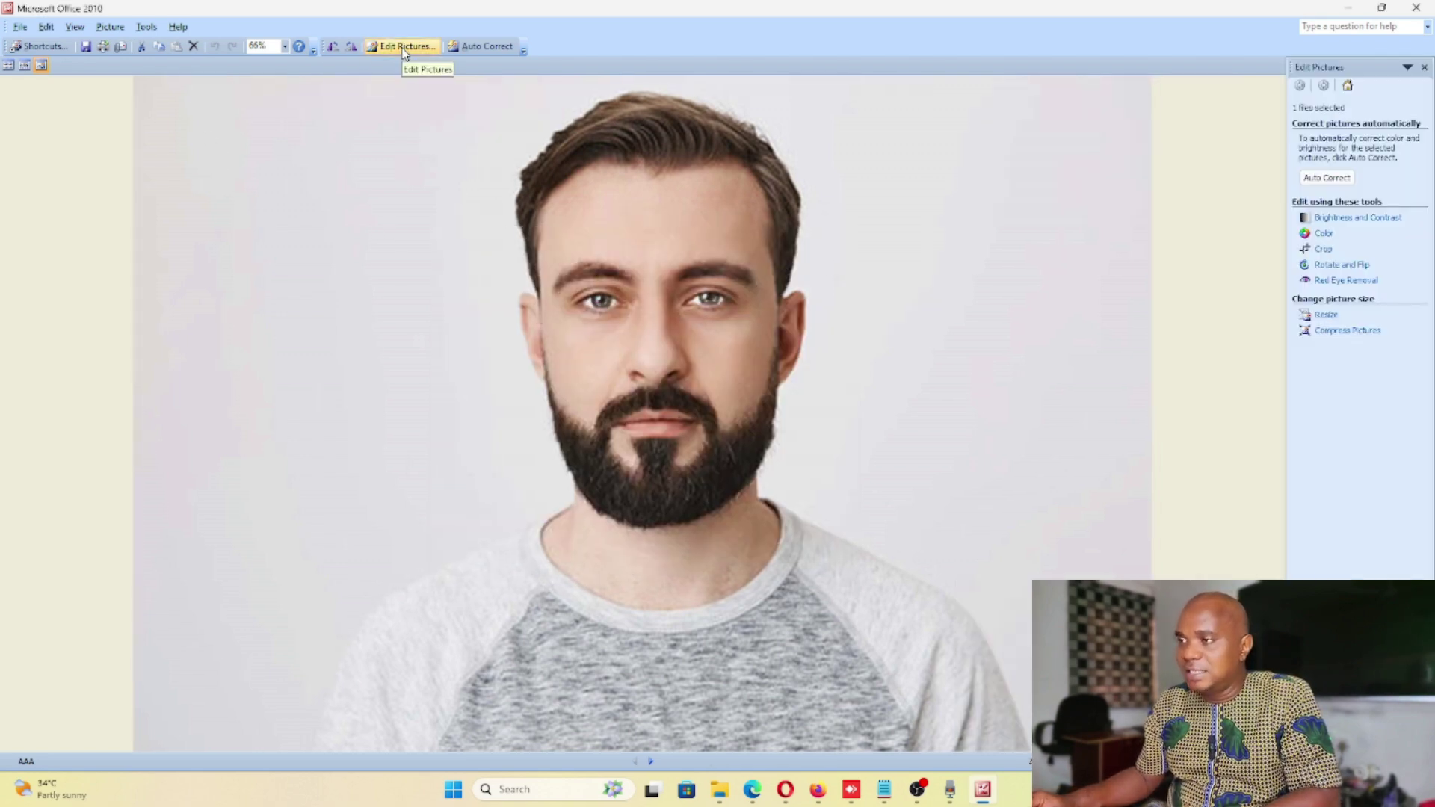
{"action": "left_click", "coordinate": [1323, 250]}
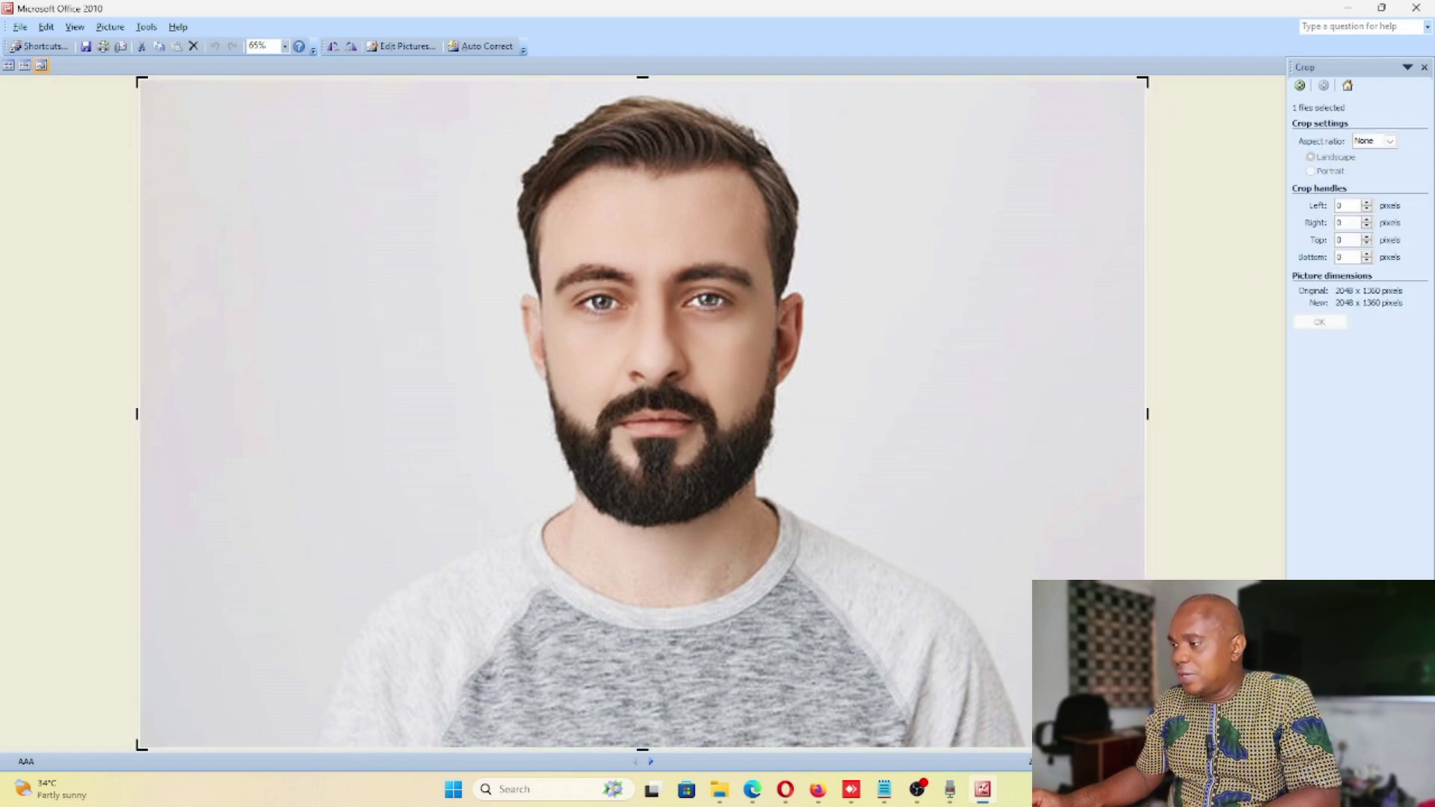
{"action": "left_click_drag", "start_coordinate": [1145, 746], "coordinate": [904, 590]}
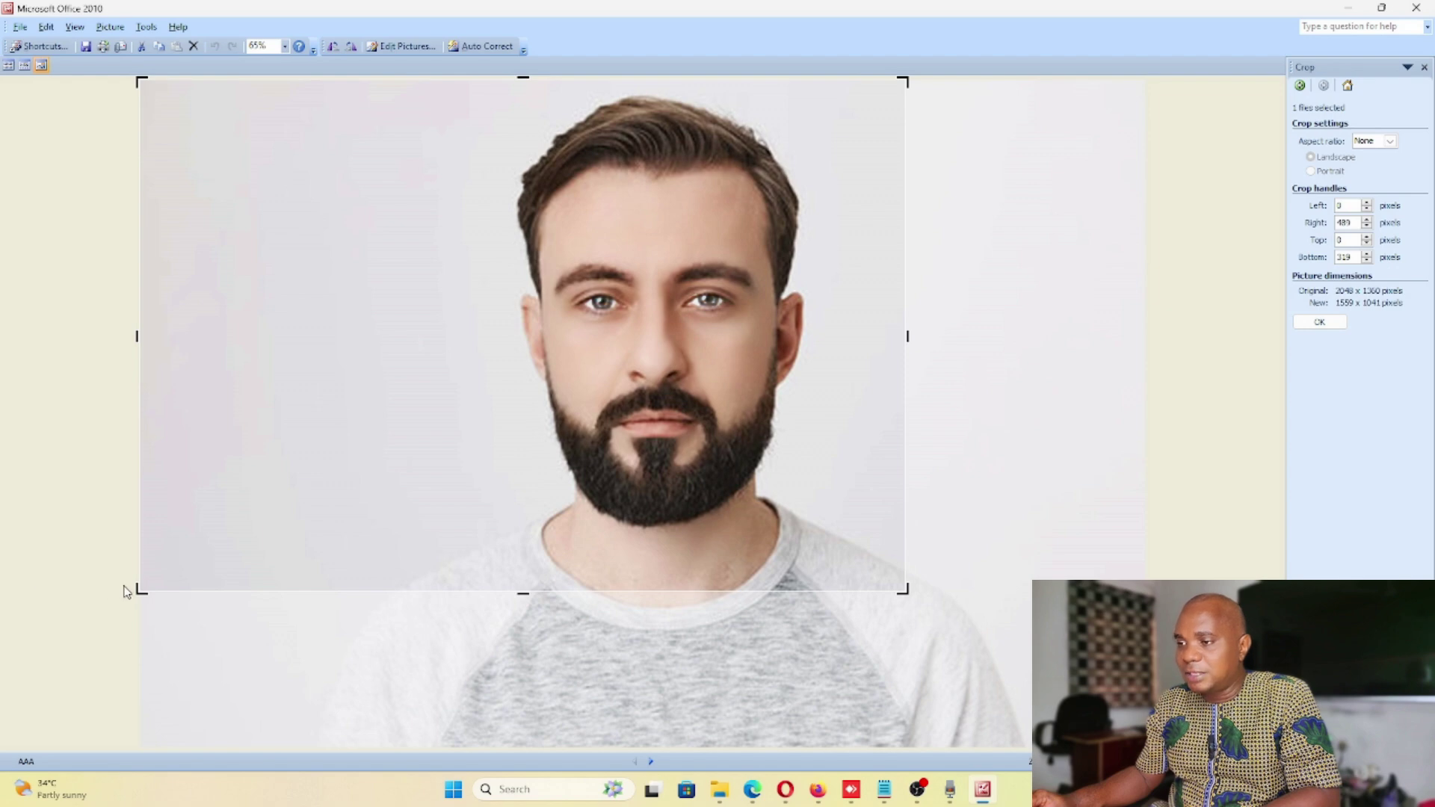
{"action": "left_click_drag", "start_coordinate": [141, 589], "coordinate": [422, 559]}
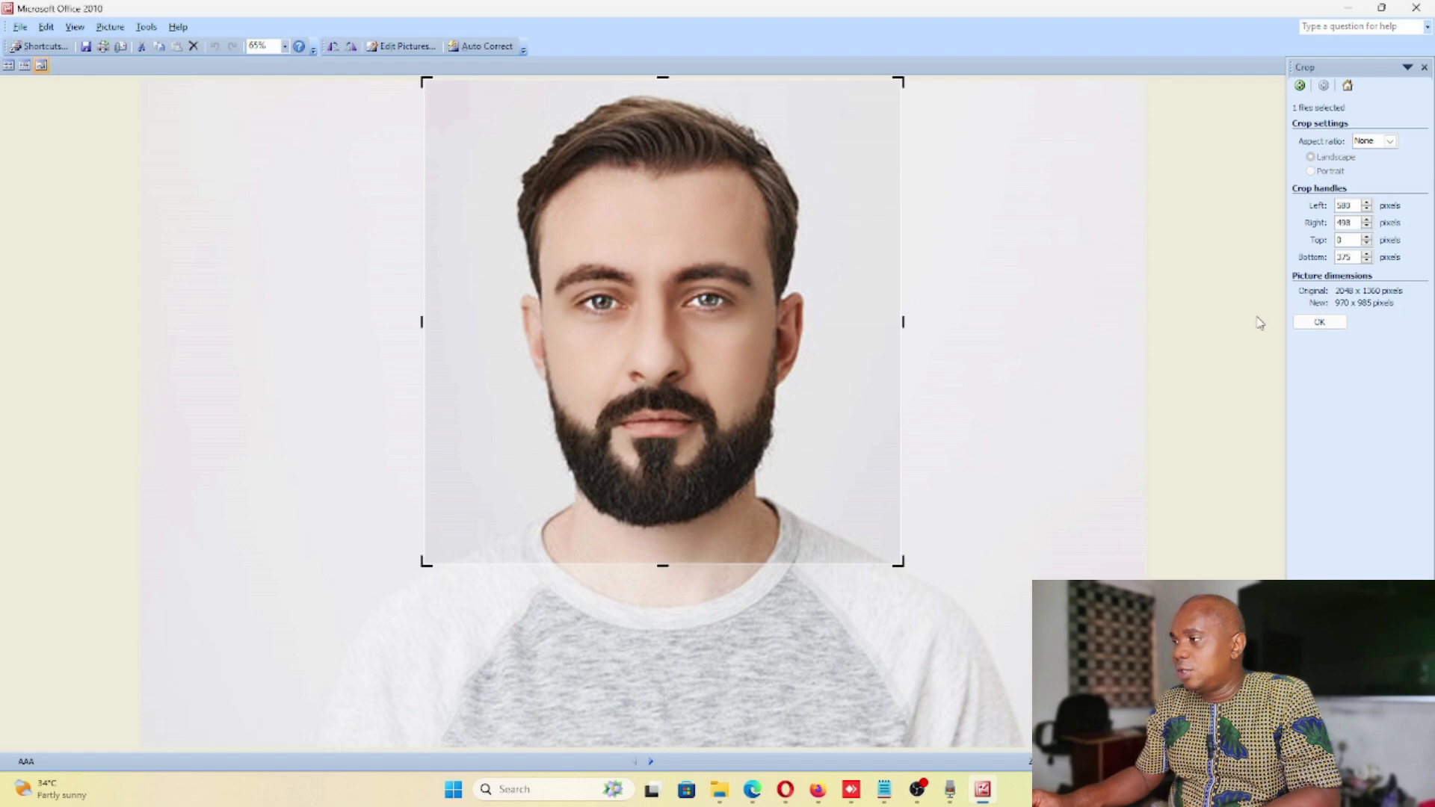
{"action": "left_click", "coordinate": [1319, 322]}
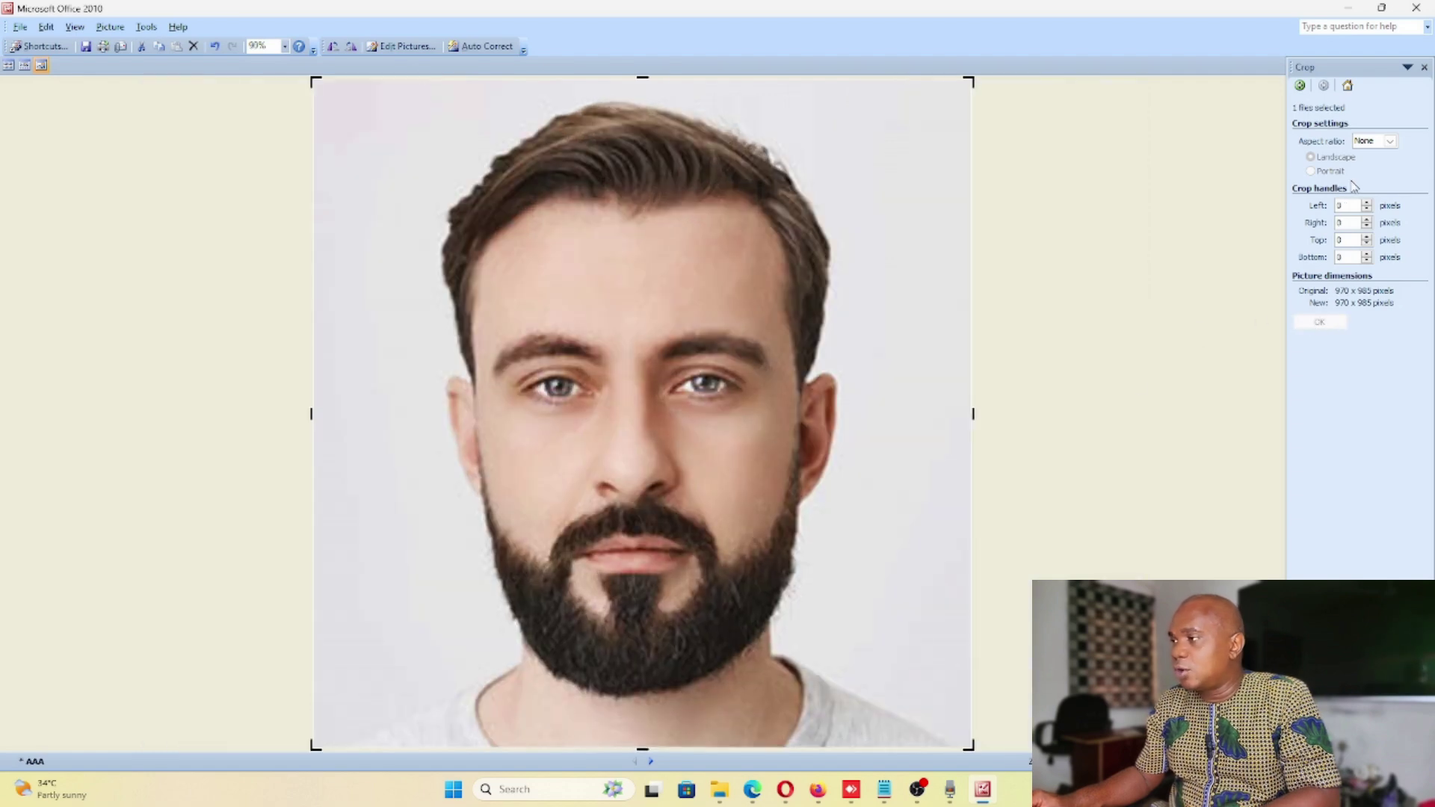
Step: Set the cropped AAA picture's contrast to 10 and its midtone to 8
{"action": "left_click", "coordinate": [407, 45]}
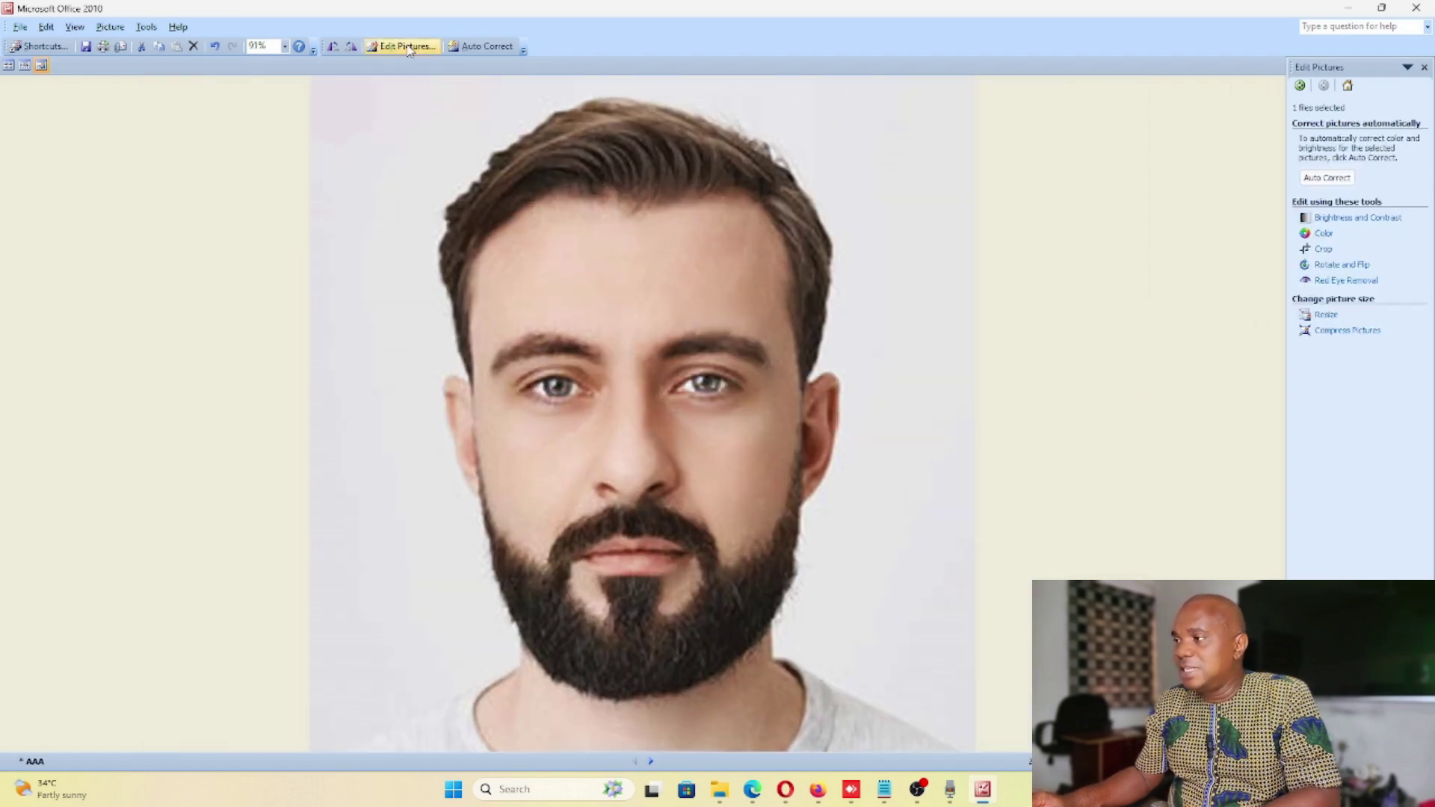
{"action": "left_click", "coordinate": [1338, 218]}
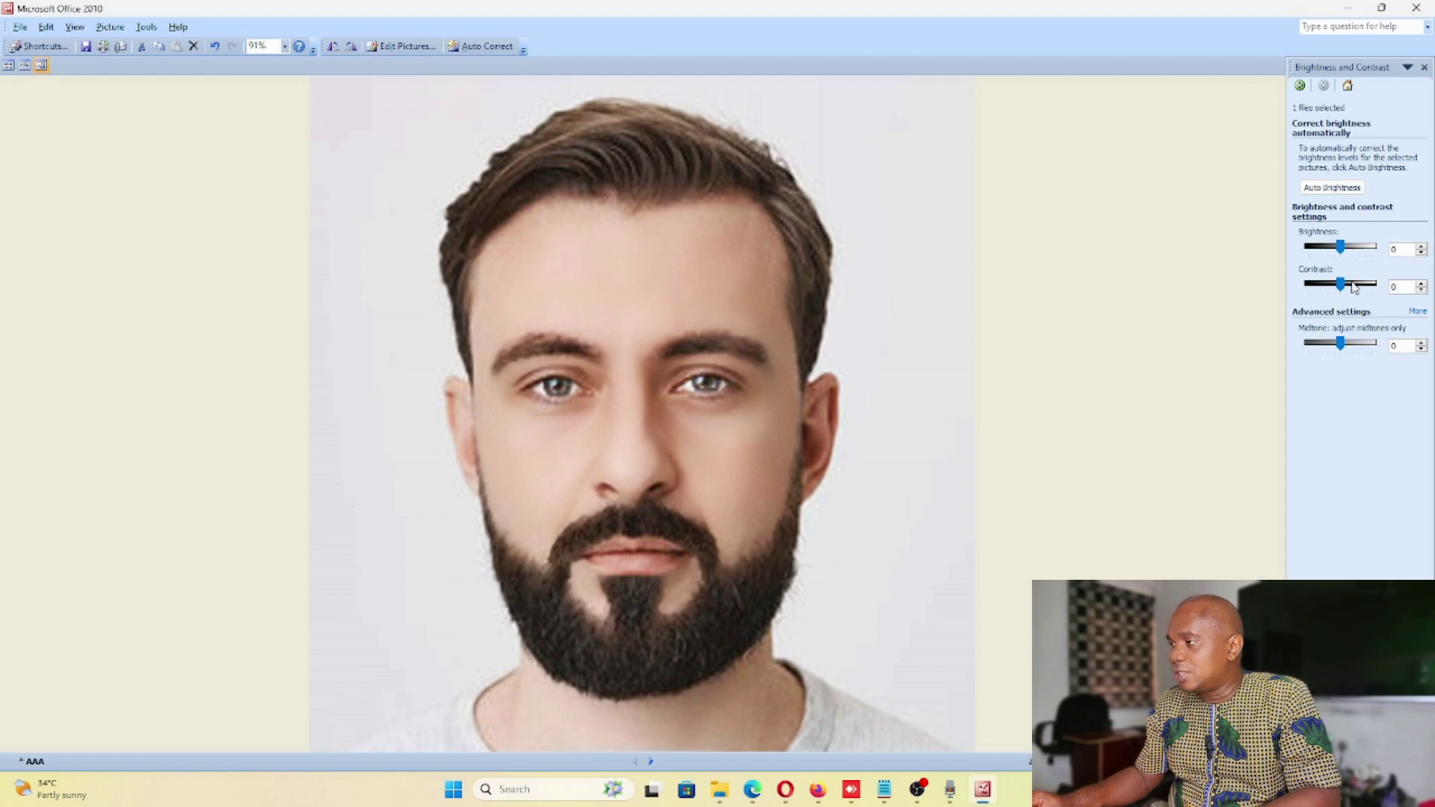
{"action": "left_click", "coordinate": [1348, 291]}
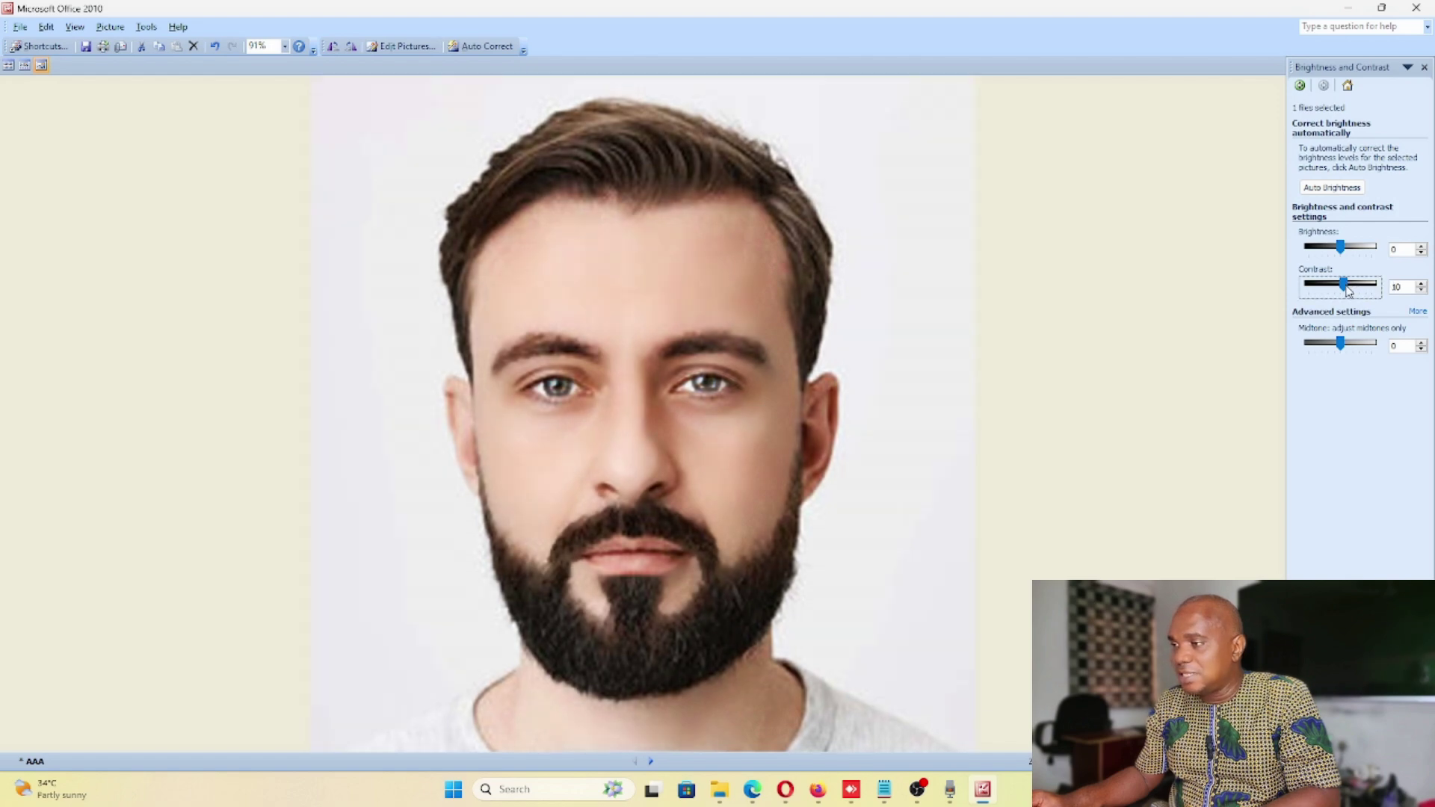
{"action": "left_click_drag", "start_coordinate": [1340, 343], "coordinate": [1345, 358]}
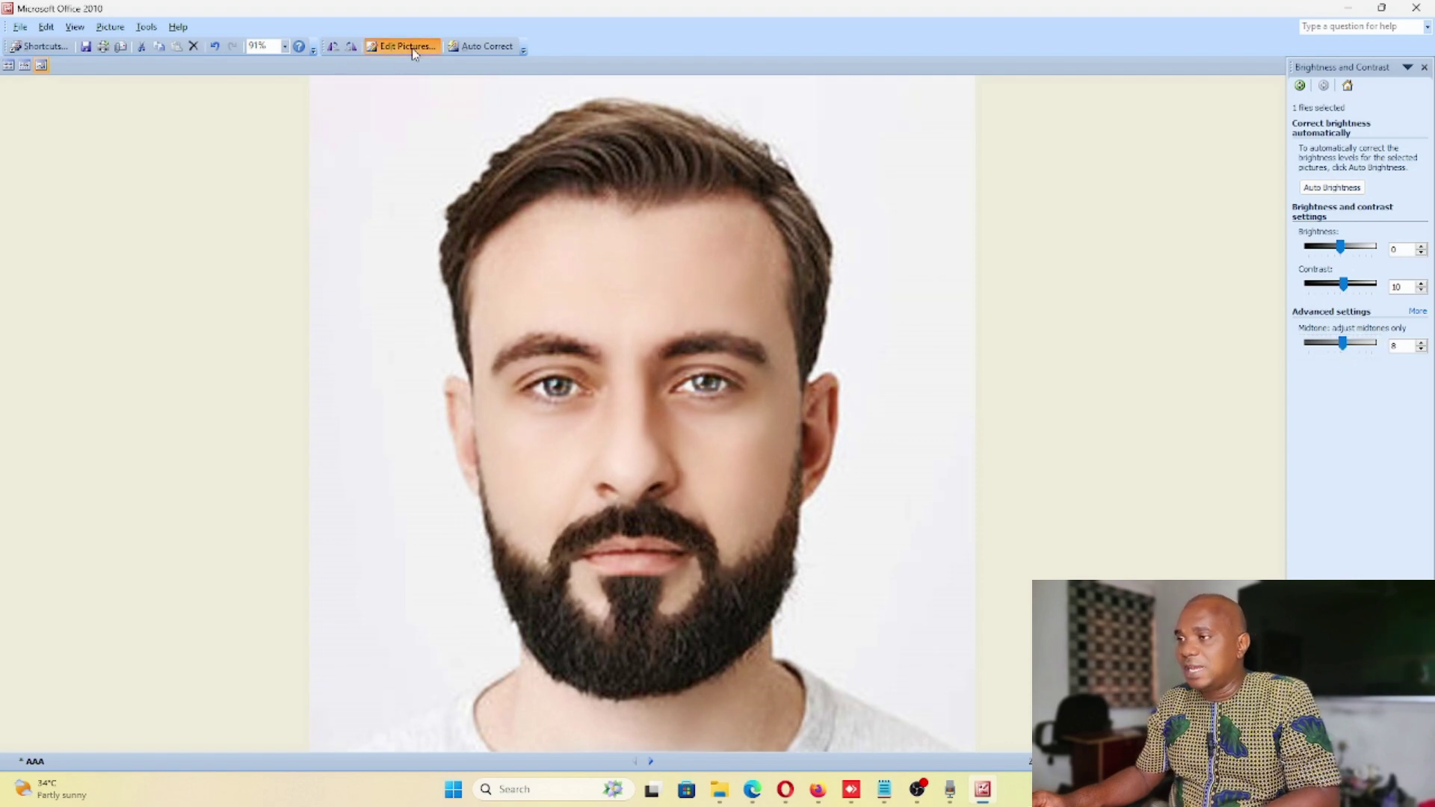
Step: Compress the edited AAA picture using the Web pages setting
{"action": "left_click", "coordinate": [411, 48]}
{"action": "left_click", "coordinate": [1354, 330]}
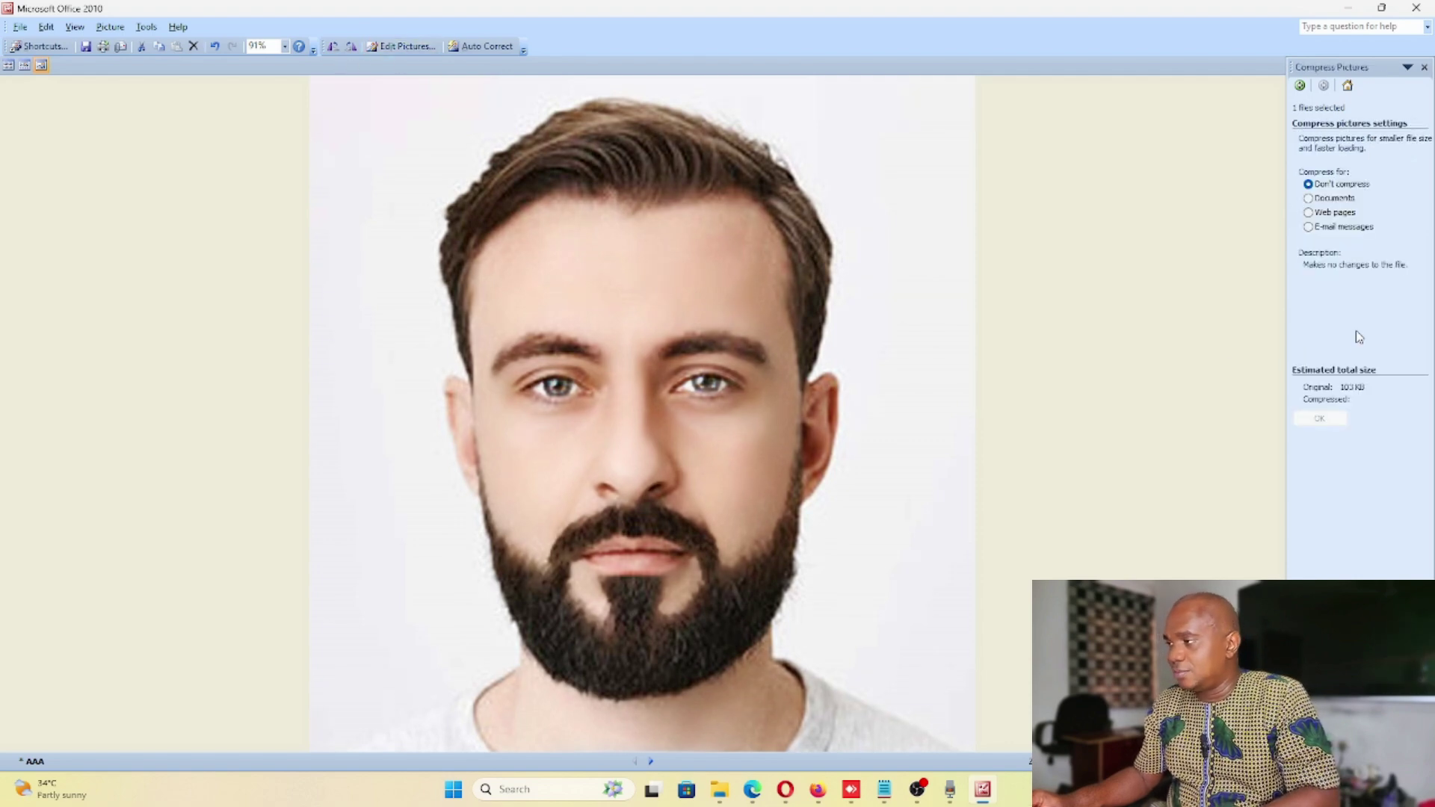
{"action": "left_click", "coordinate": [1328, 214]}
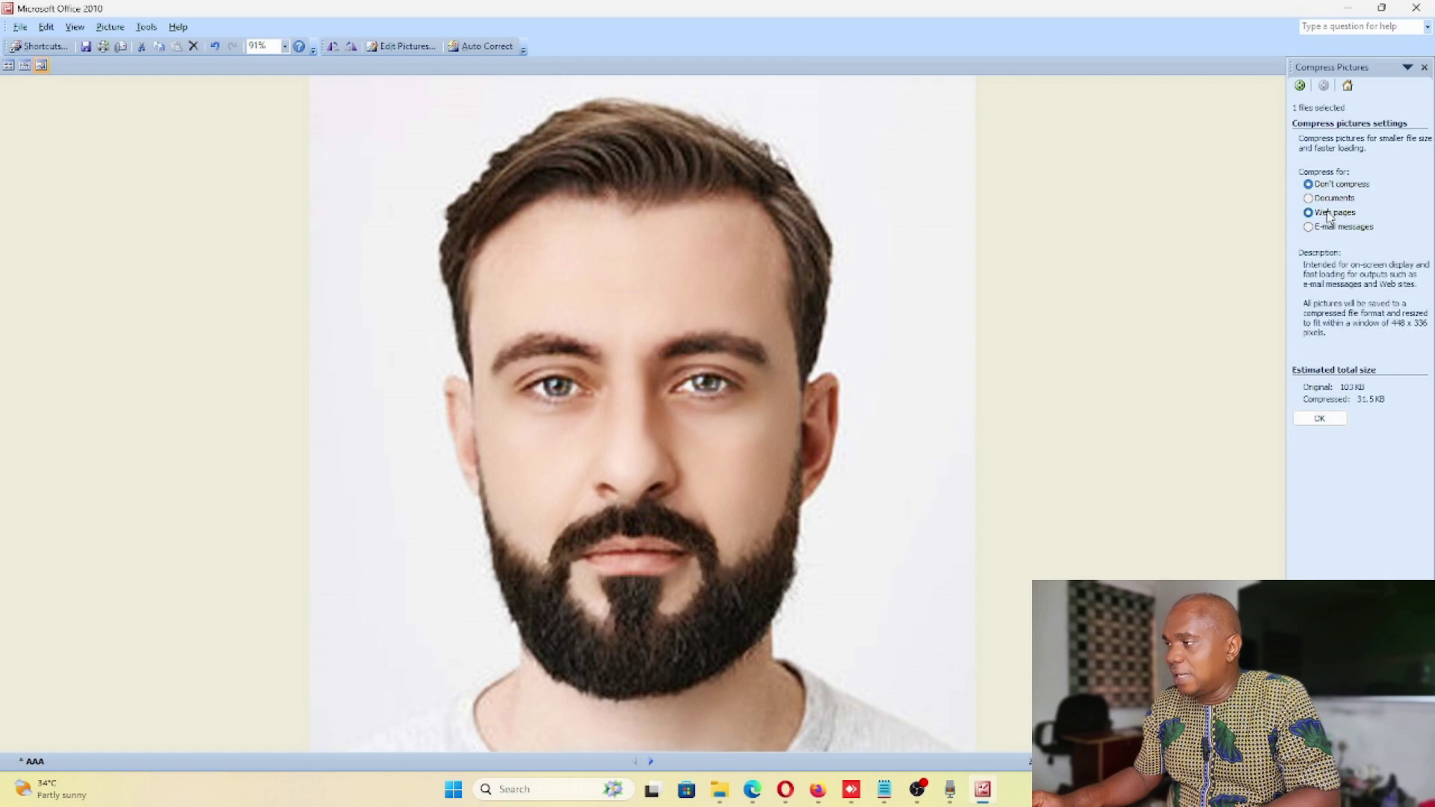
{"action": "left_click", "coordinate": [1327, 423]}
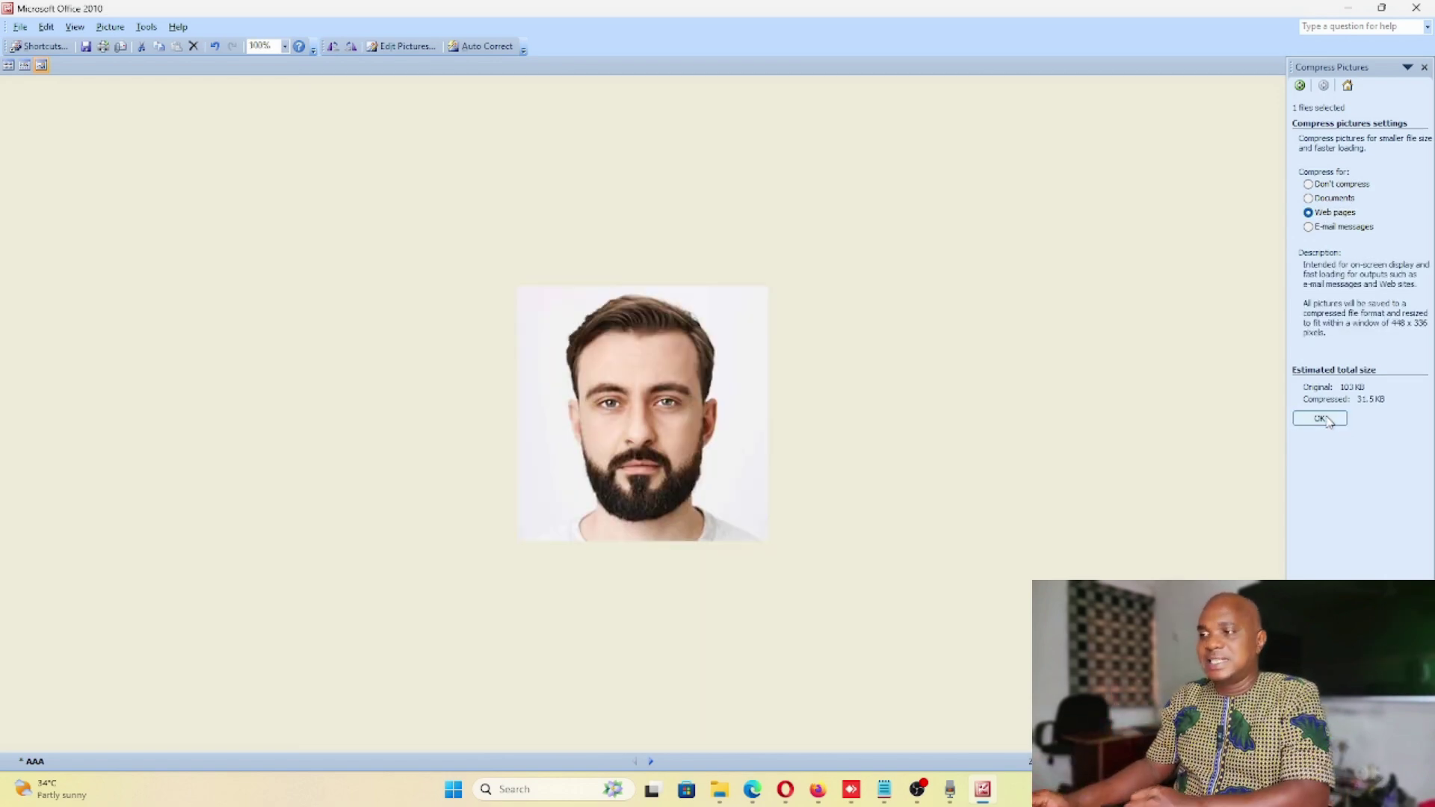
Step: Save the compressed picture as LLL in the Pictures folder, then close the picture editor
{"action": "left_click", "coordinate": [20, 27]}
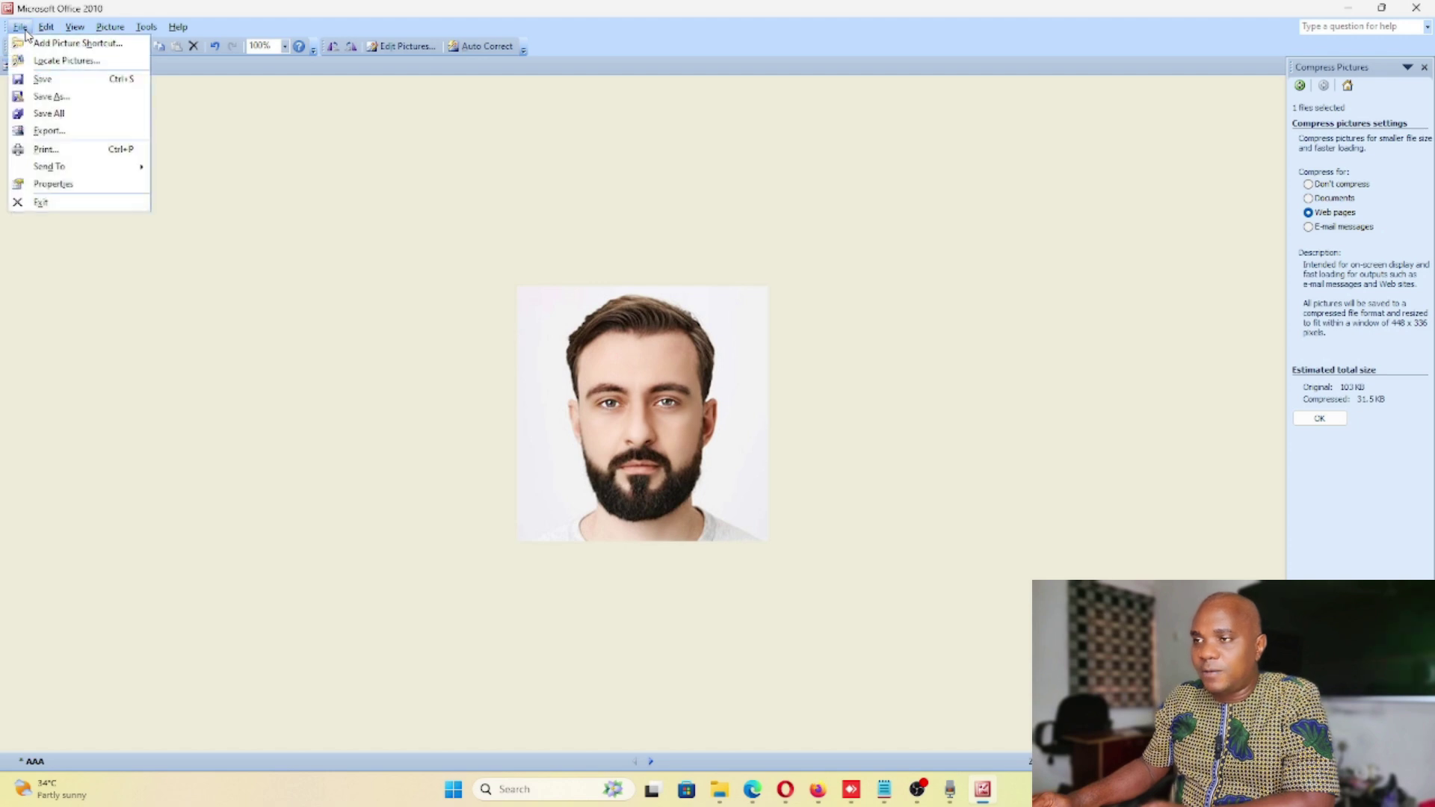
{"action": "left_click", "coordinate": [51, 97]}
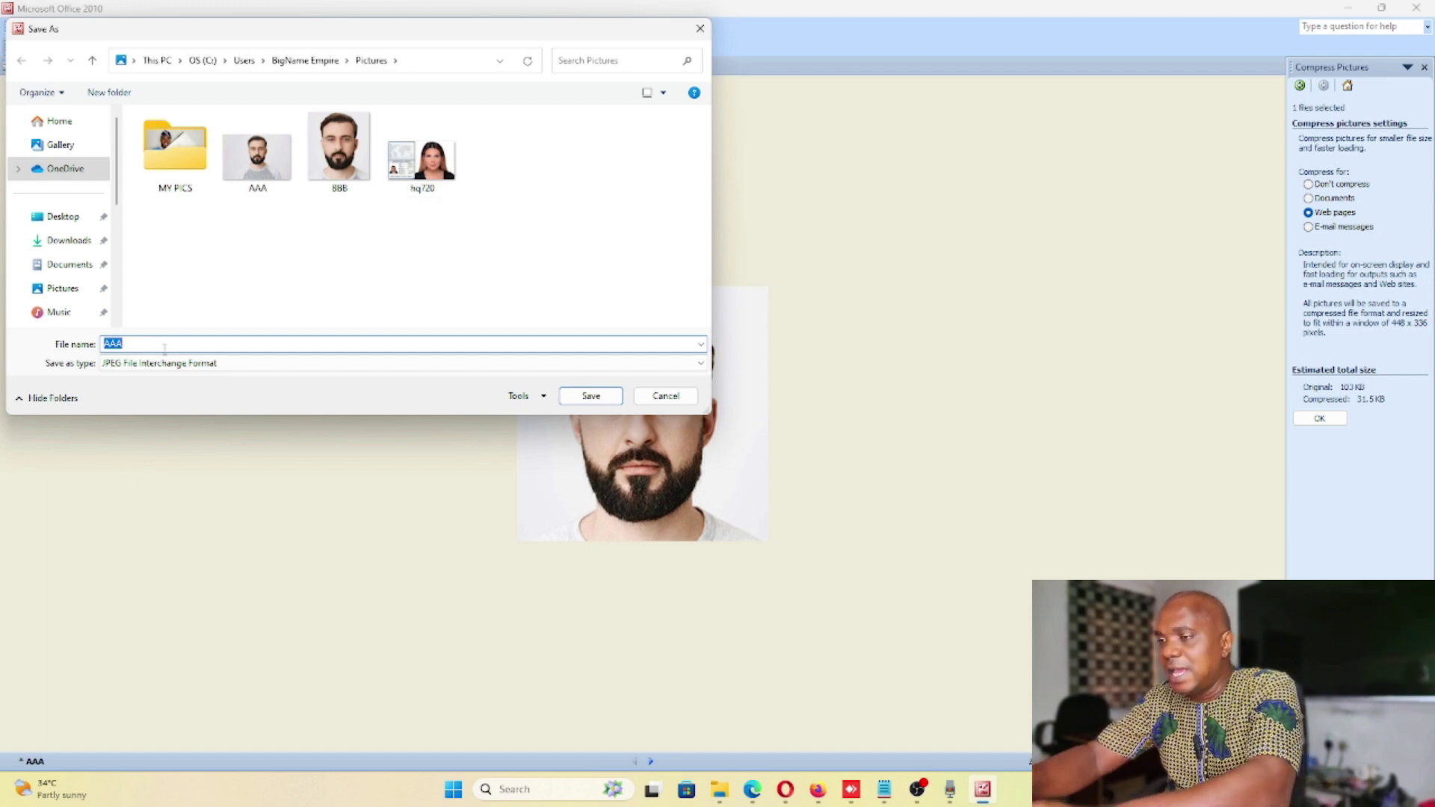
{"action": "type", "text": "111"}
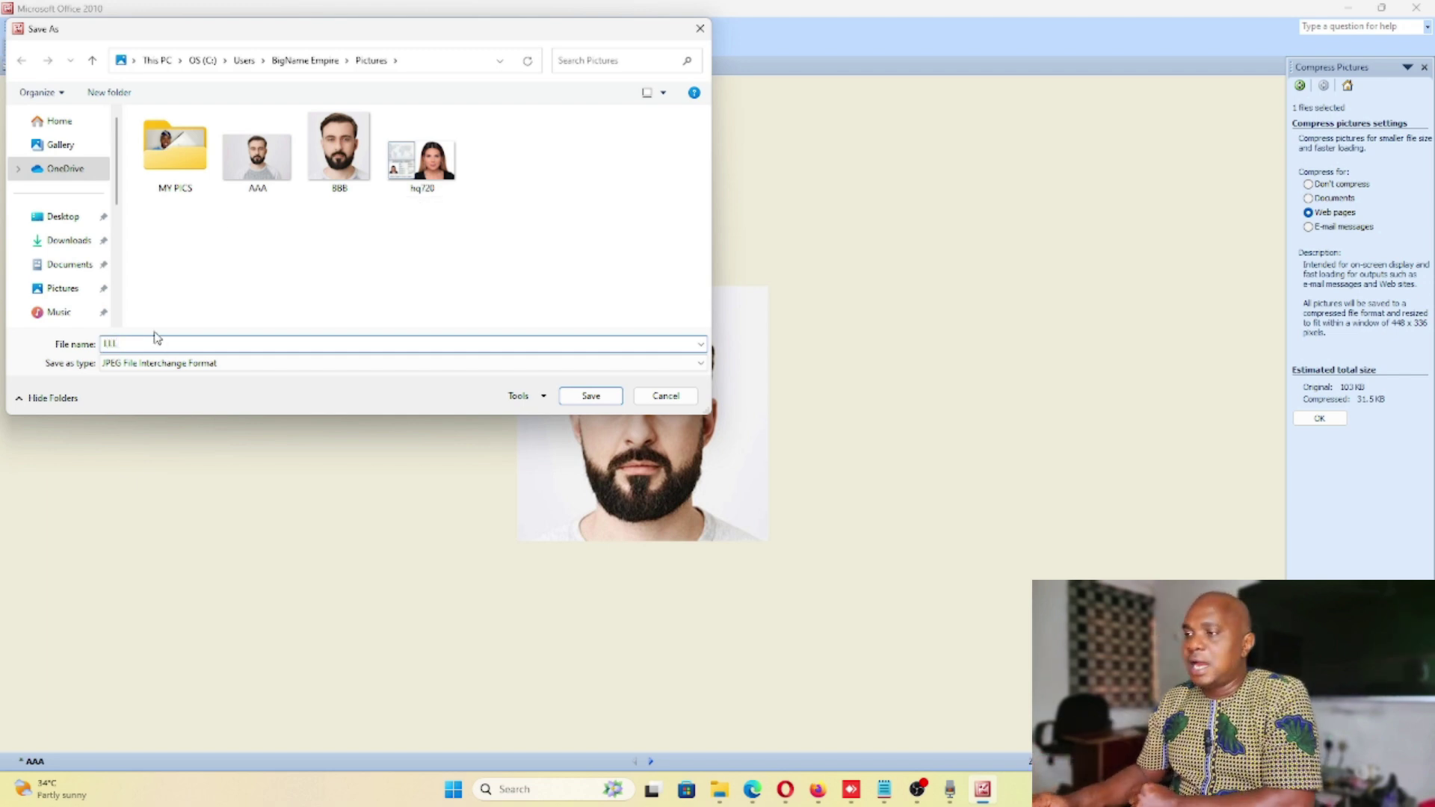
{"action": "left_click", "coordinate": [610, 396]}
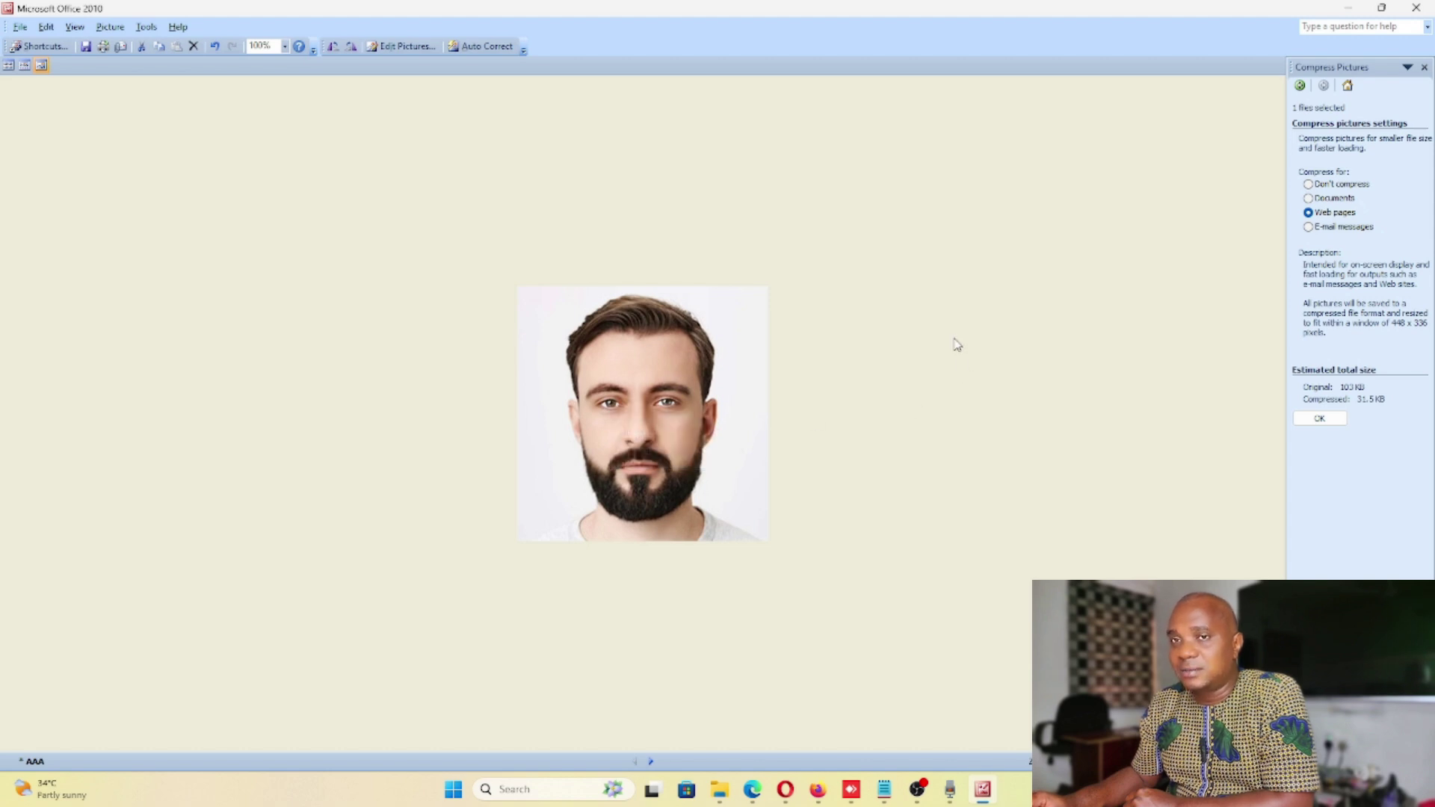
{"action": "left_click", "coordinate": [1410, 13]}
{"action": "left_click", "coordinate": [719, 430]}
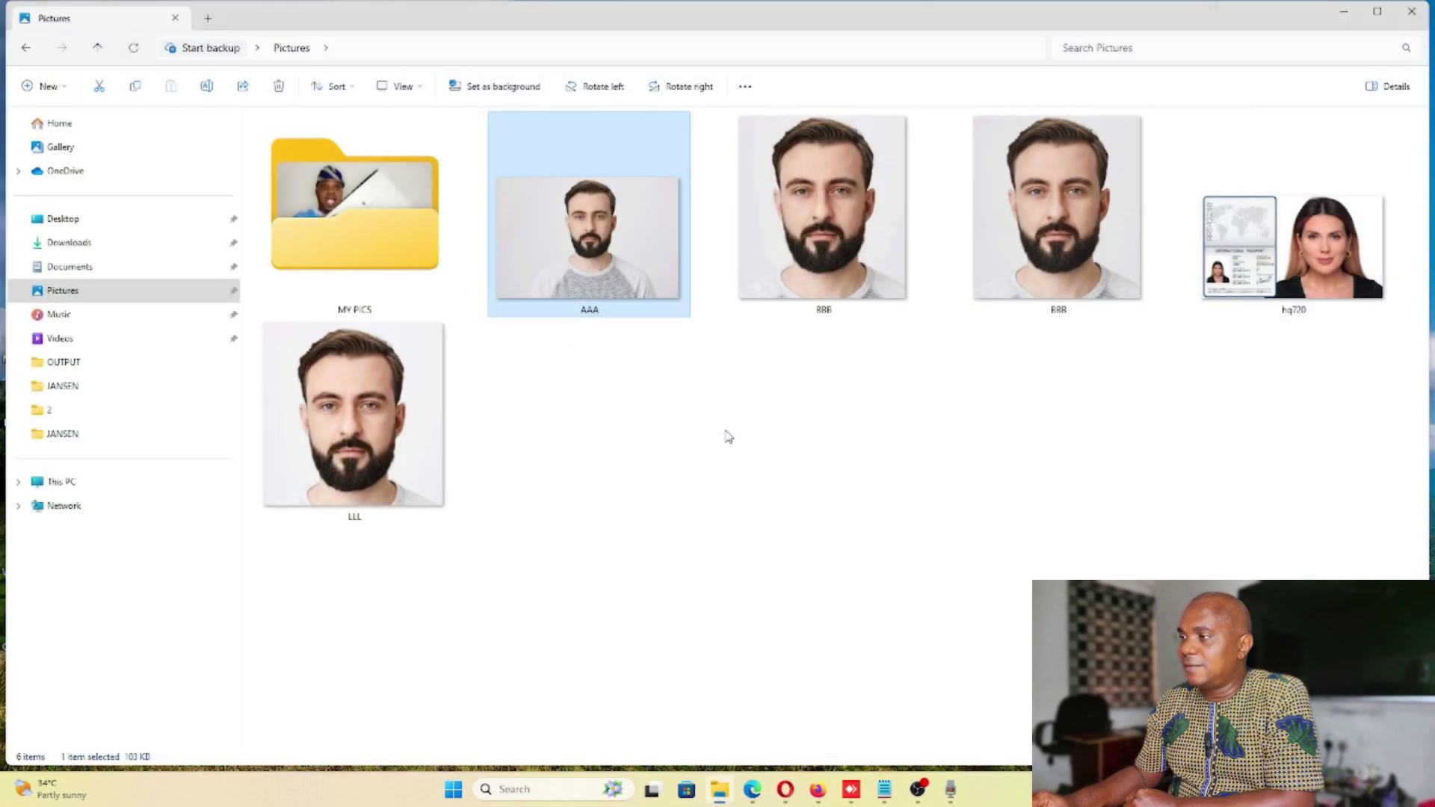
Step: View the saved LLL image full size, then close the viewer
{"action": "left_click", "coordinate": [329, 465]}
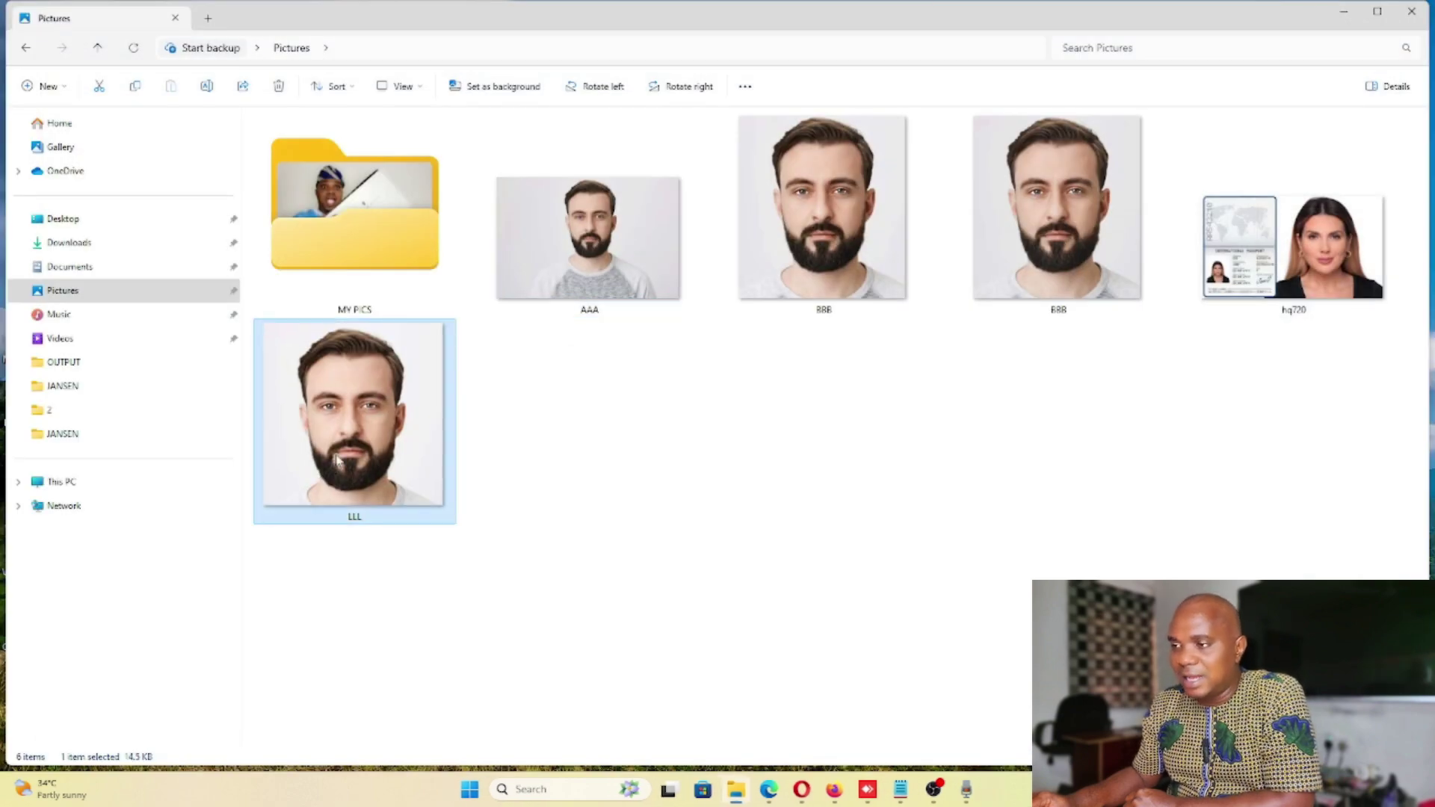
{"action": "double_click", "coordinate": [336, 460]}
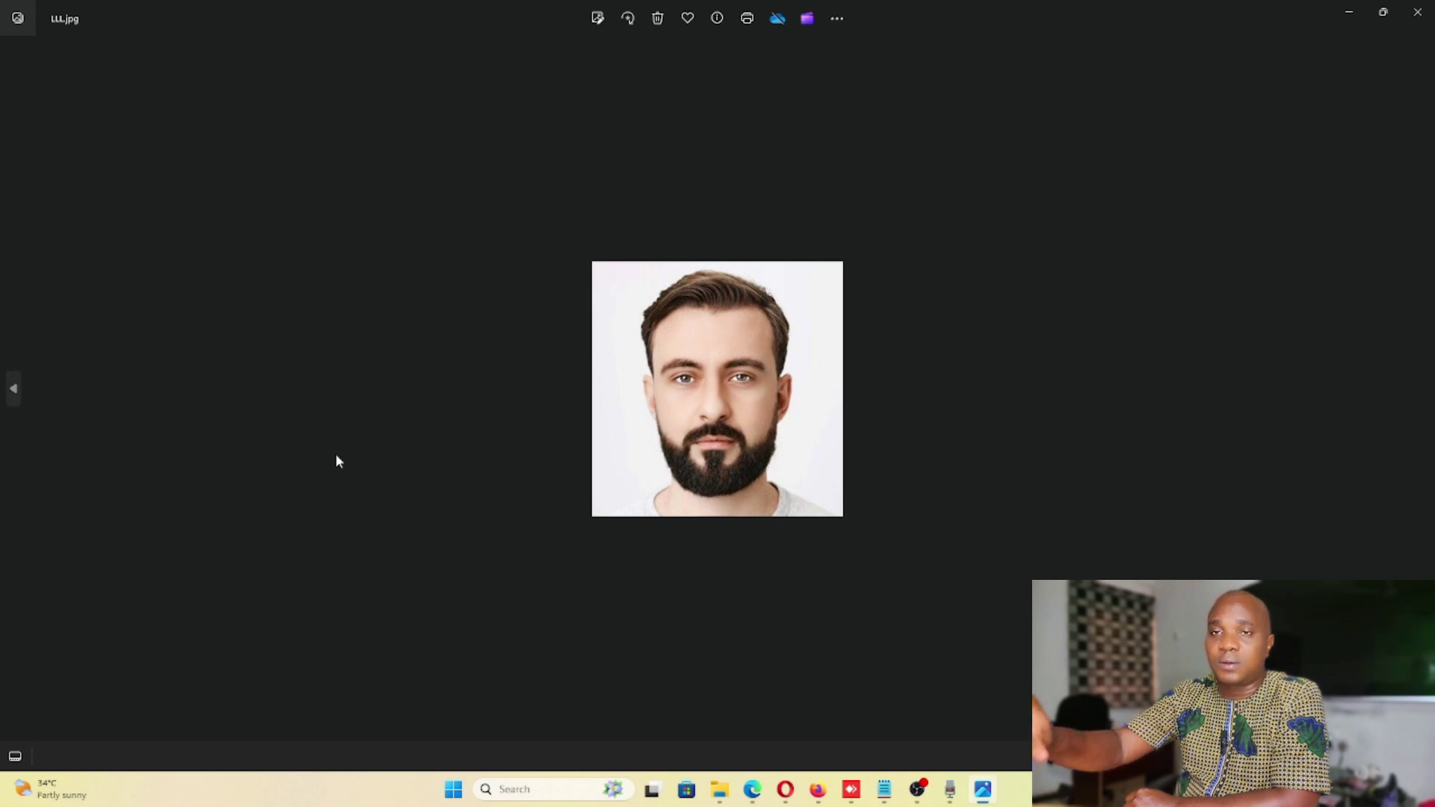
{"action": "left_click", "coordinate": [1416, 29]}
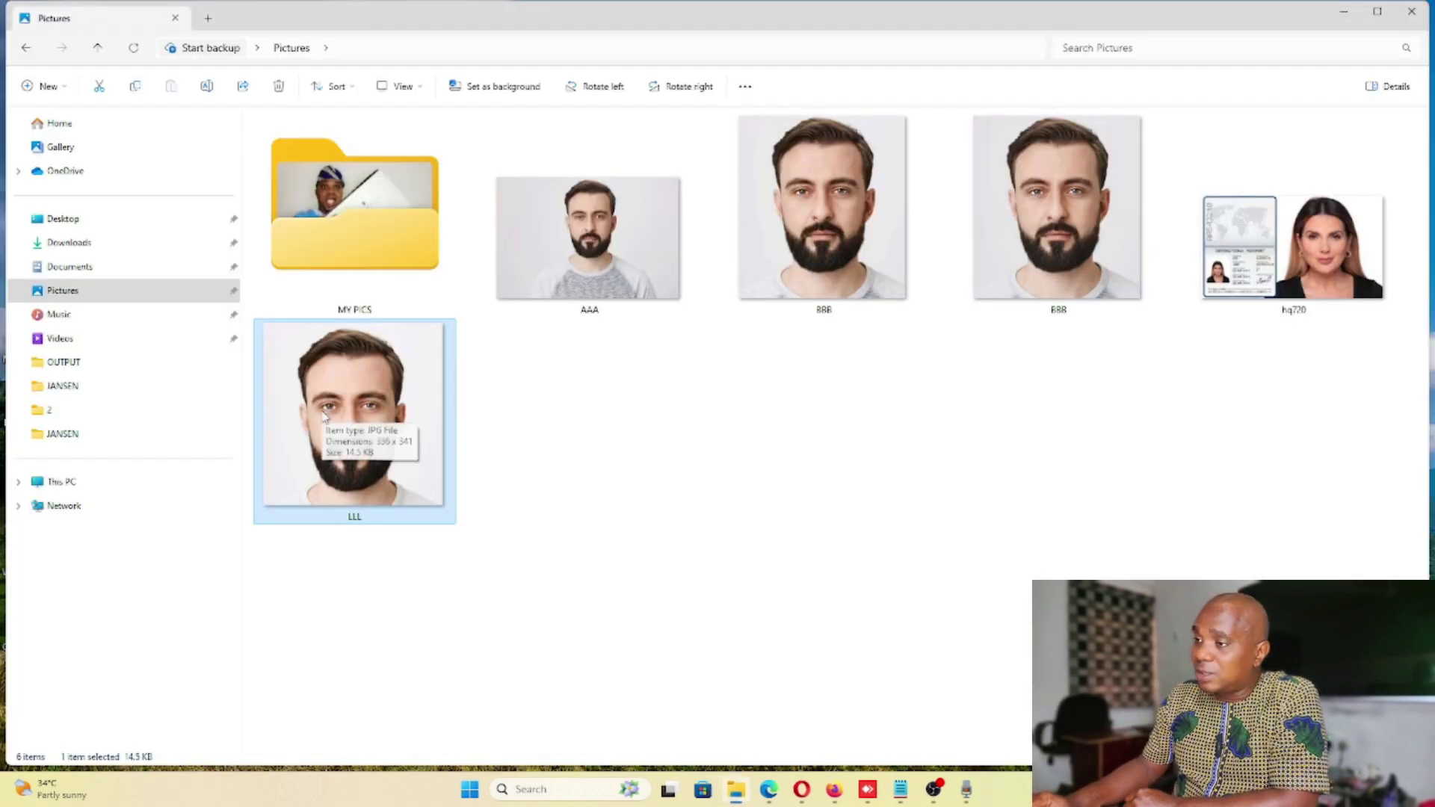
Step: Check the LLL image's file type in its properties, then close the properties window
{"action": "right_click", "coordinate": [331, 385]}
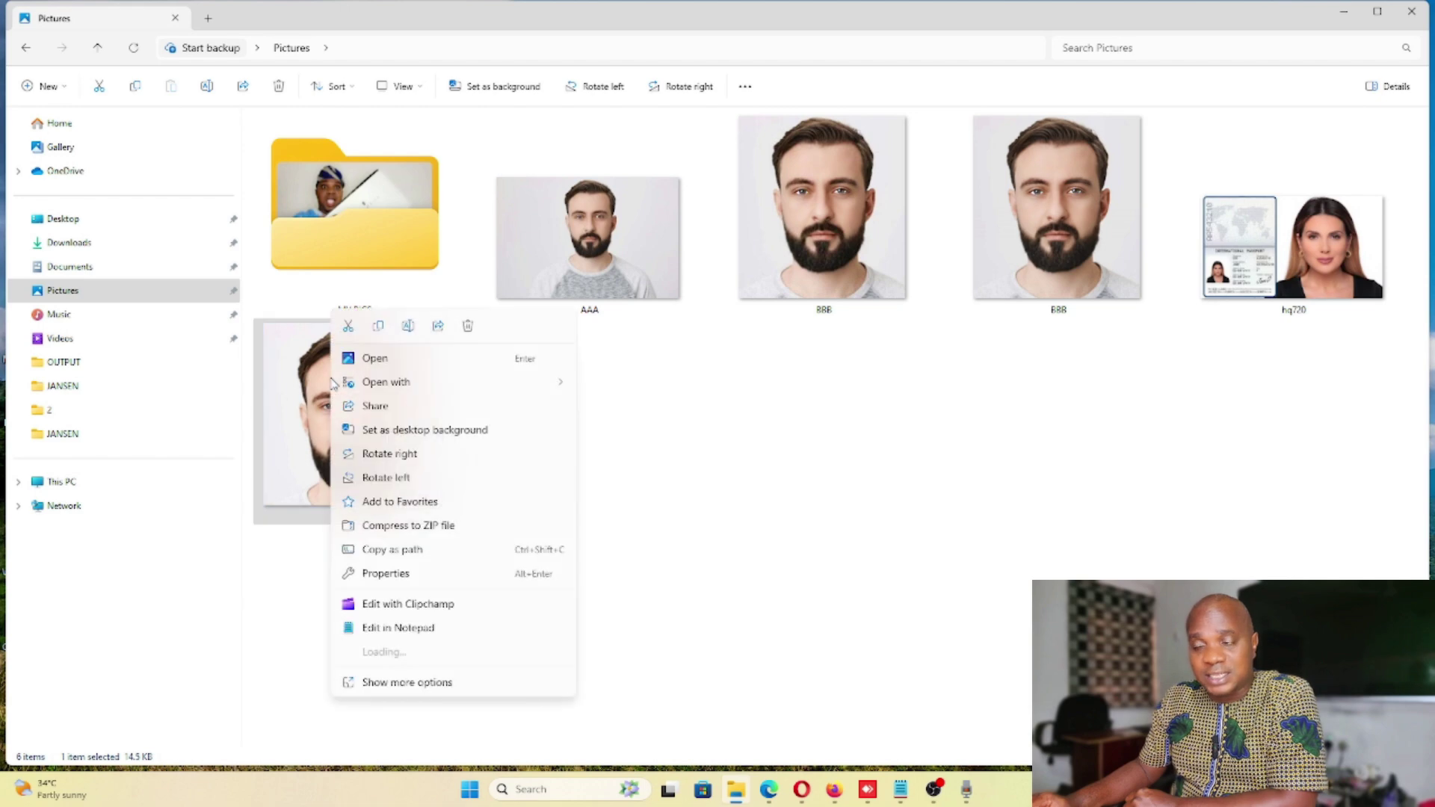
{"action": "left_click", "coordinate": [404, 683]}
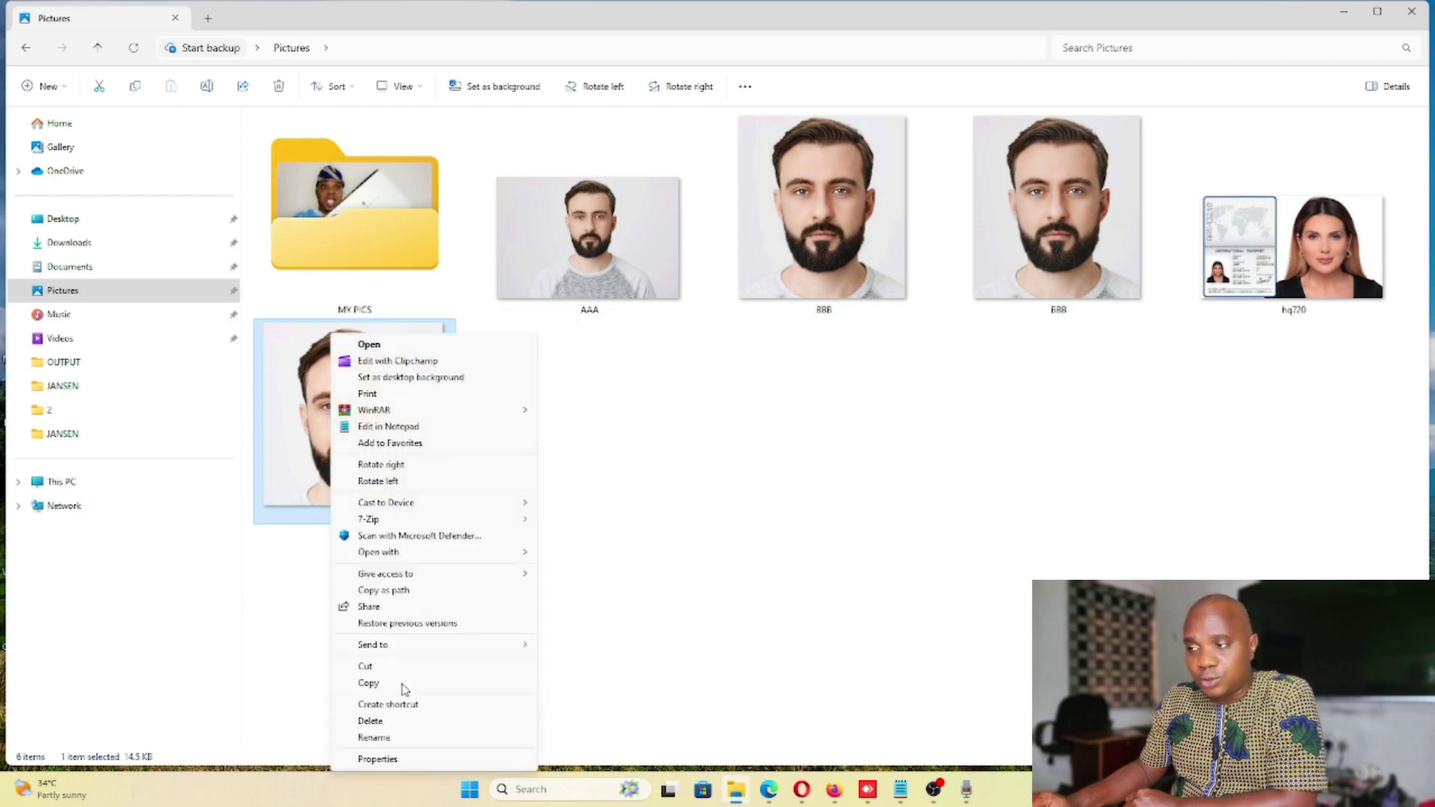
{"action": "left_click", "coordinate": [378, 759]}
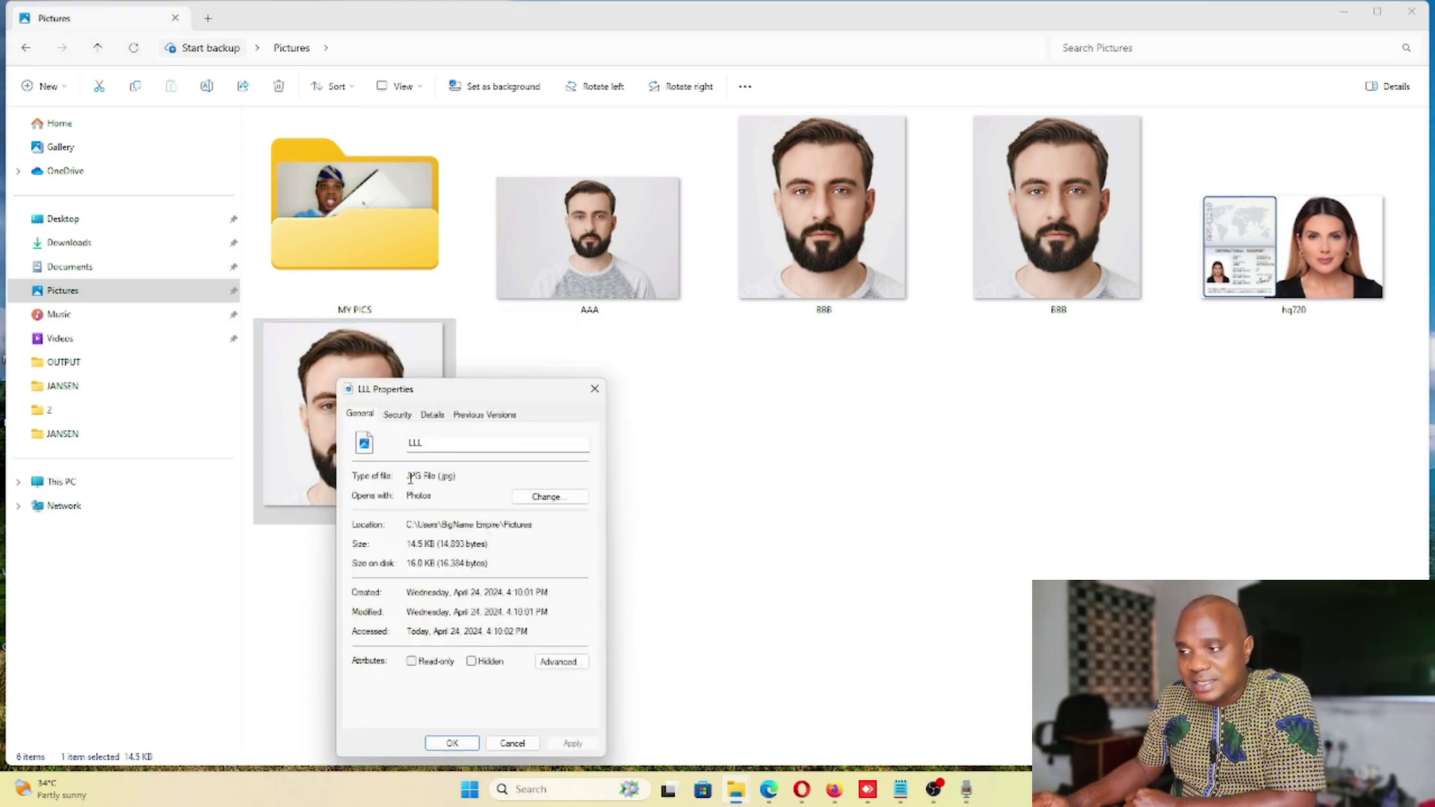
{"action": "left_click_drag", "start_coordinate": [408, 478], "coordinate": [469, 478]}
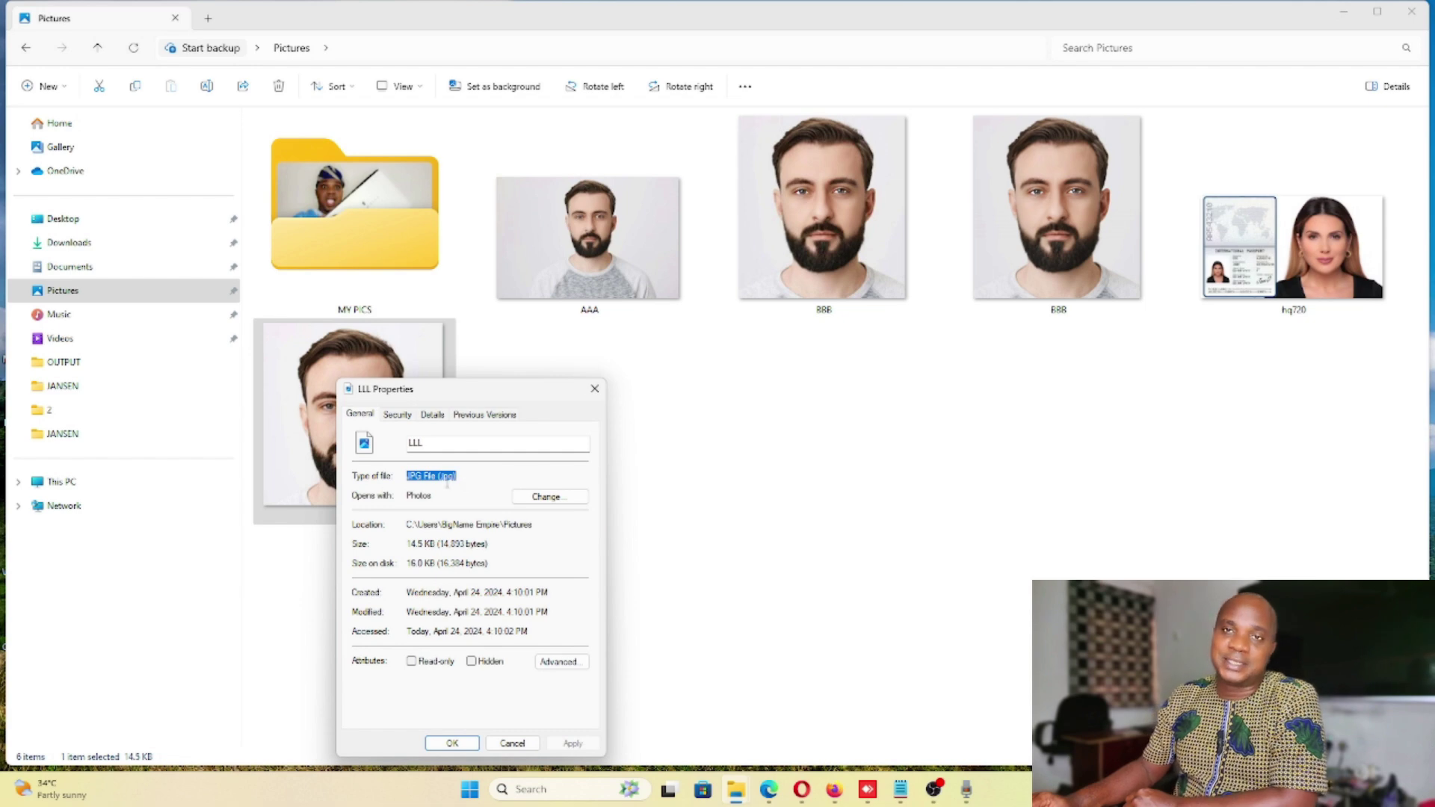
{"action": "left_click", "coordinate": [594, 389]}
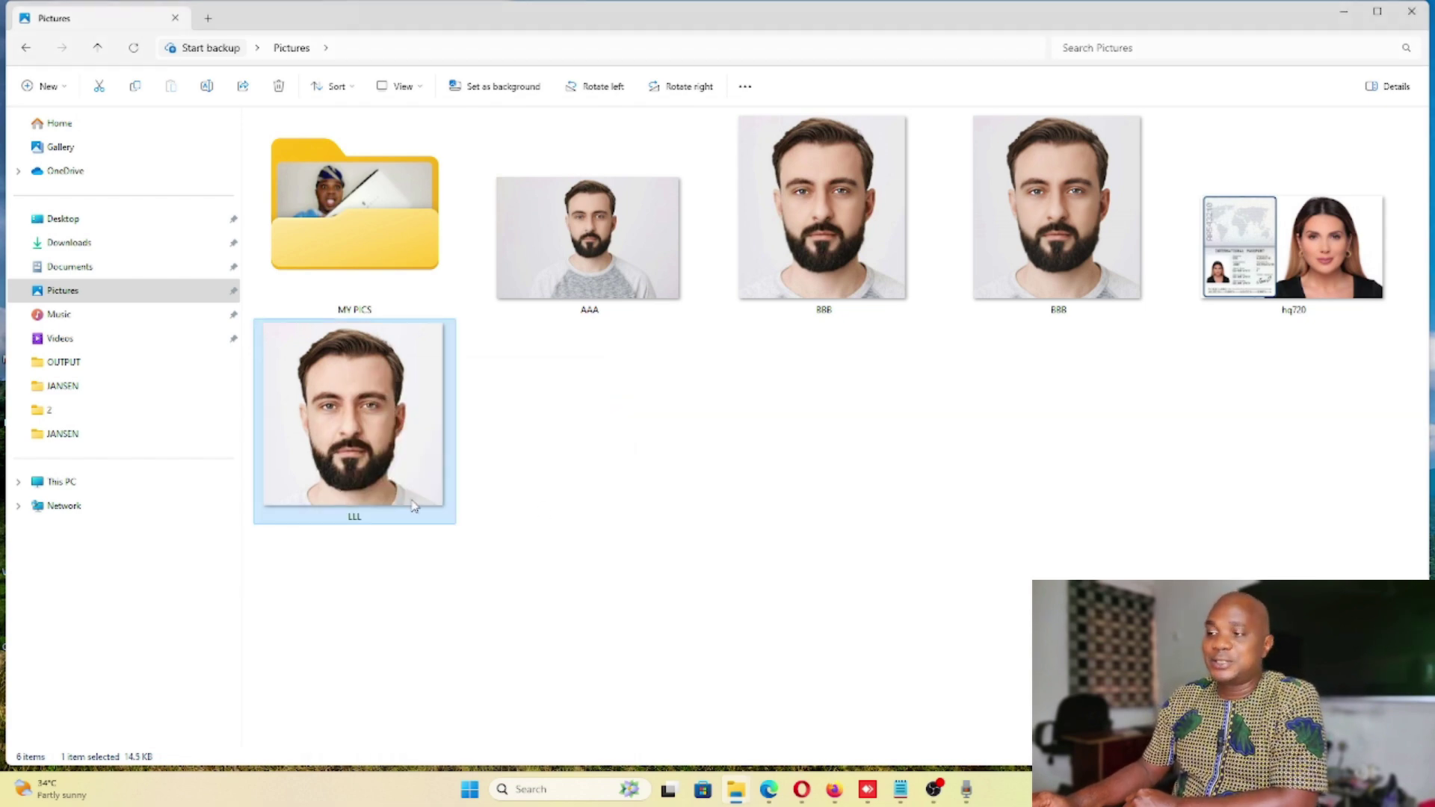
Step: Open the LLL image with Photos and enter its image editing mode
{"action": "mouse_move", "coordinate": [366, 409]}
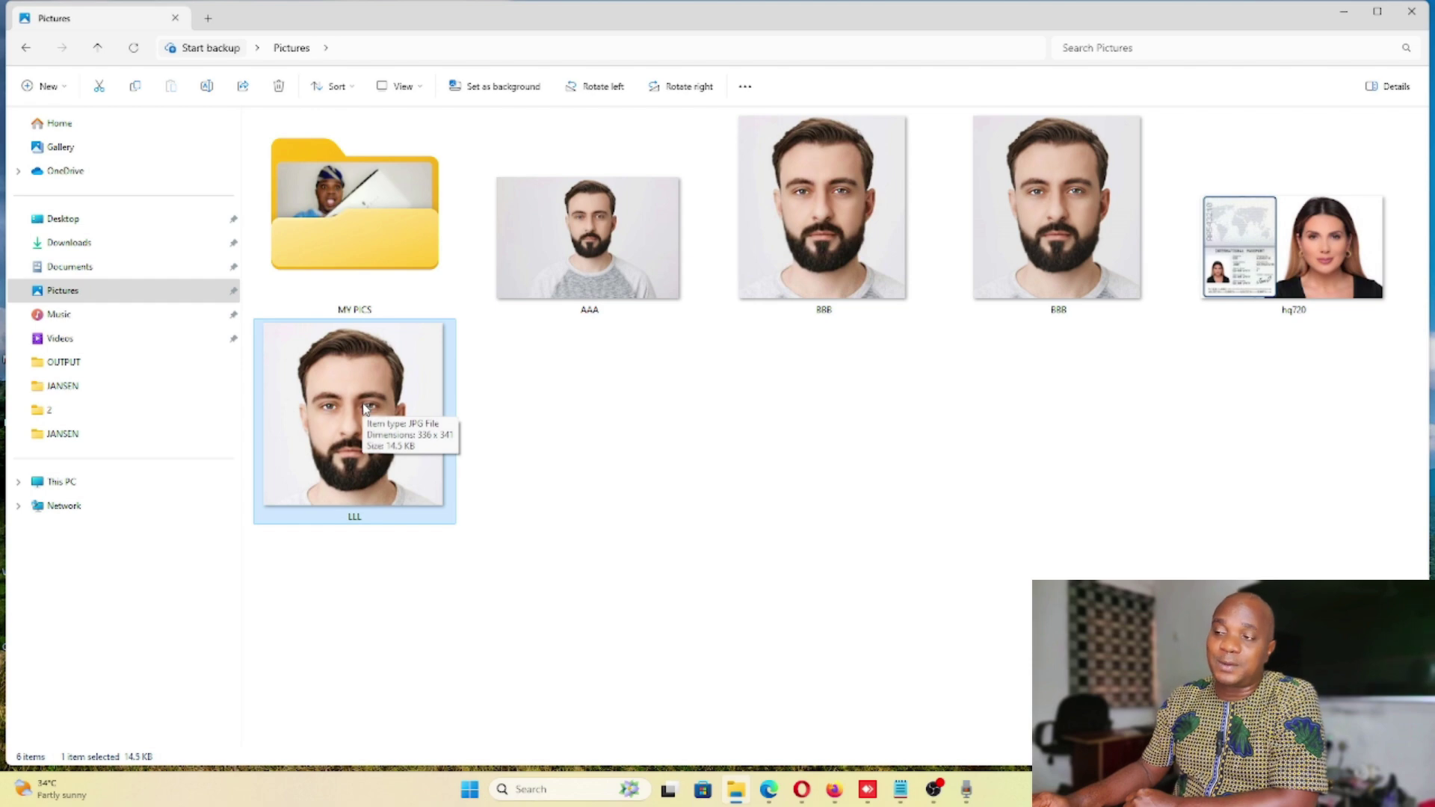
{"action": "right_click", "coordinate": [366, 409]}
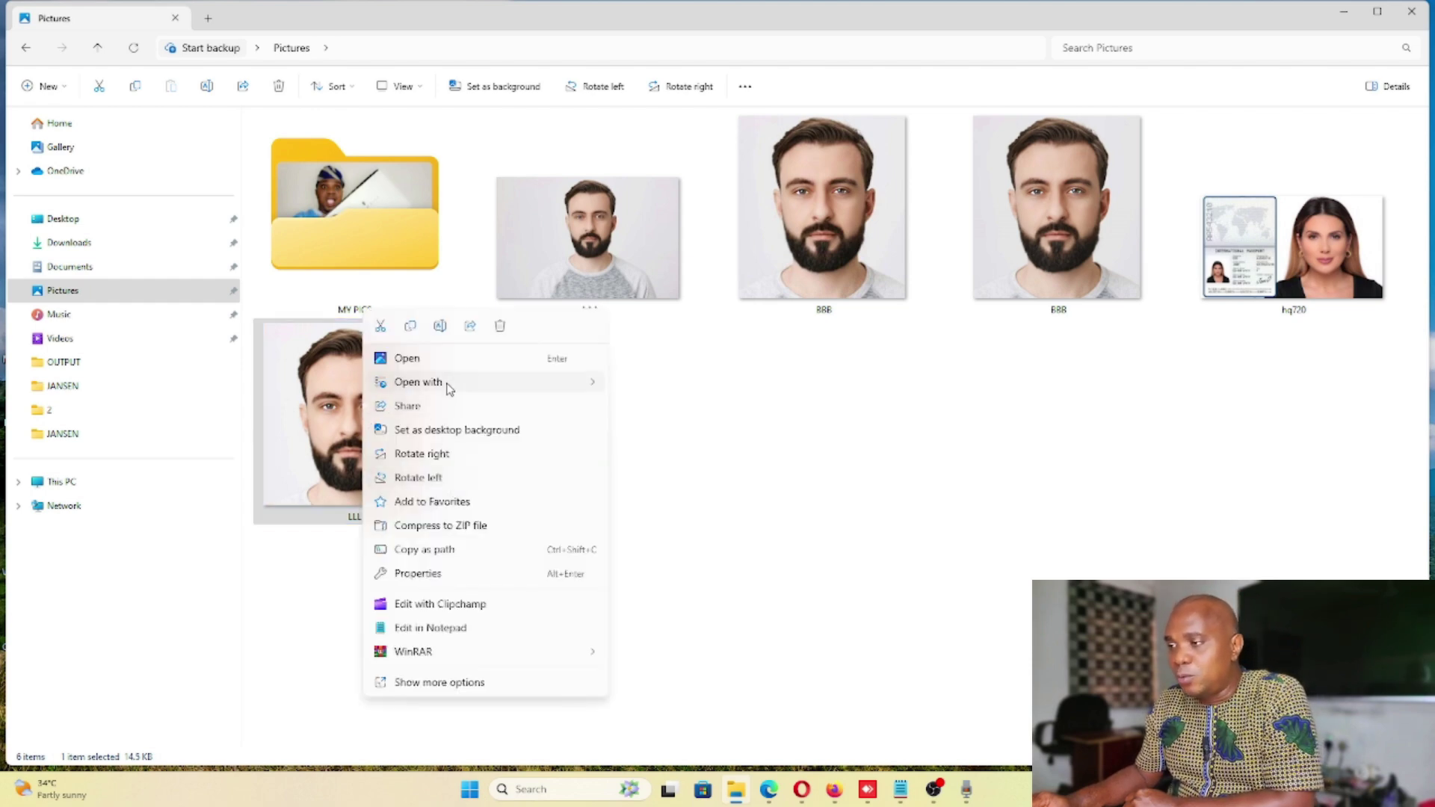
{"action": "mouse_move", "coordinate": [442, 383]}
{"action": "left_click", "coordinate": [672, 531]}
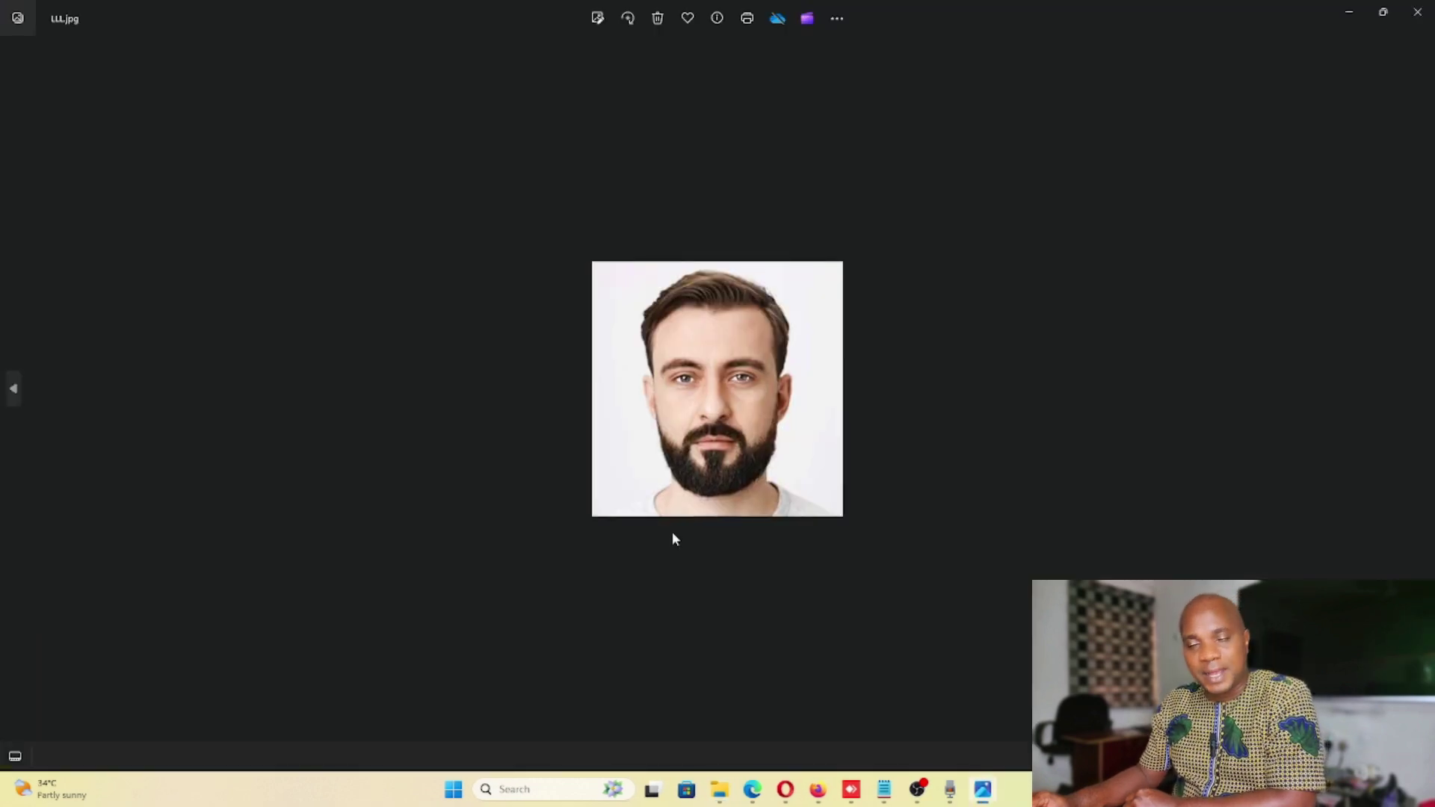
{"action": "left_click", "coordinate": [598, 18]}
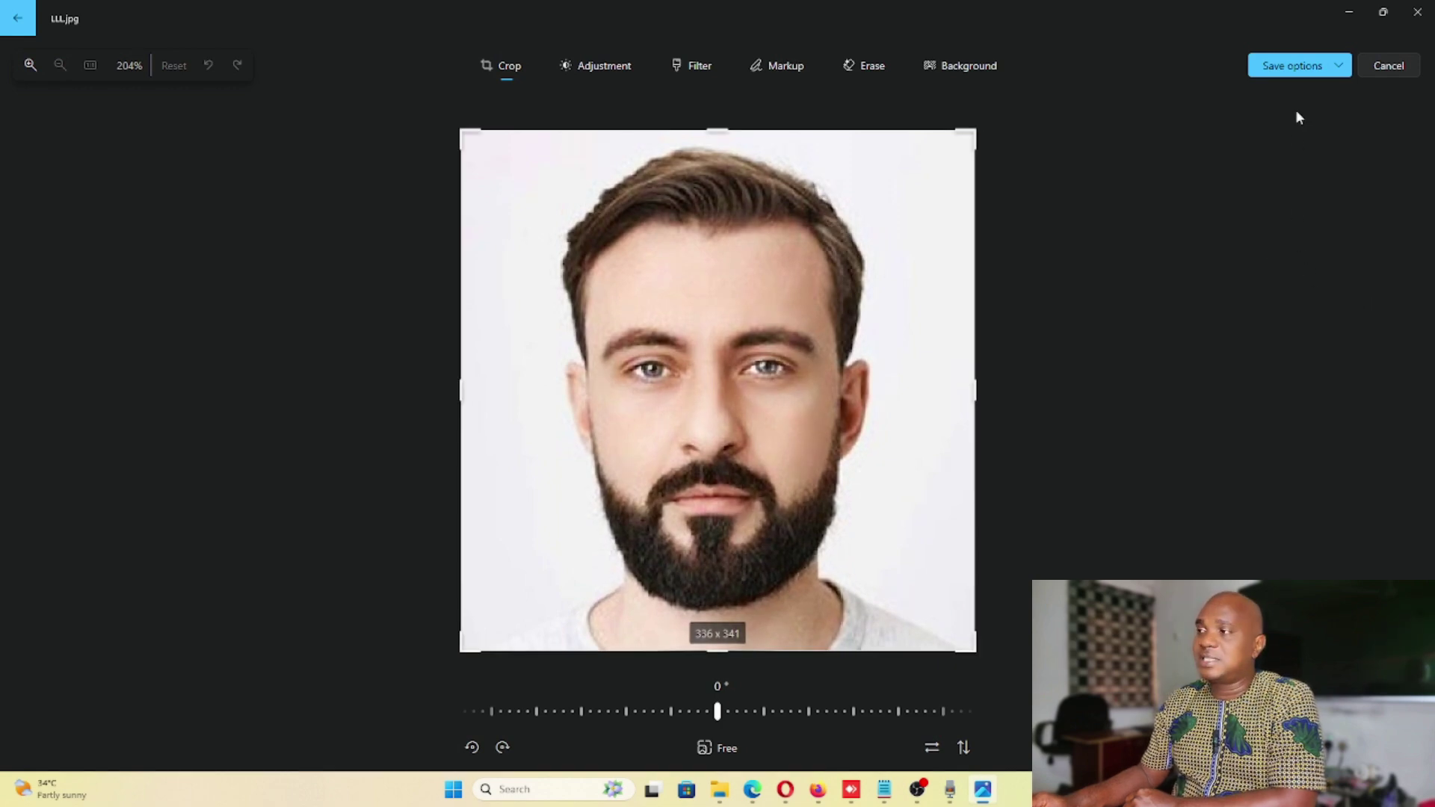
Step: Save a copy of the LLL image as EEE in .png format in the Pictures folder, then close Photos
{"action": "left_click", "coordinate": [1338, 67]}
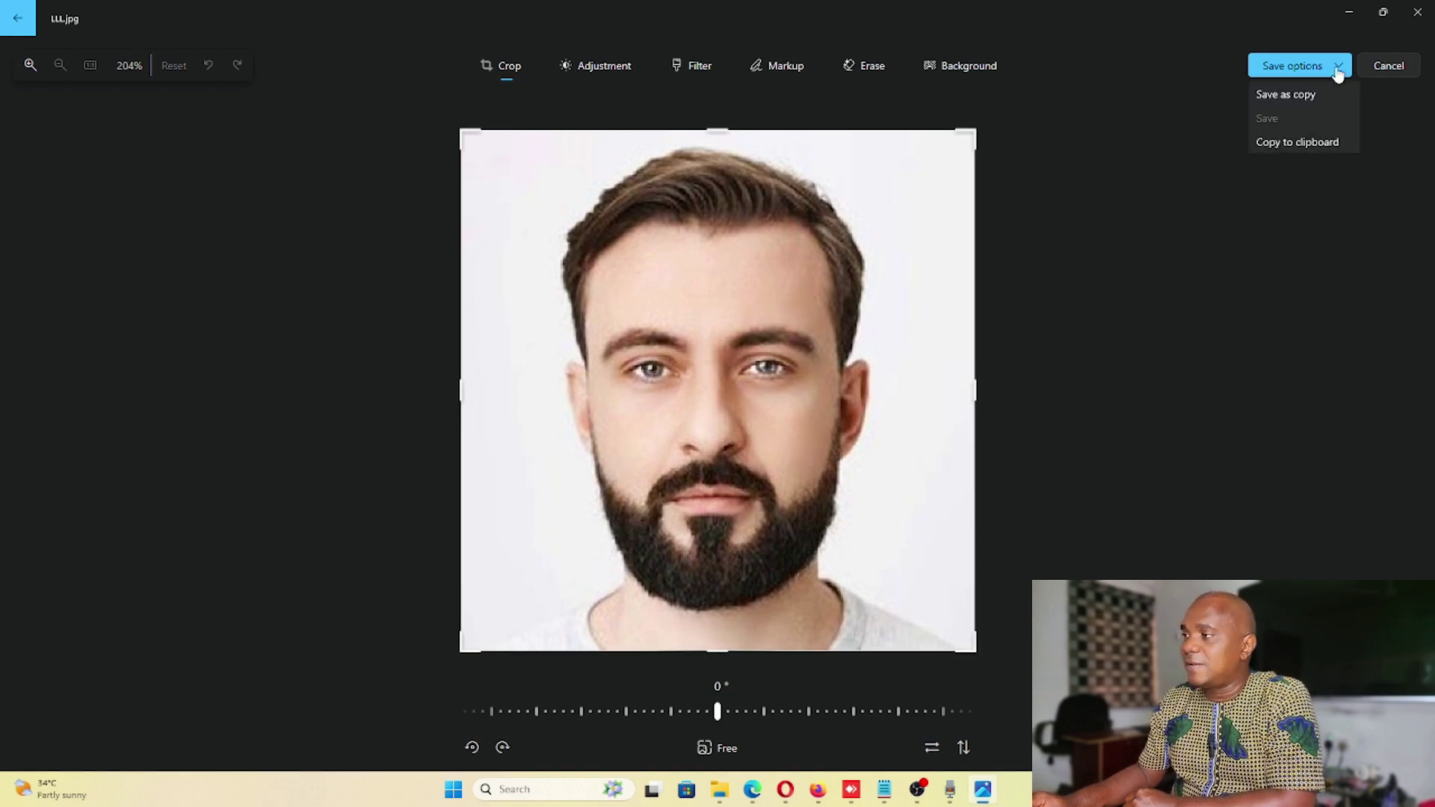
{"action": "left_click", "coordinate": [1285, 95]}
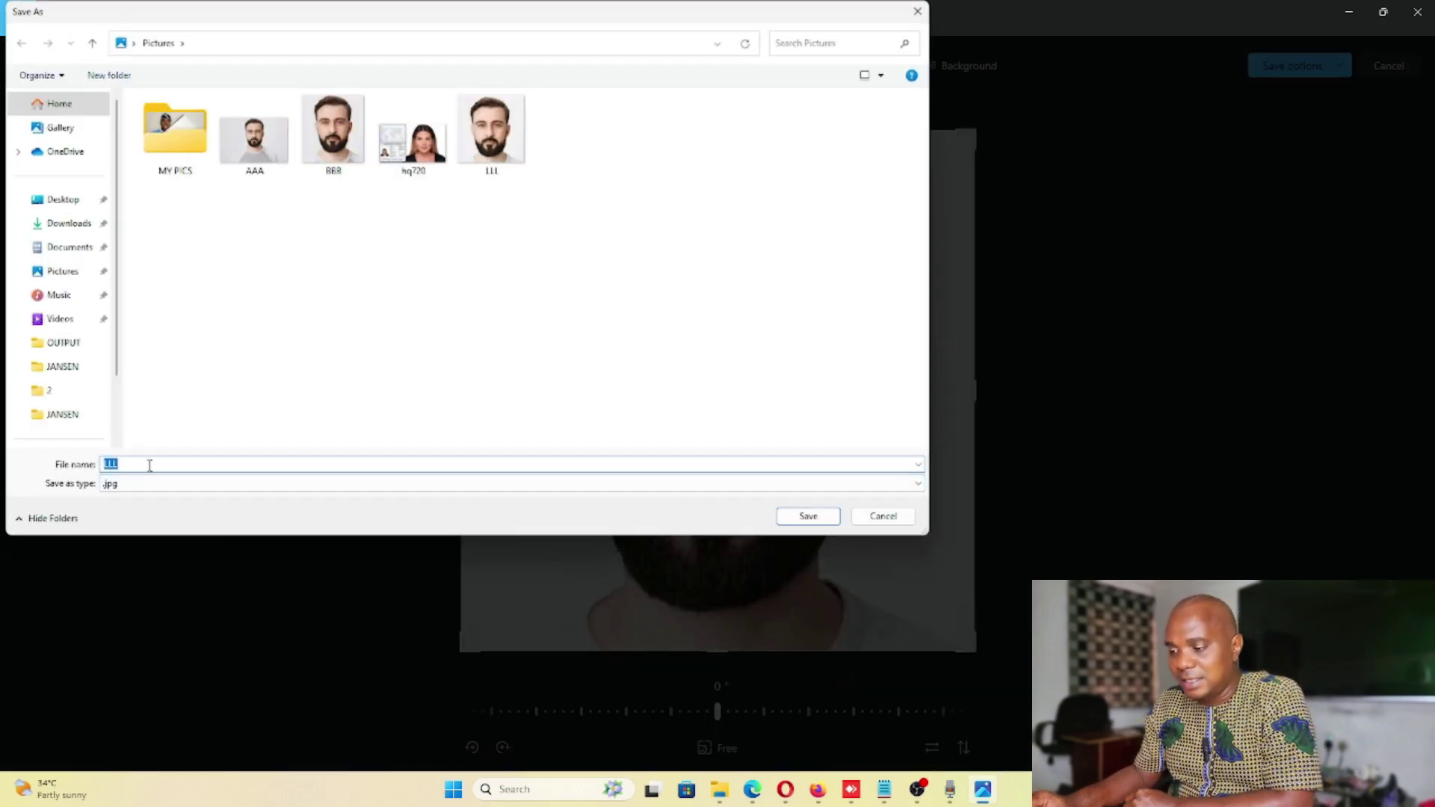
{"action": "type", "text": "EEE"}
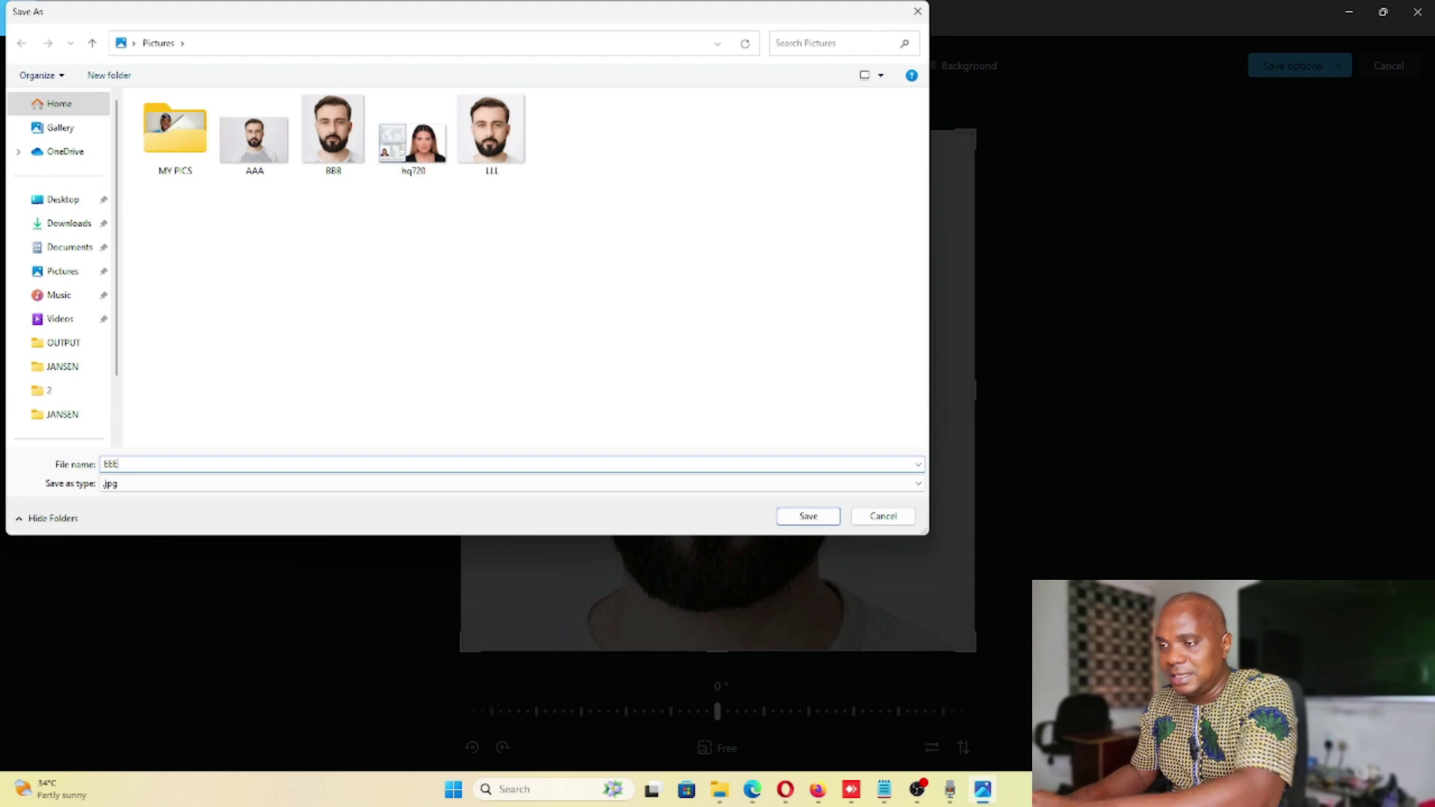
{"action": "left_click", "coordinate": [152, 485]}
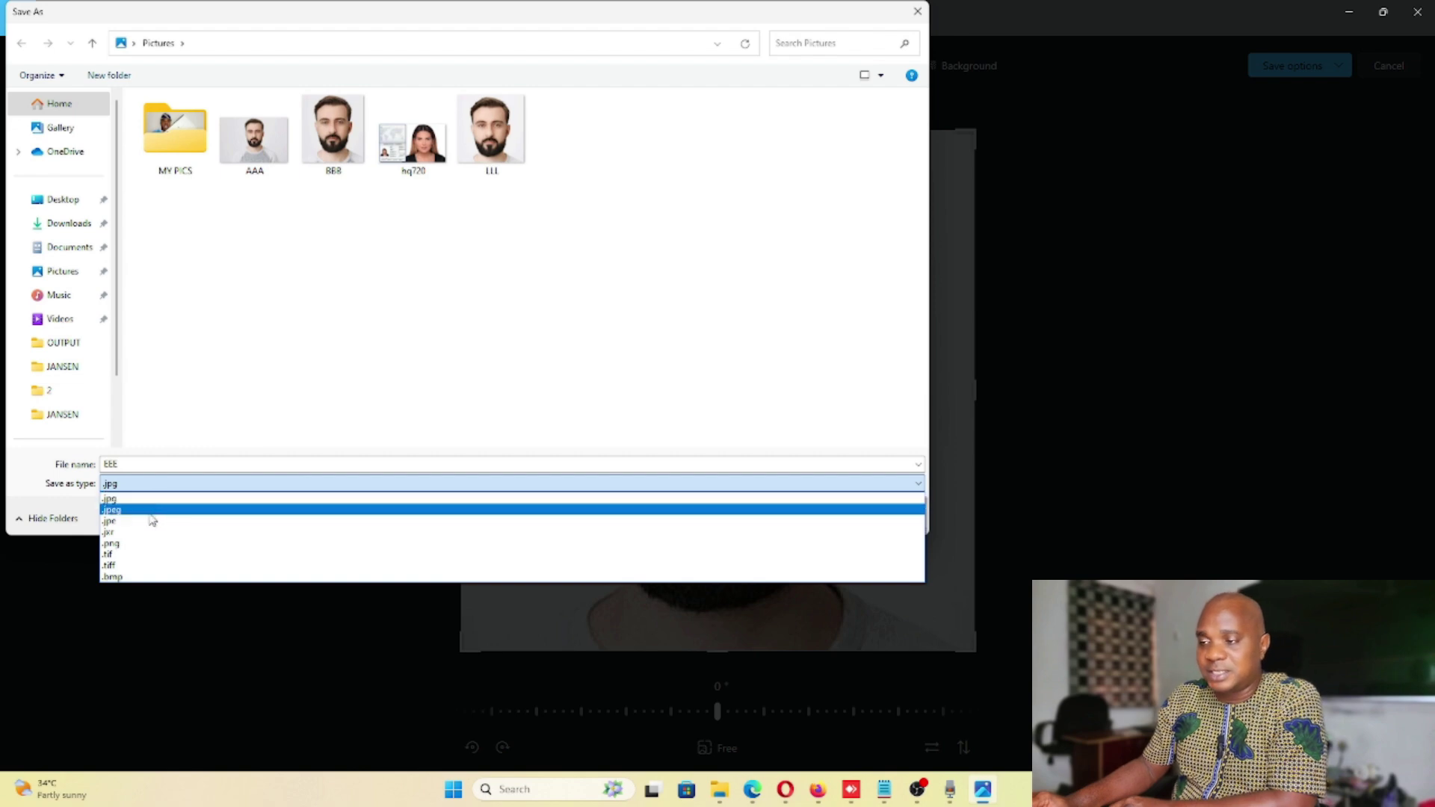
{"action": "left_click", "coordinate": [144, 545]}
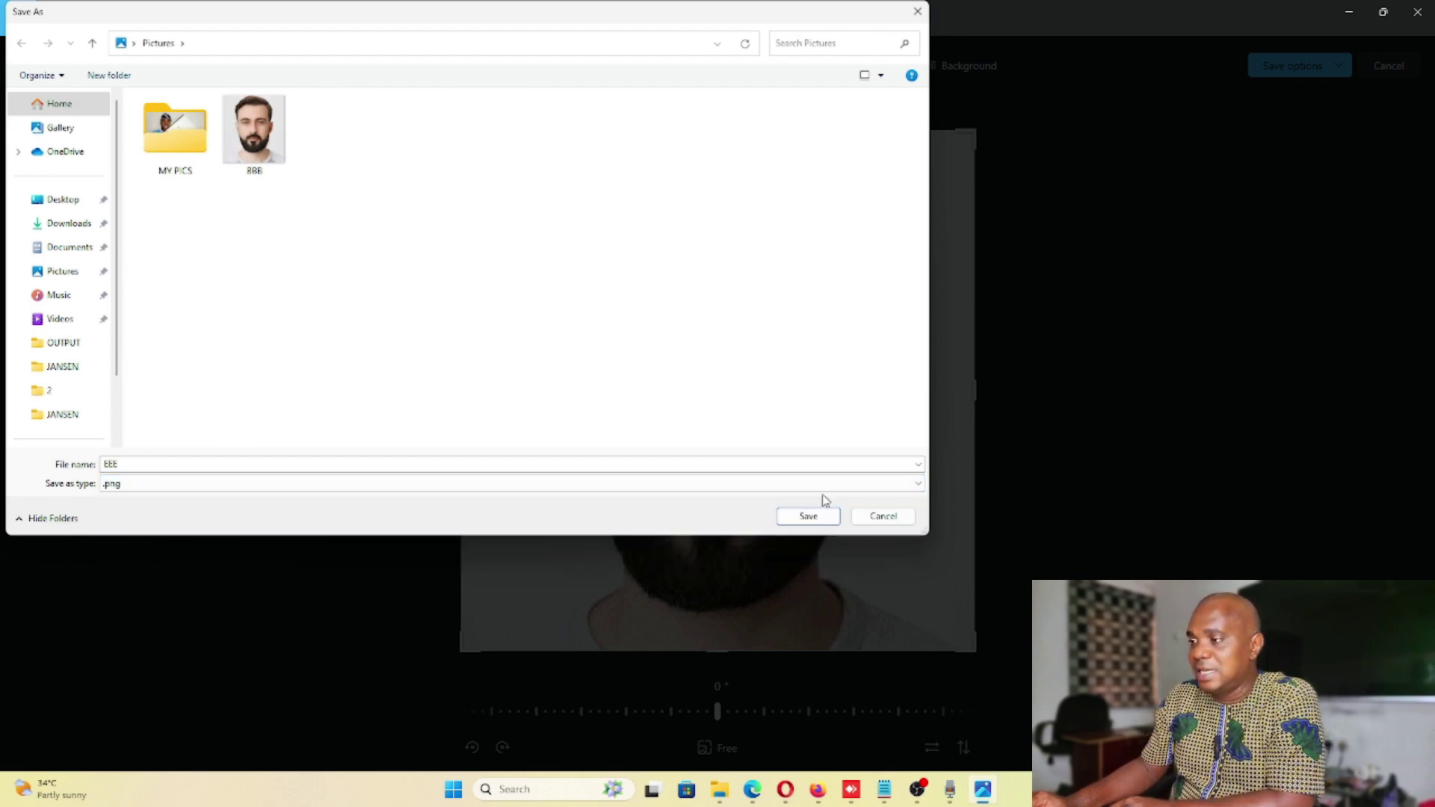
{"action": "left_click", "coordinate": [812, 519]}
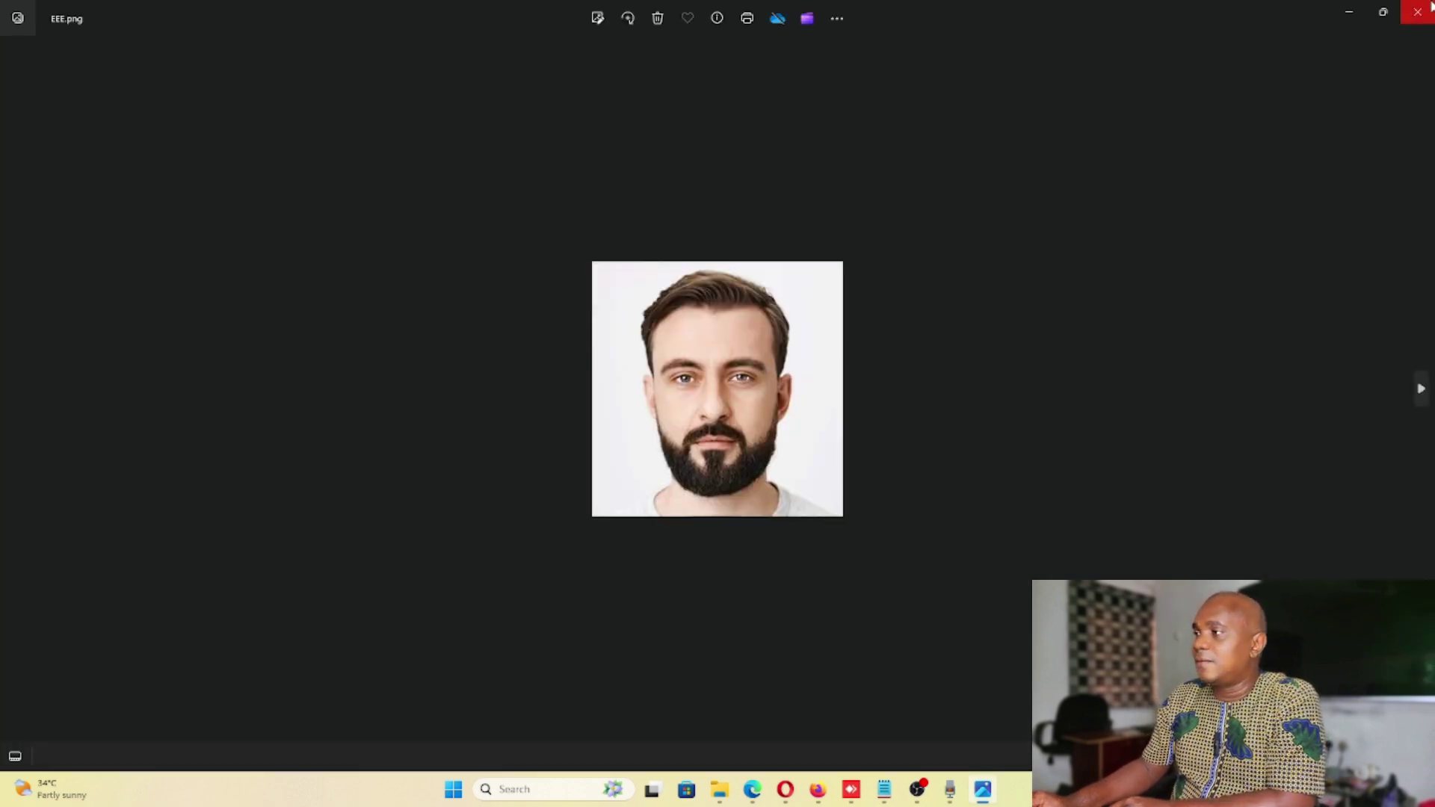
{"action": "left_click", "coordinate": [1417, 12]}
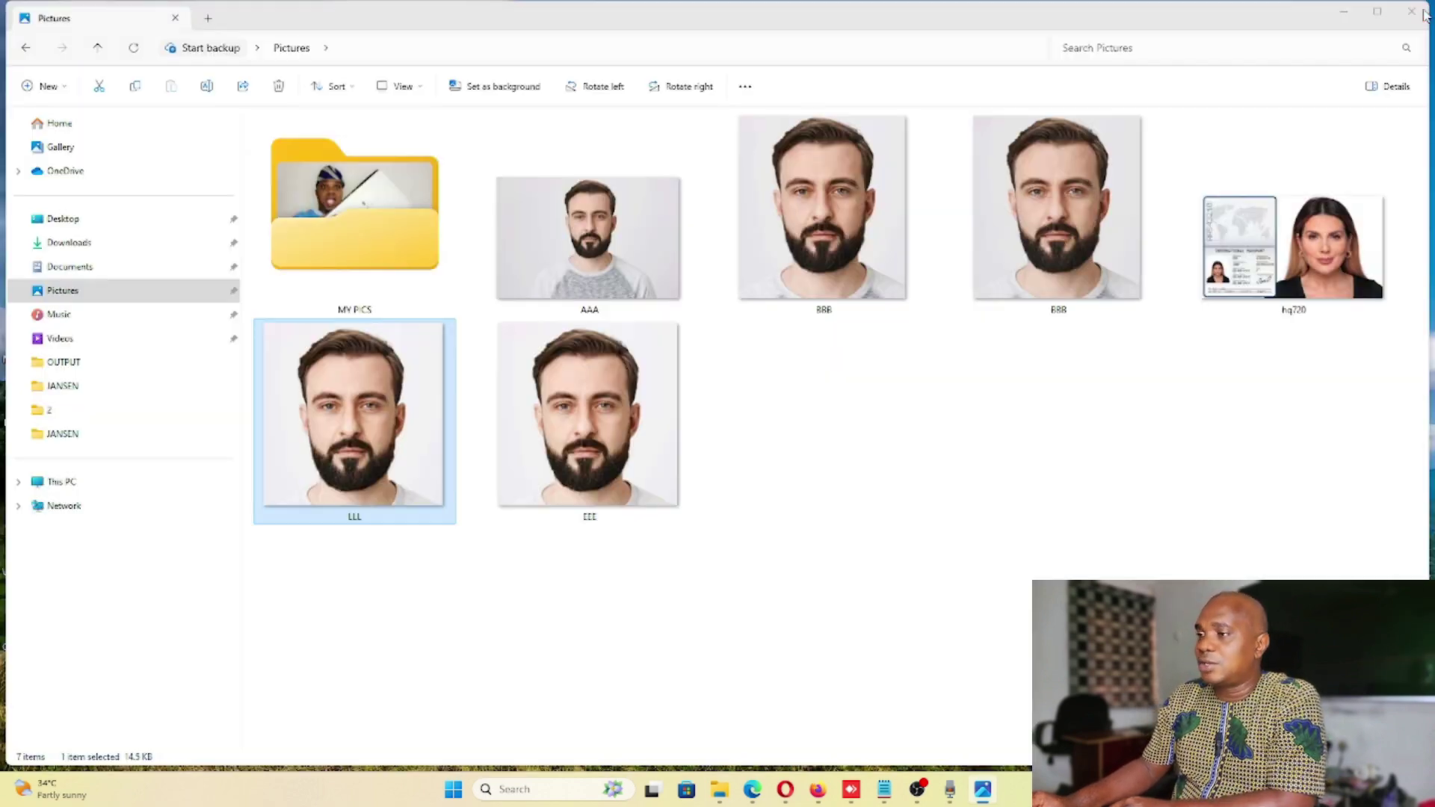
Step: View the new EEE image full size, then close the viewer
{"action": "left_click", "coordinate": [579, 445]}
{"action": "double_click", "coordinate": [579, 445]}
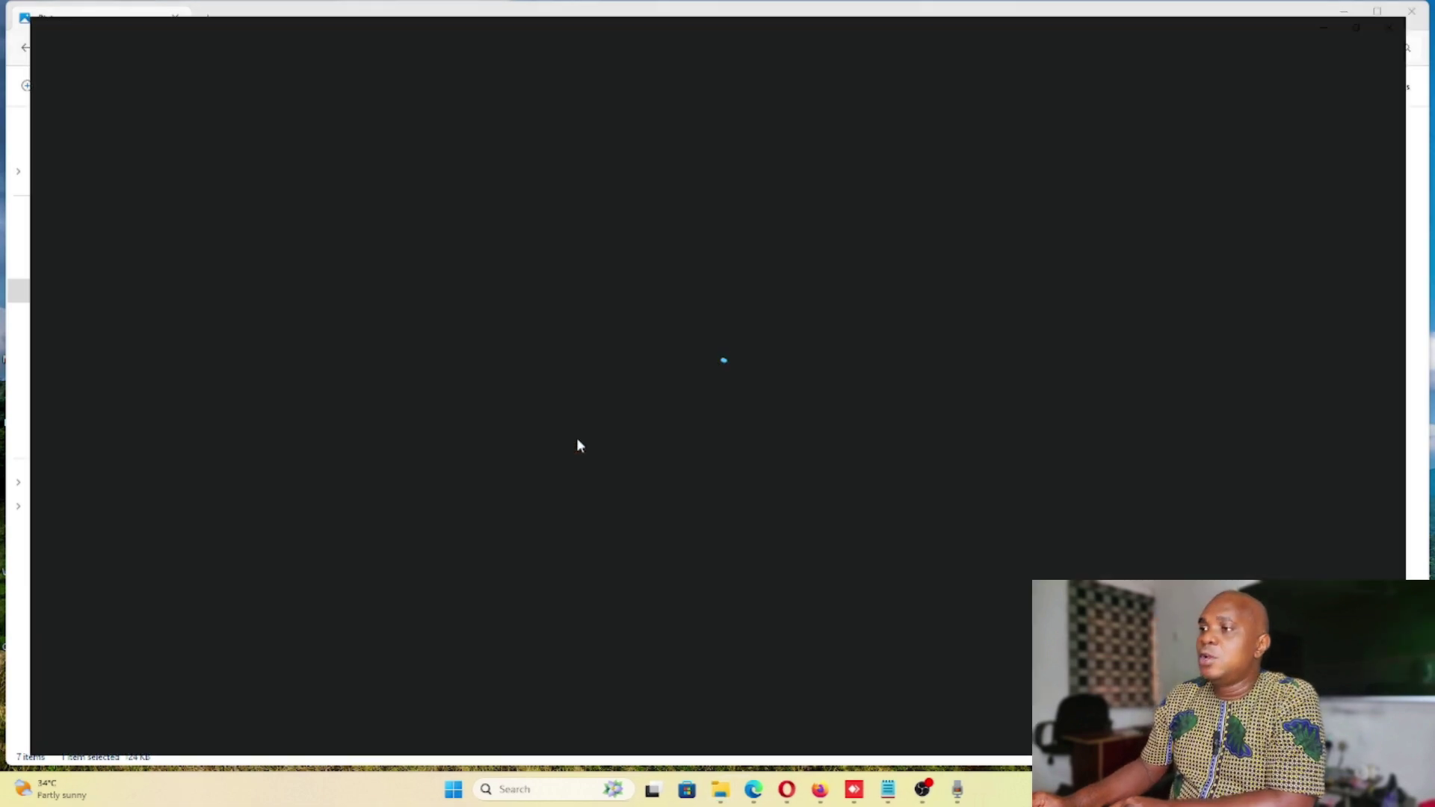
{"action": "left_click", "coordinate": [1416, 14]}
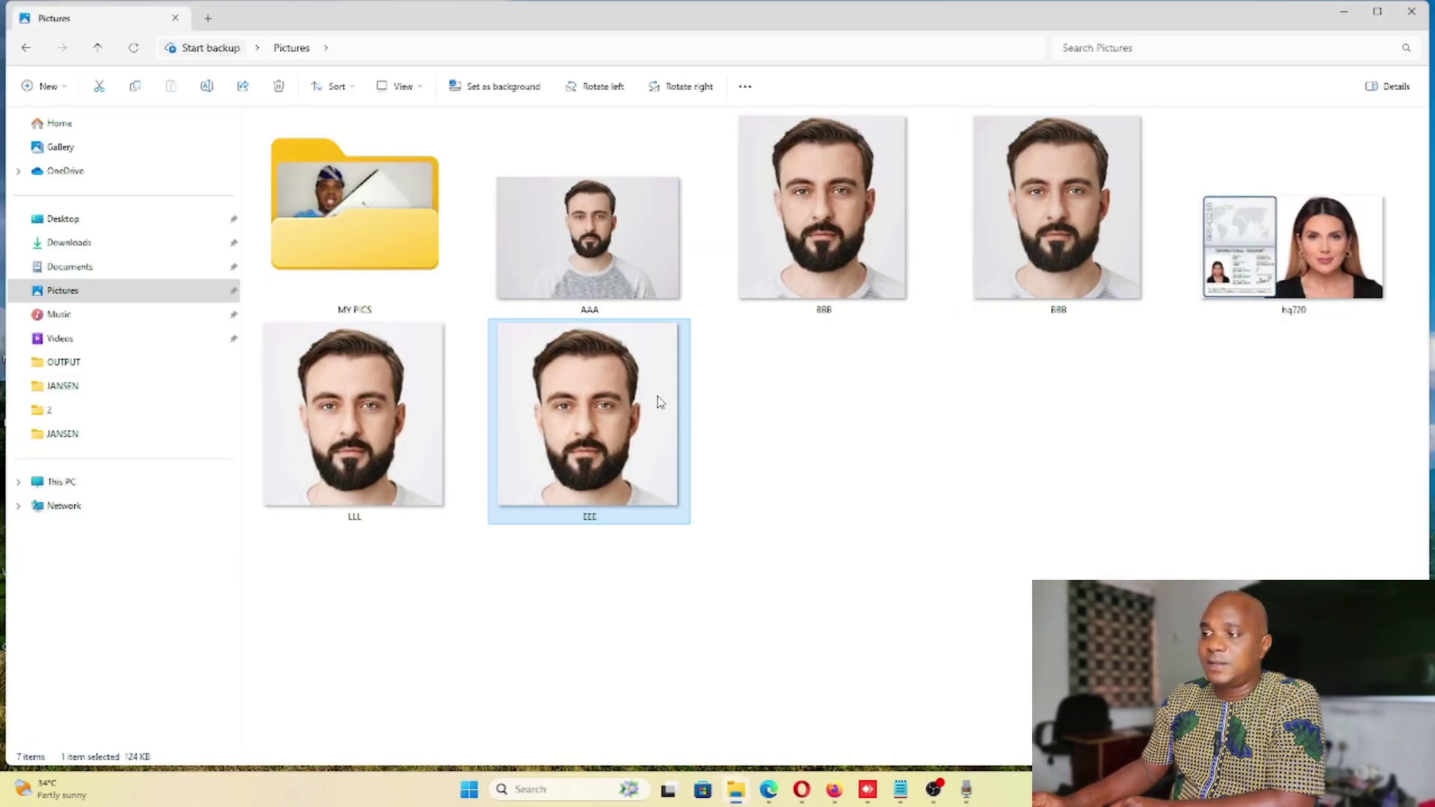
Step: Check the EEE image's file type in its properties, then close the properties window
{"action": "right_click", "coordinate": [583, 419]}
{"action": "left_click", "coordinate": [628, 684]}
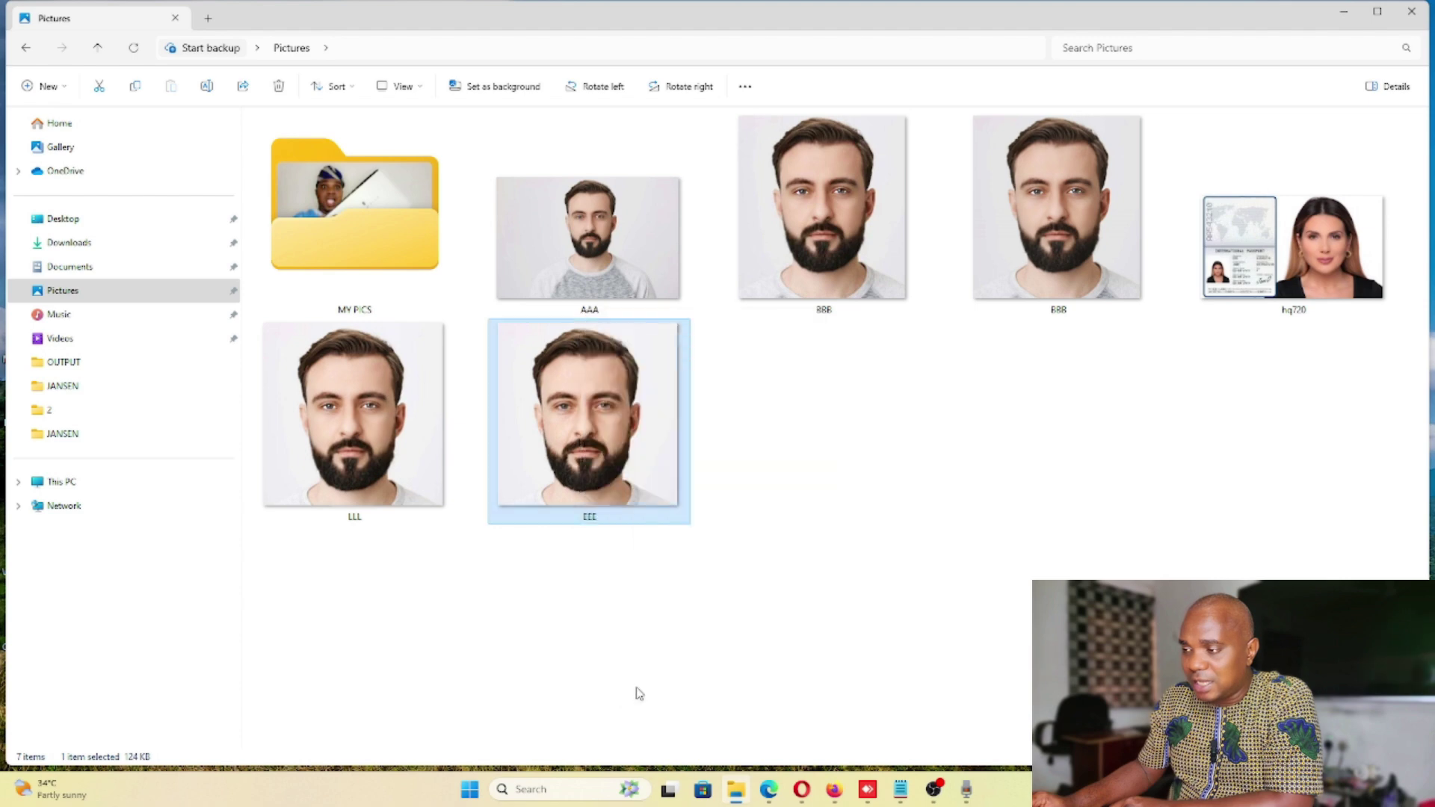
{"action": "left_click", "coordinate": [622, 757]}
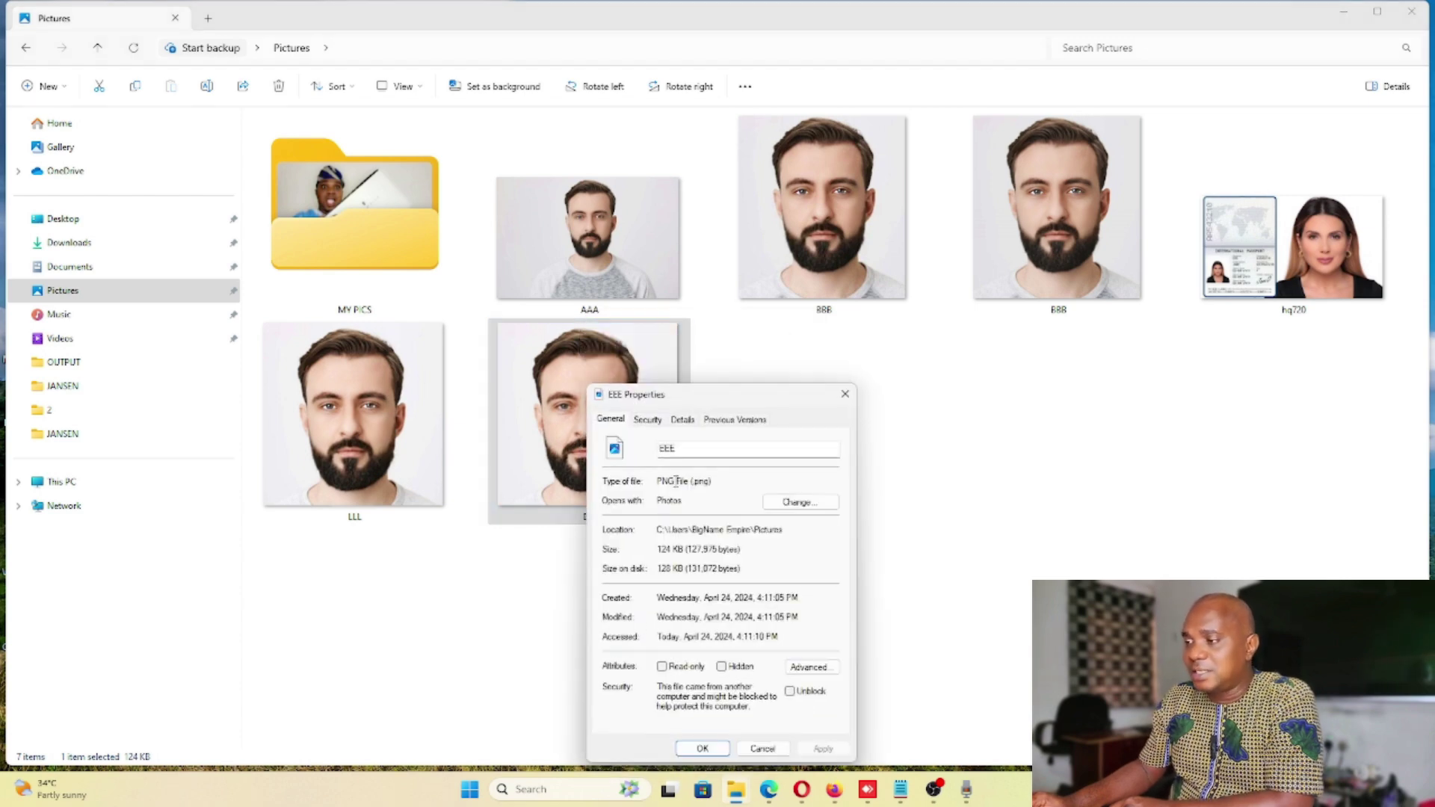
{"action": "left_click_drag", "start_coordinate": [658, 481], "coordinate": [710, 484]}
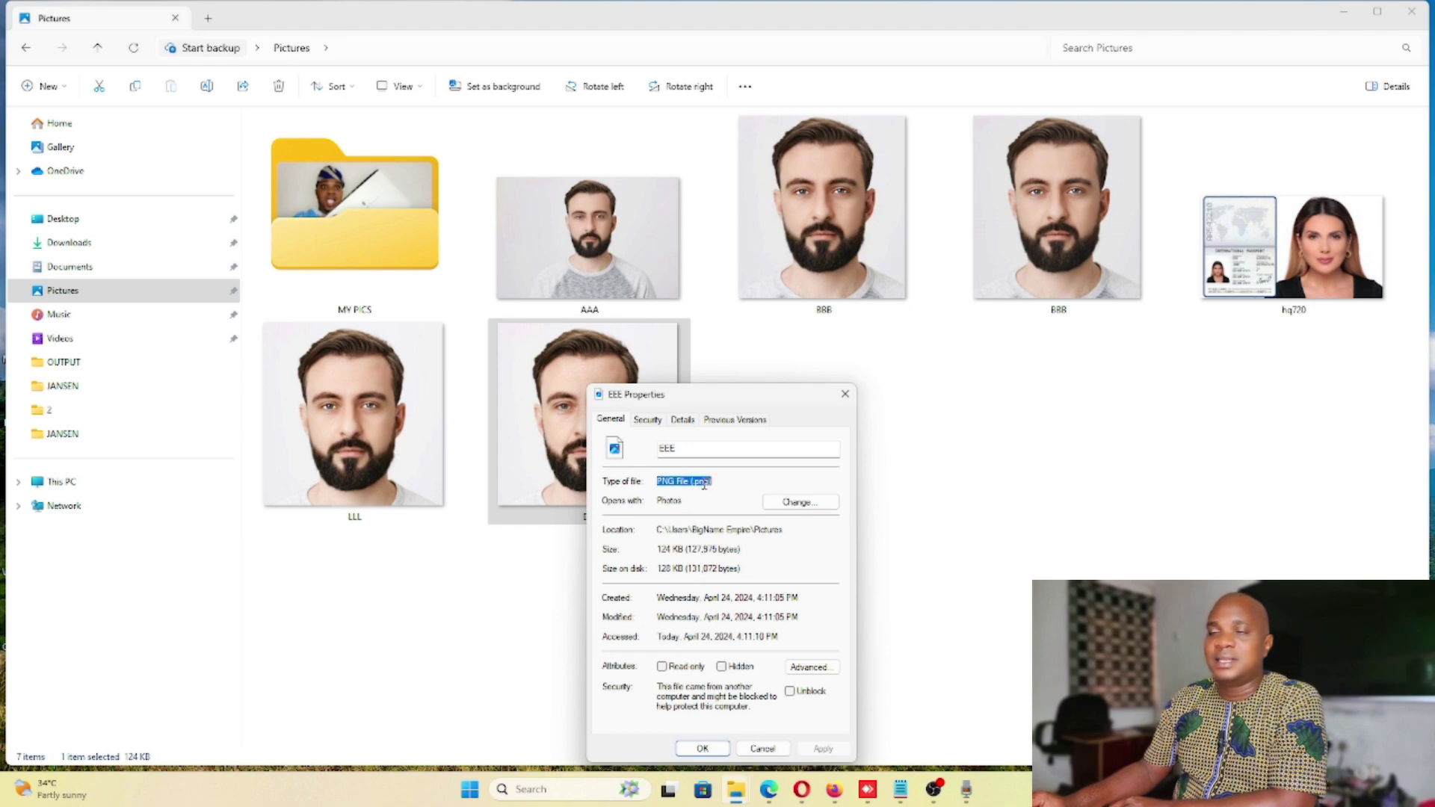
{"action": "left_click", "coordinate": [845, 394]}
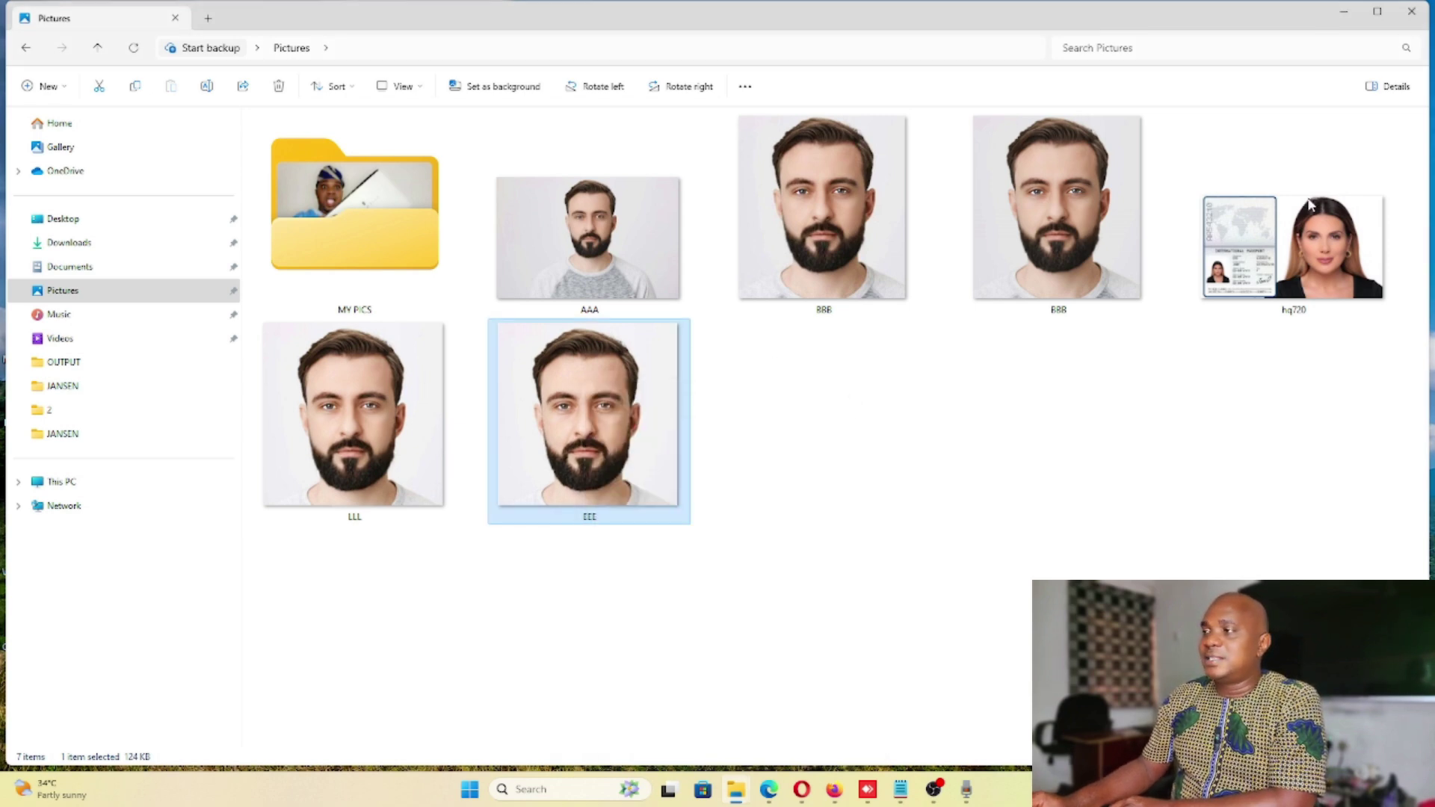